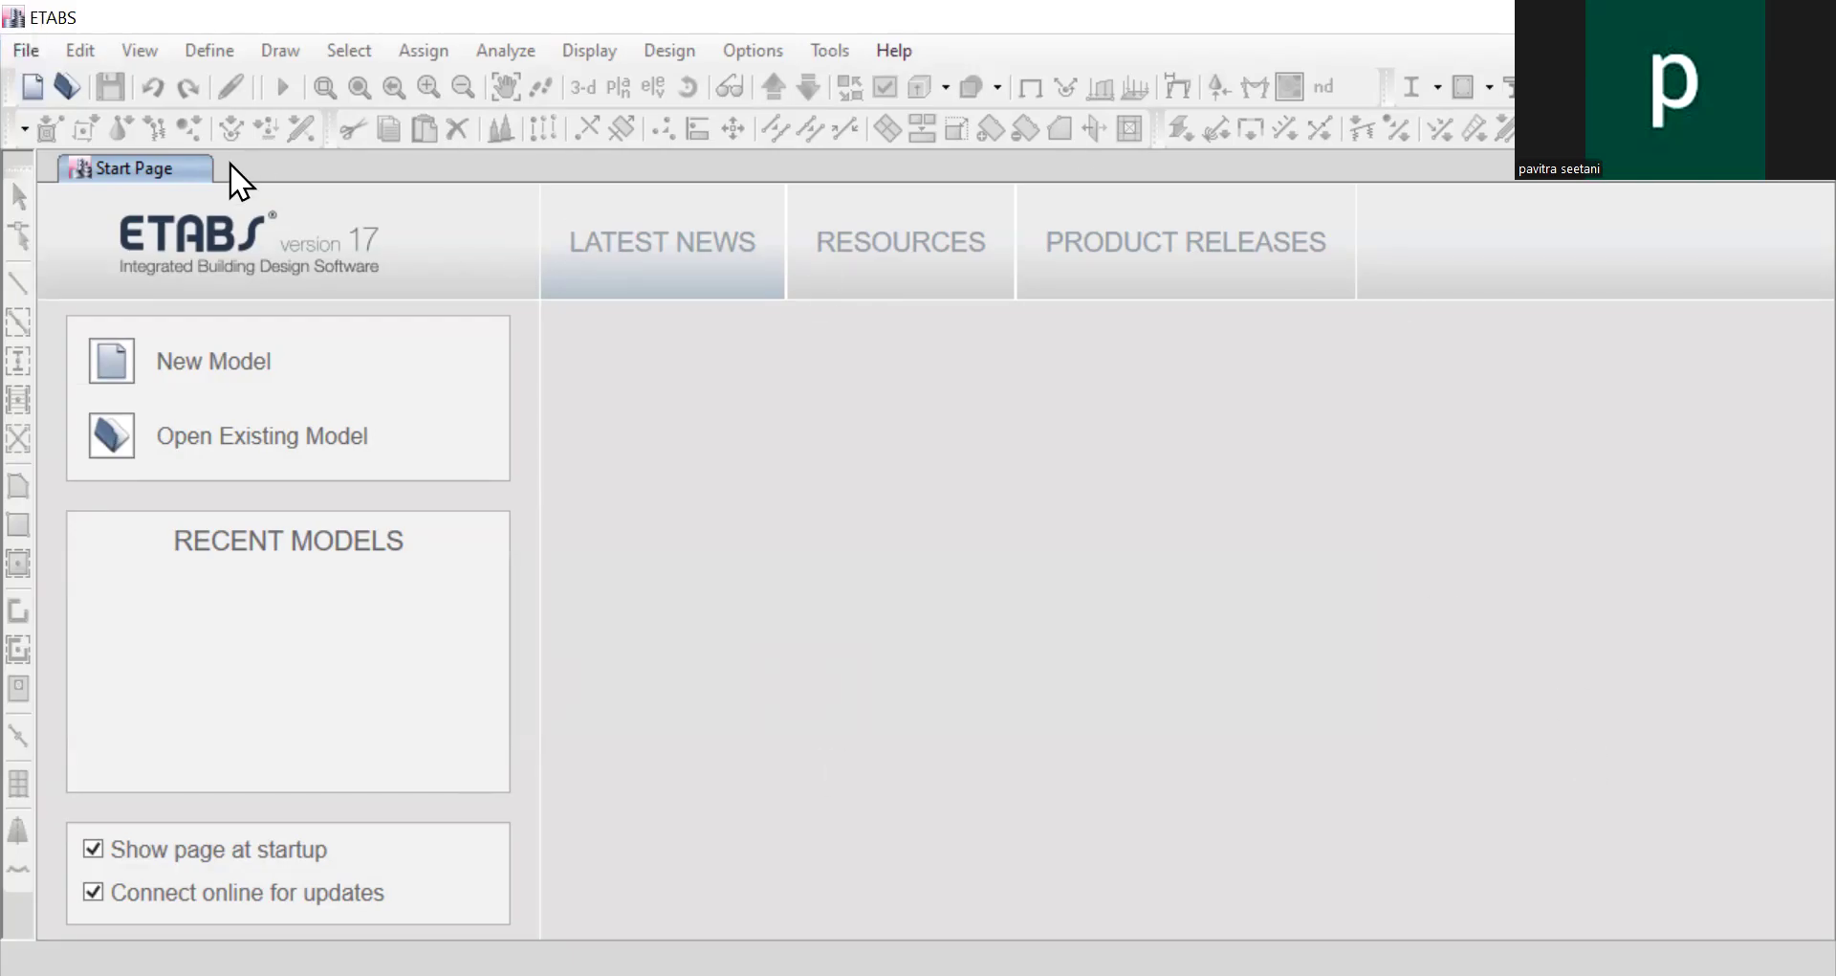
Step: Start a new model initialized with built-in settings and Metric SI display units
left_click(28, 53)
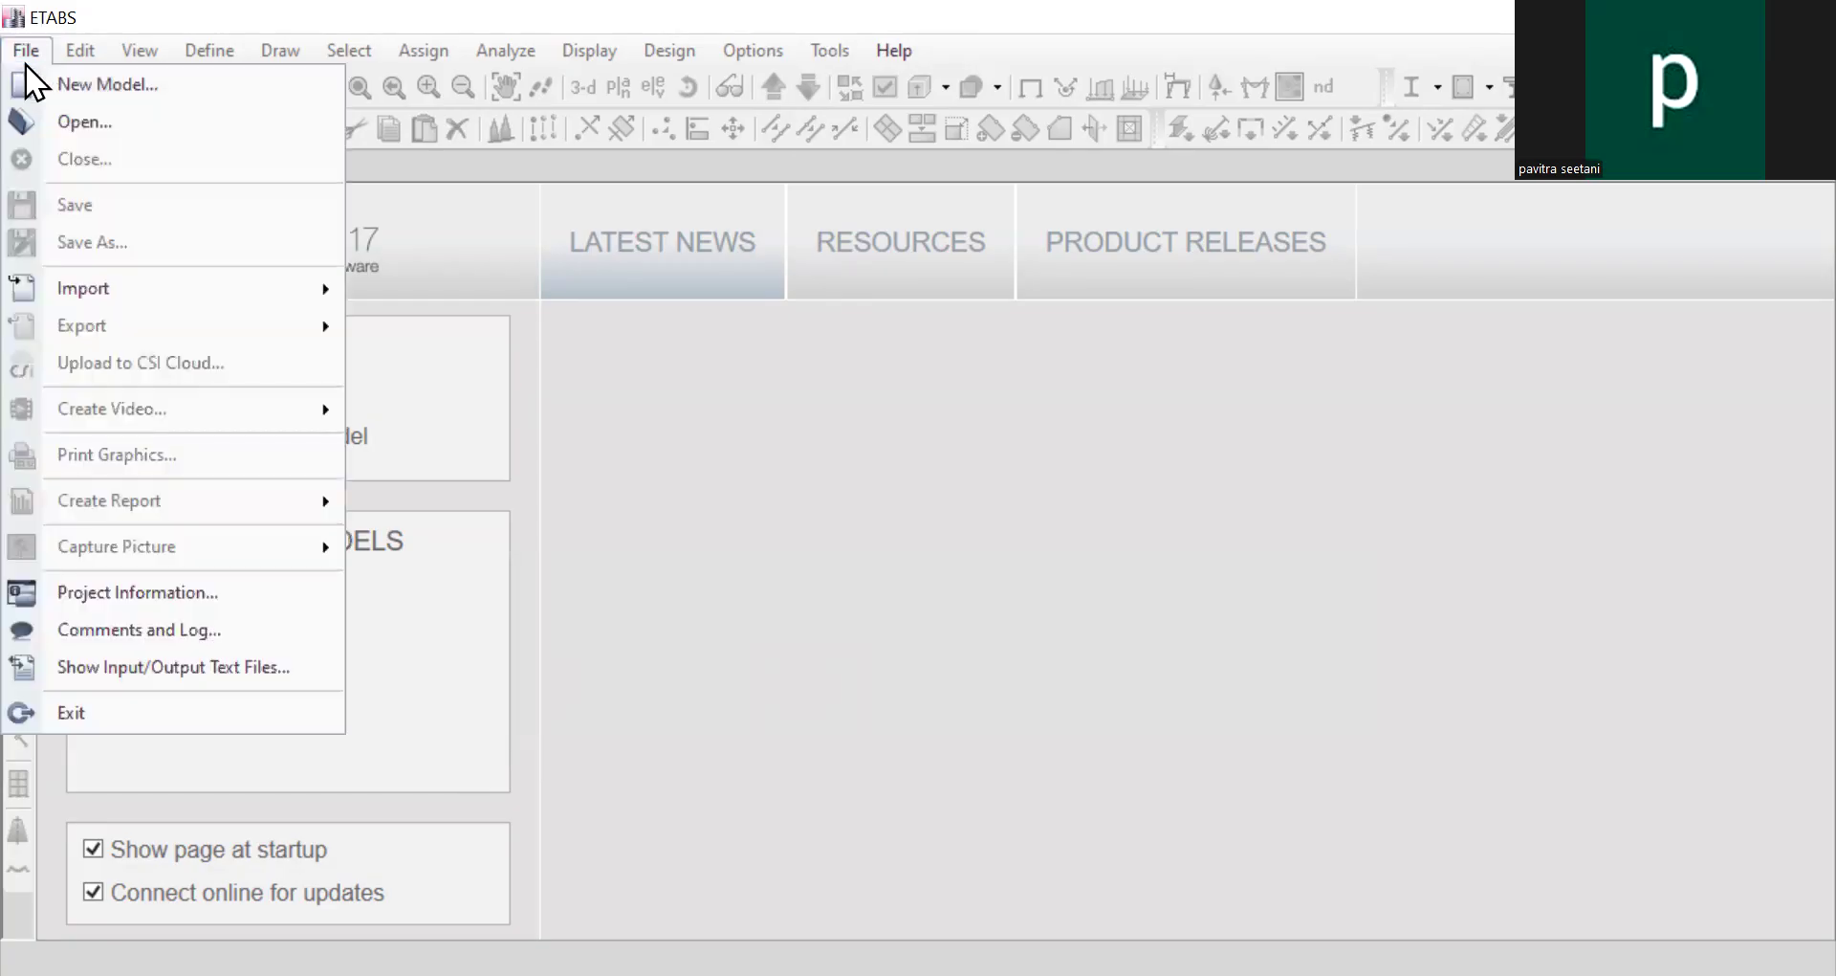
left_click(125, 84)
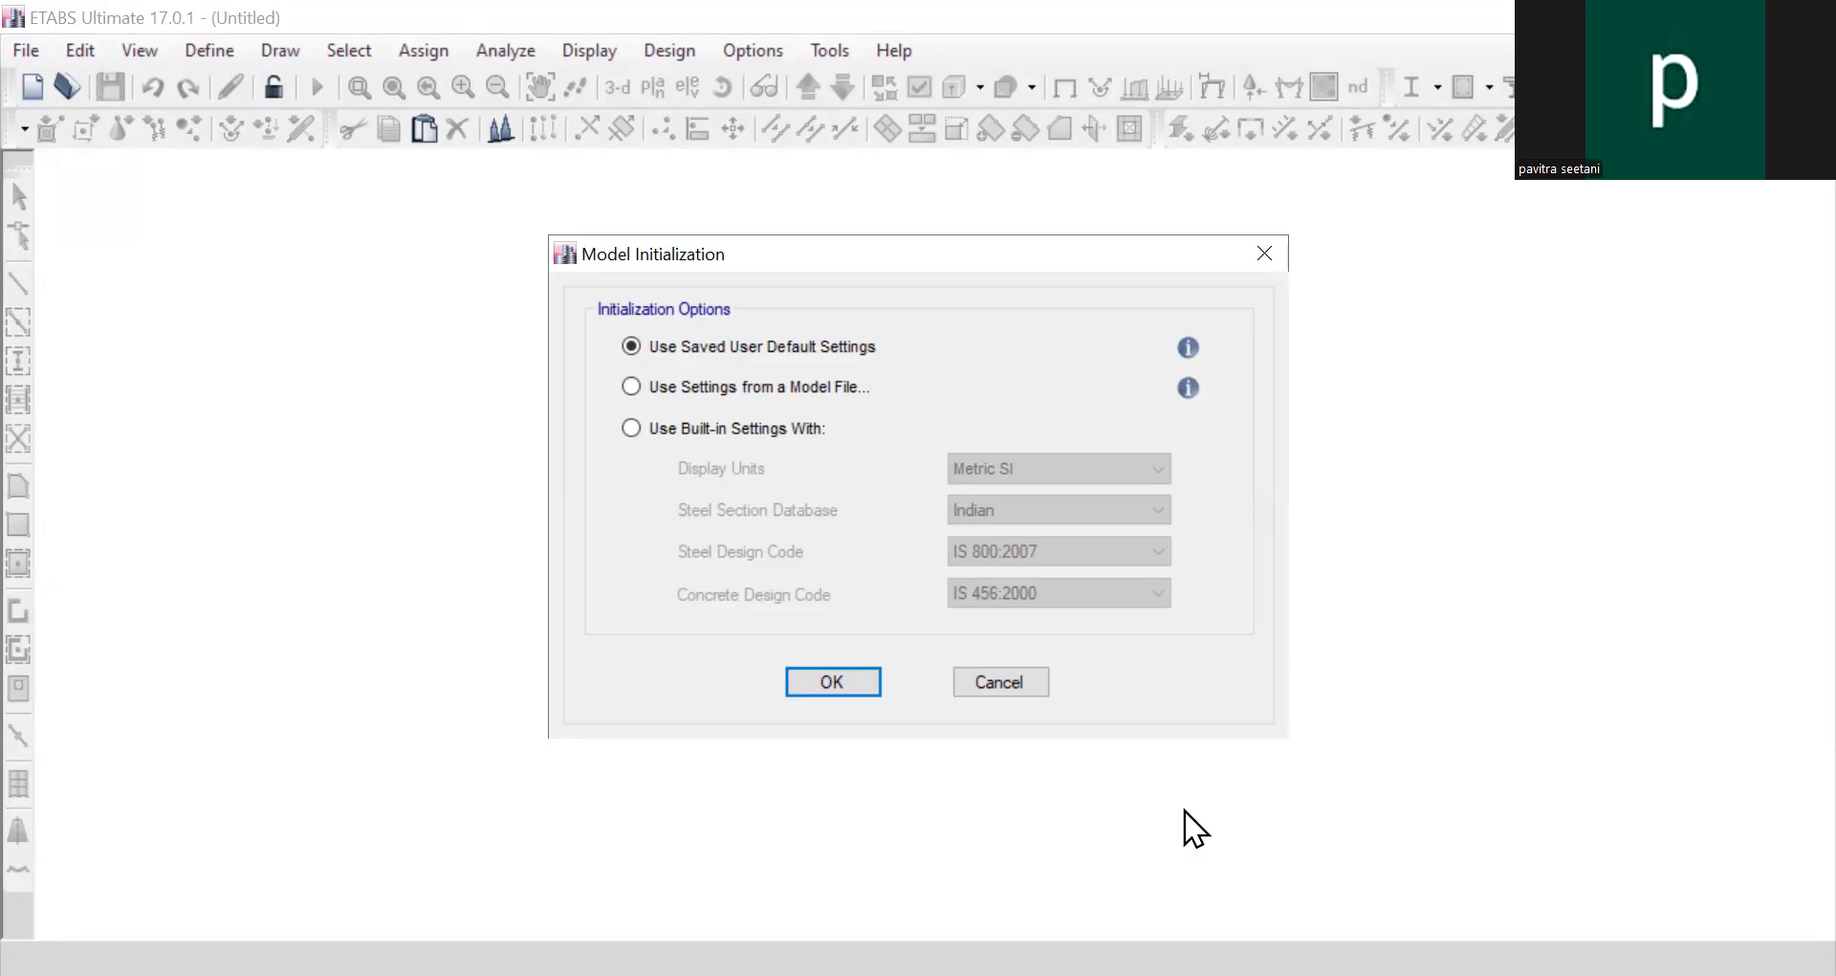
left_click(802, 387)
left_click(771, 425)
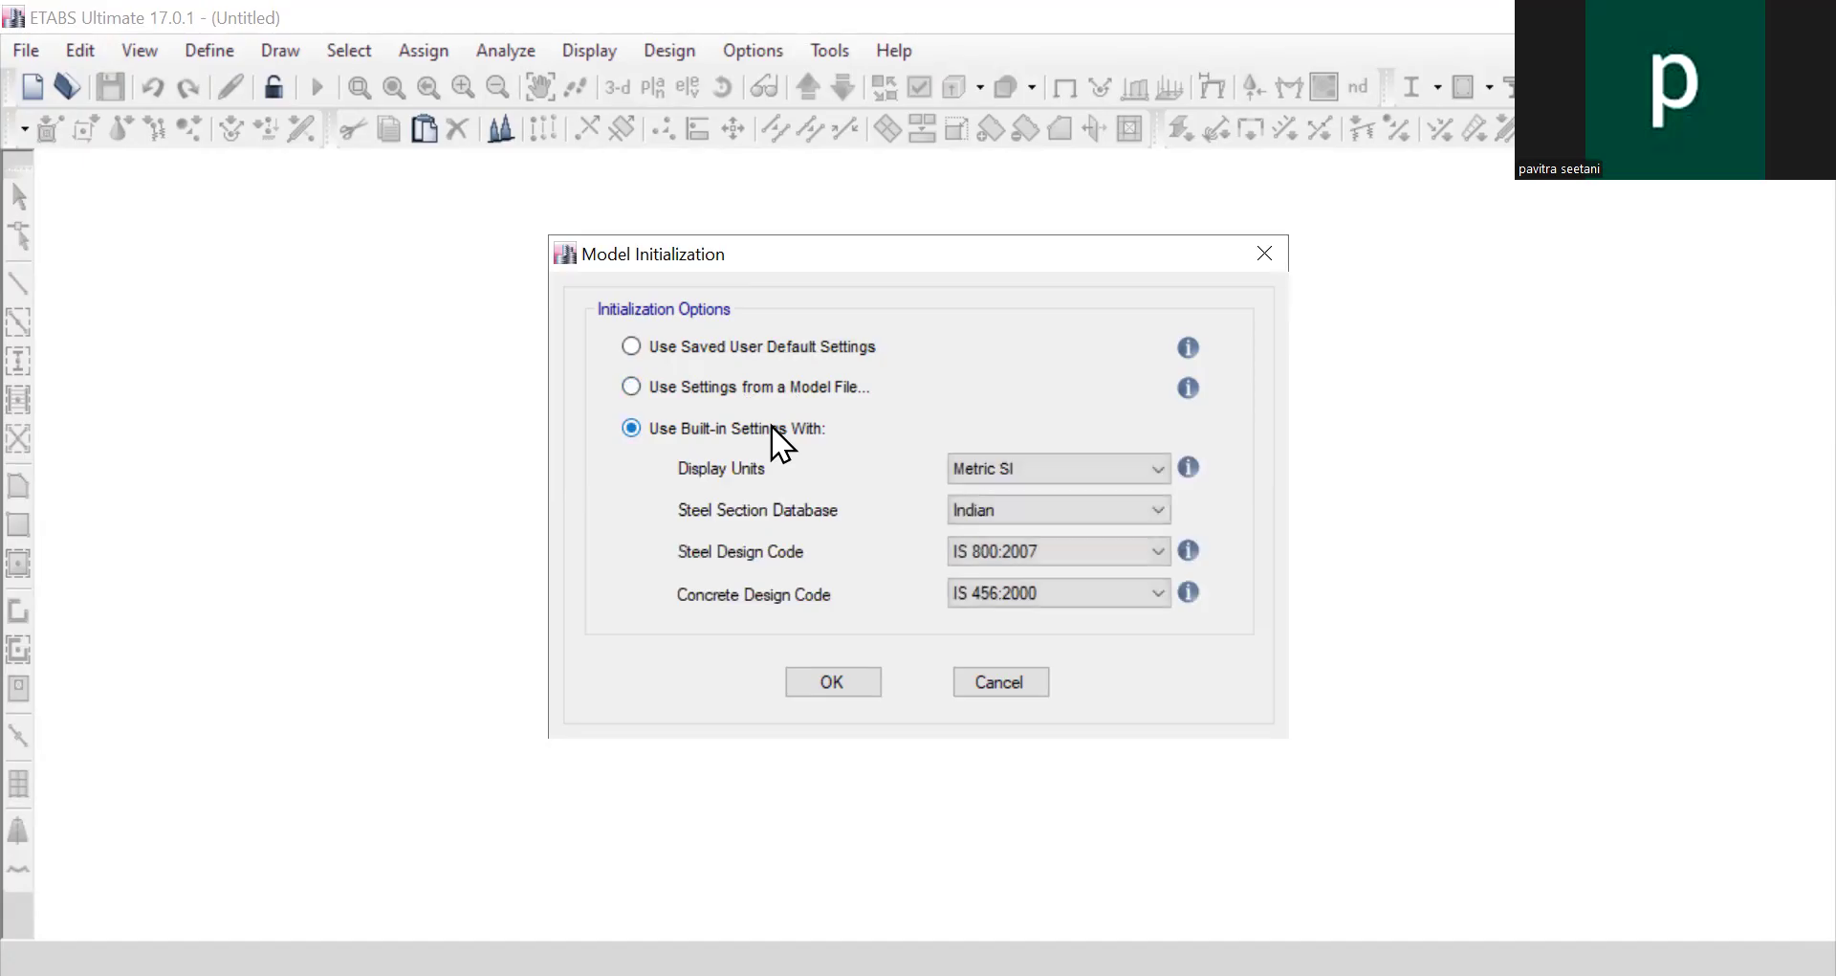
left_click(1085, 468)
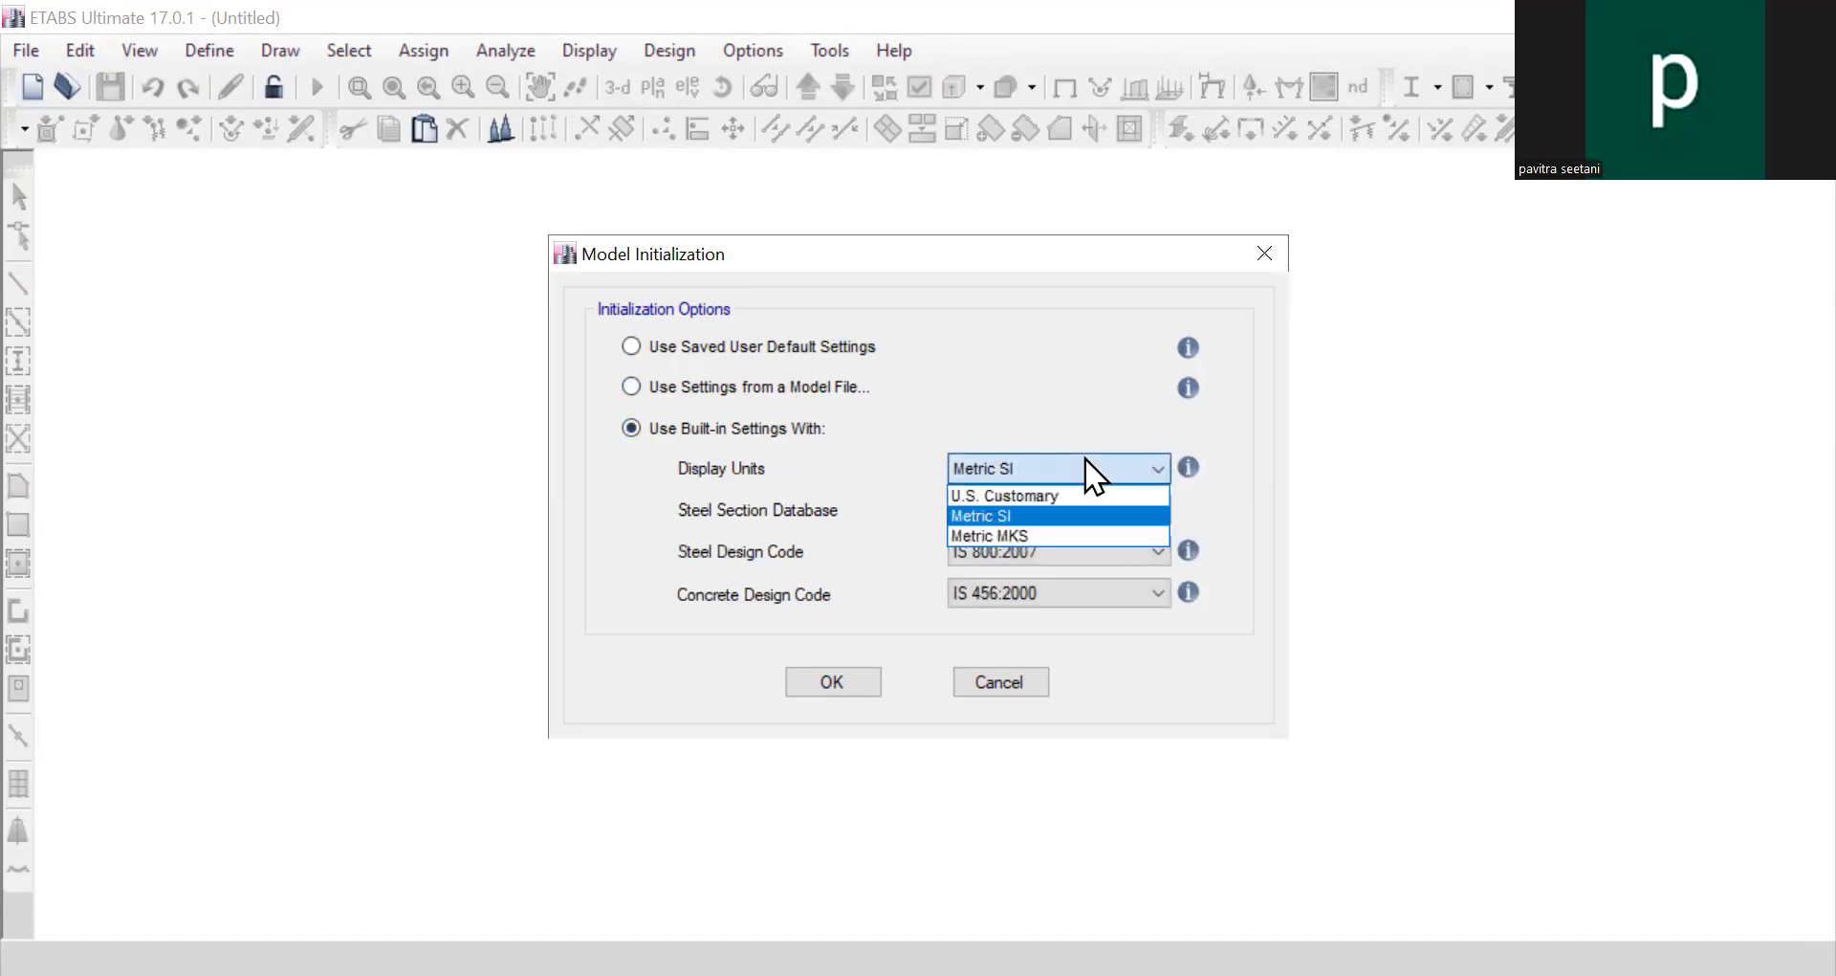
left_click(1028, 521)
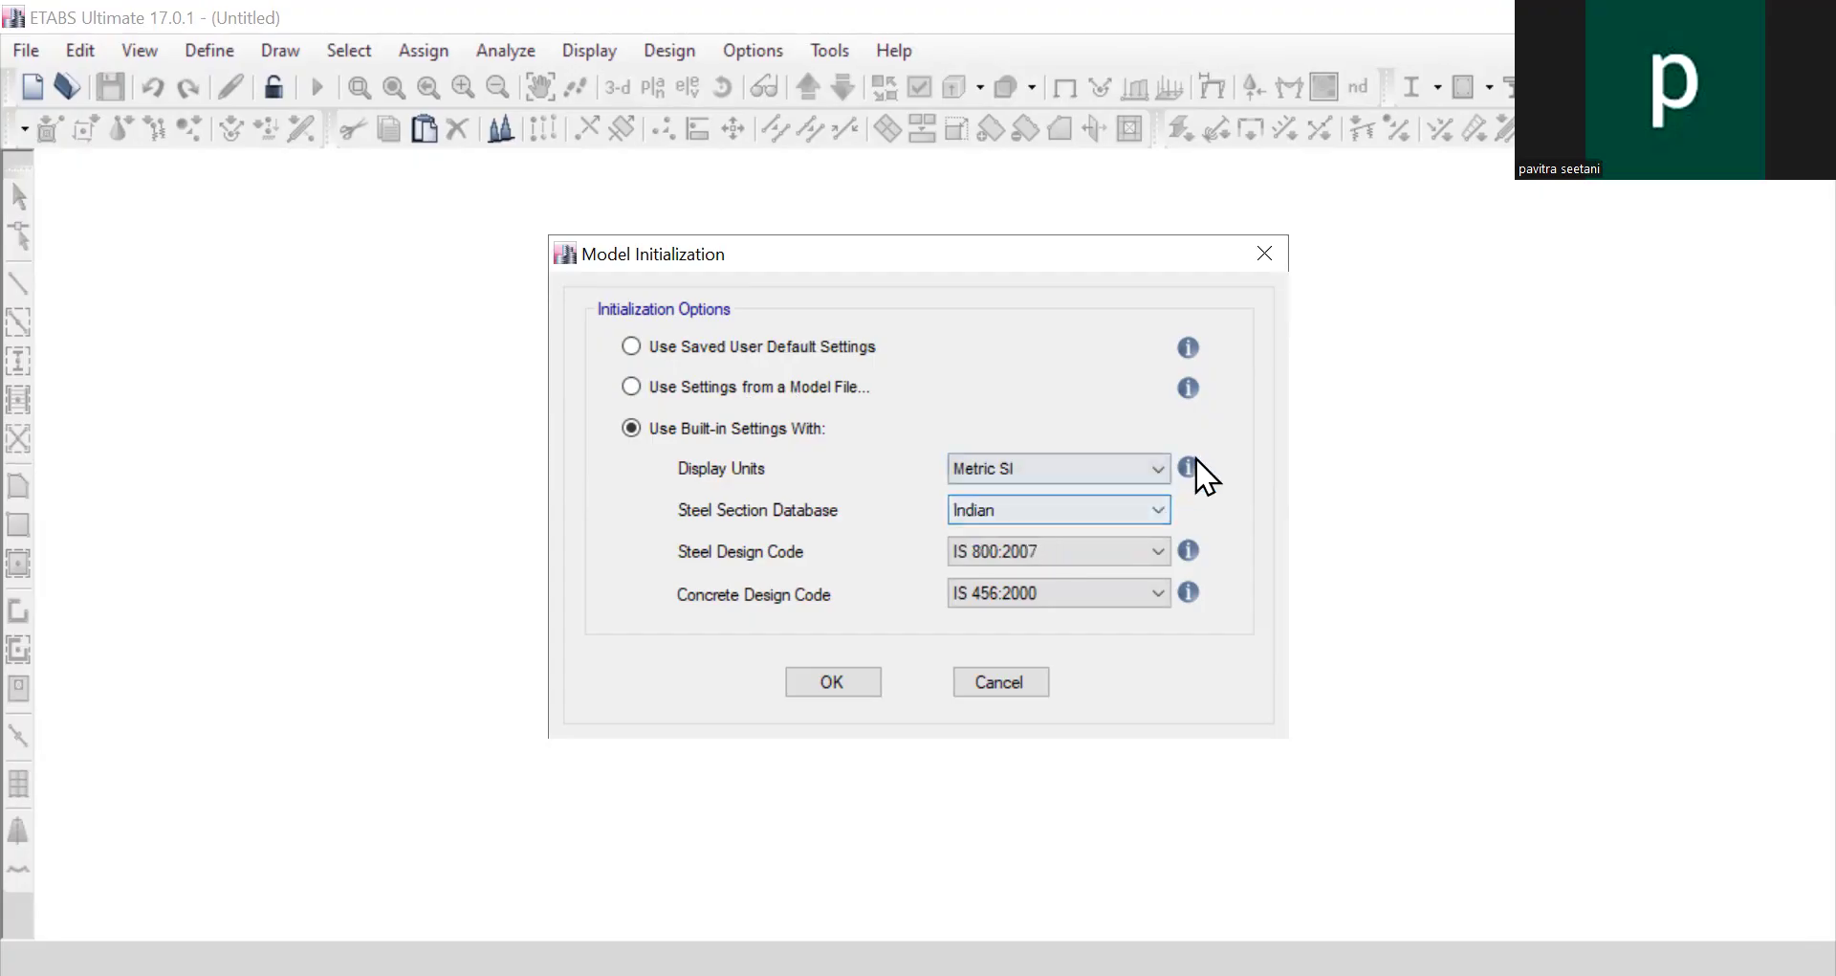
Step: Review the unit labels for the U.S. Customary and Metric MKS display units and return the selection to Metric SI
mouse_move(1196, 459)
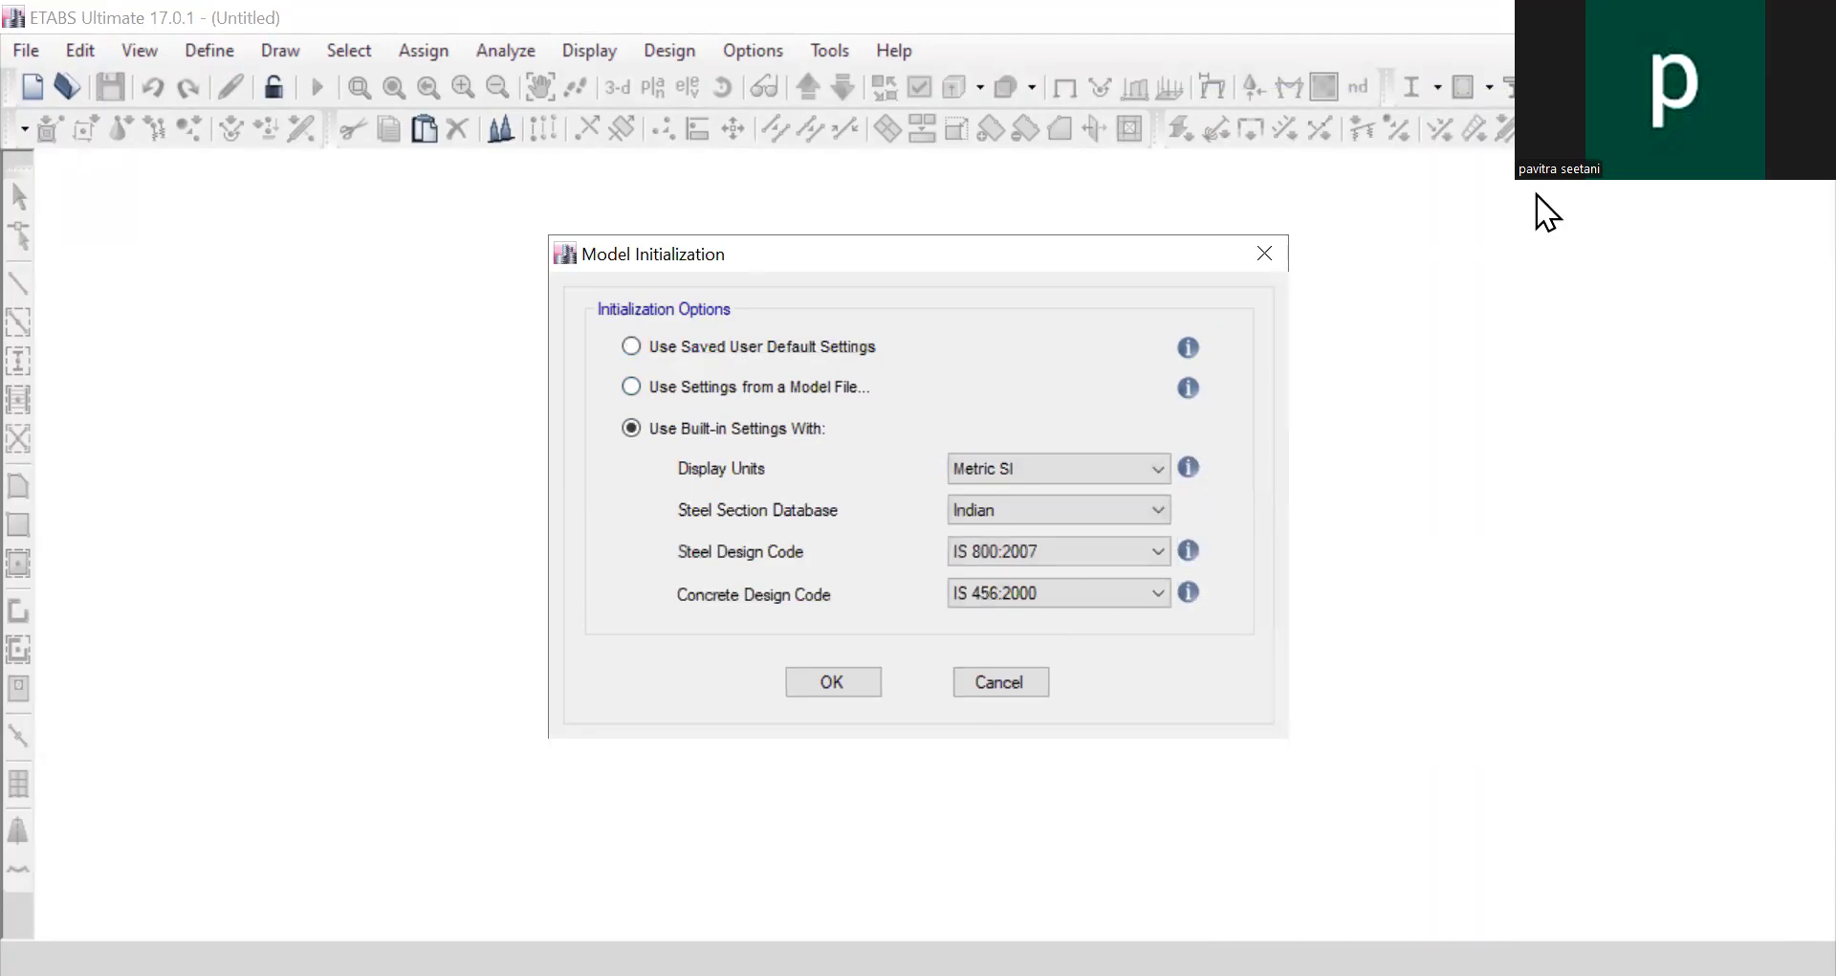
left_click(1157, 467)
left_click(1098, 495)
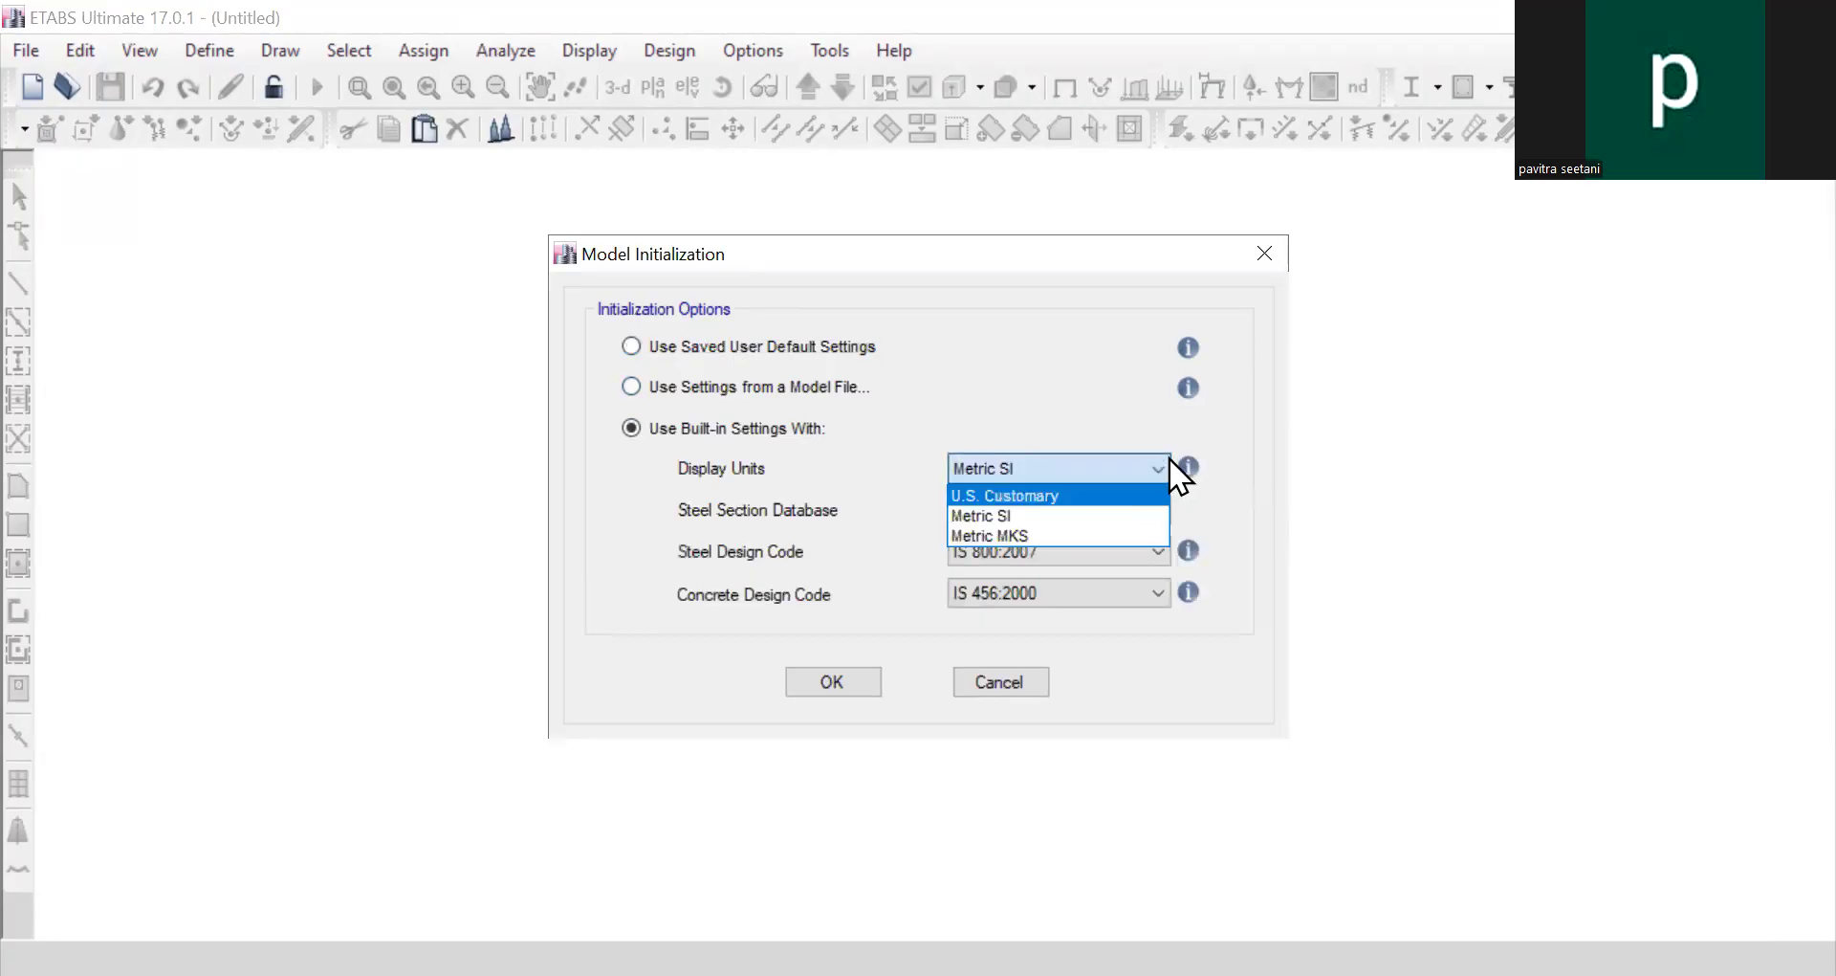
mouse_move(1192, 471)
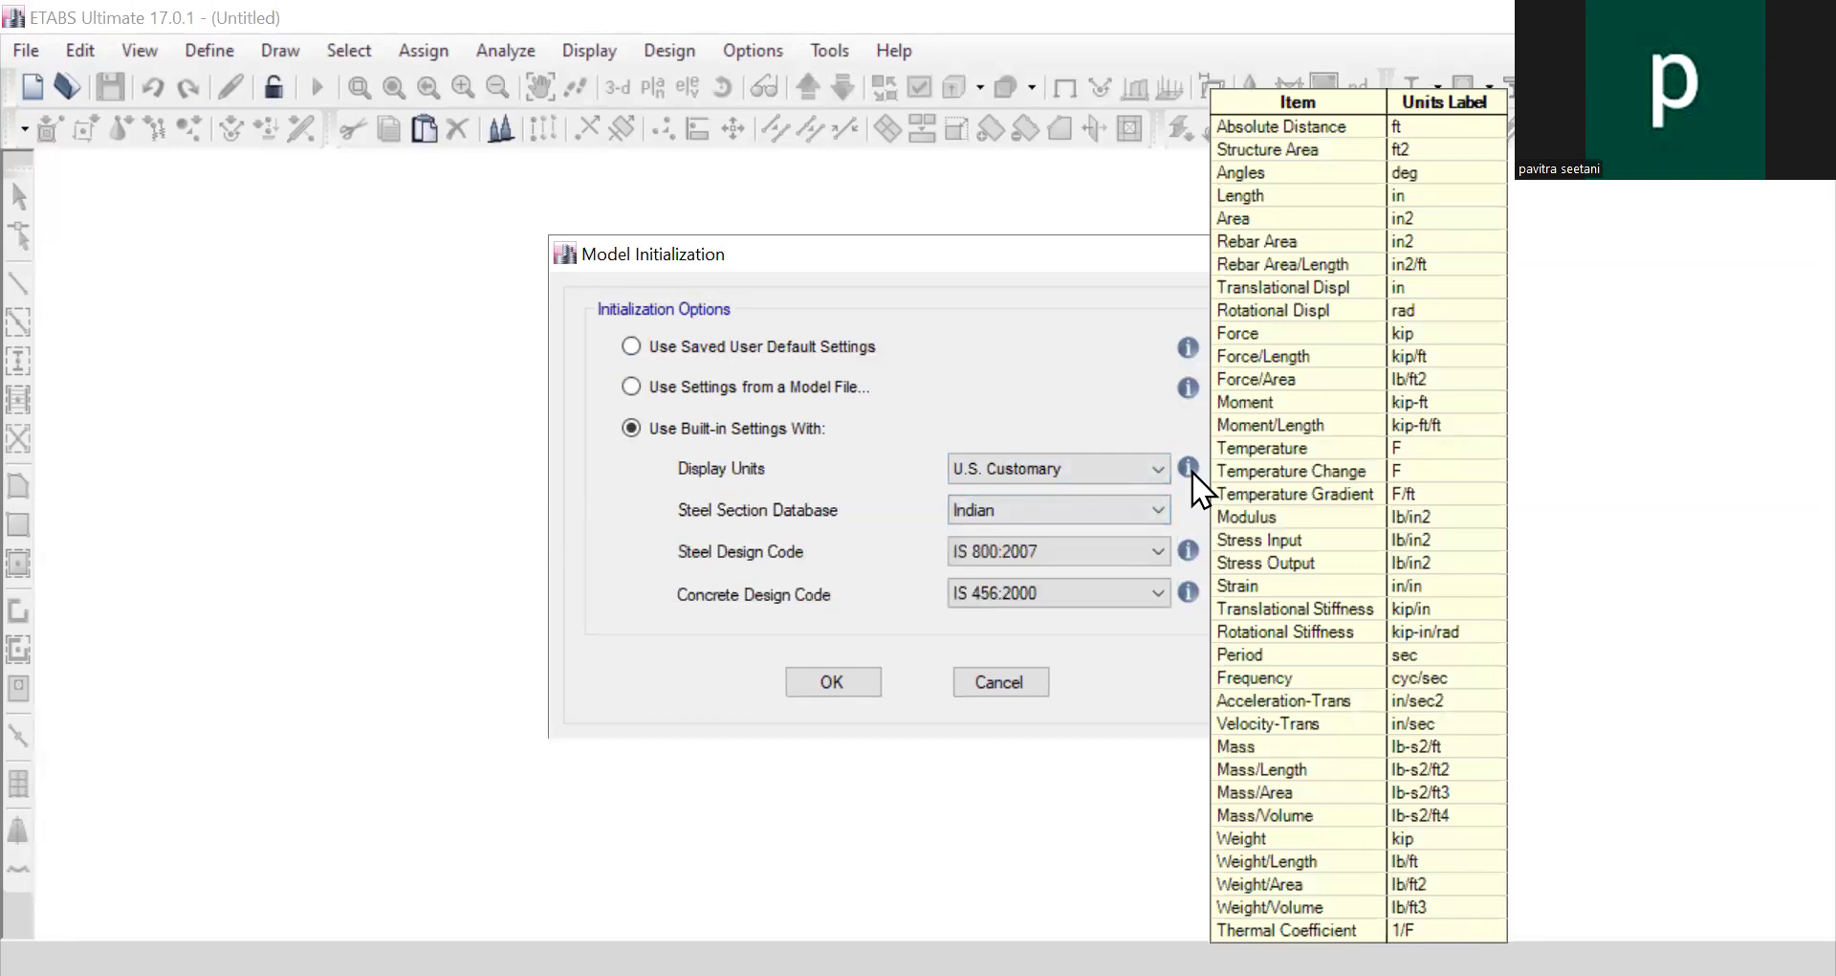
left_click(1047, 468)
left_click(1035, 541)
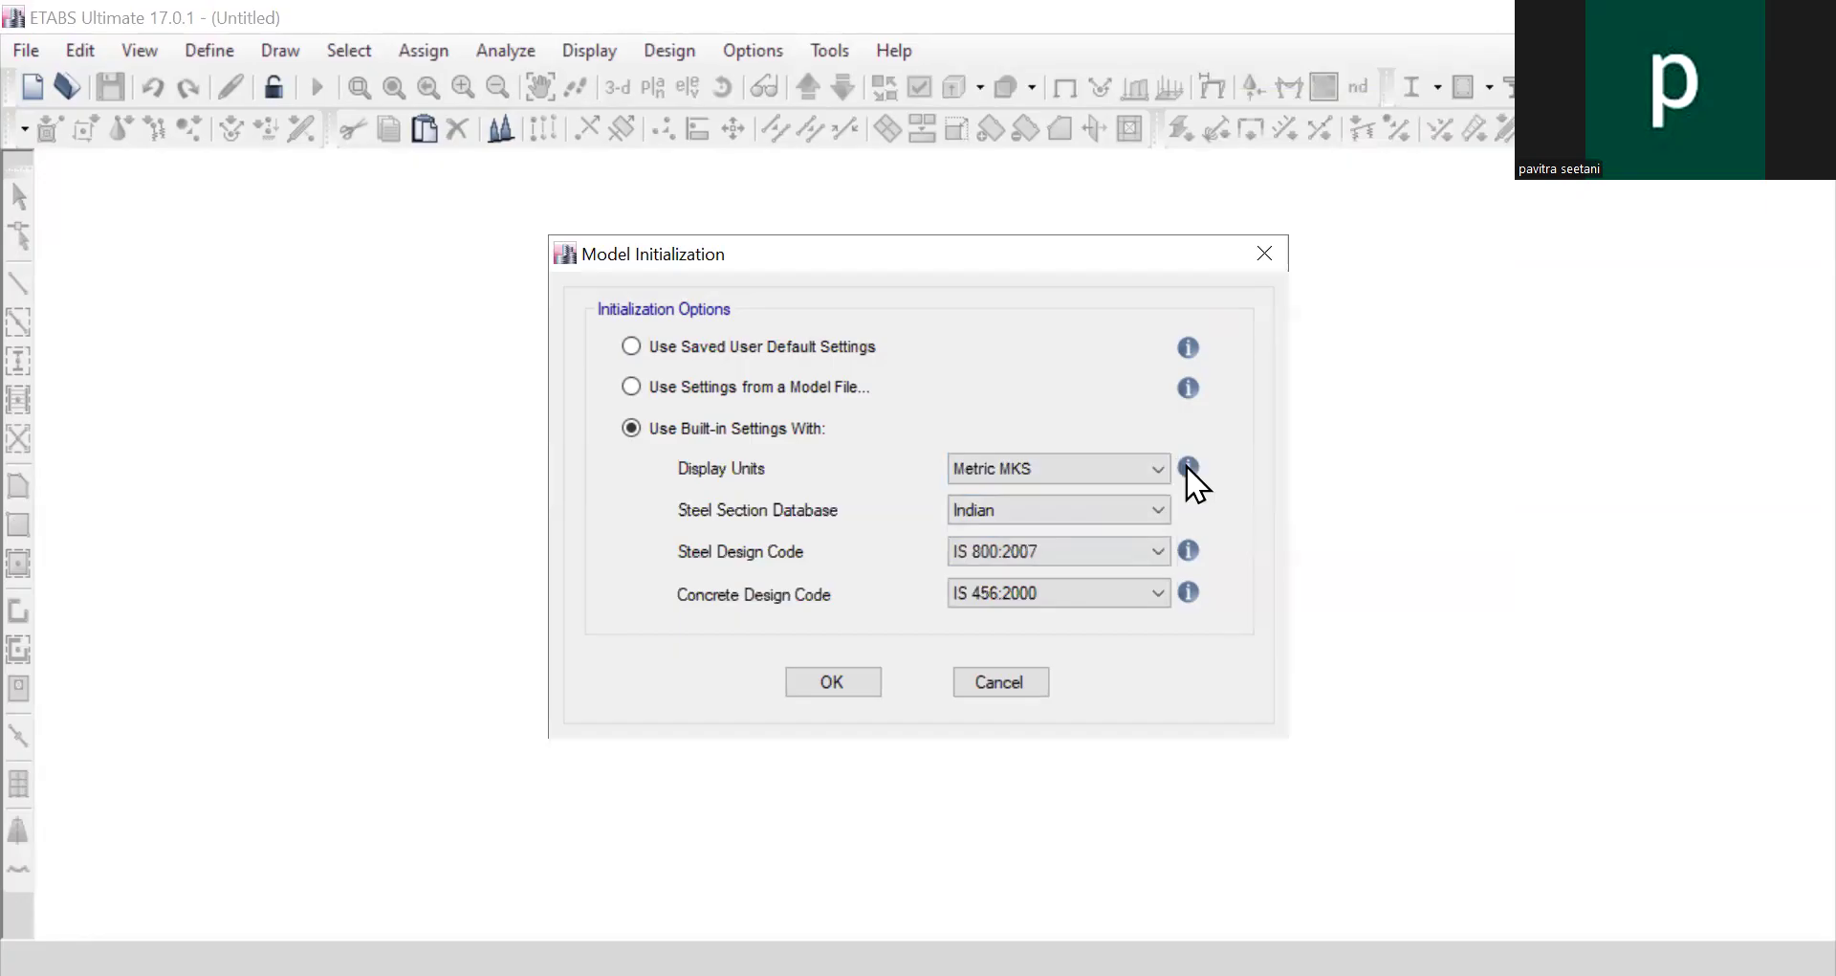
left_click(997, 459)
left_click(1010, 516)
Step: Choose the Indian steel section database, IS 800:2007 steel code and IS 456:2000 concrete code, and accept the initialization settings
left_click(1029, 516)
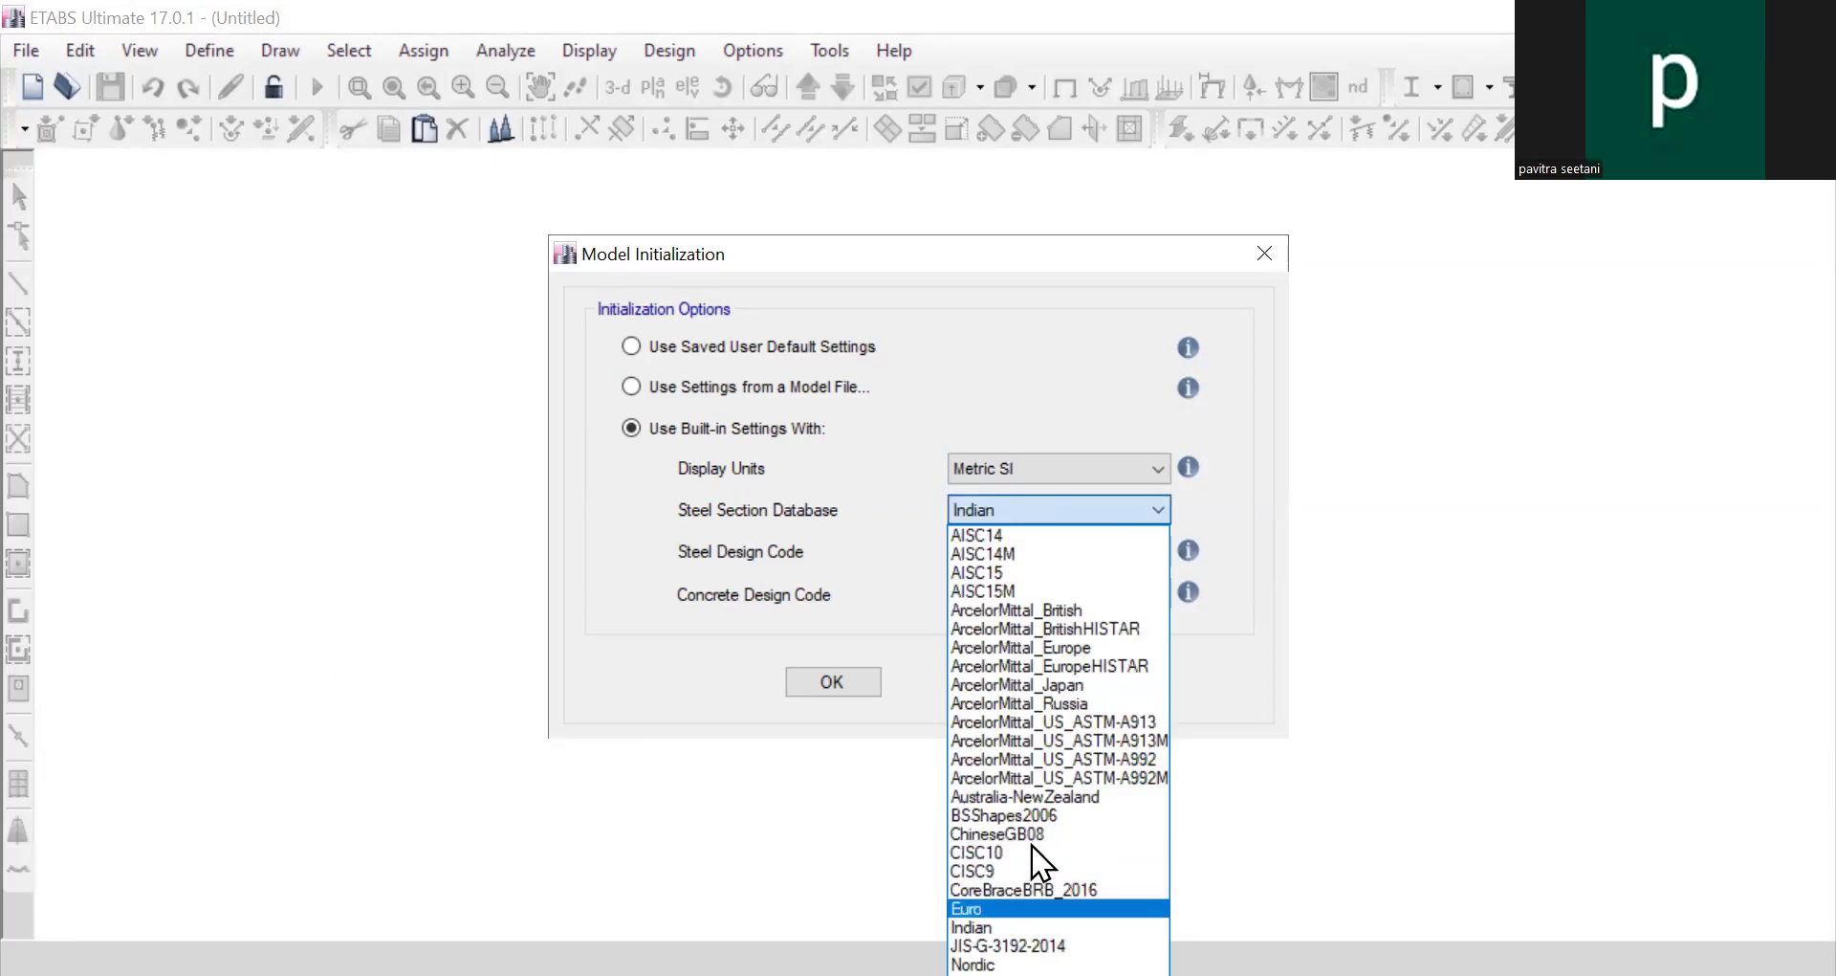
left_click(1031, 927)
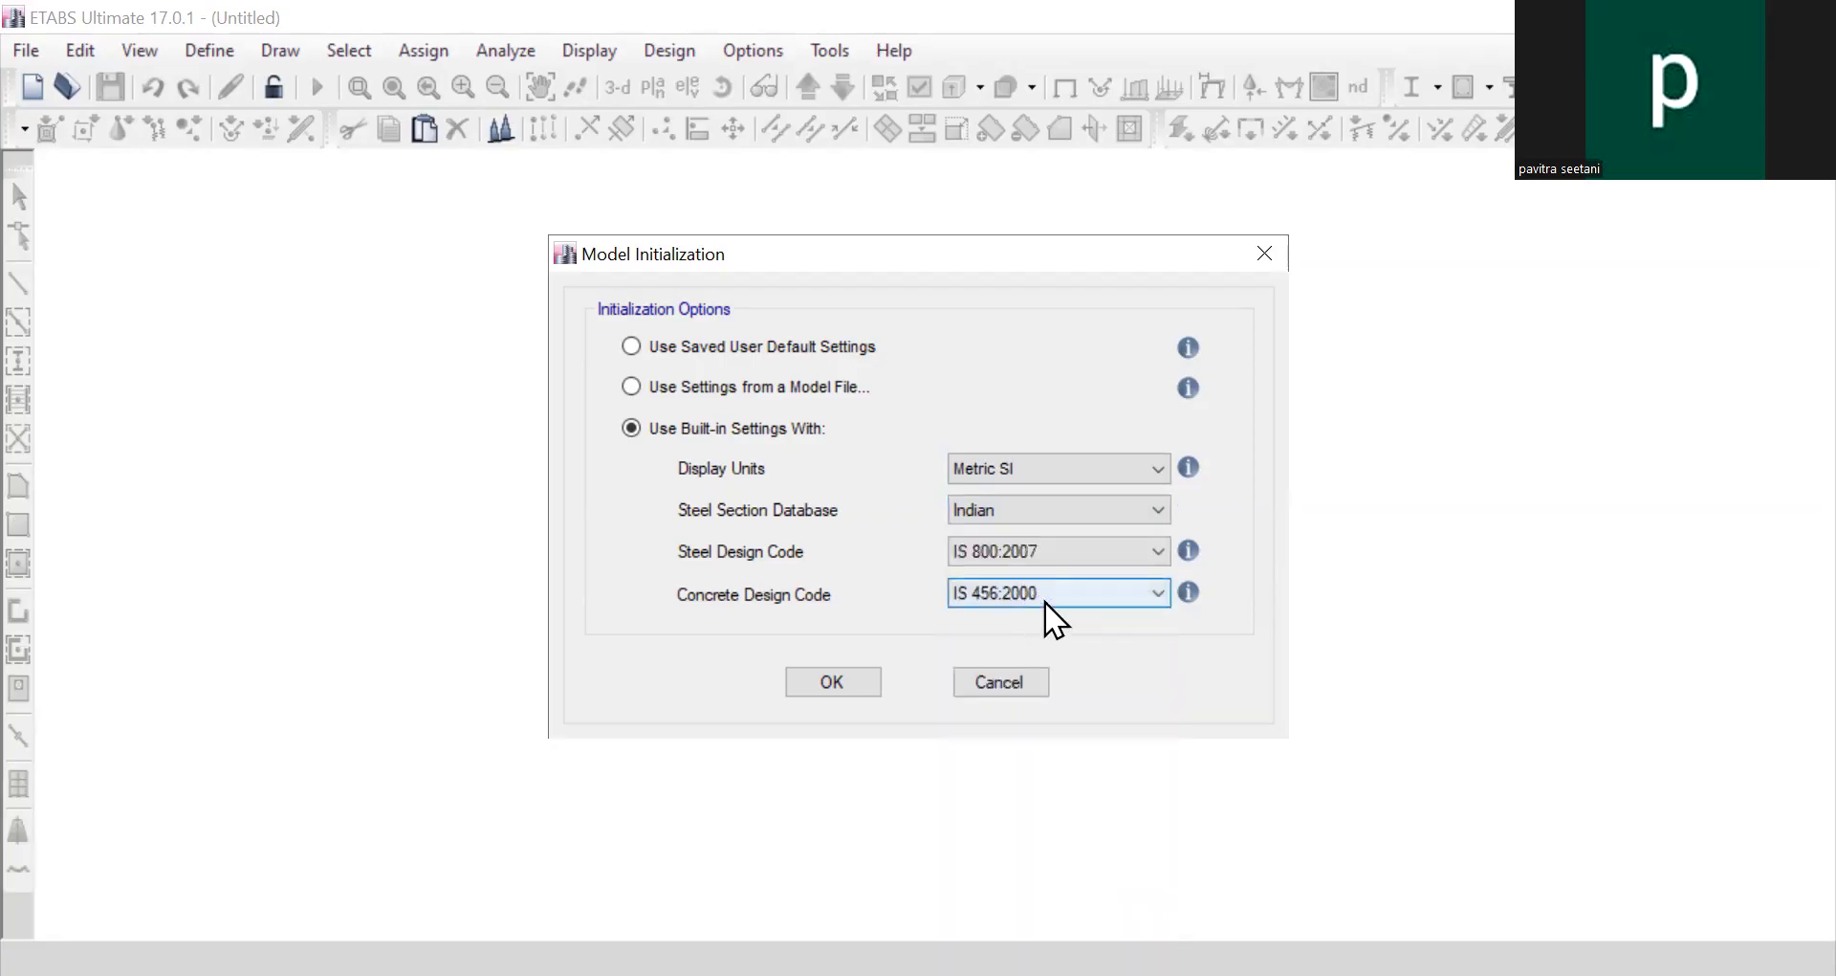
left_click(1091, 551)
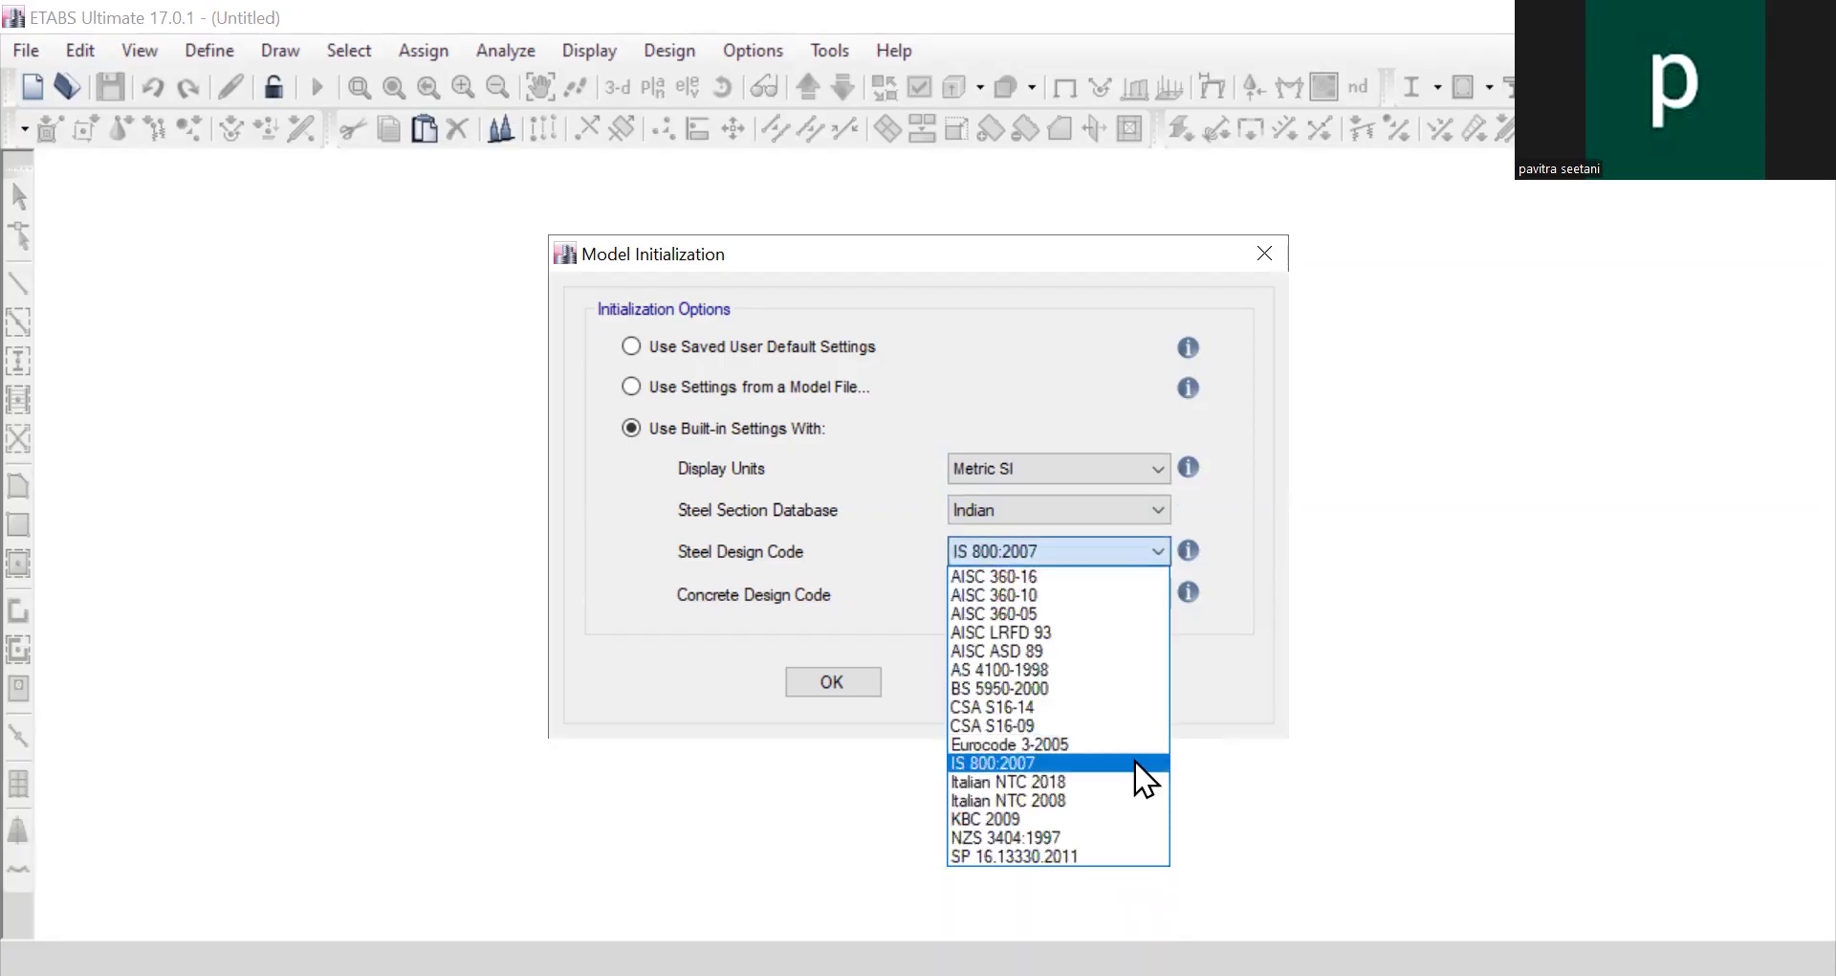
left_click(926, 574)
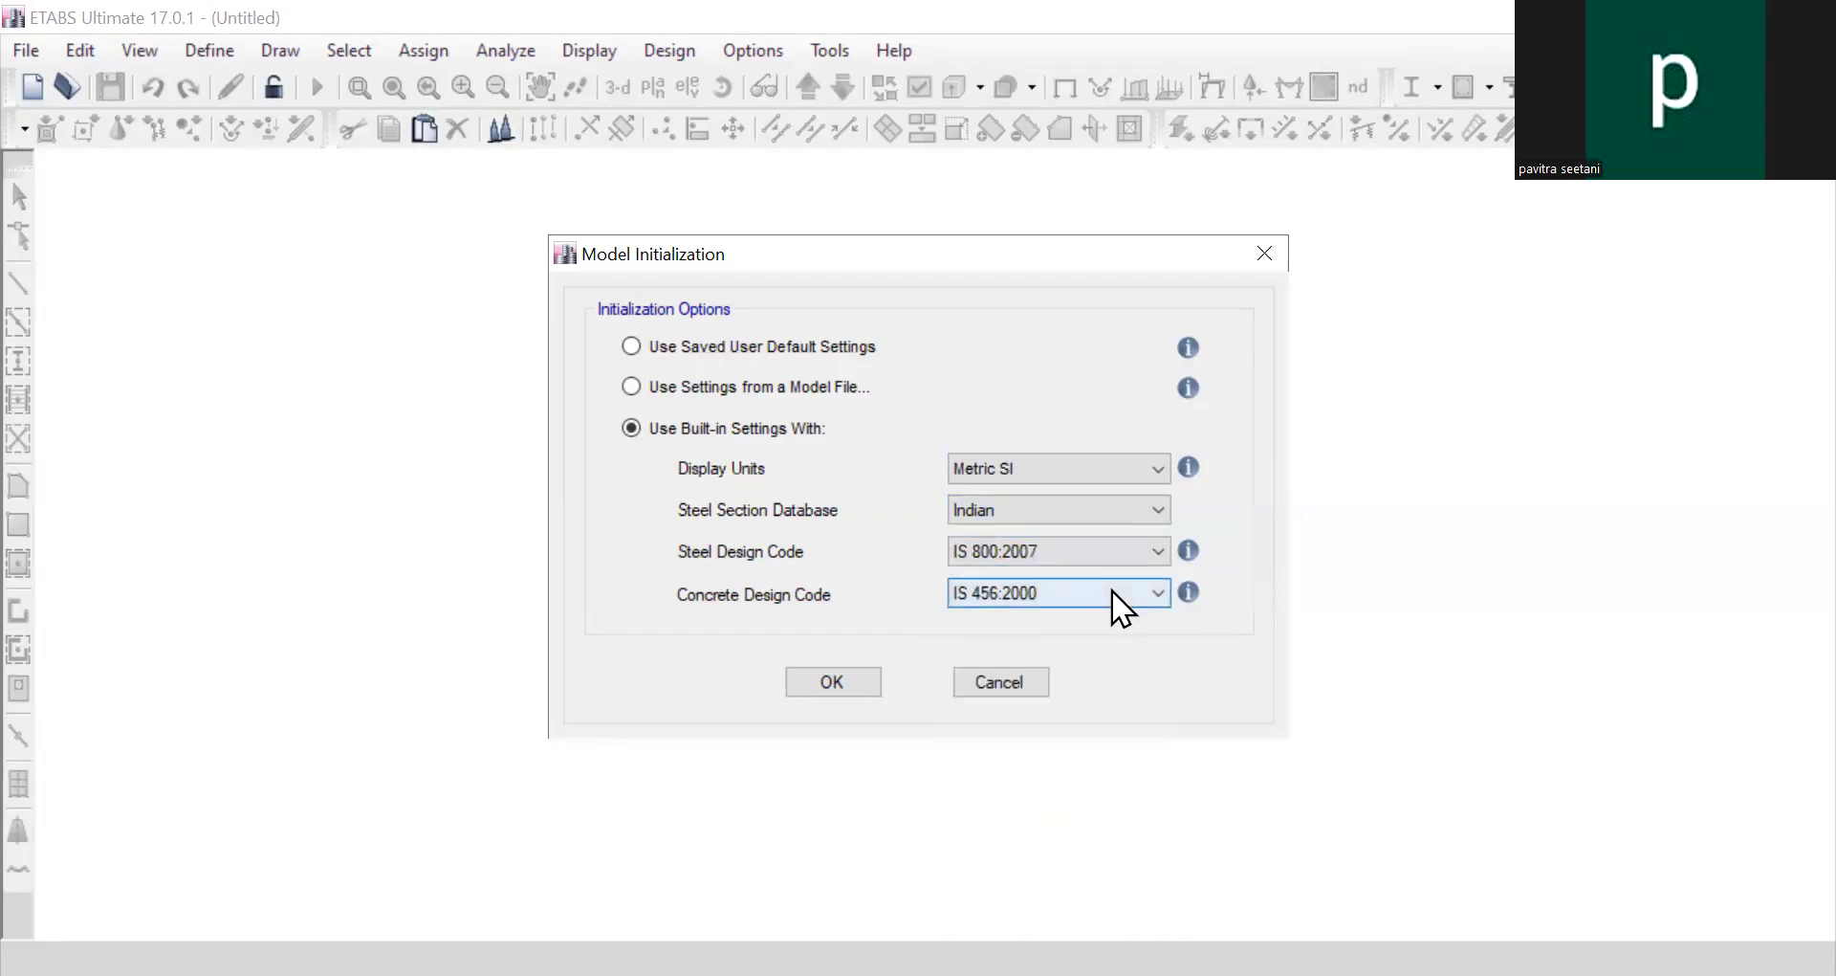
left_click(1112, 591)
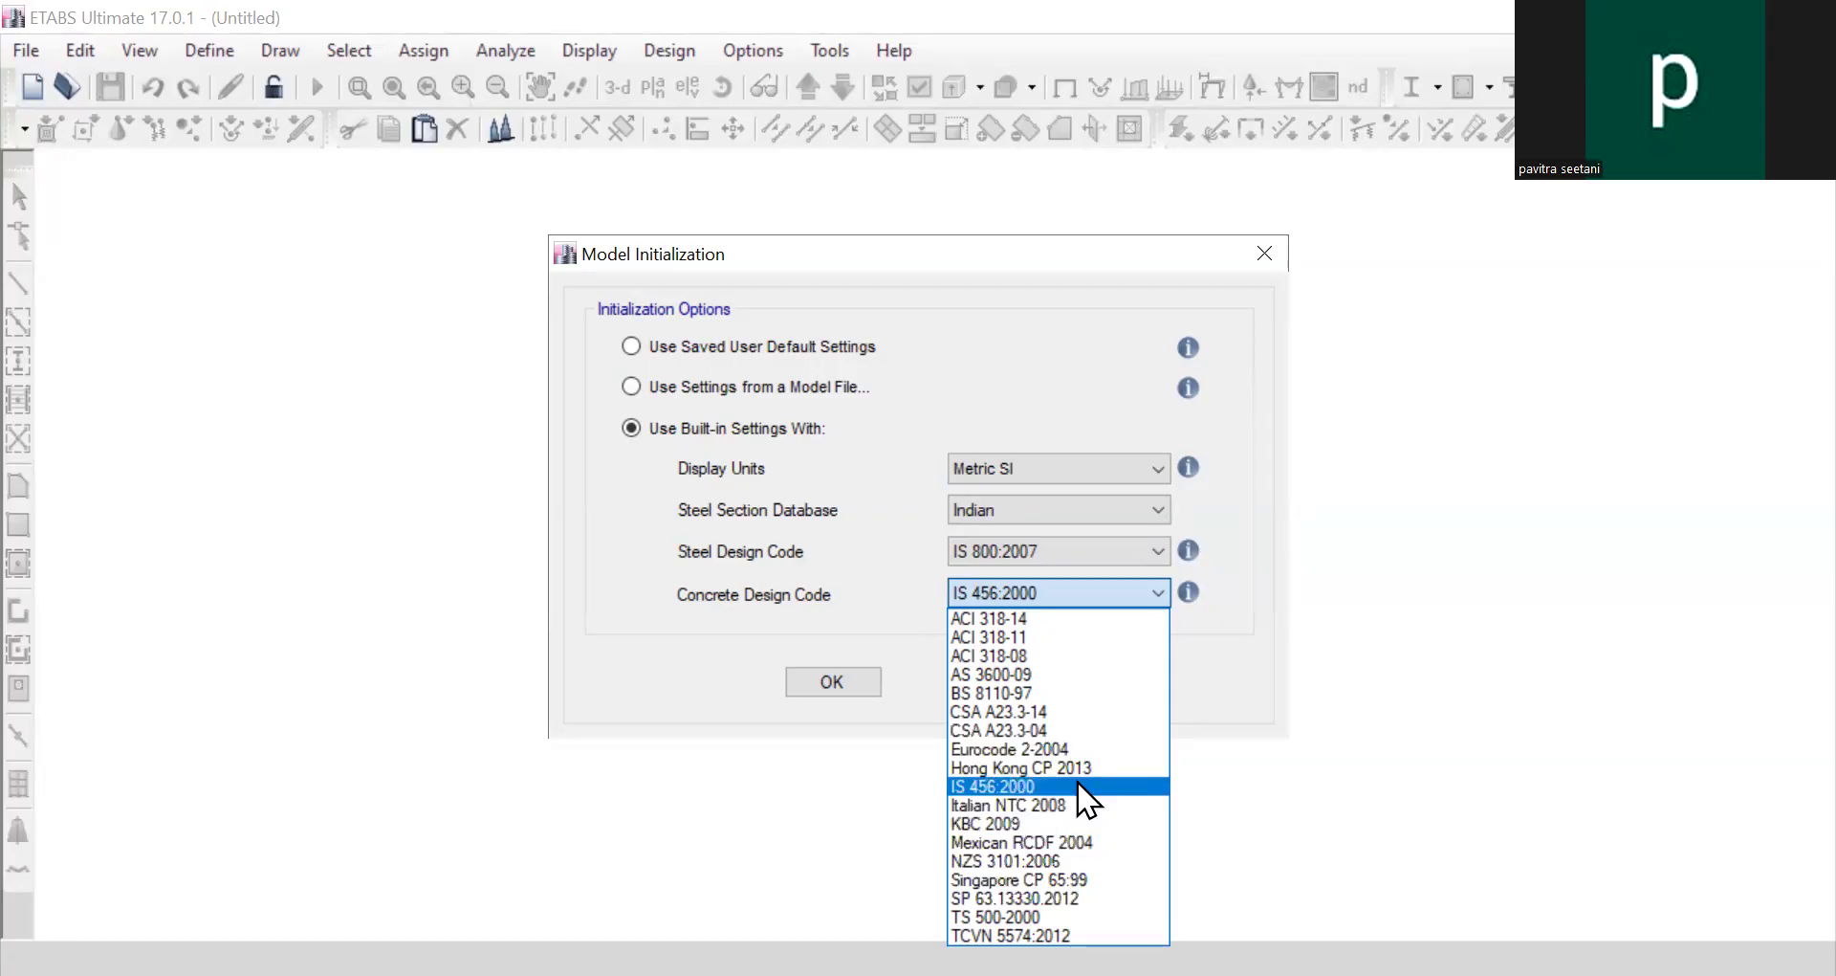
left_click(1077, 786)
left_click(864, 689)
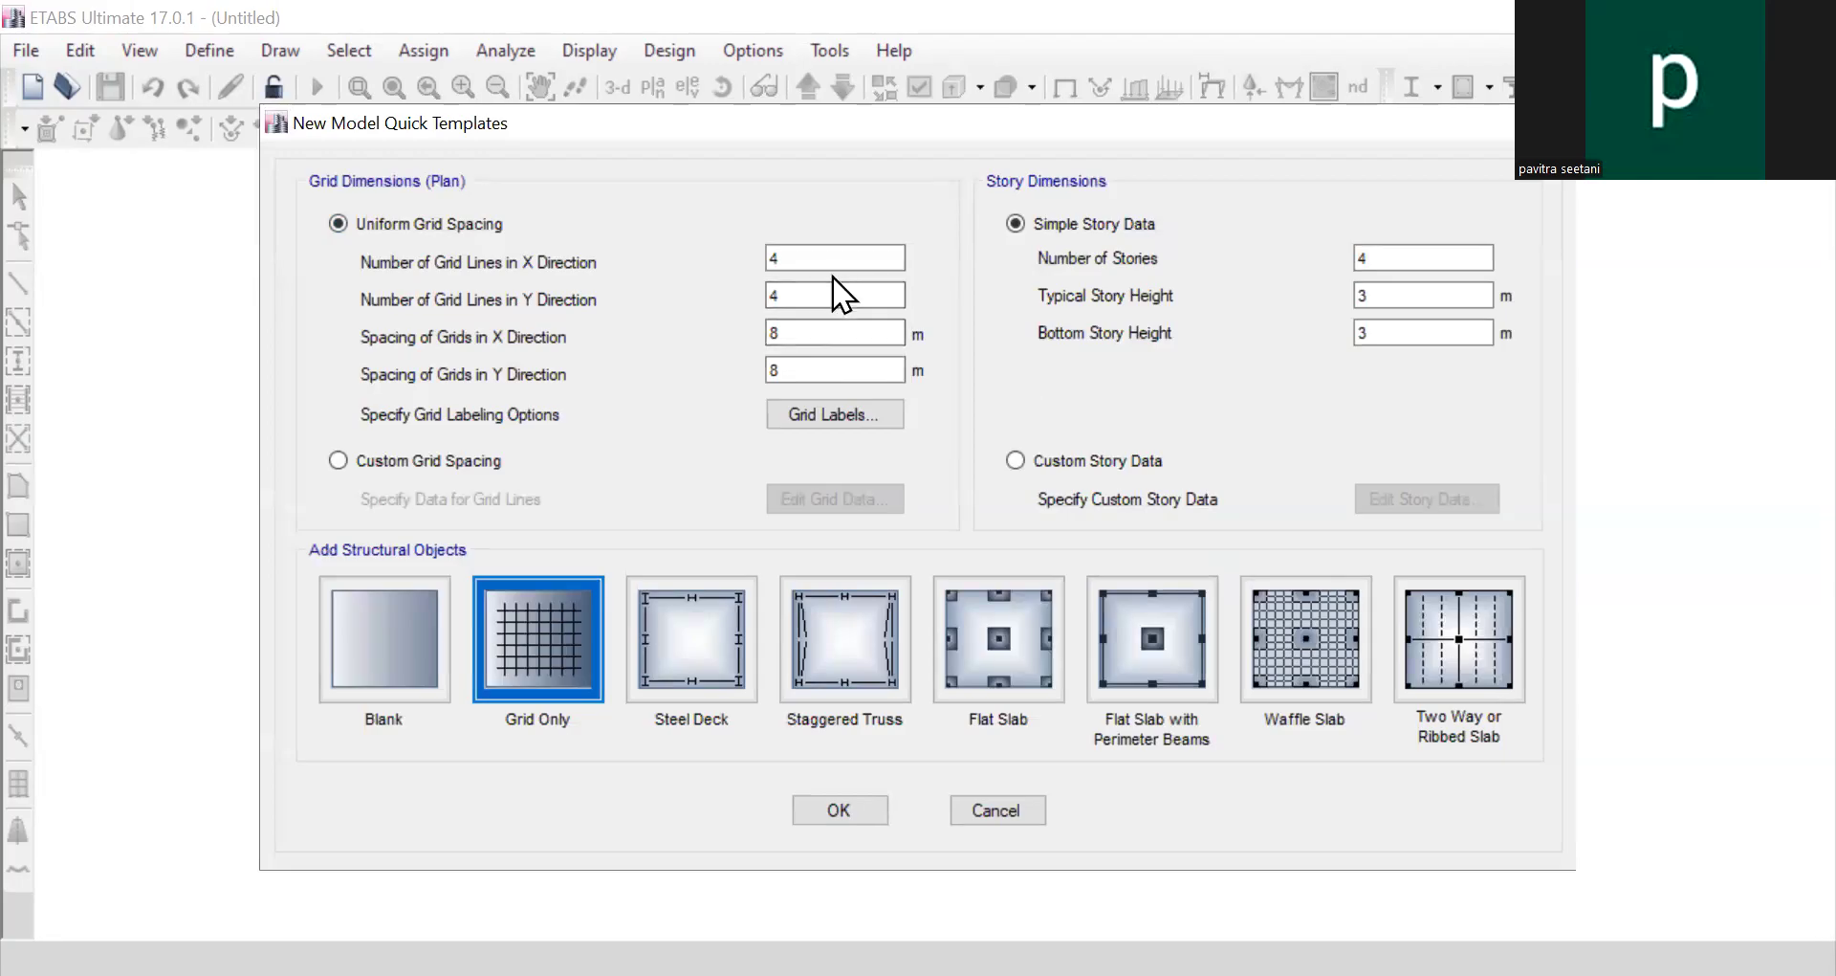
Step: Set the uniform grid to 5 grid lines in the X direction and 6 in the Y direction
double_click(812, 258)
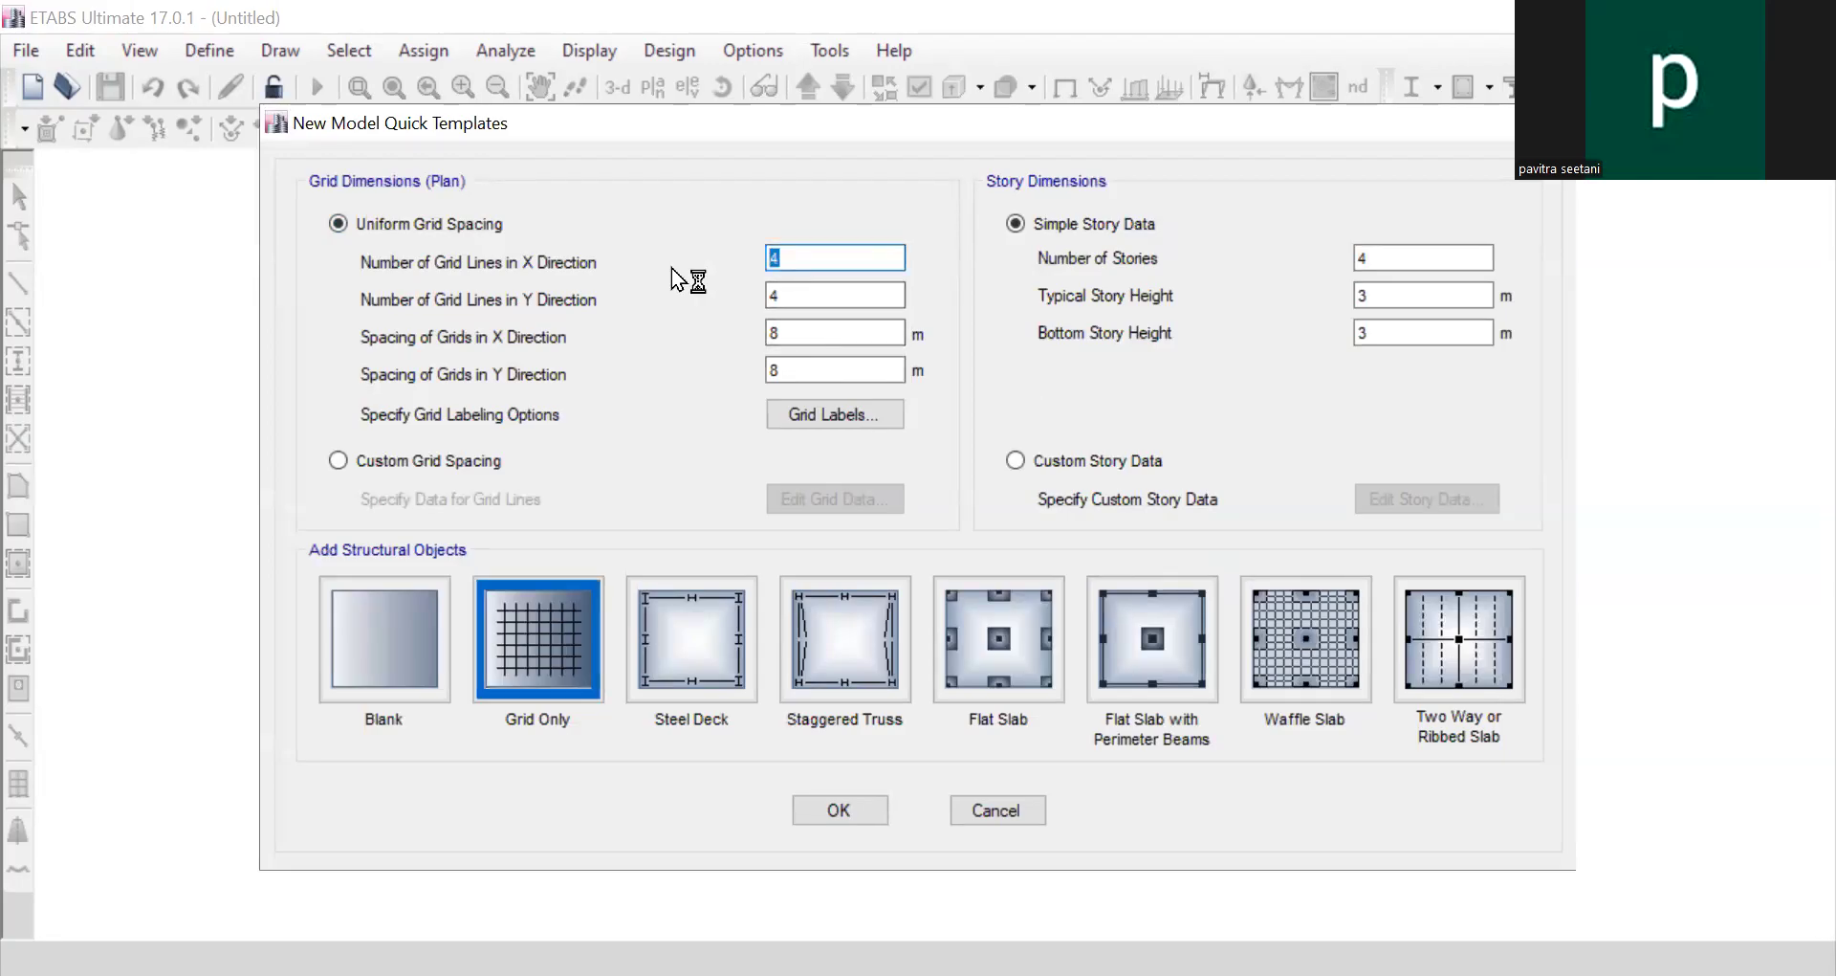
type("5")
double_click(812, 296)
type("66")
key("BackSpace")
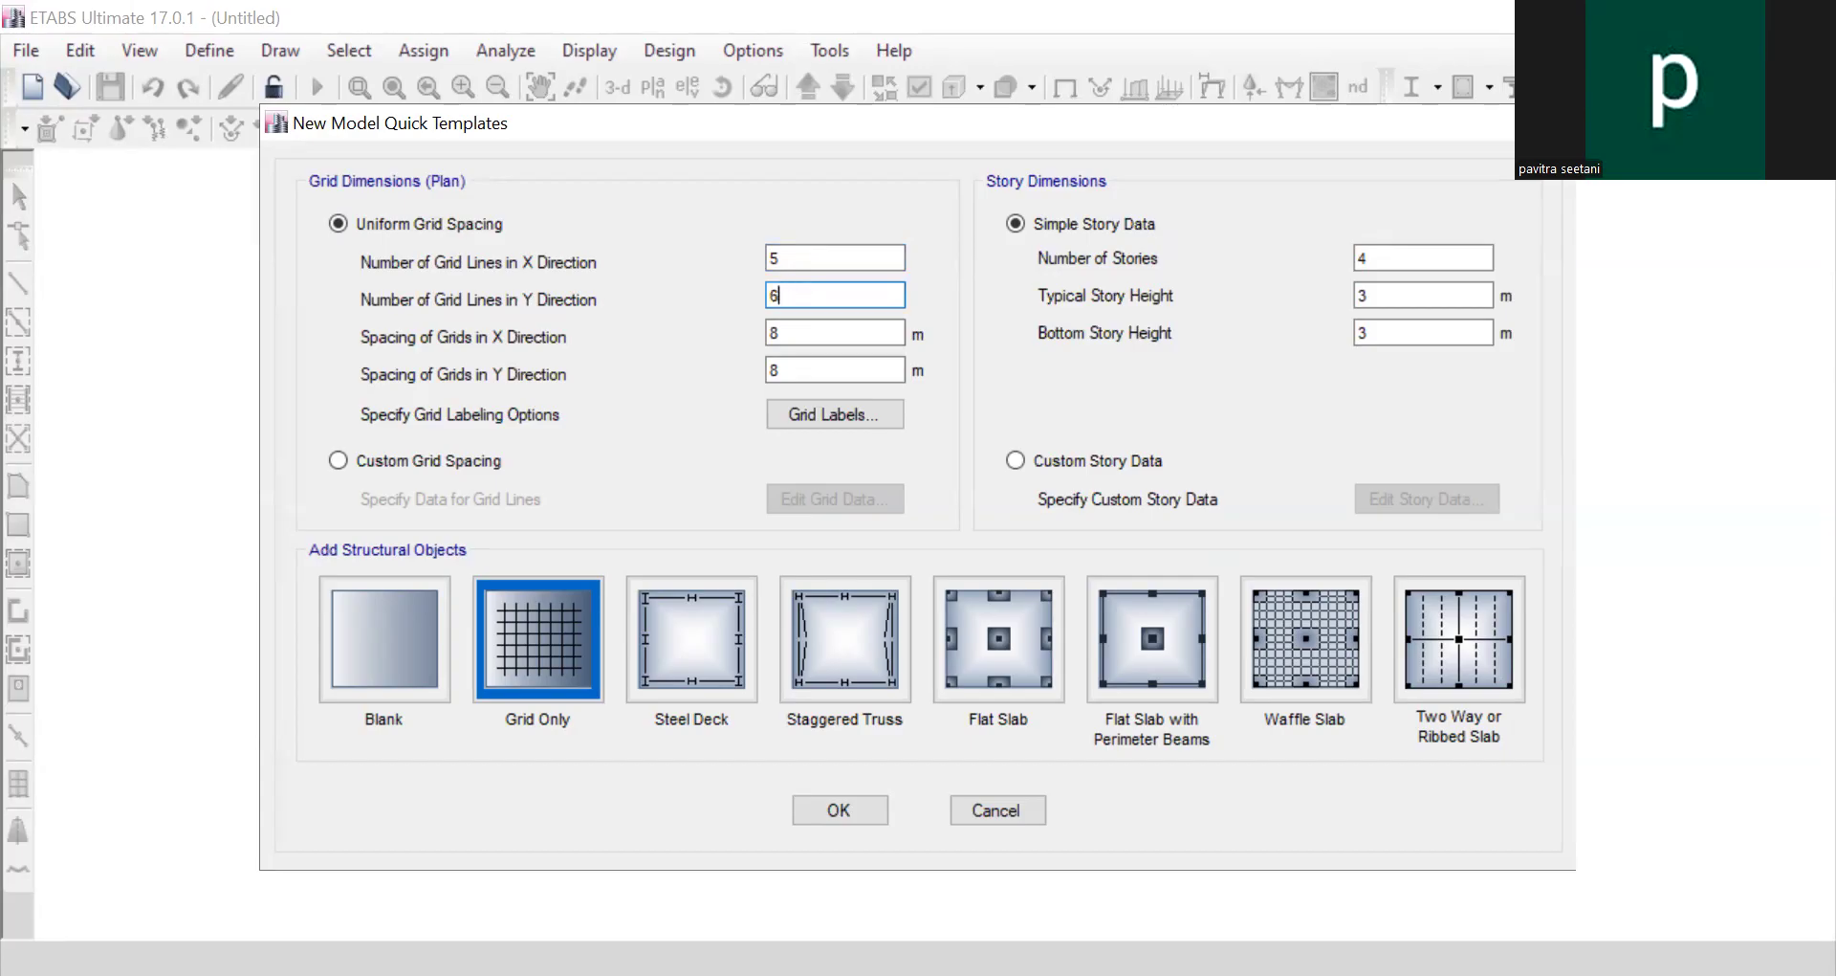
Step: Set the grid spacing to 6 m in both the X and Y directions
double_click(792, 332)
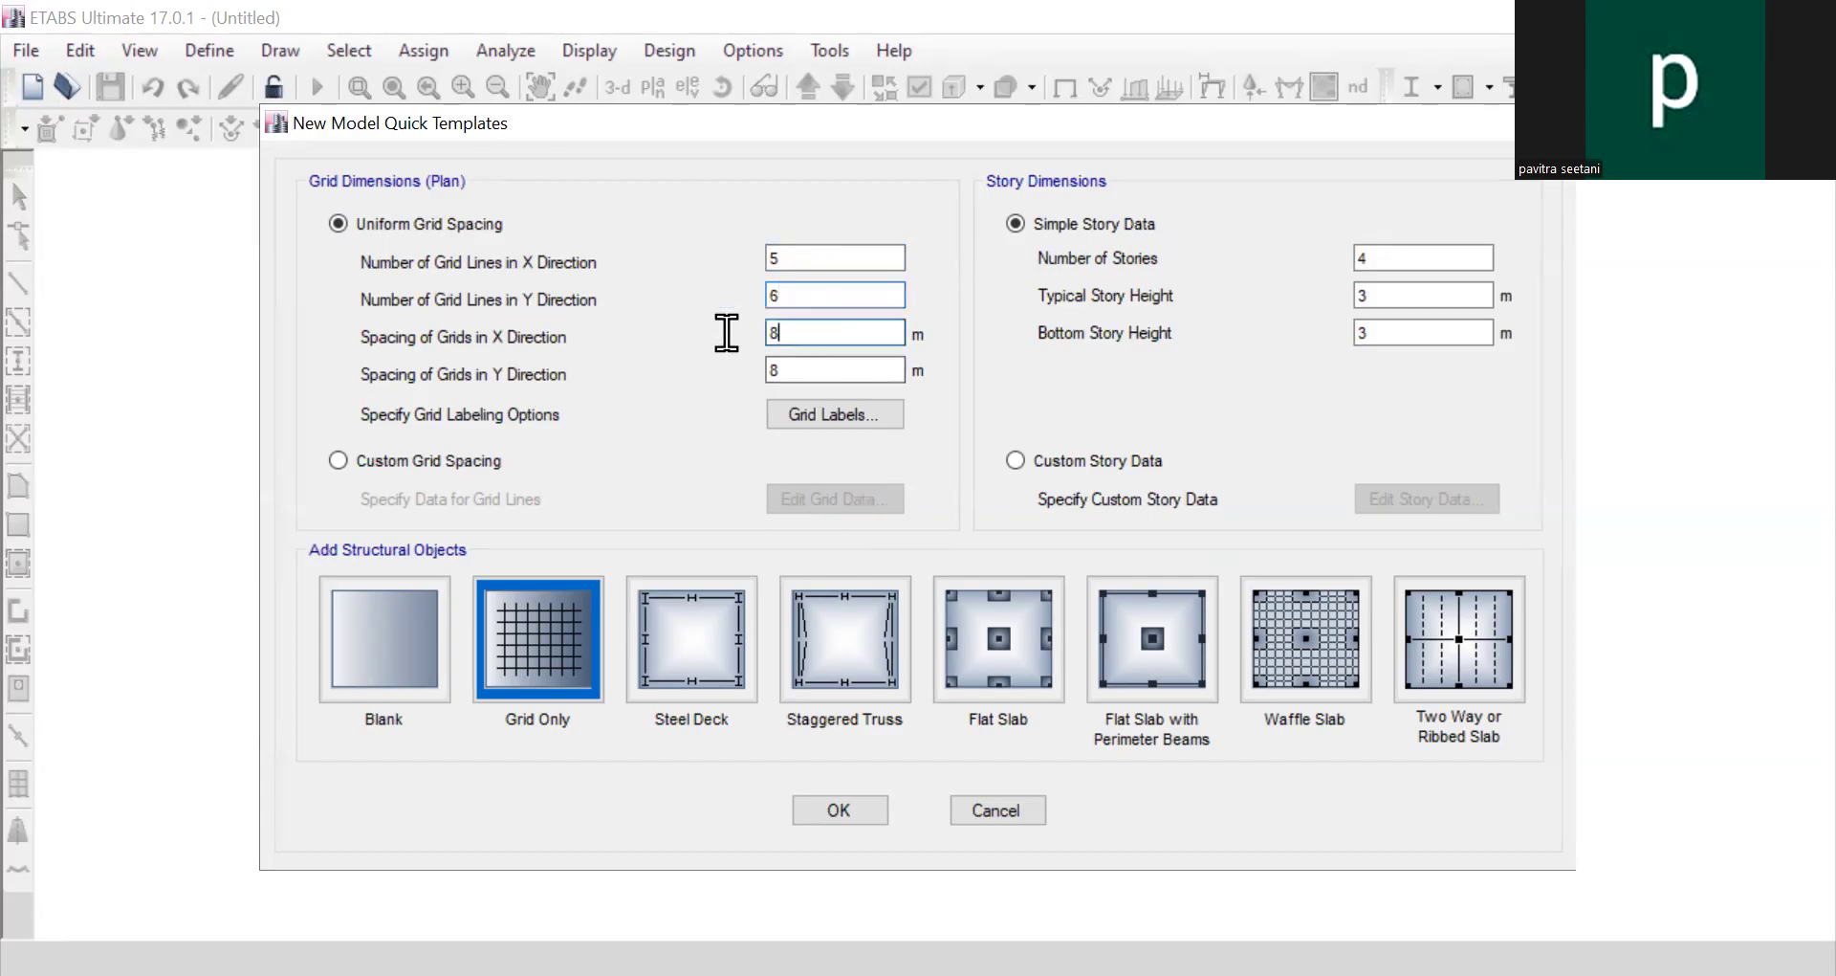
type("2")
key("BackSpace")
type("'")
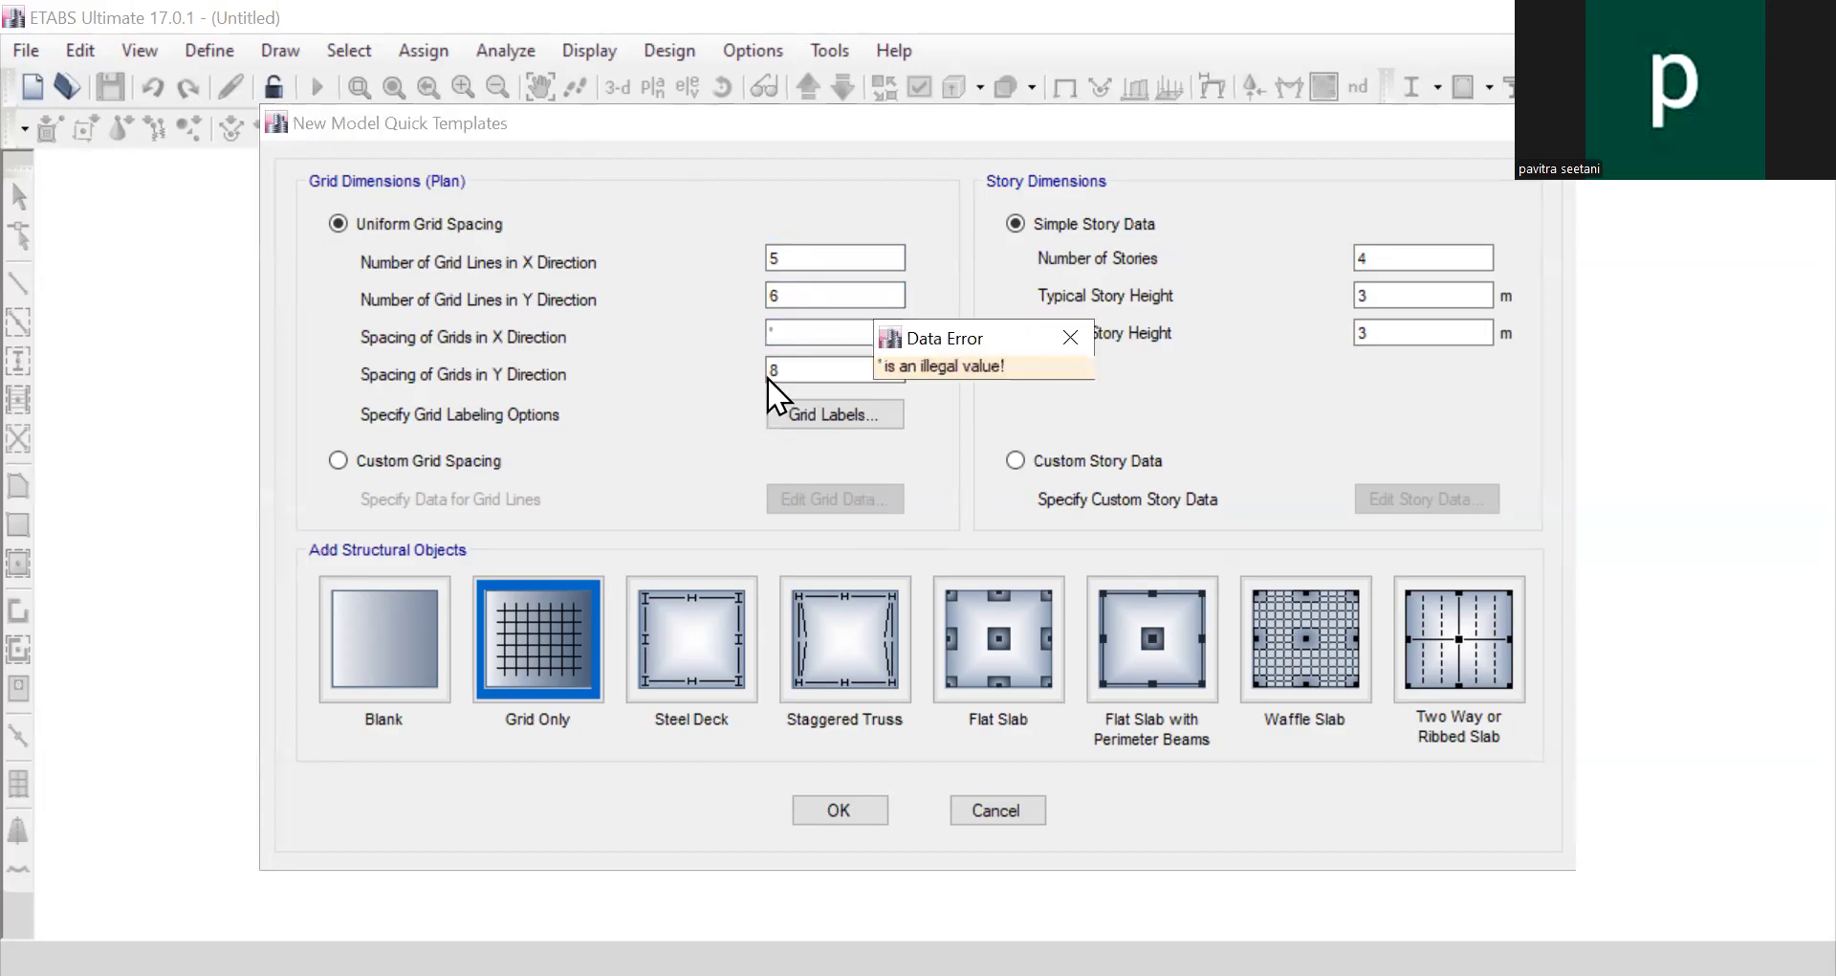
left_click(1064, 336)
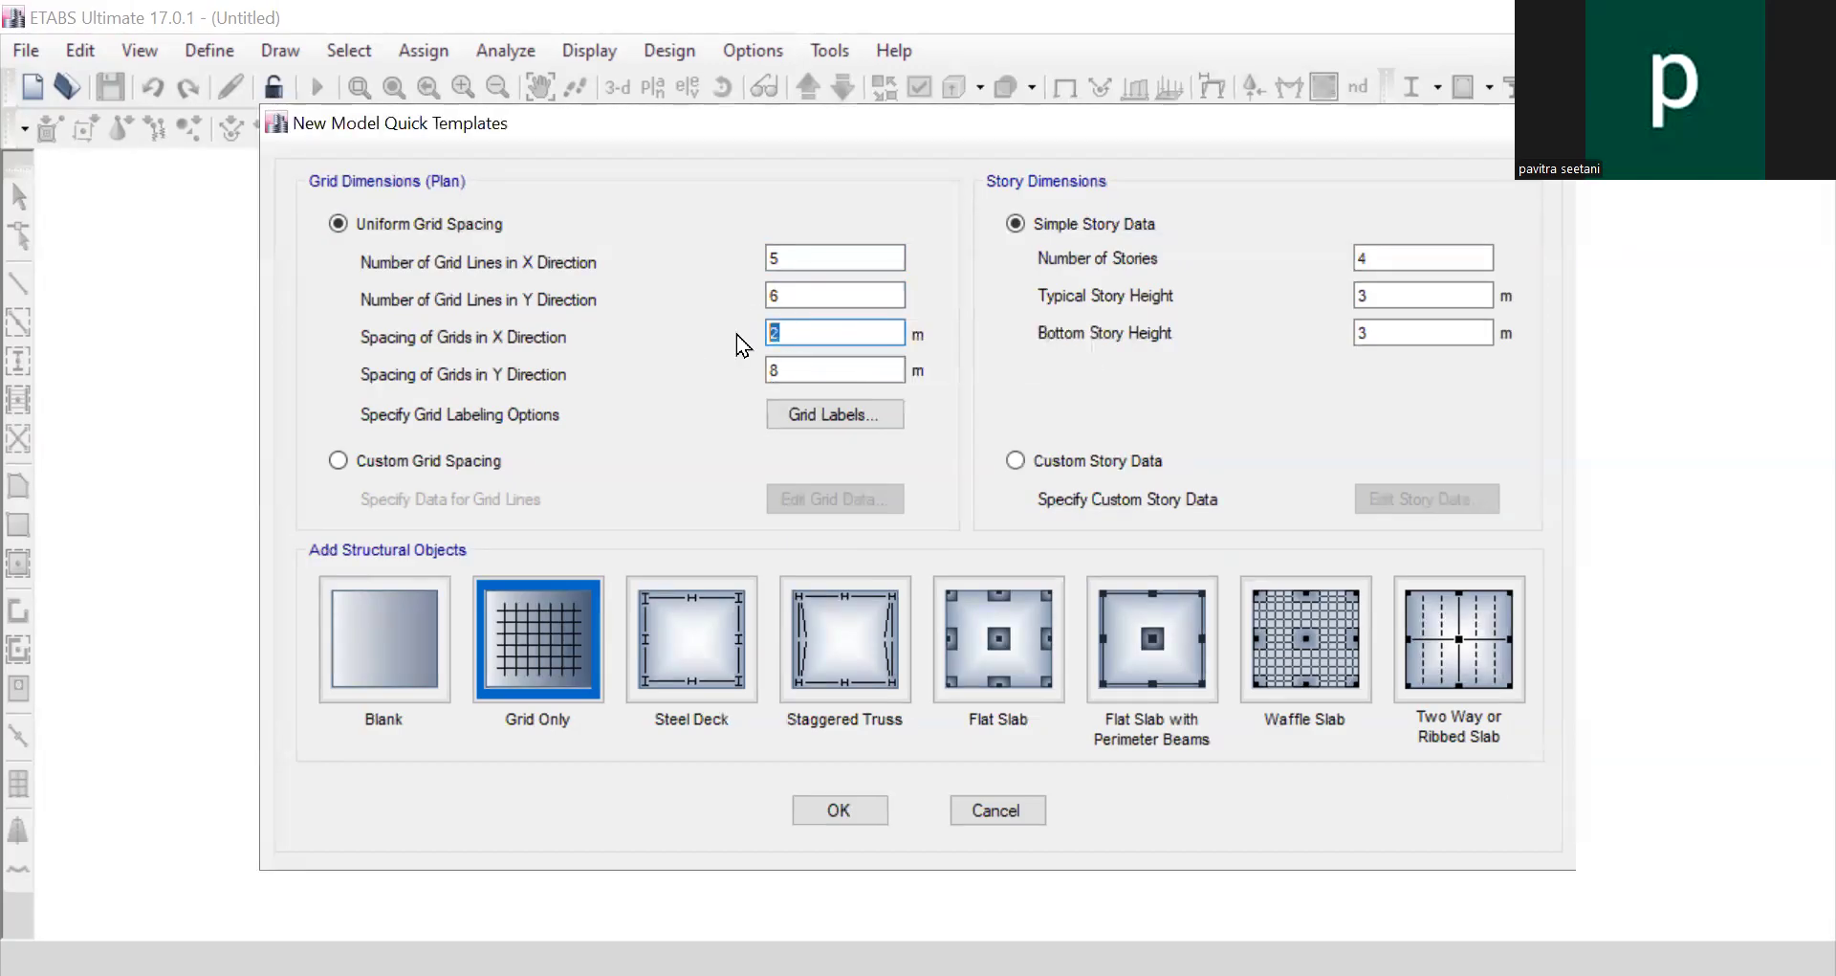
double_click(860, 371)
type("6")
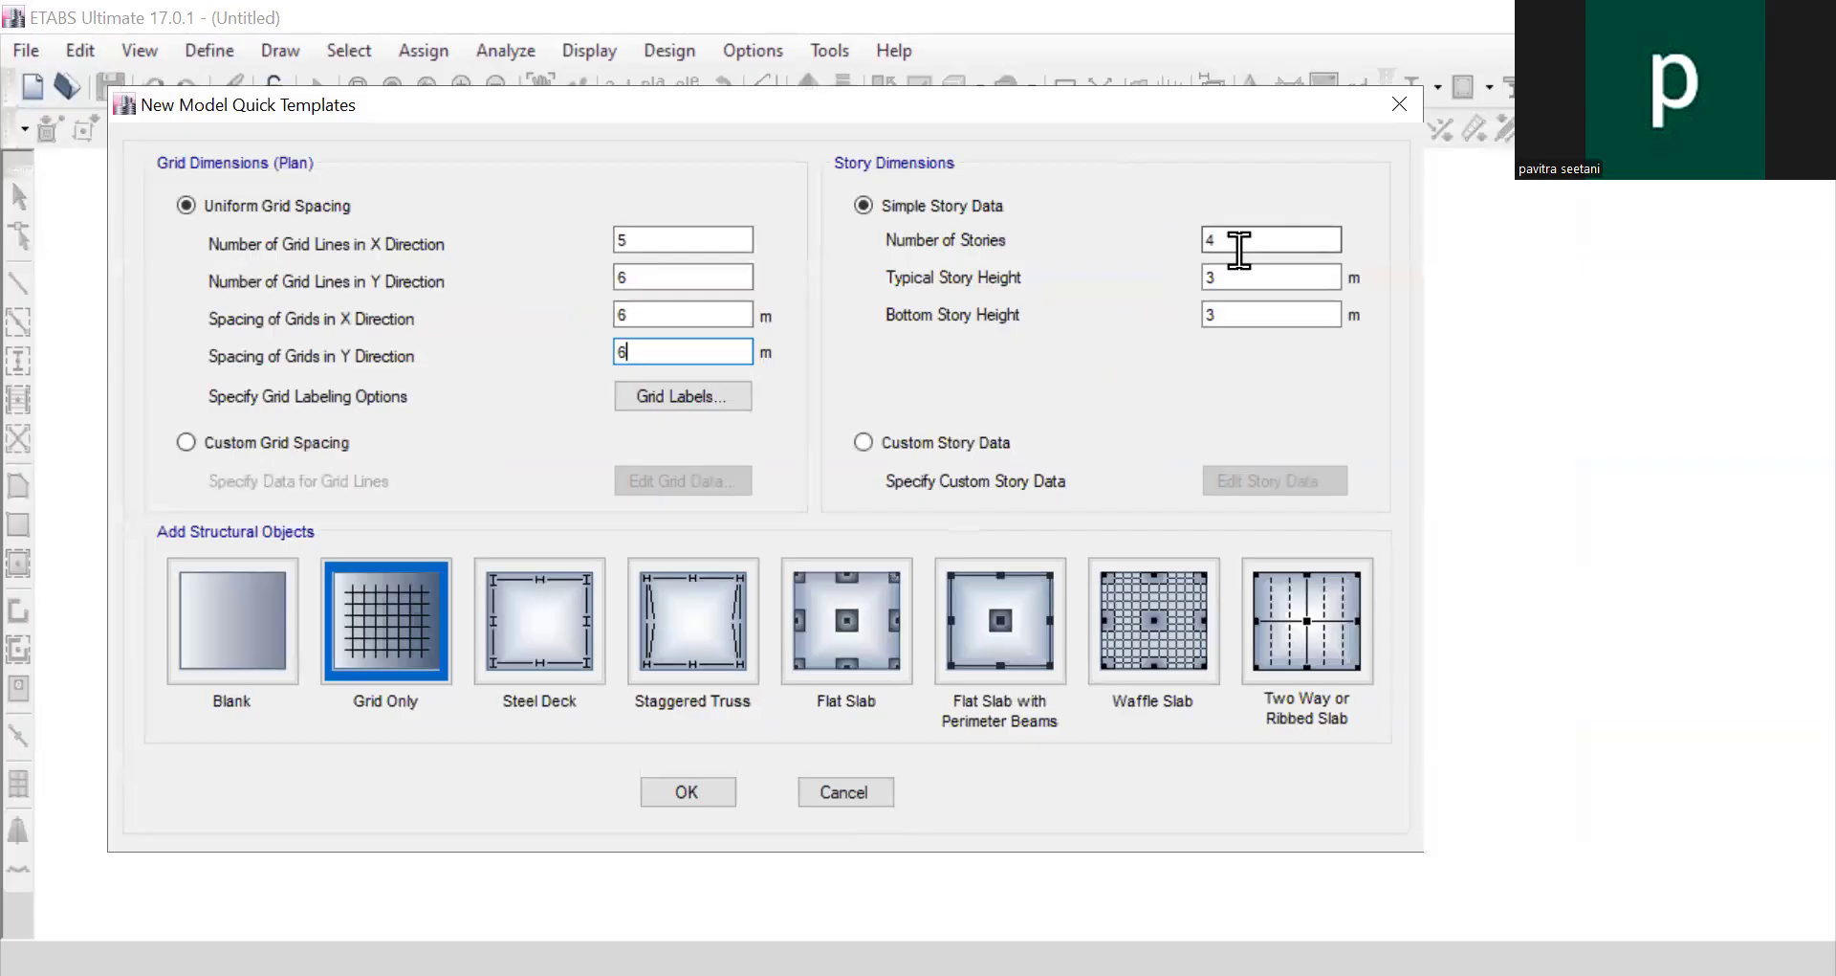
Step: Set the number of stories to 3, keep both story heights at 3 m, and create the model with the Grid Only template
double_click(1234, 239)
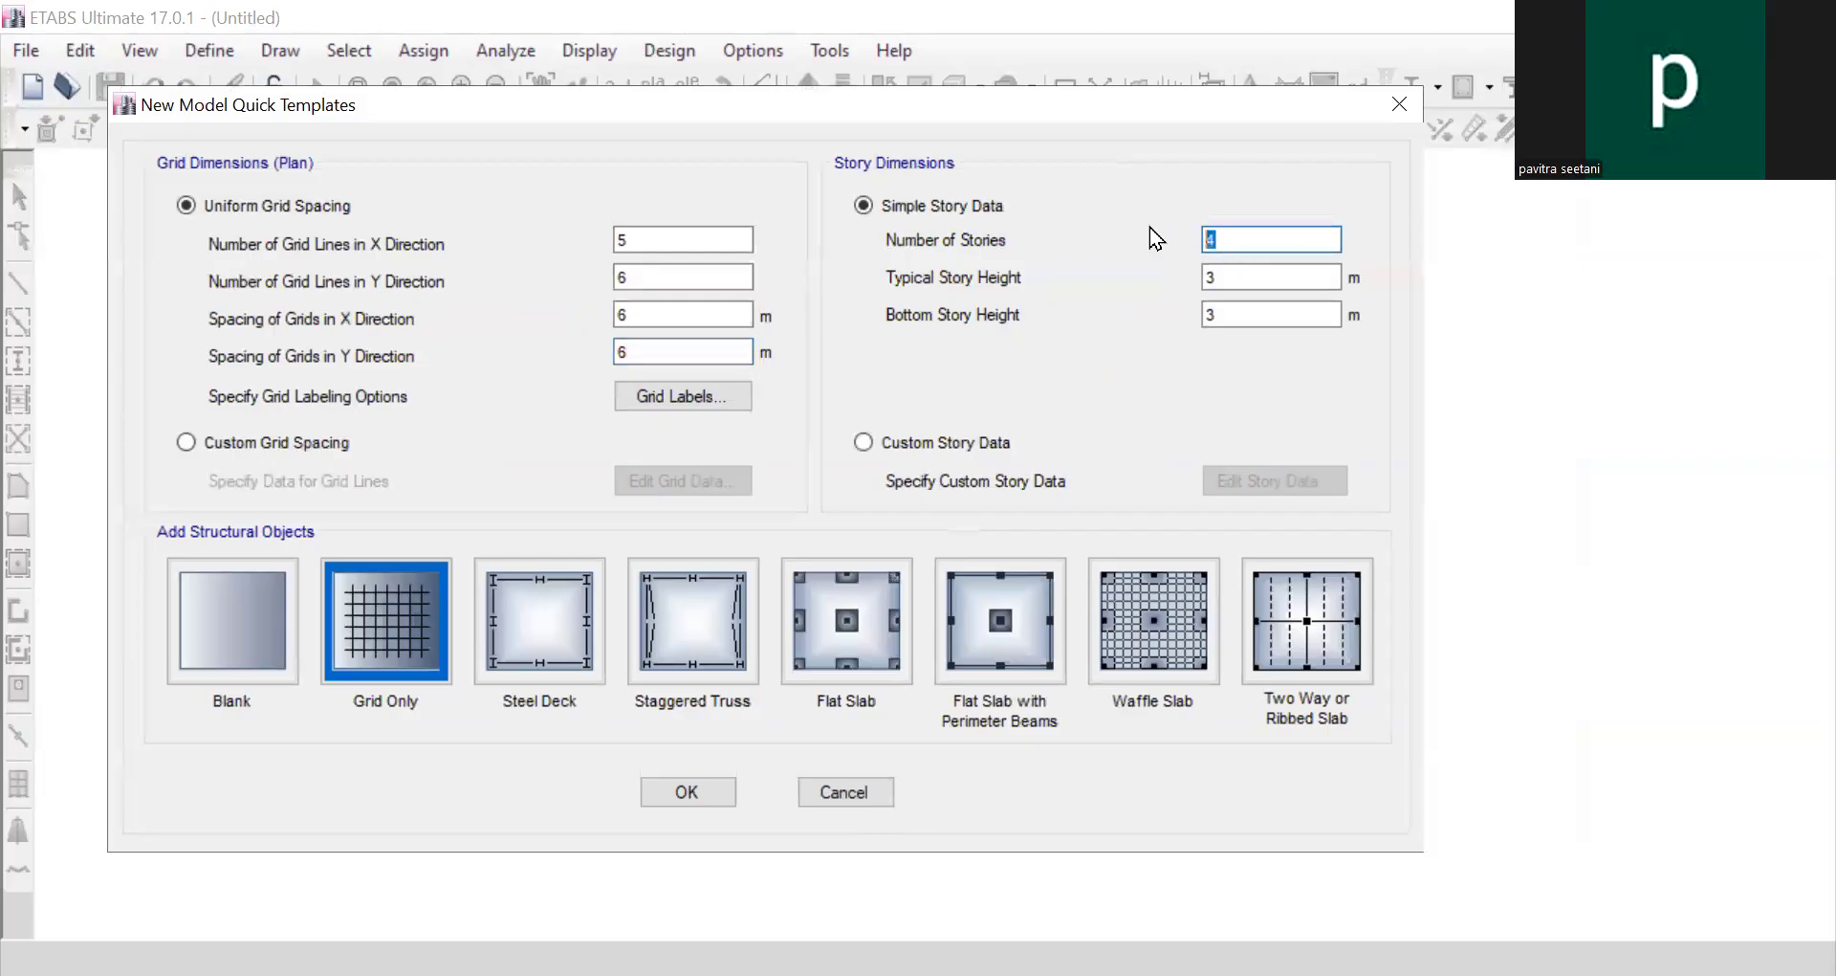
type("3")
key("Tab")
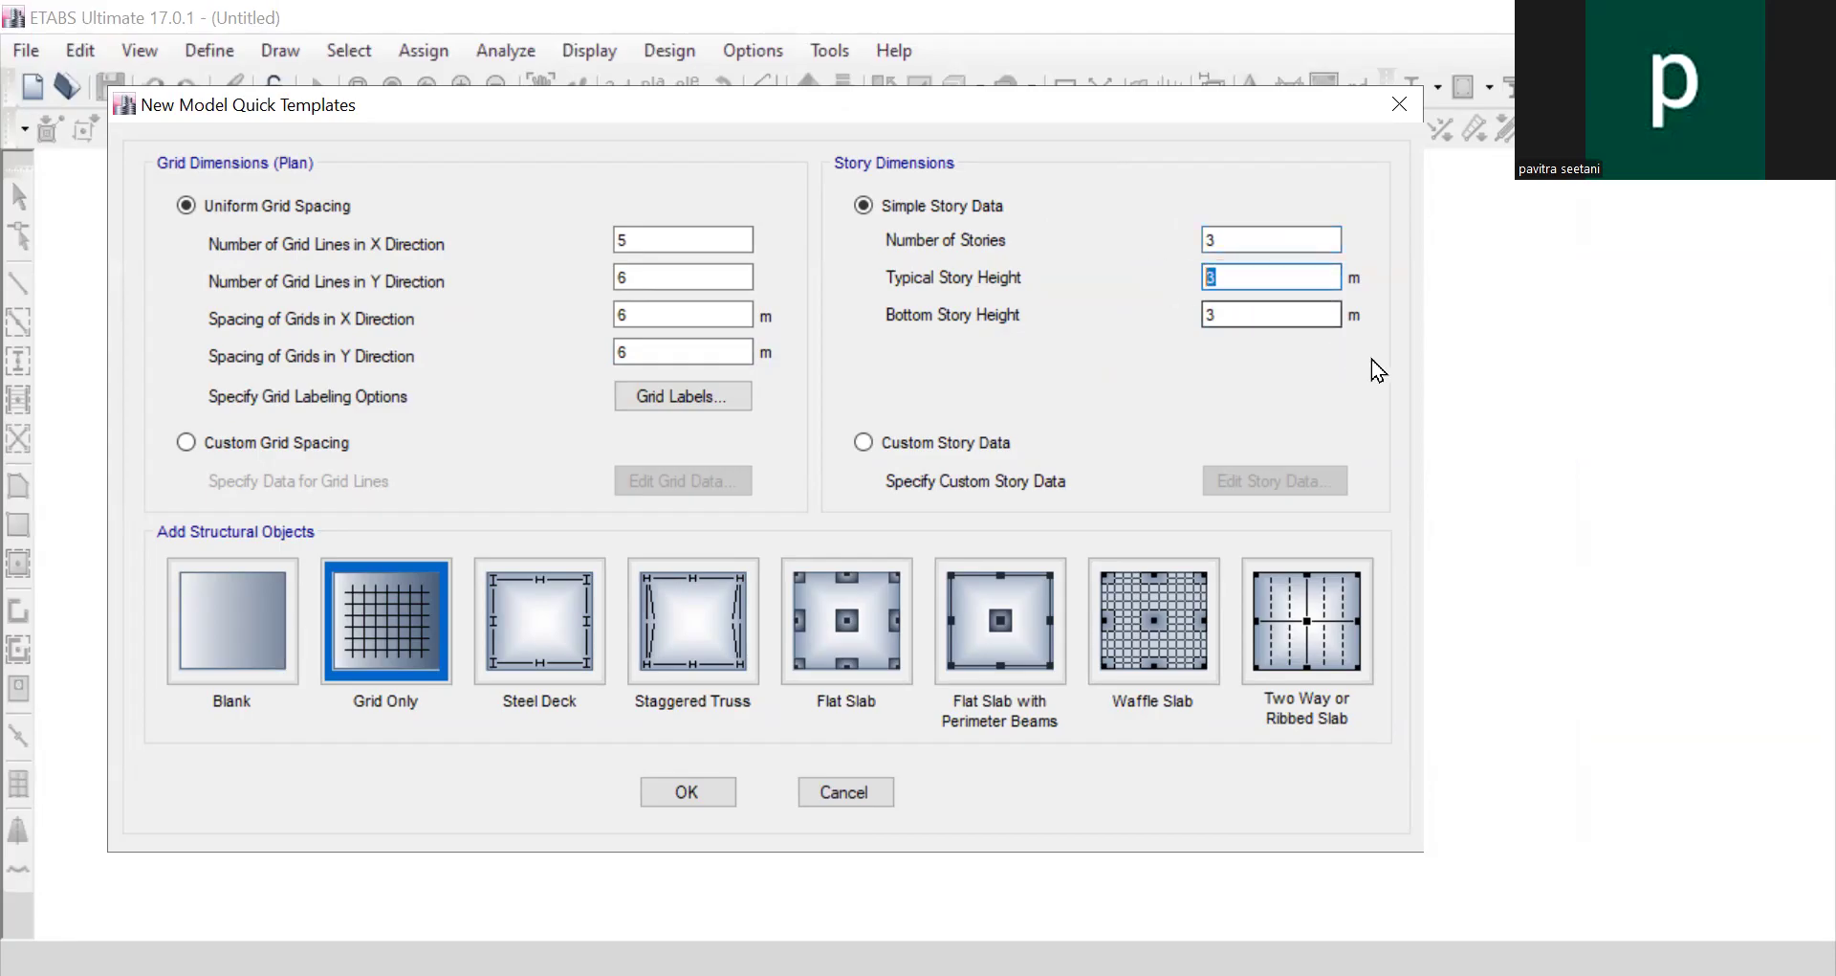
left_click(1268, 319)
left_click_drag(1265, 330, 1199, 337)
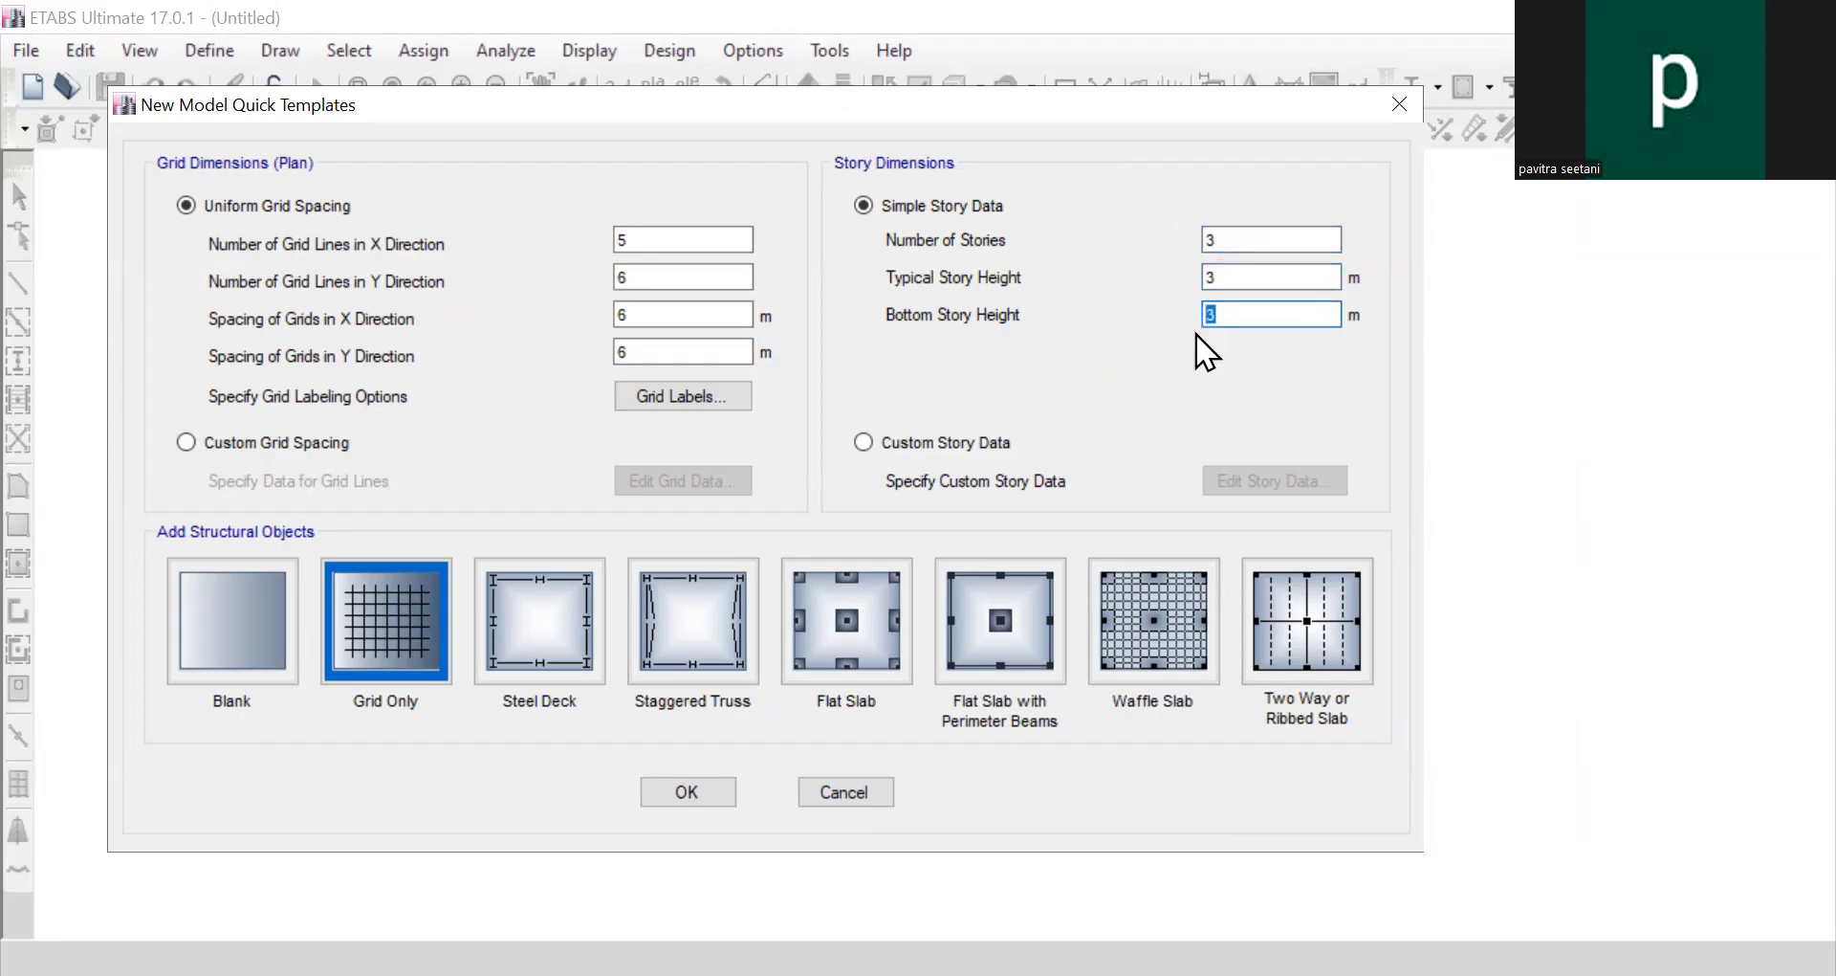
left_click(421, 618)
left_click(682, 790)
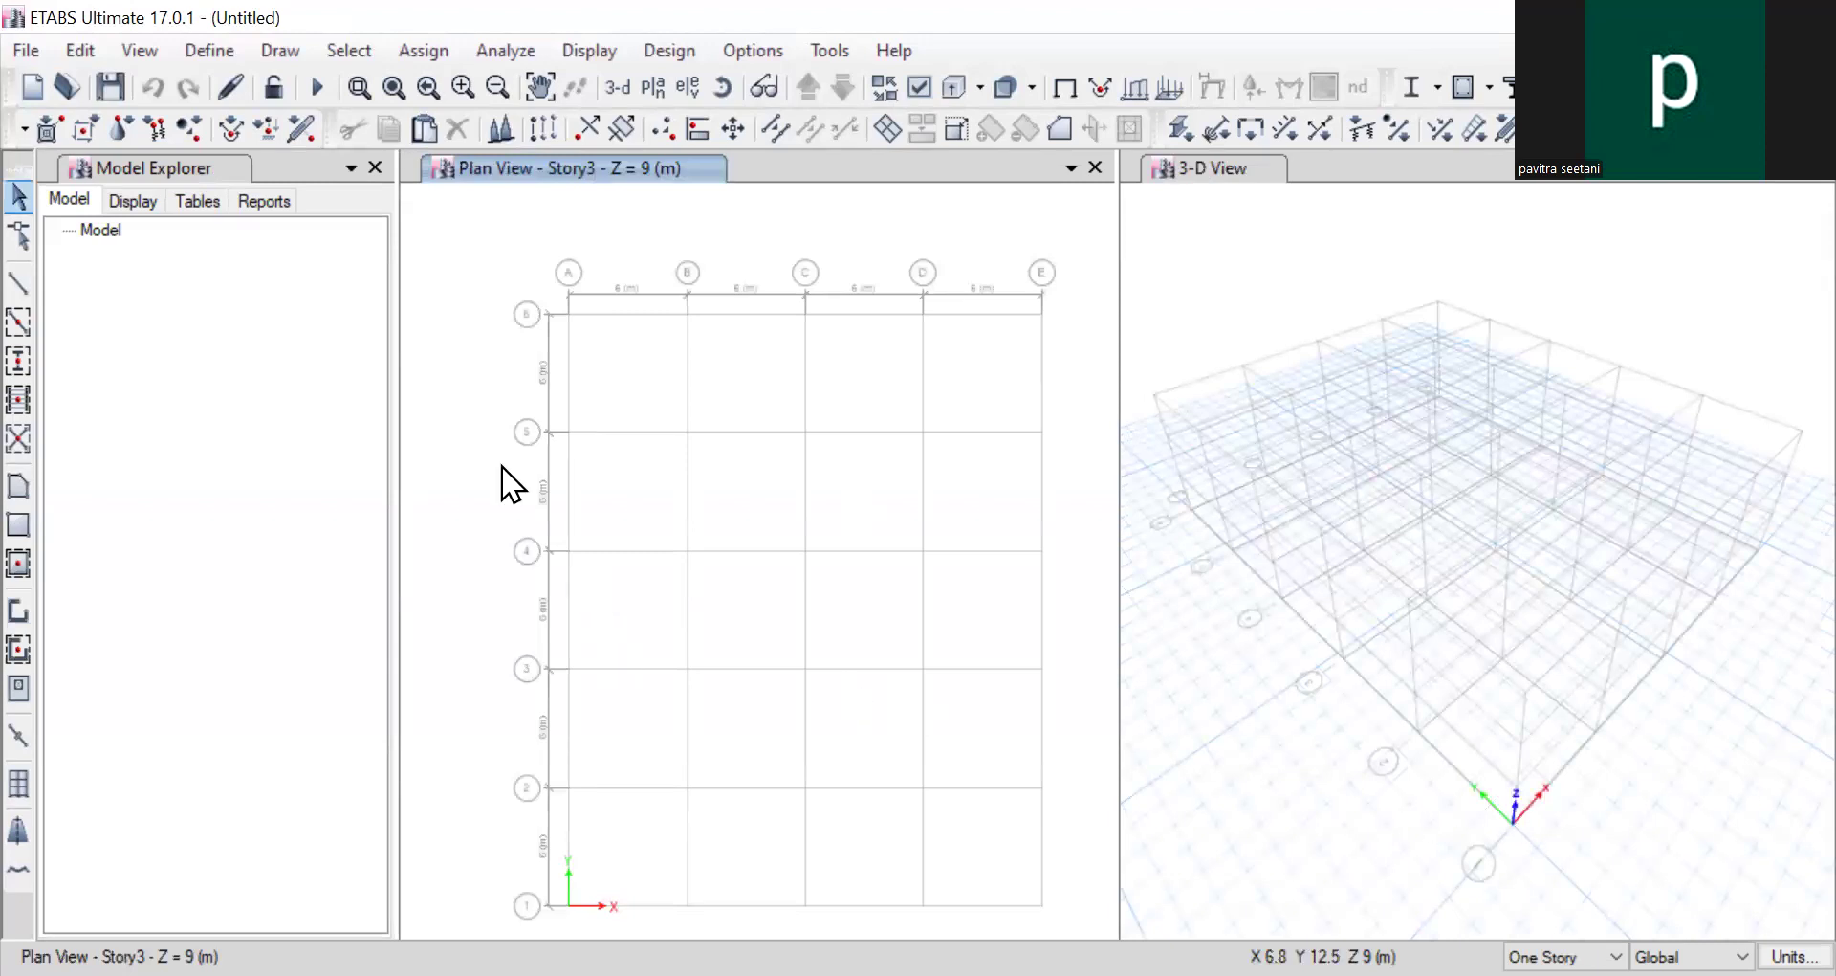
Step: Change the grid color of grid system G1 to a near-black gray (RGB 32, 32, 32), refresh the view and accept the grid data
left_click(82, 51)
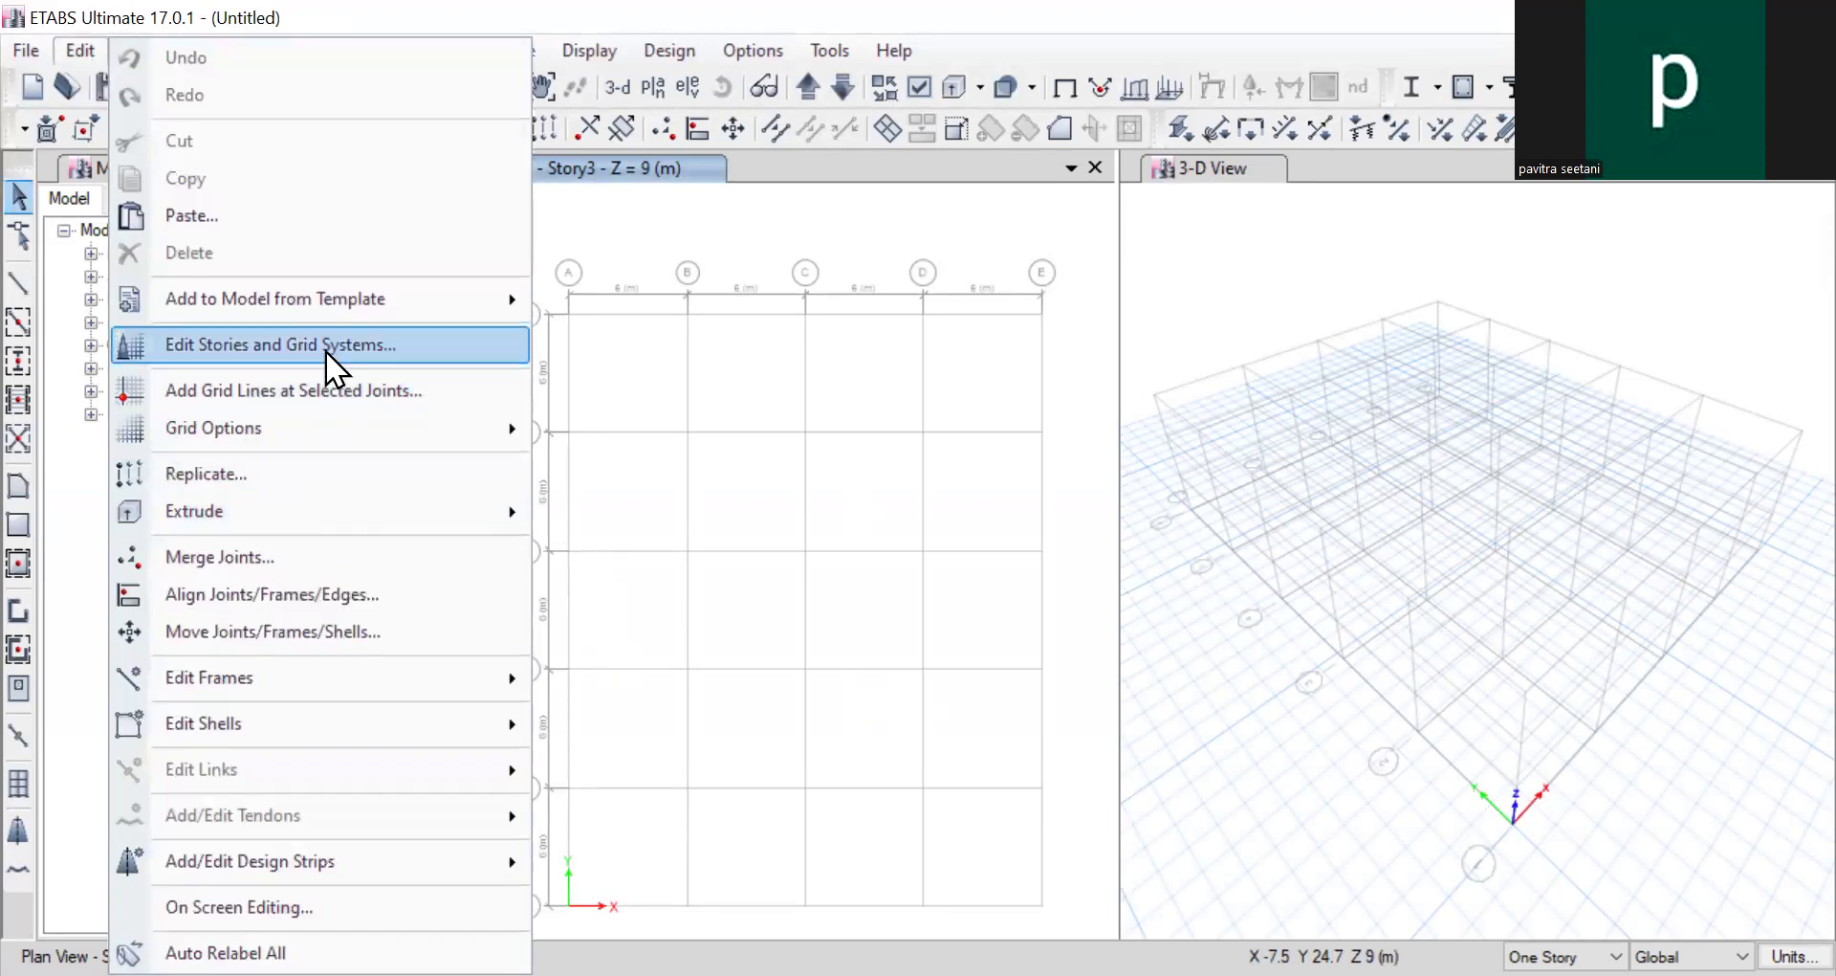
left_click(390, 346)
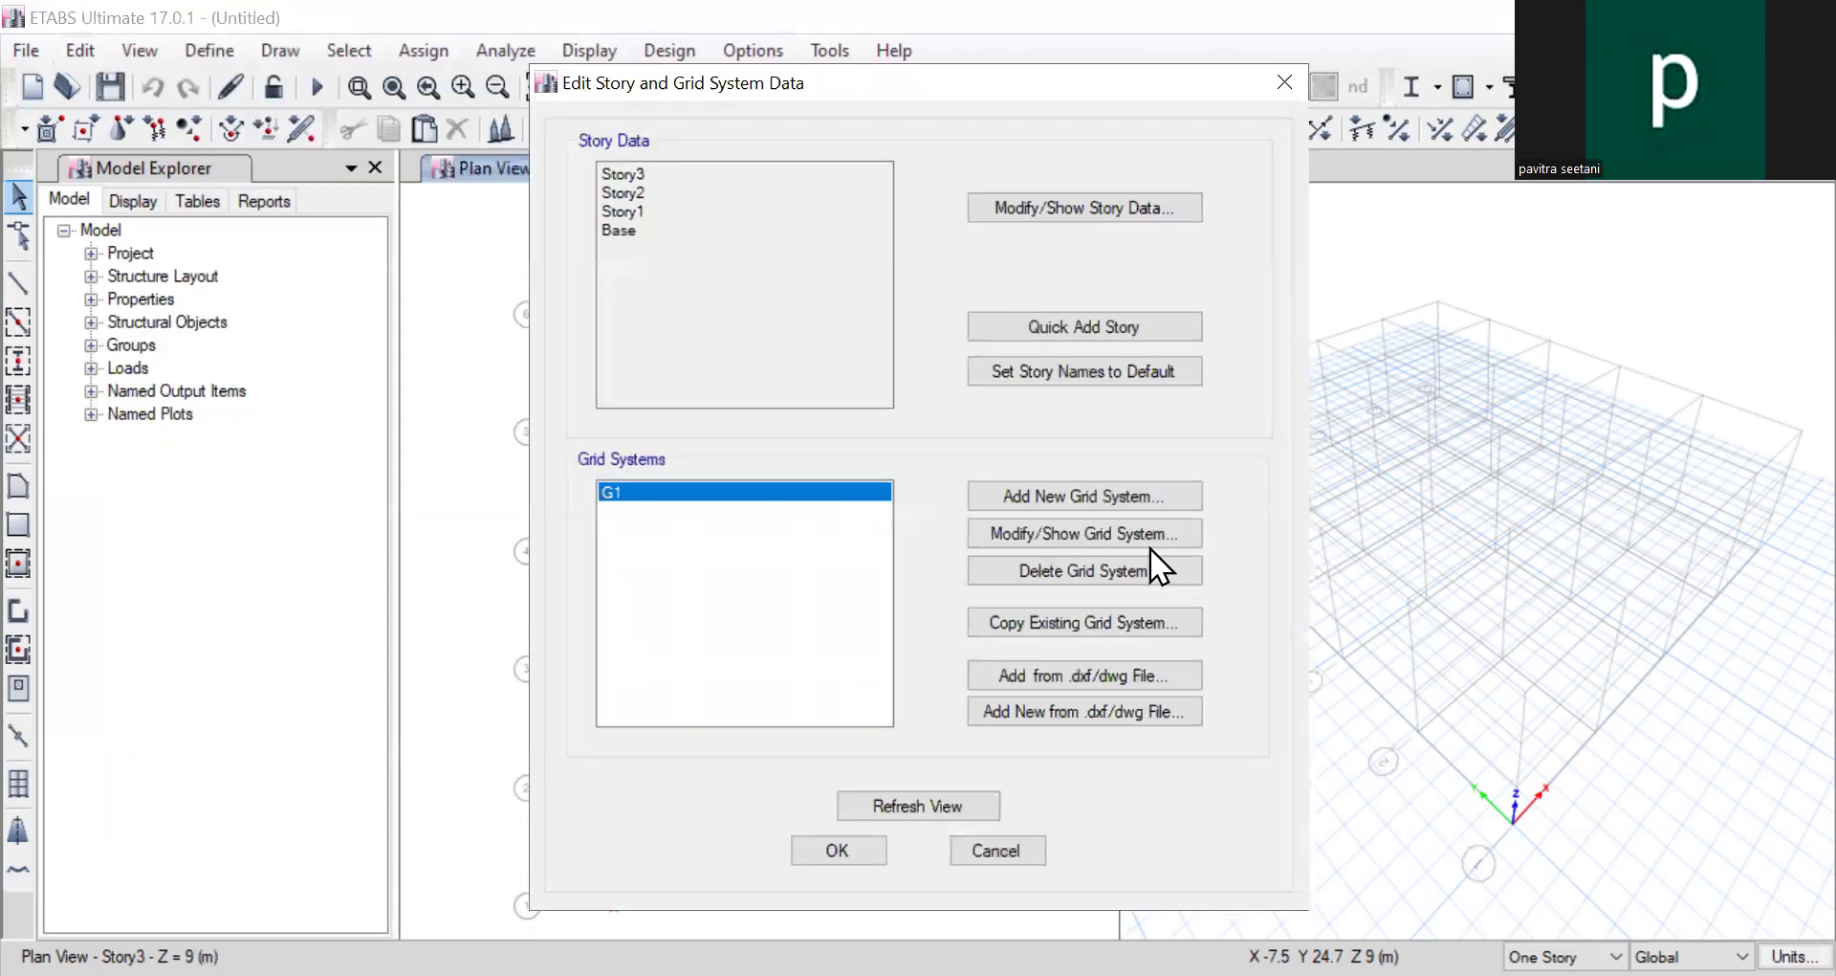
left_click(1148, 532)
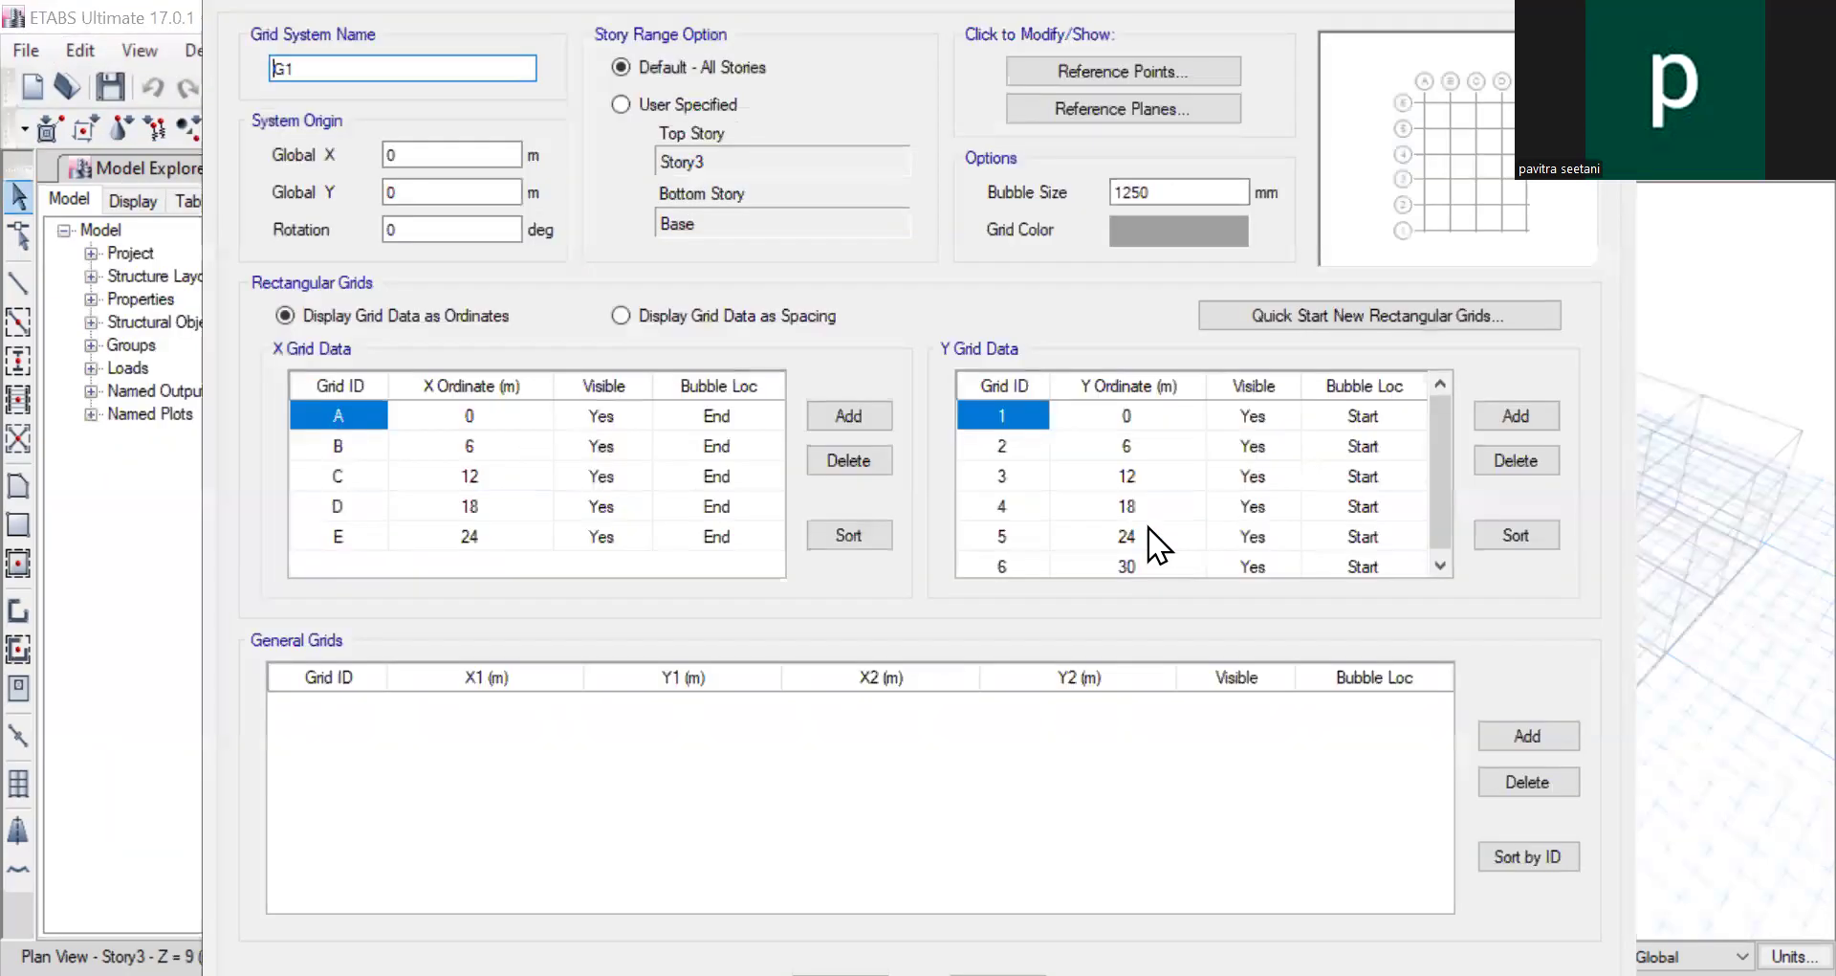
left_click(1179, 221)
left_click(1213, 451)
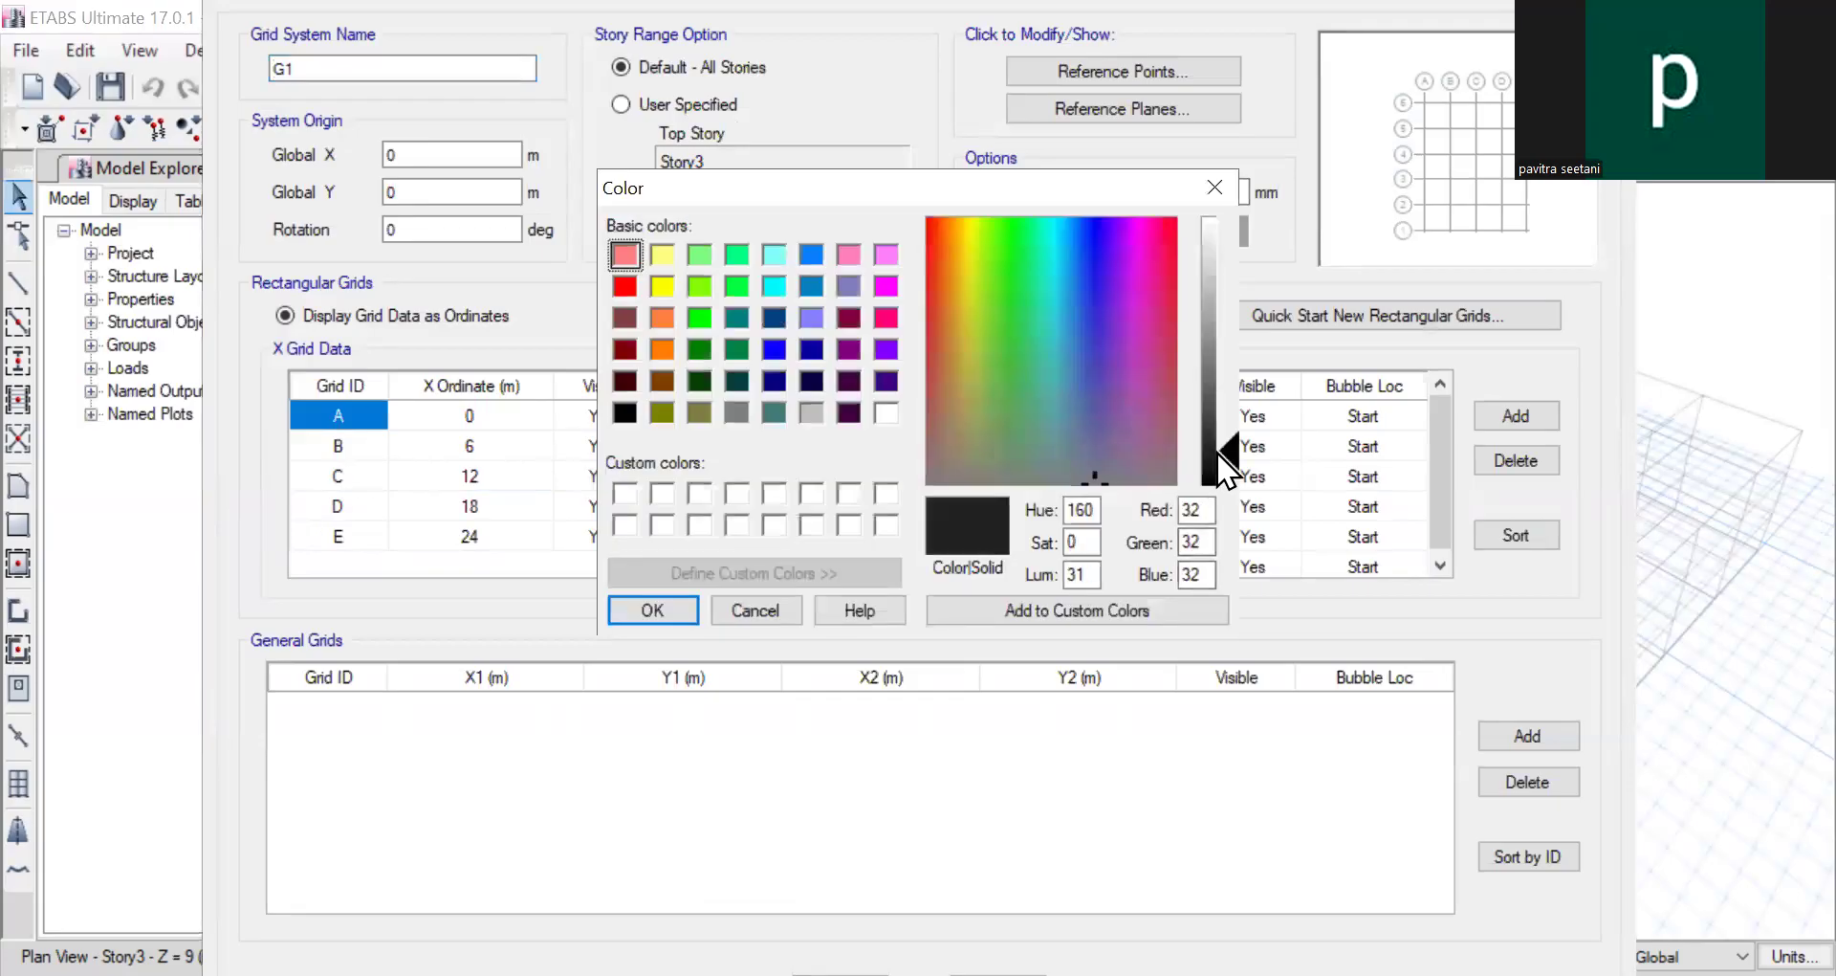
left_click(677, 612)
key("Return")
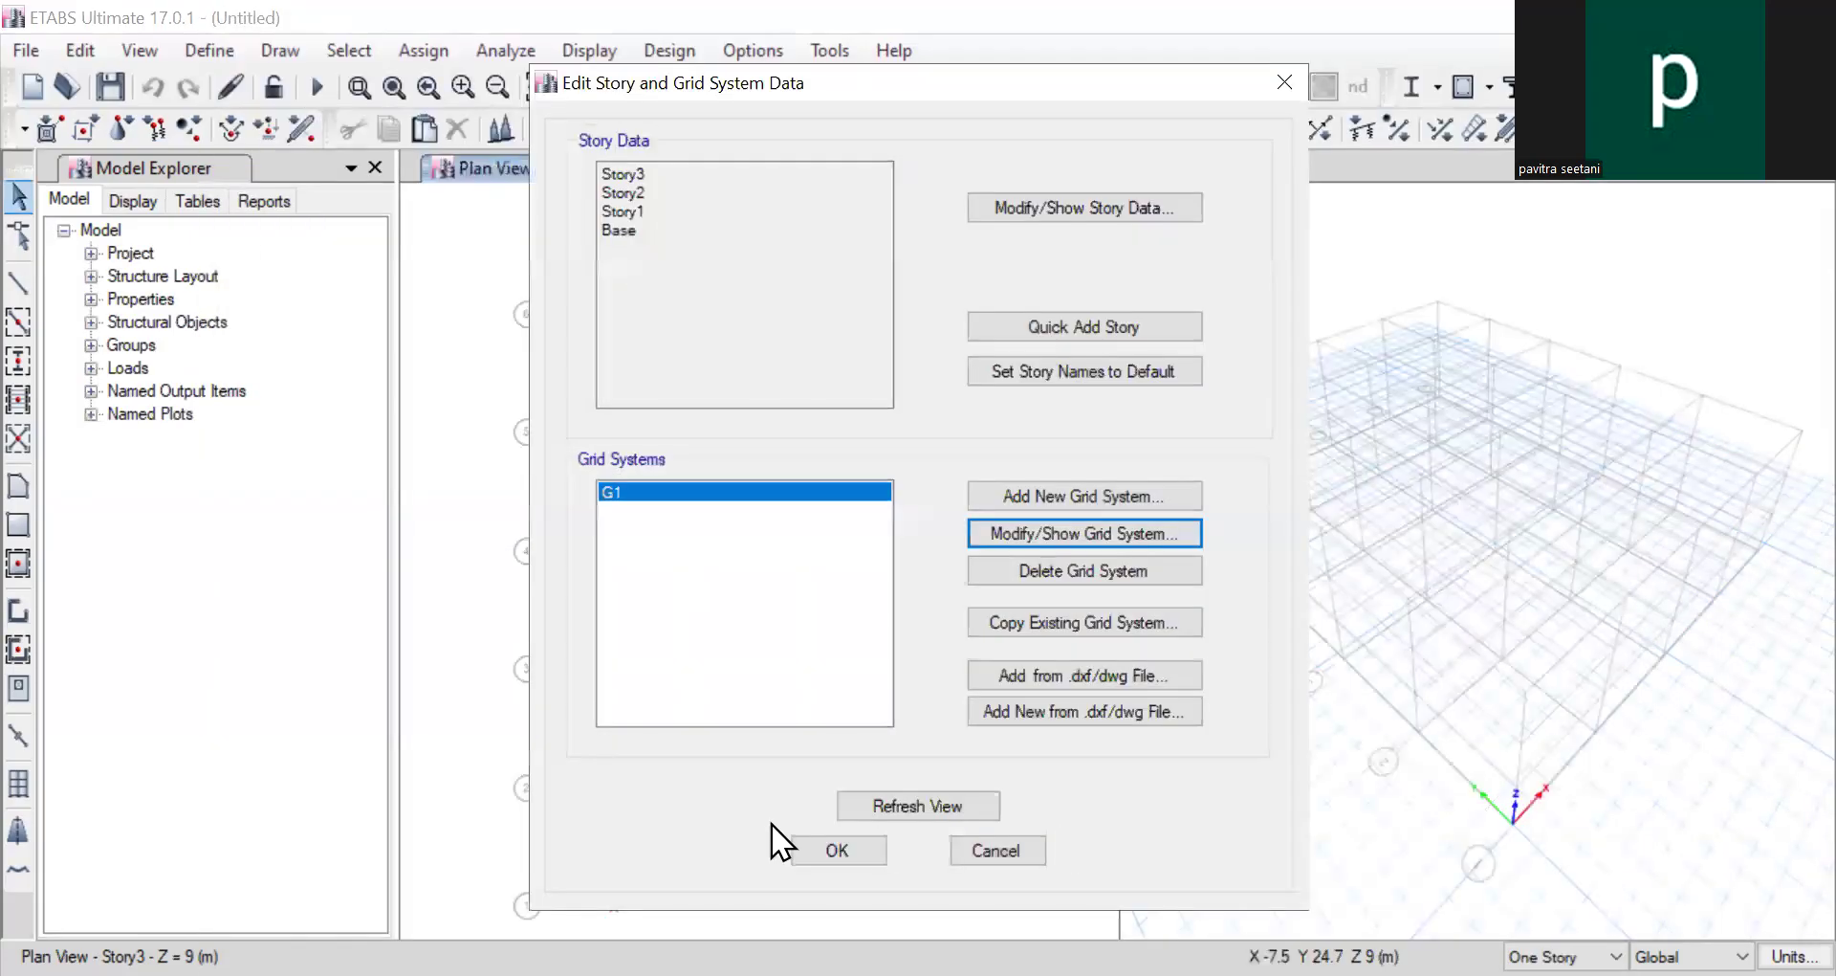
left_click(960, 809)
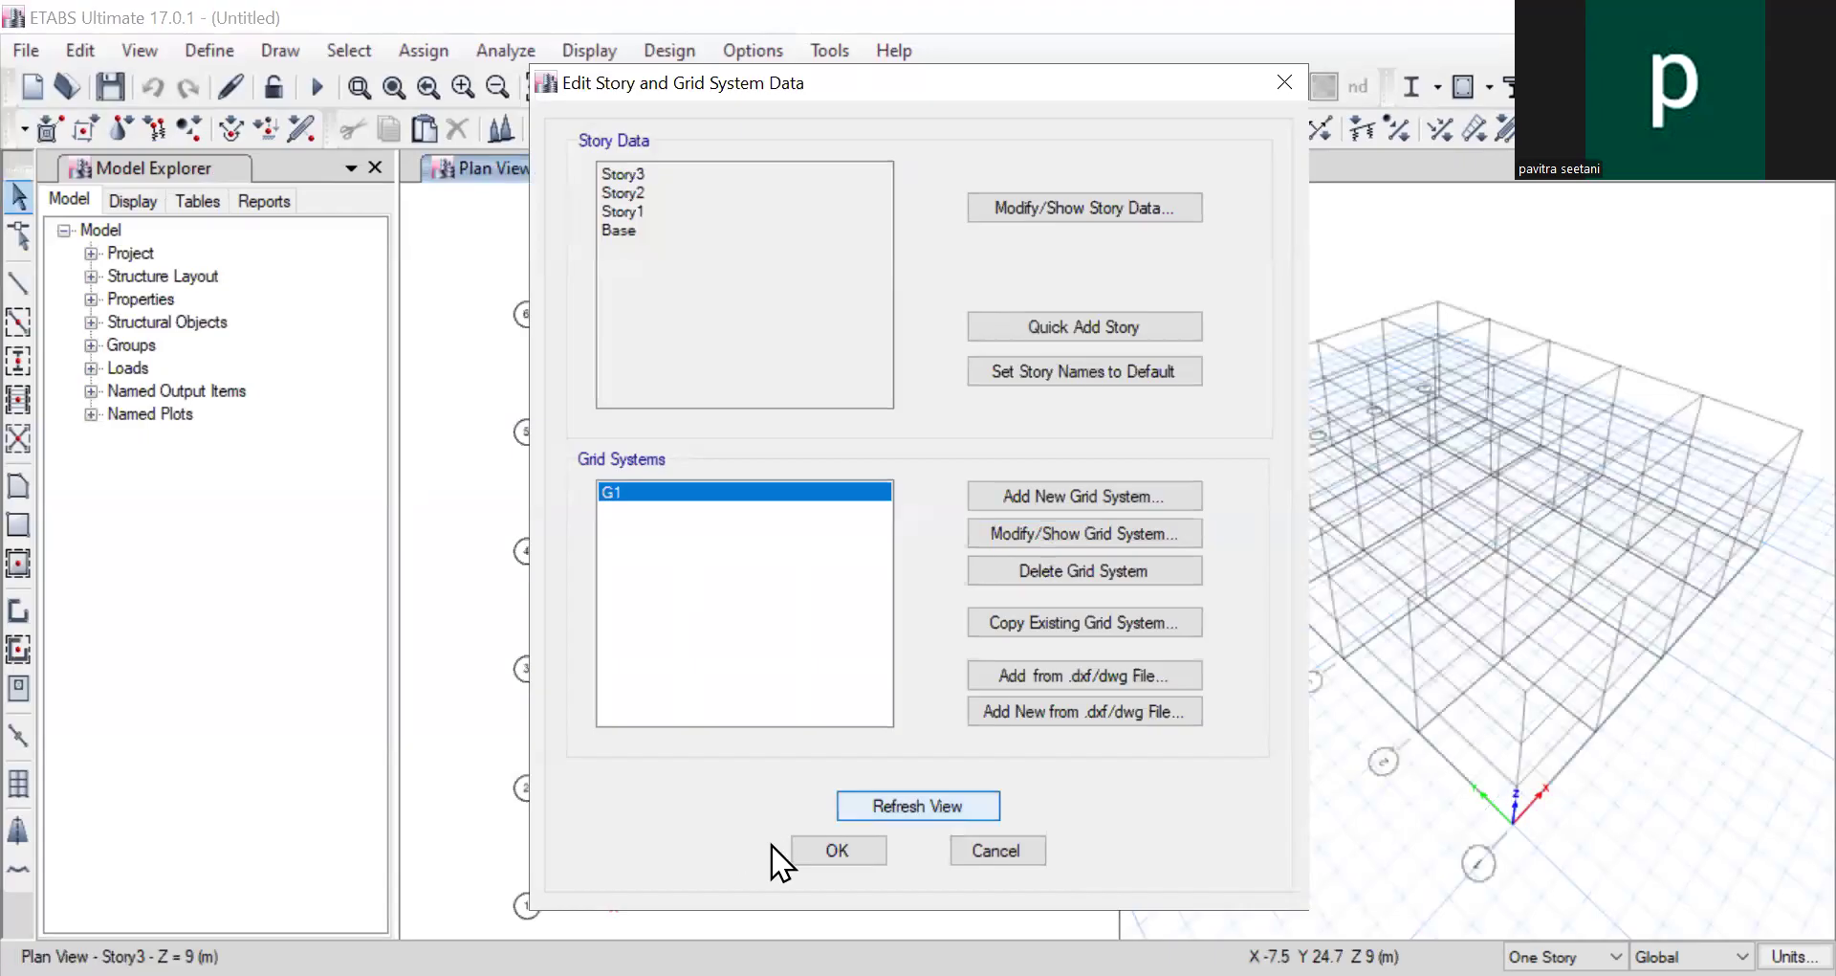
left_click(839, 850)
scroll(1307, 698, "down", 5)
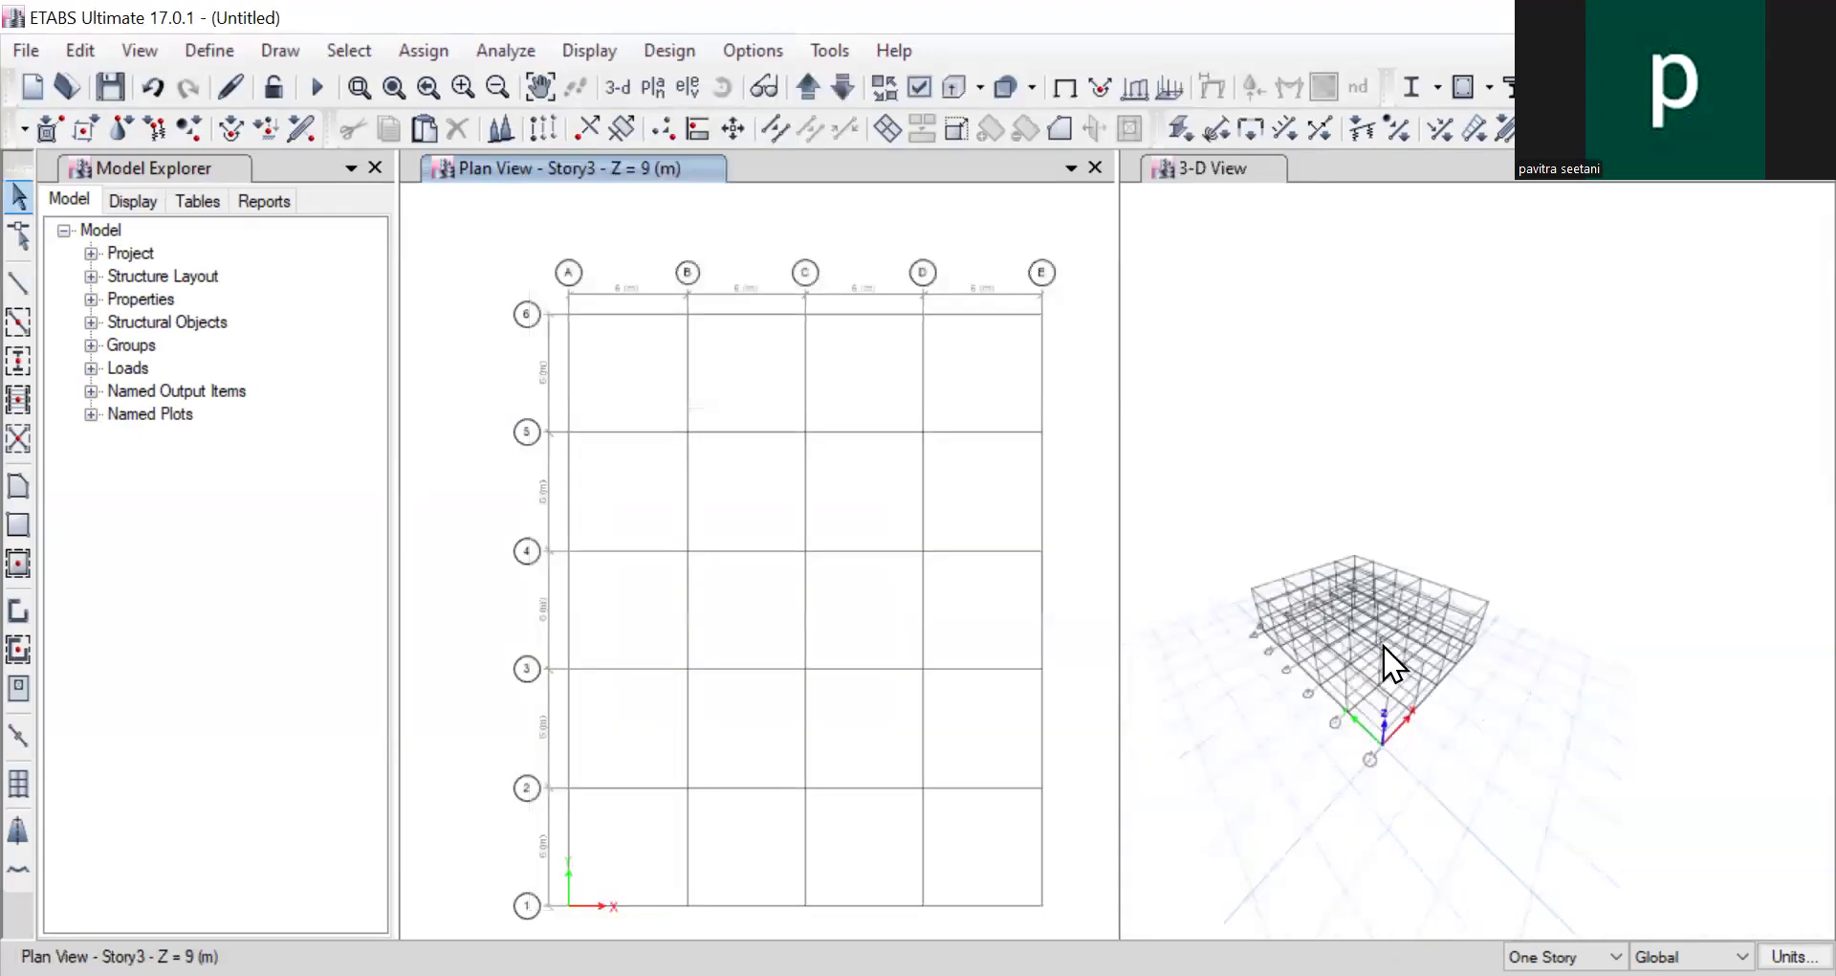
scroll(1383, 645, "up", 5)
middle_click_drag(1373, 667, 1497, 606)
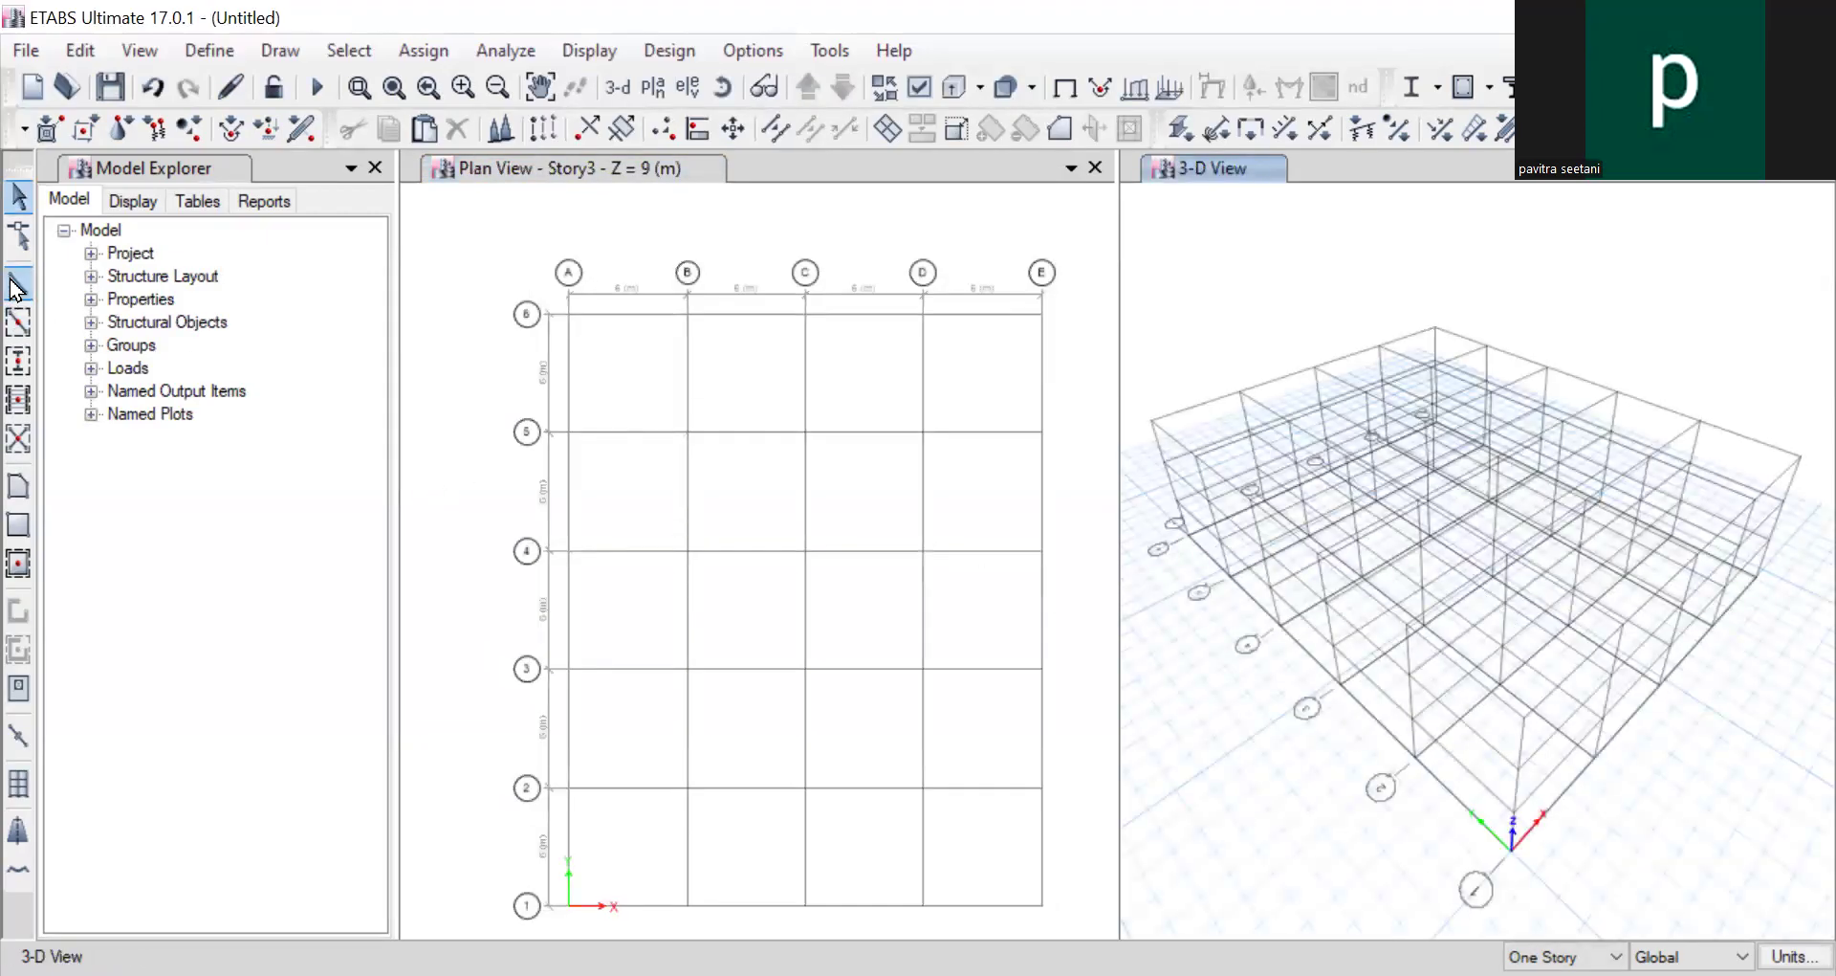
Step: Open the project information, enter the client's name and set the project name to RESIDENTIAL BUILDING
left_click(39, 52)
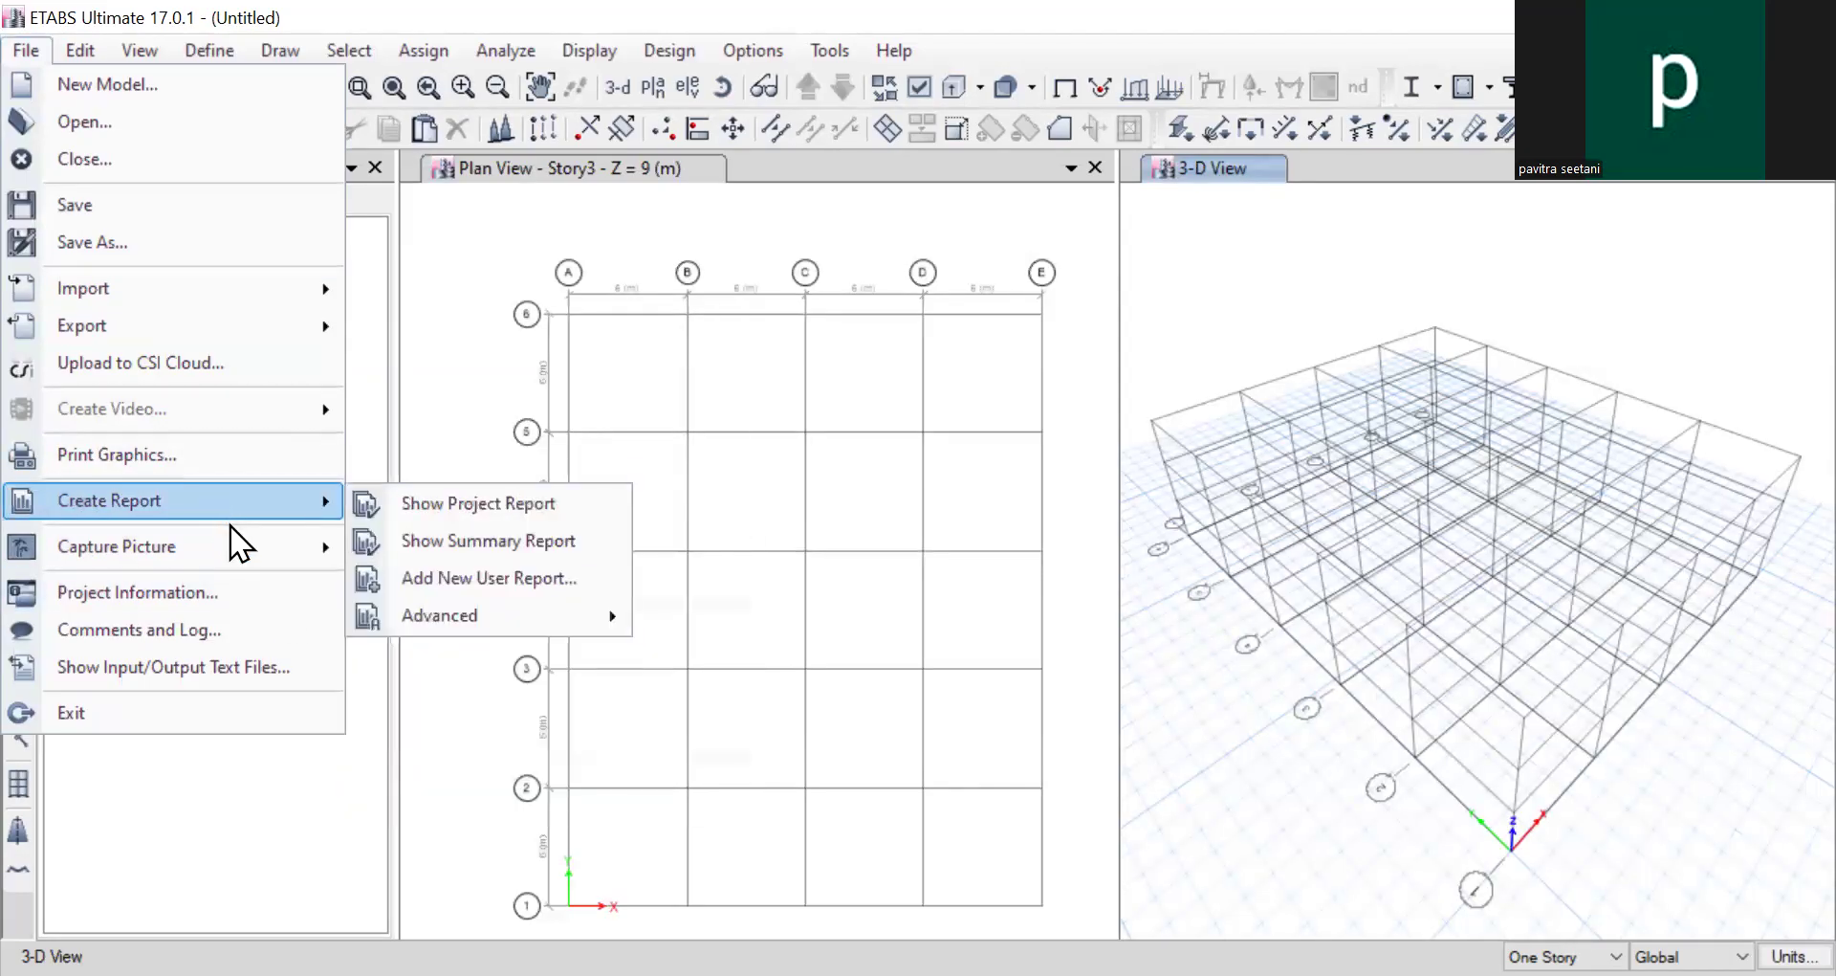
left_click(220, 576)
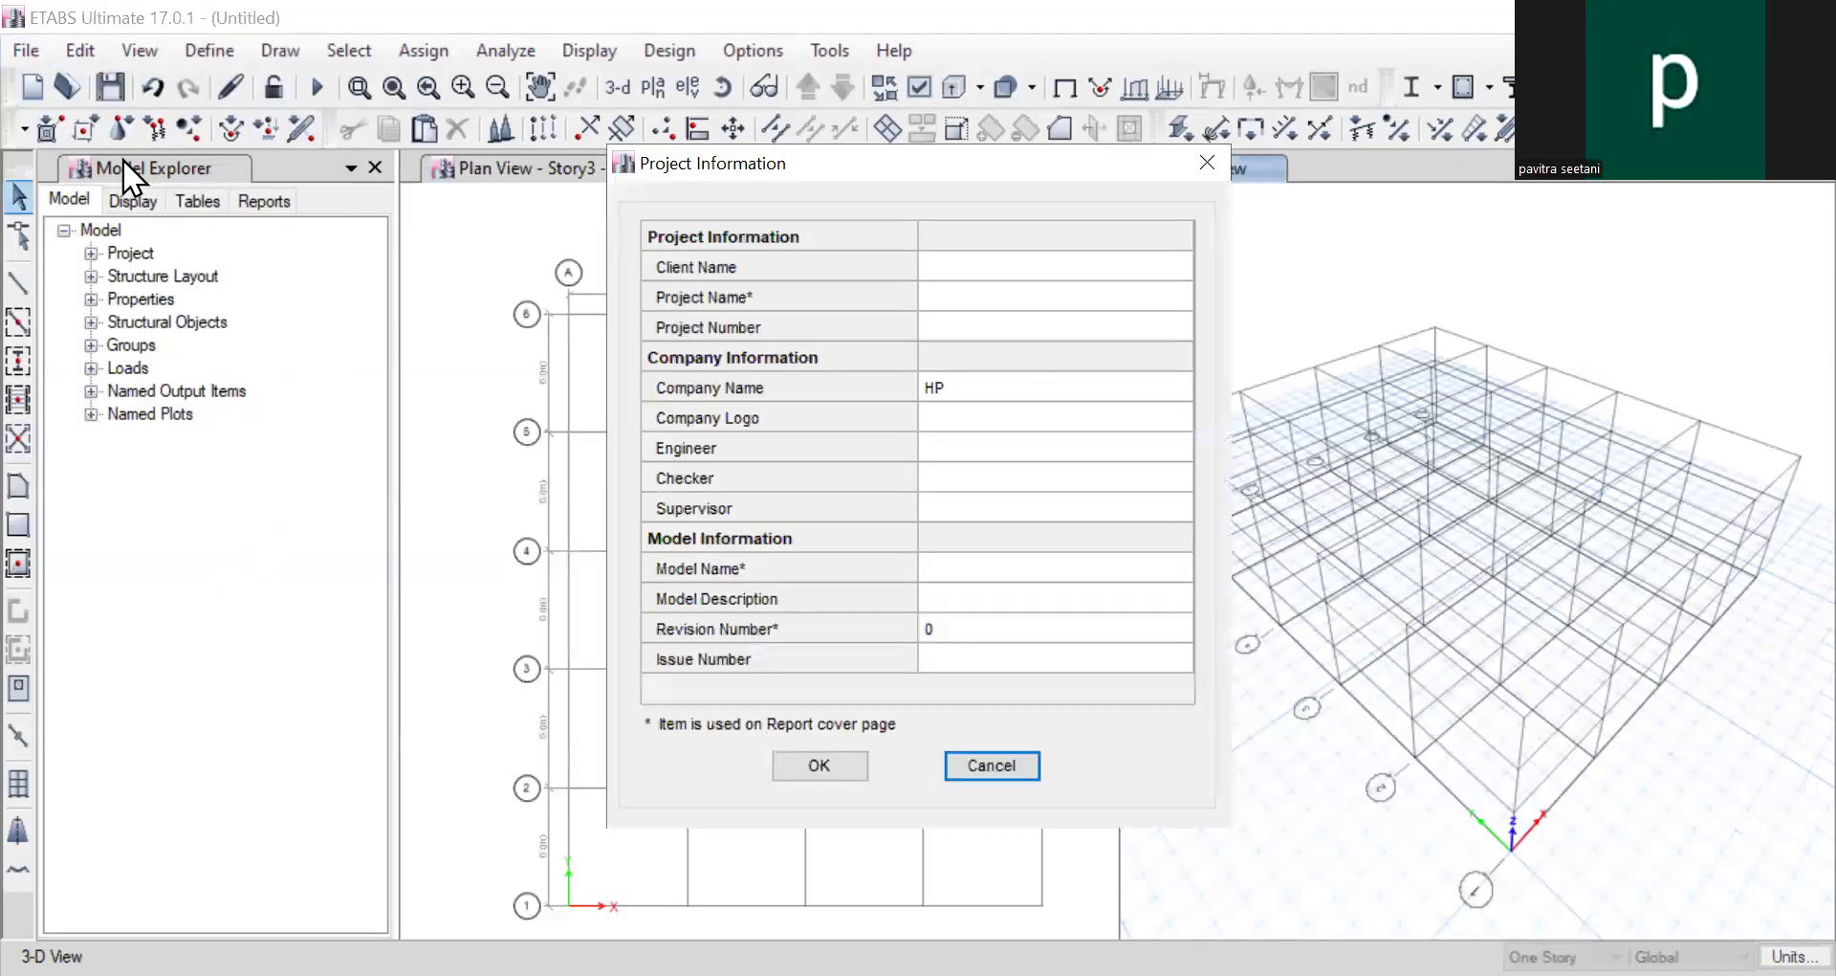
left_click(979, 271)
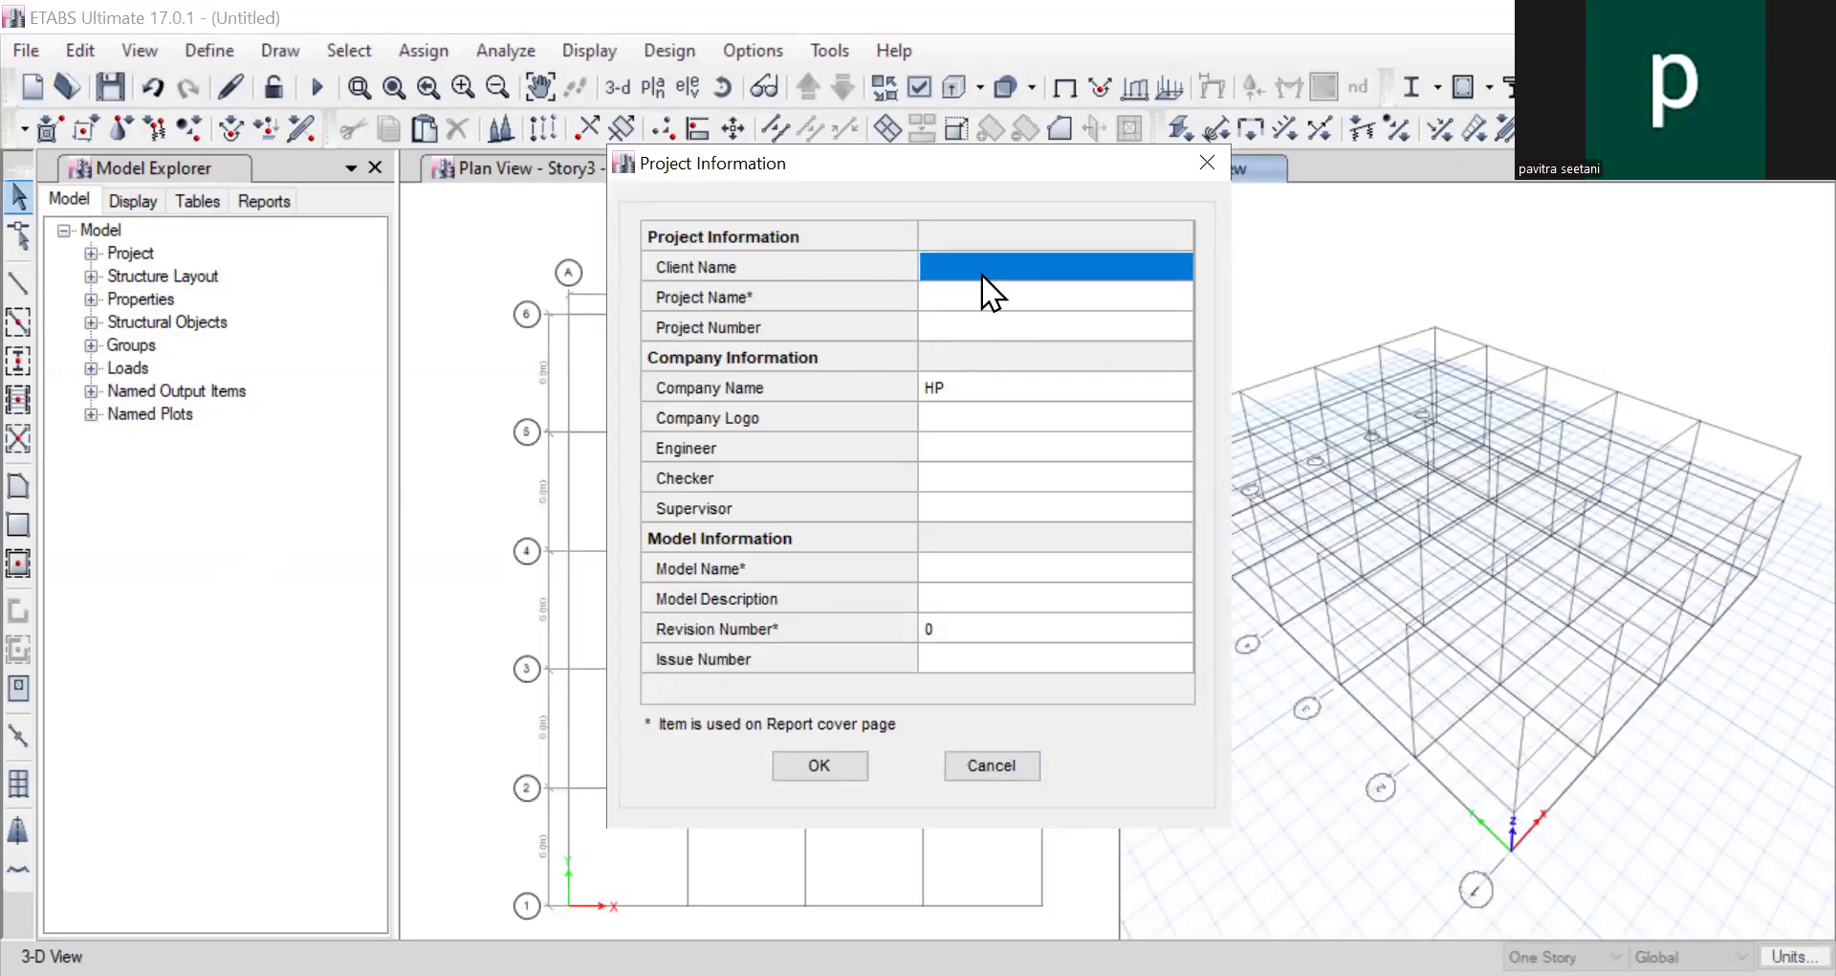
left_click(981, 273)
type("PA")
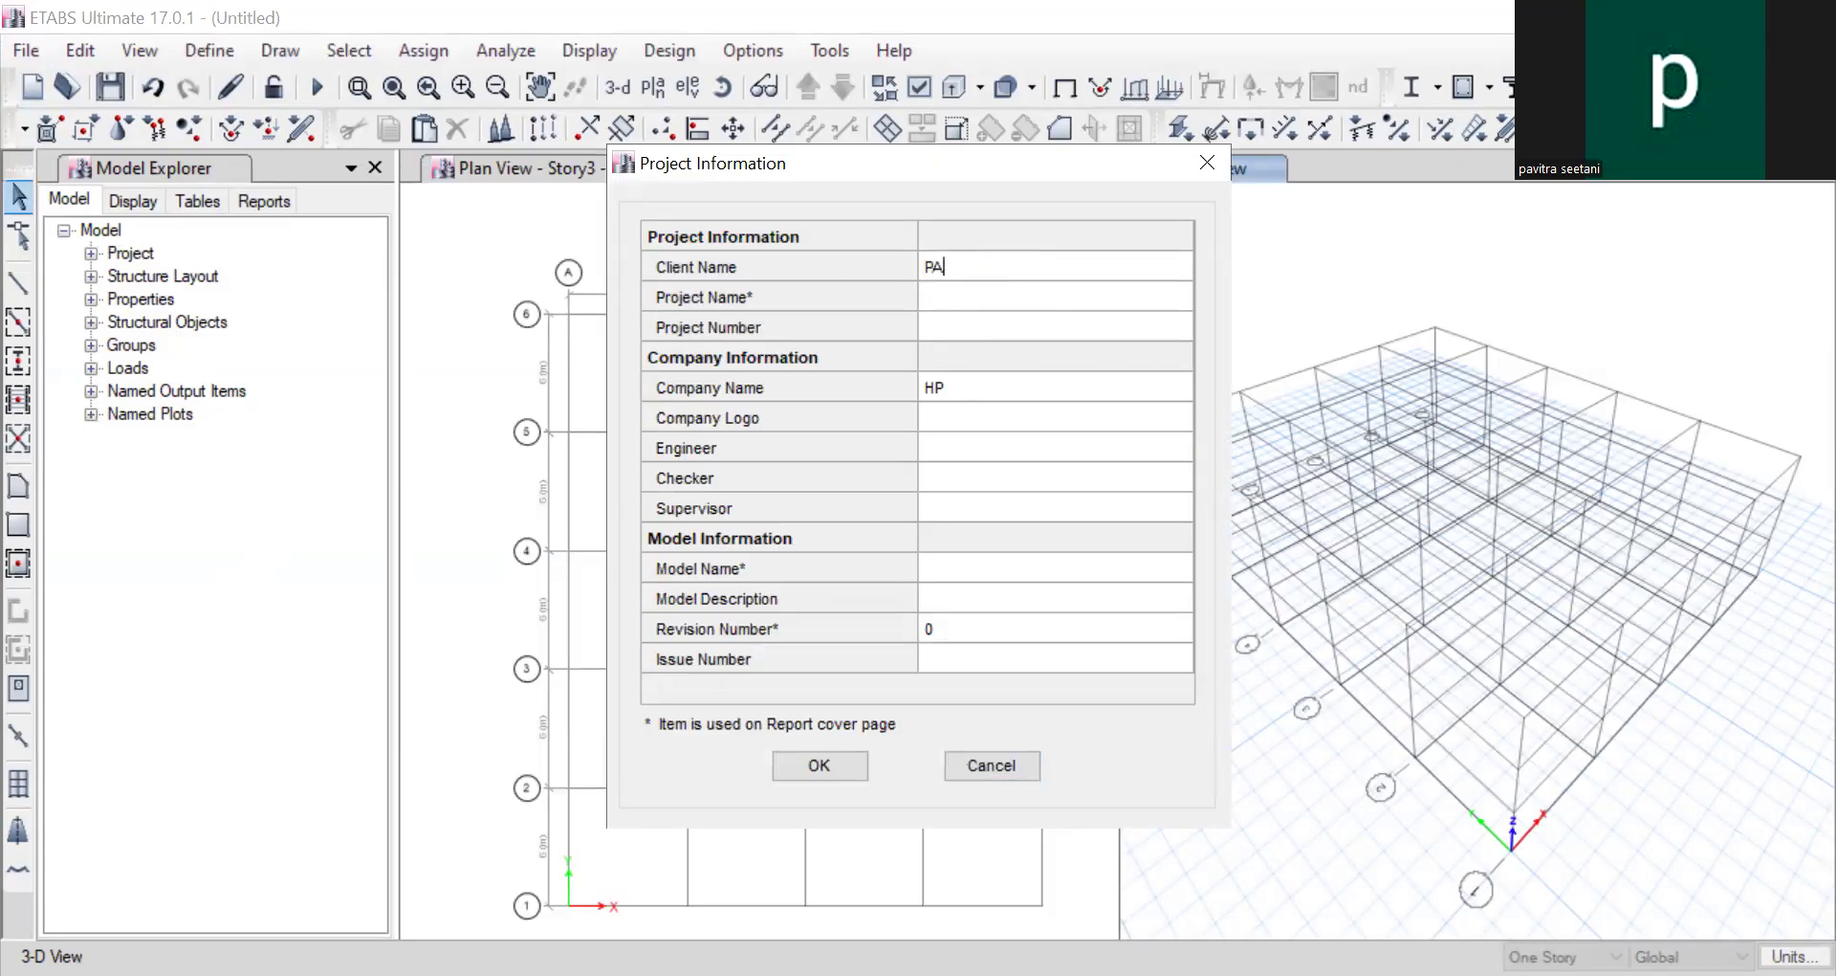
type("VITRA")
left_click(974, 289)
left_click(972, 291)
type("RESIDENTIAL BUILDING")
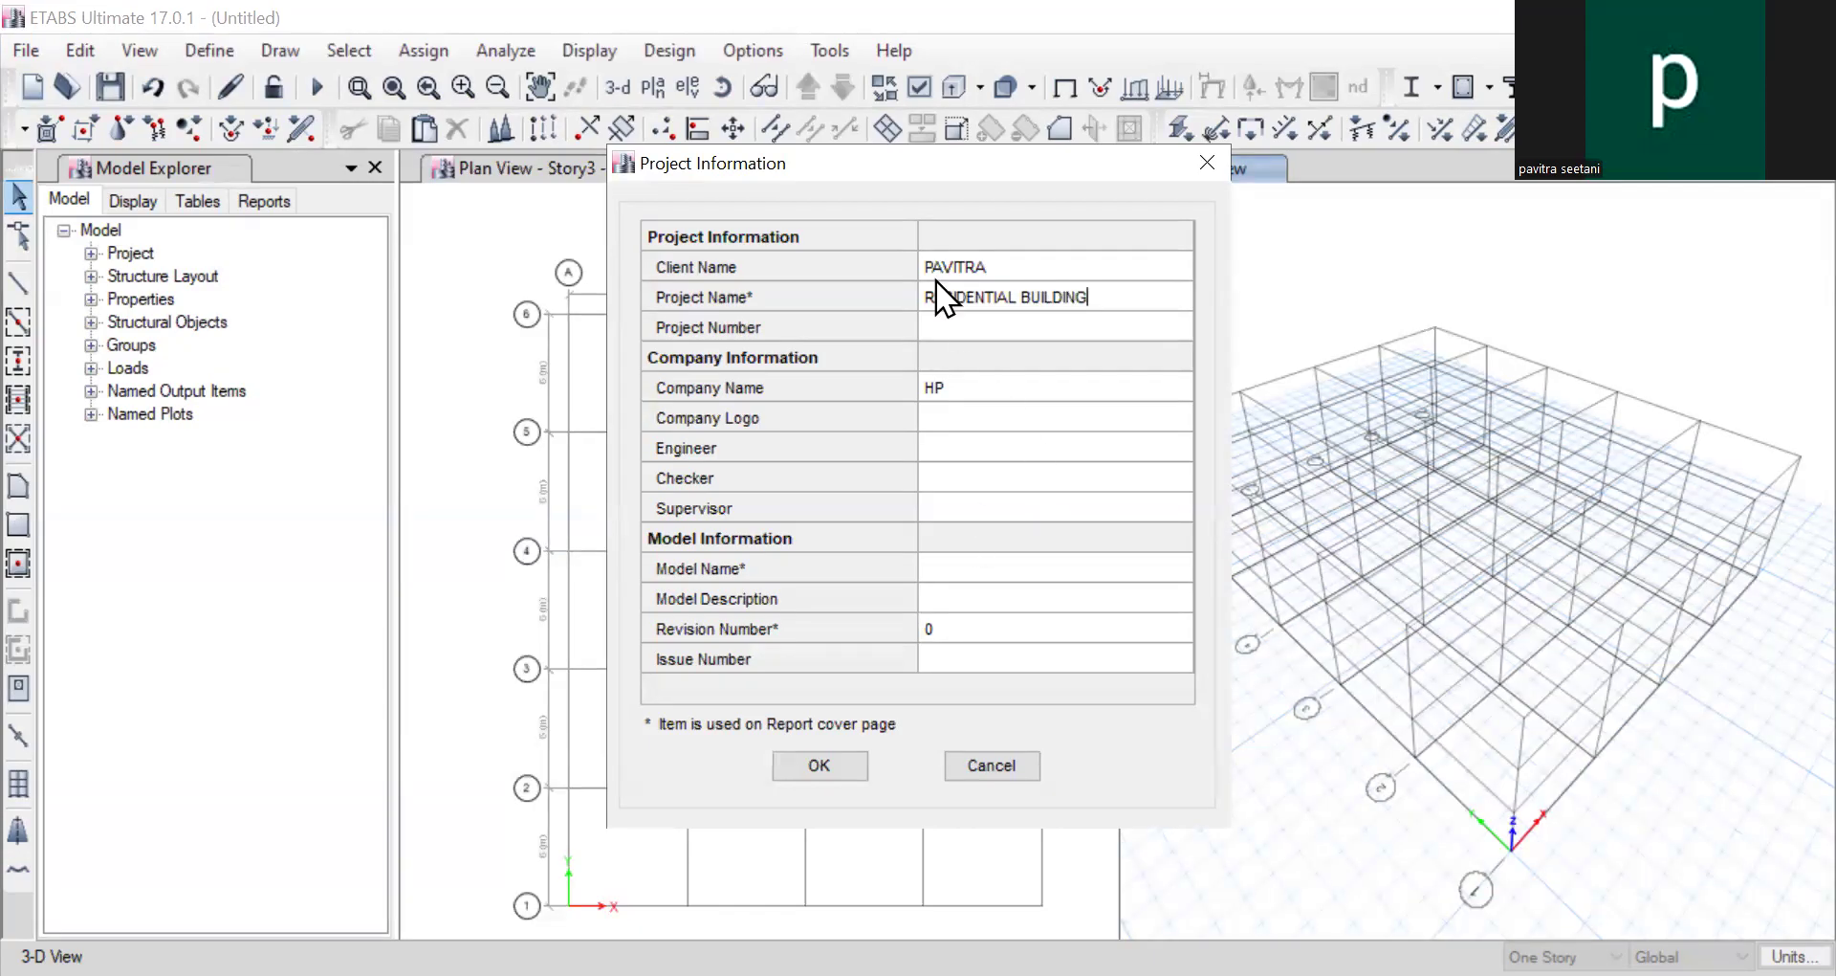
Step: Set the project number to 2025PV025 and leave the company logo unassigned
left_click(968, 320)
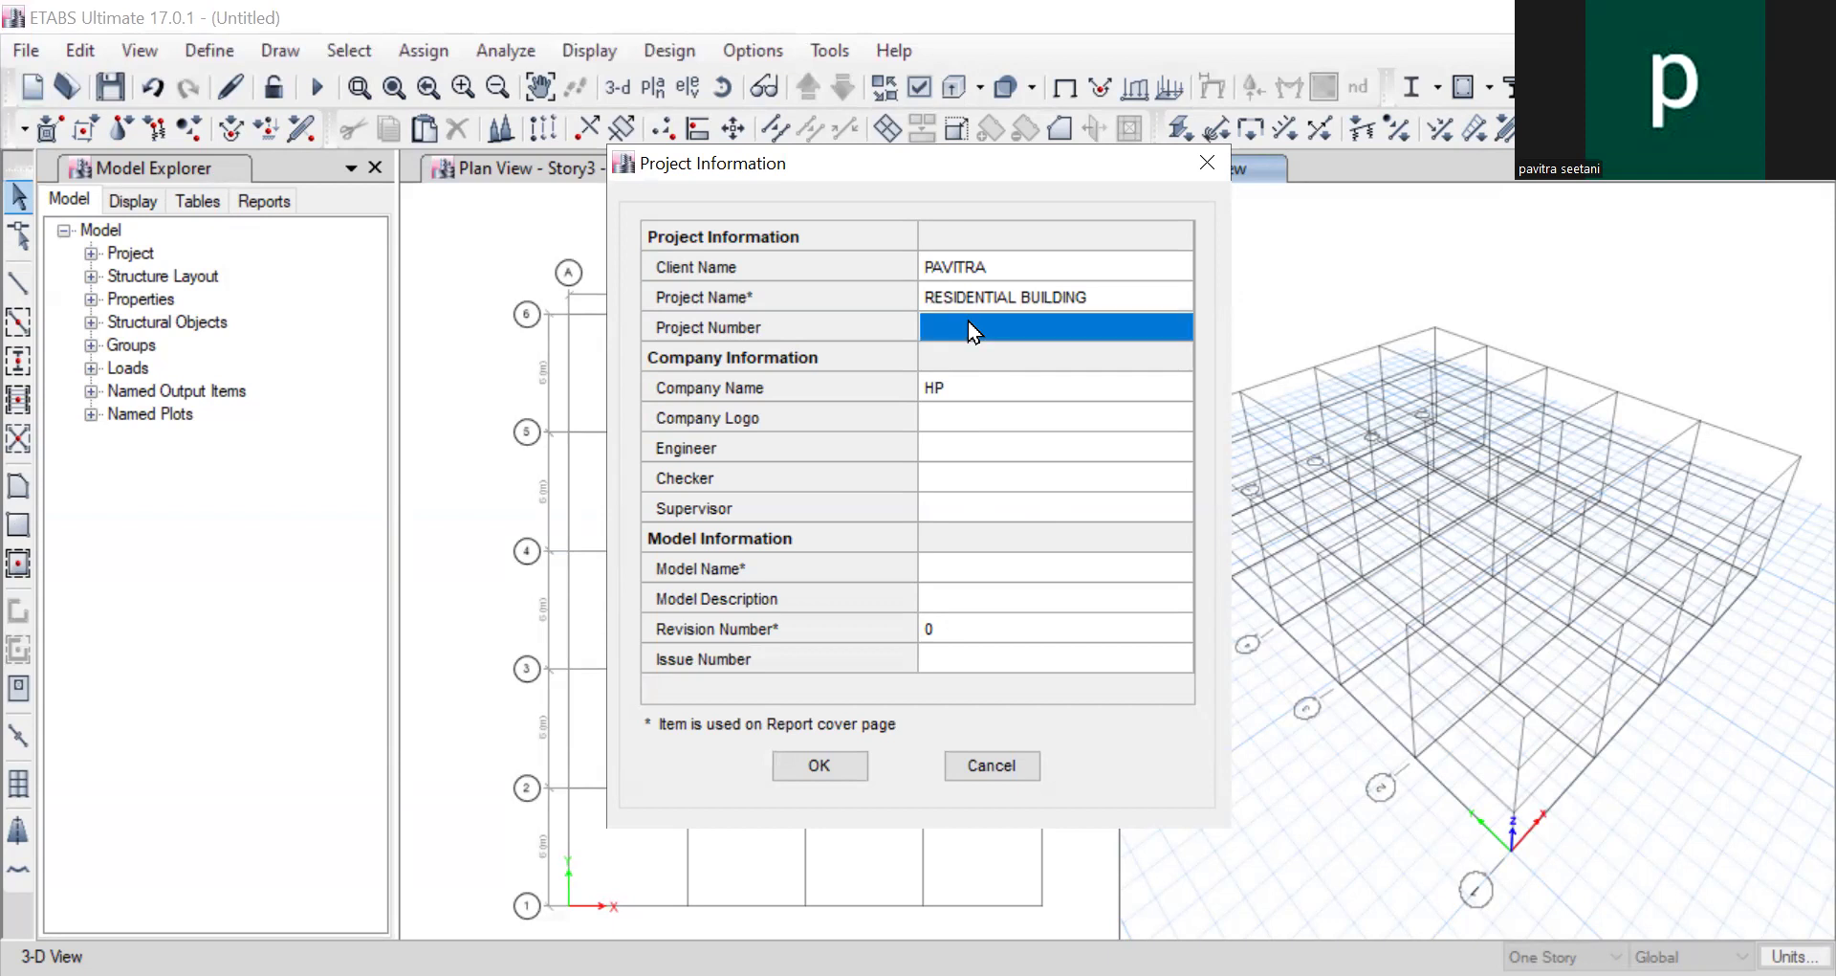
left_click(968, 320)
type("PAV")
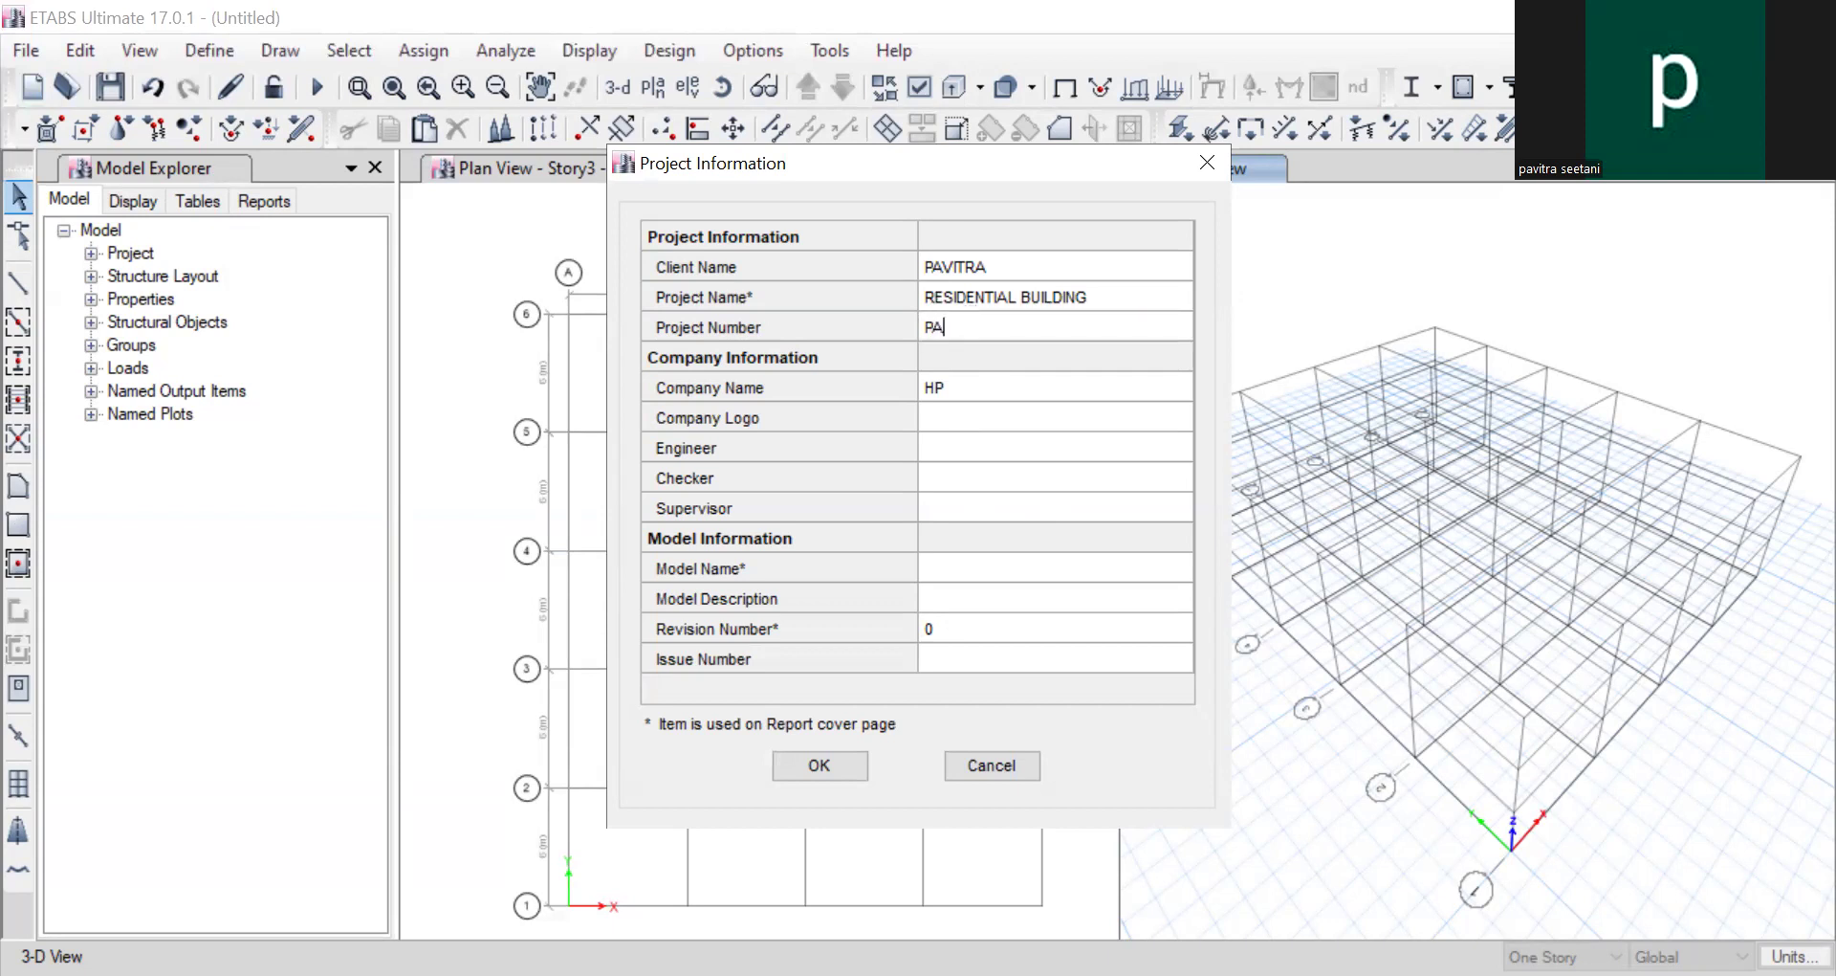
key("BackSpace")
key("BackSpace")
key("BackSpace")
type("20250")
key("BackSpace")
type("PV25")
key("BackSpace")
key("BackSpace")
type("035")
key("BackSpace")
key("BackSpace")
type("25")
left_click(956, 418)
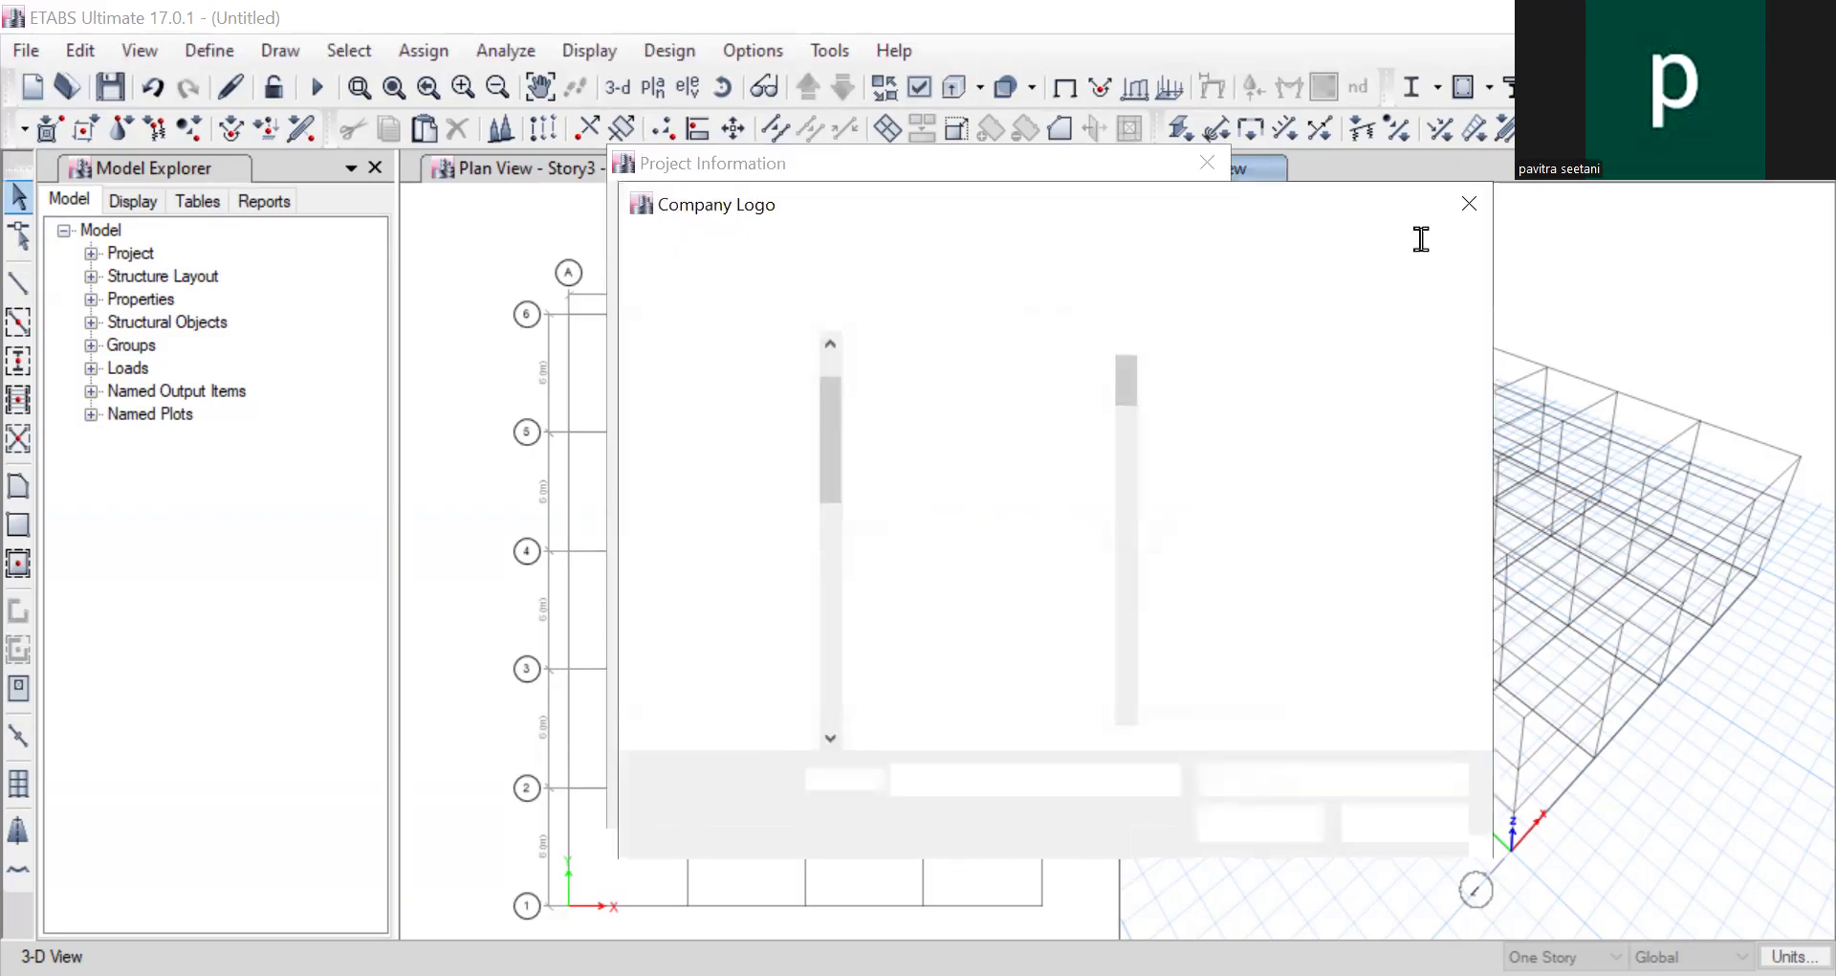
left_click(1467, 205)
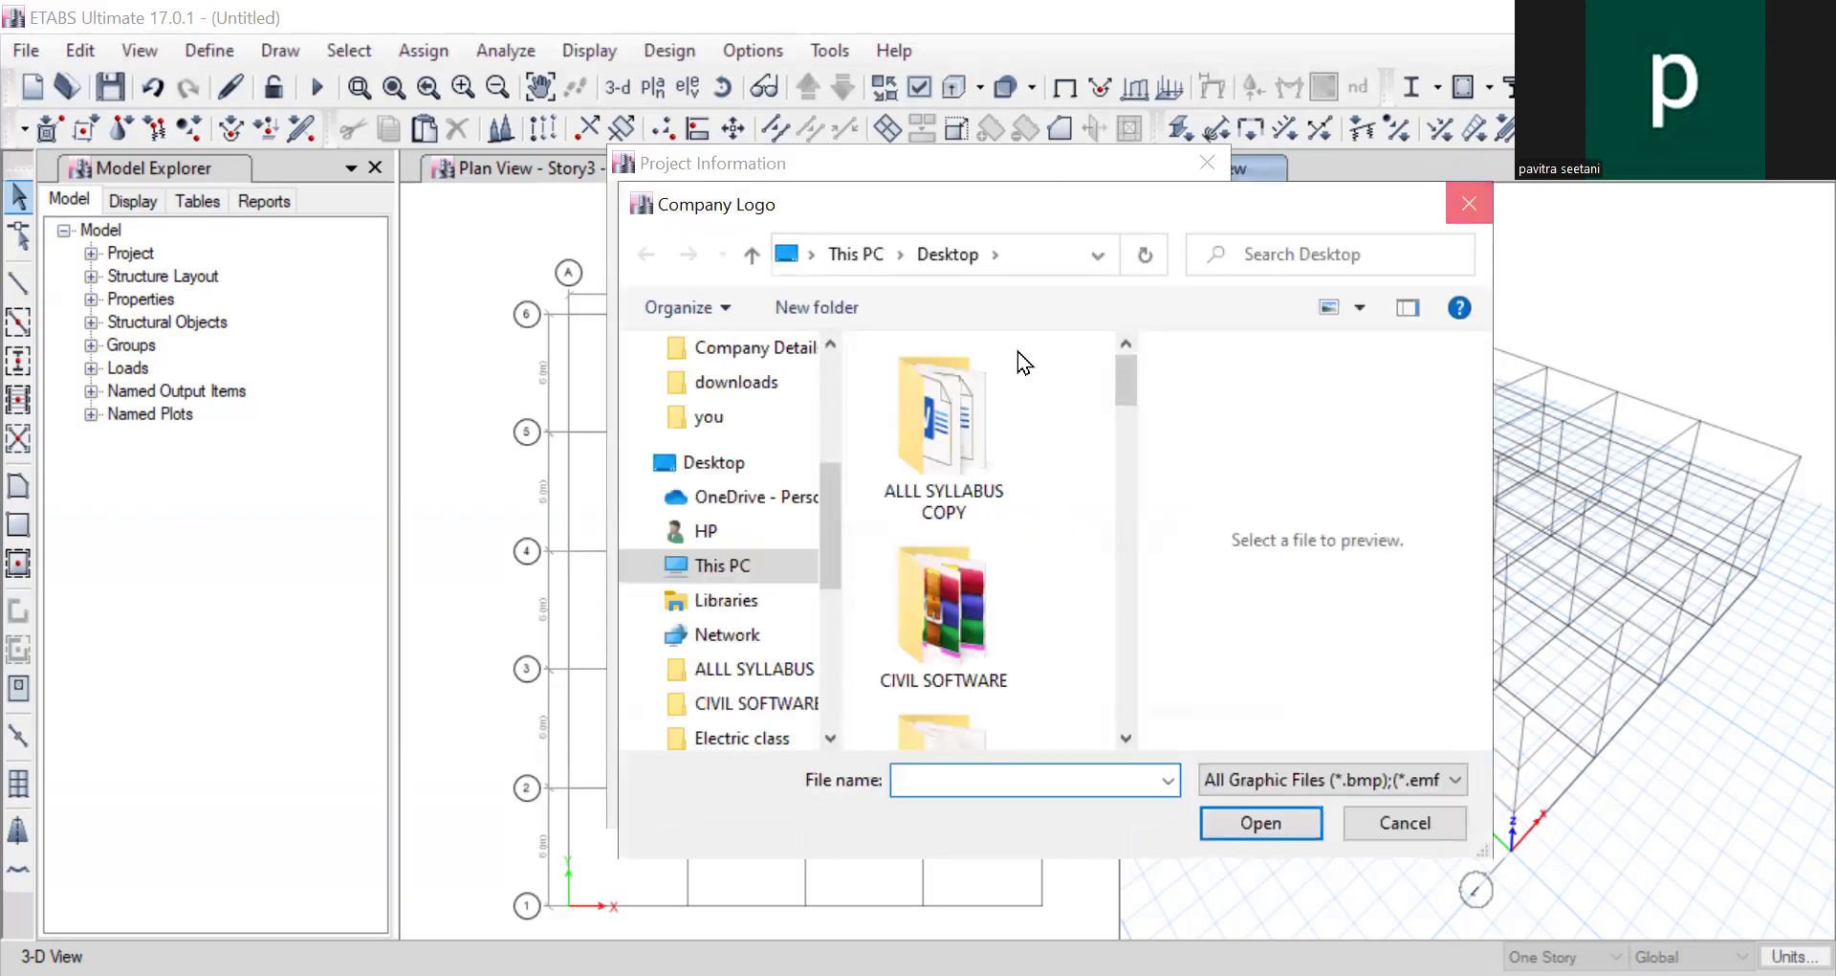
Step: Enter the engineer's name, and fill in VVVVVVV as checker and PPPPPPPPP as supervisor
left_click(943, 456)
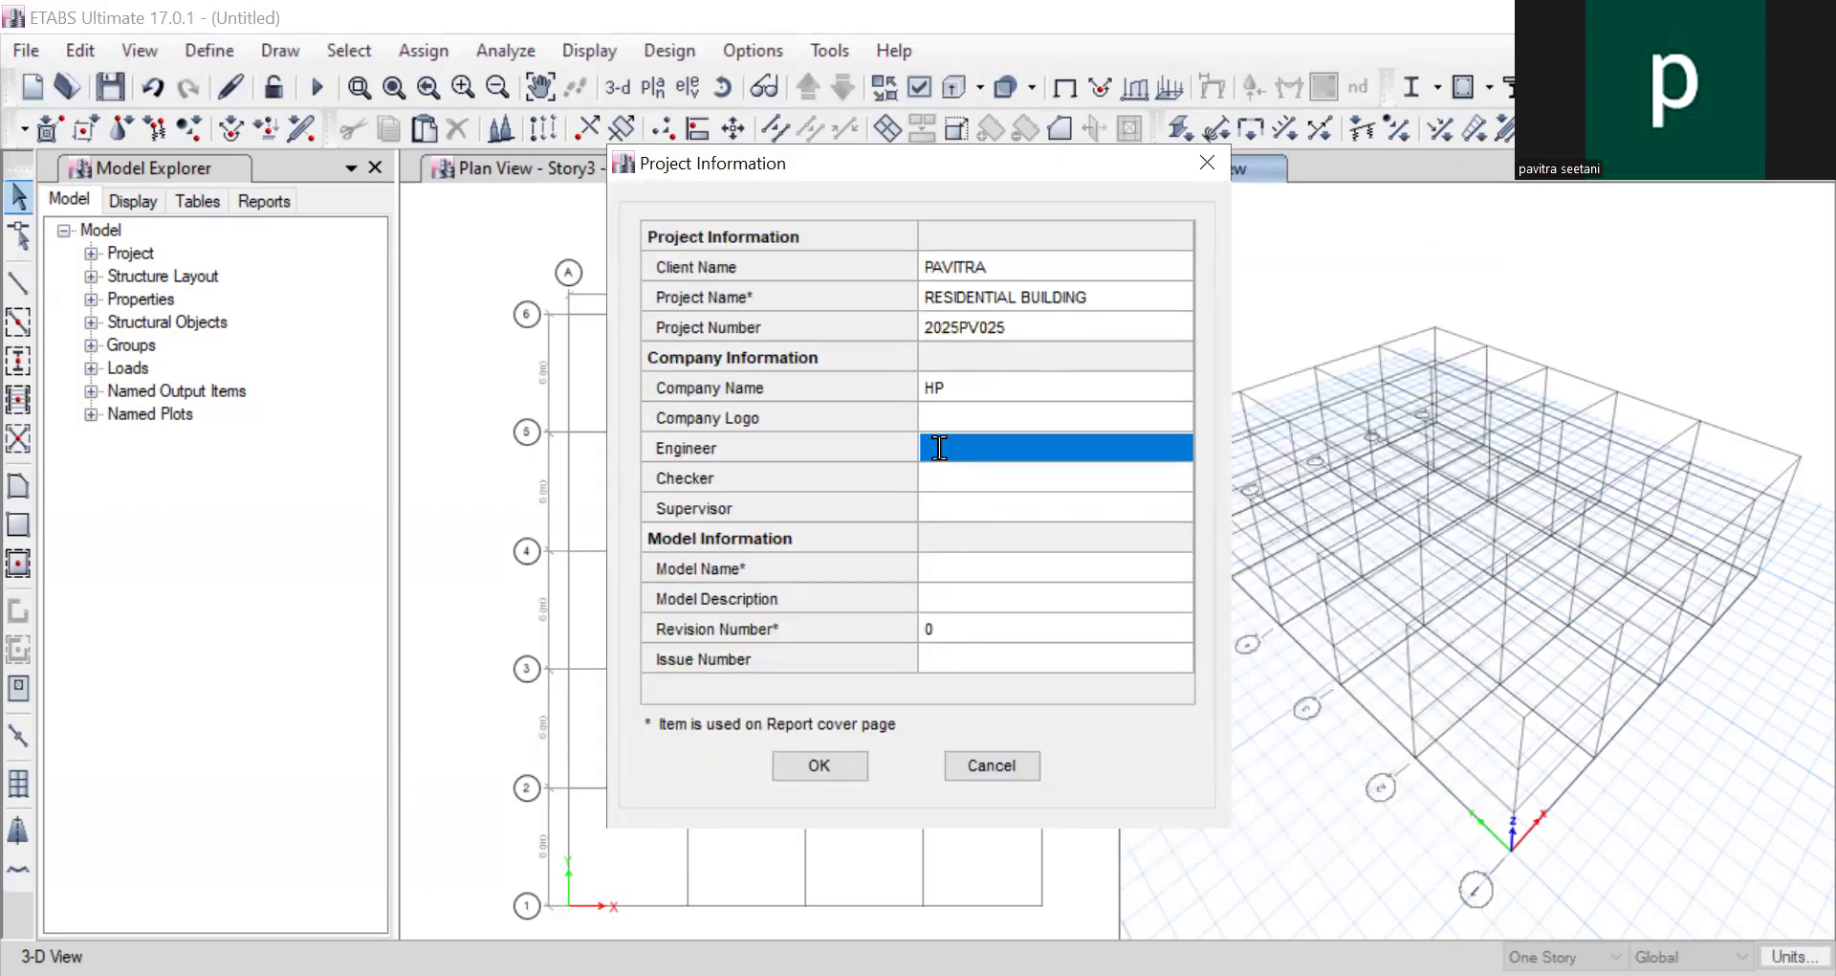
left_click(939, 450)
type("PAVITRA")
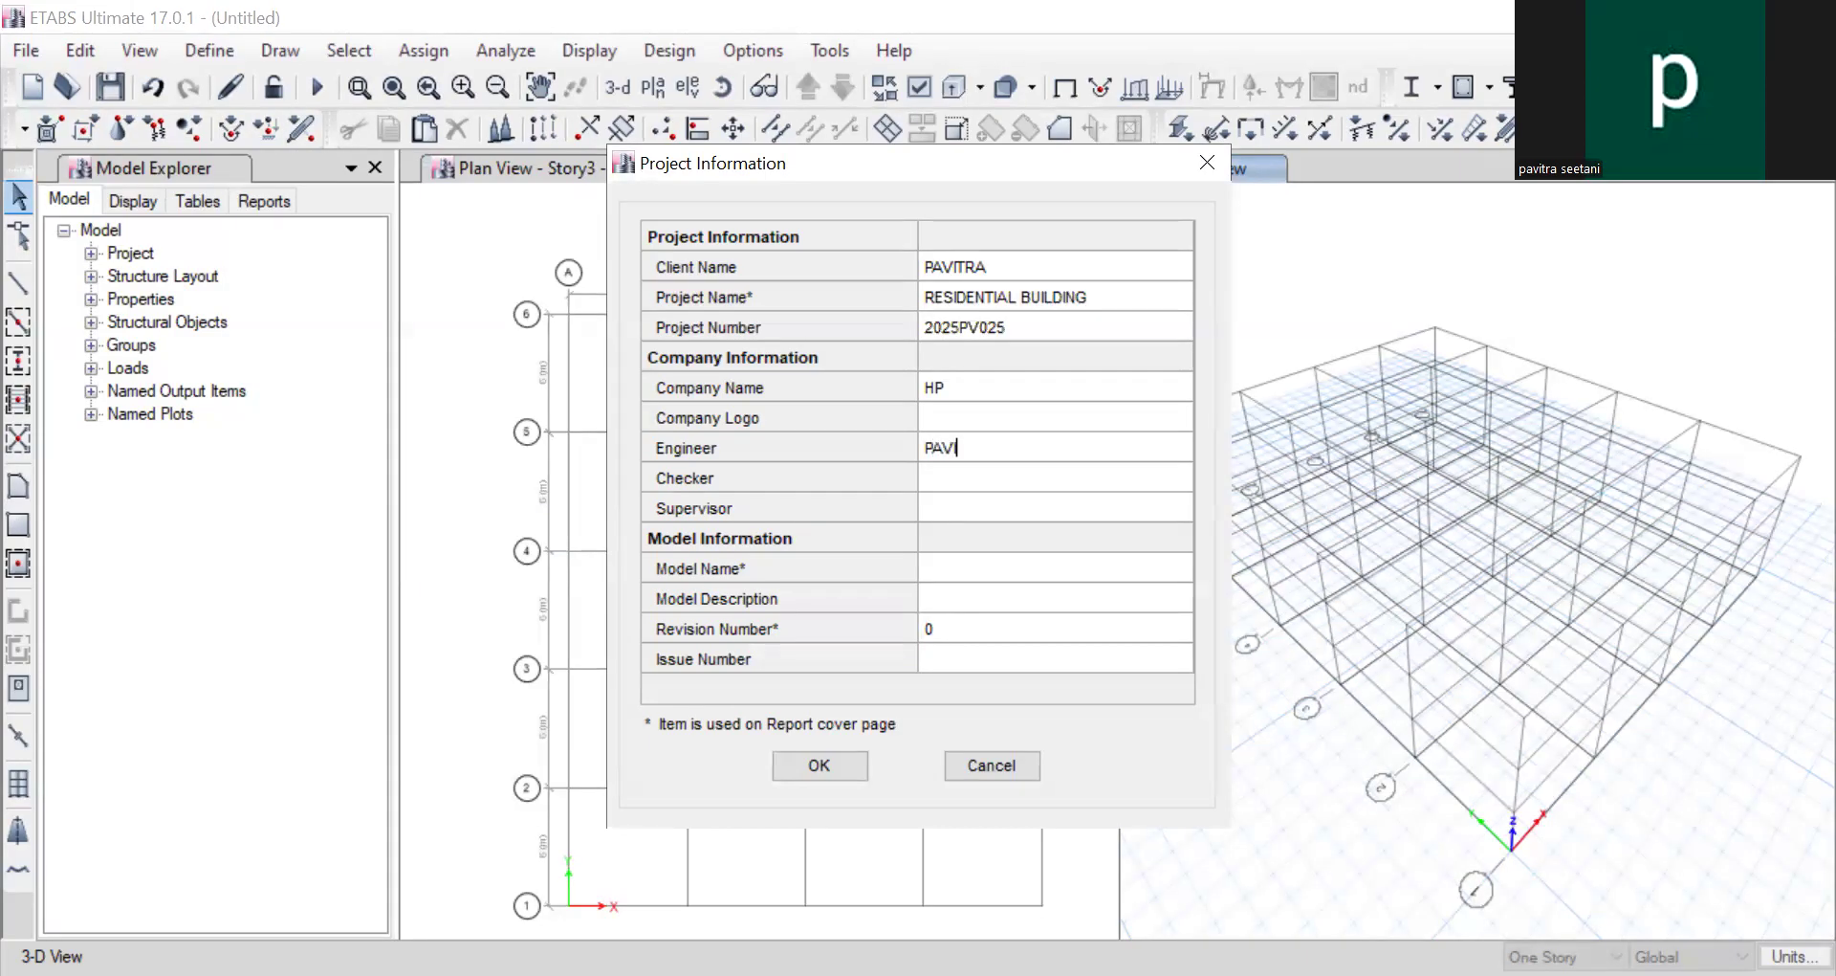
left_click(963, 483)
left_click(962, 480)
type("VVVVVVV")
left_click(999, 514)
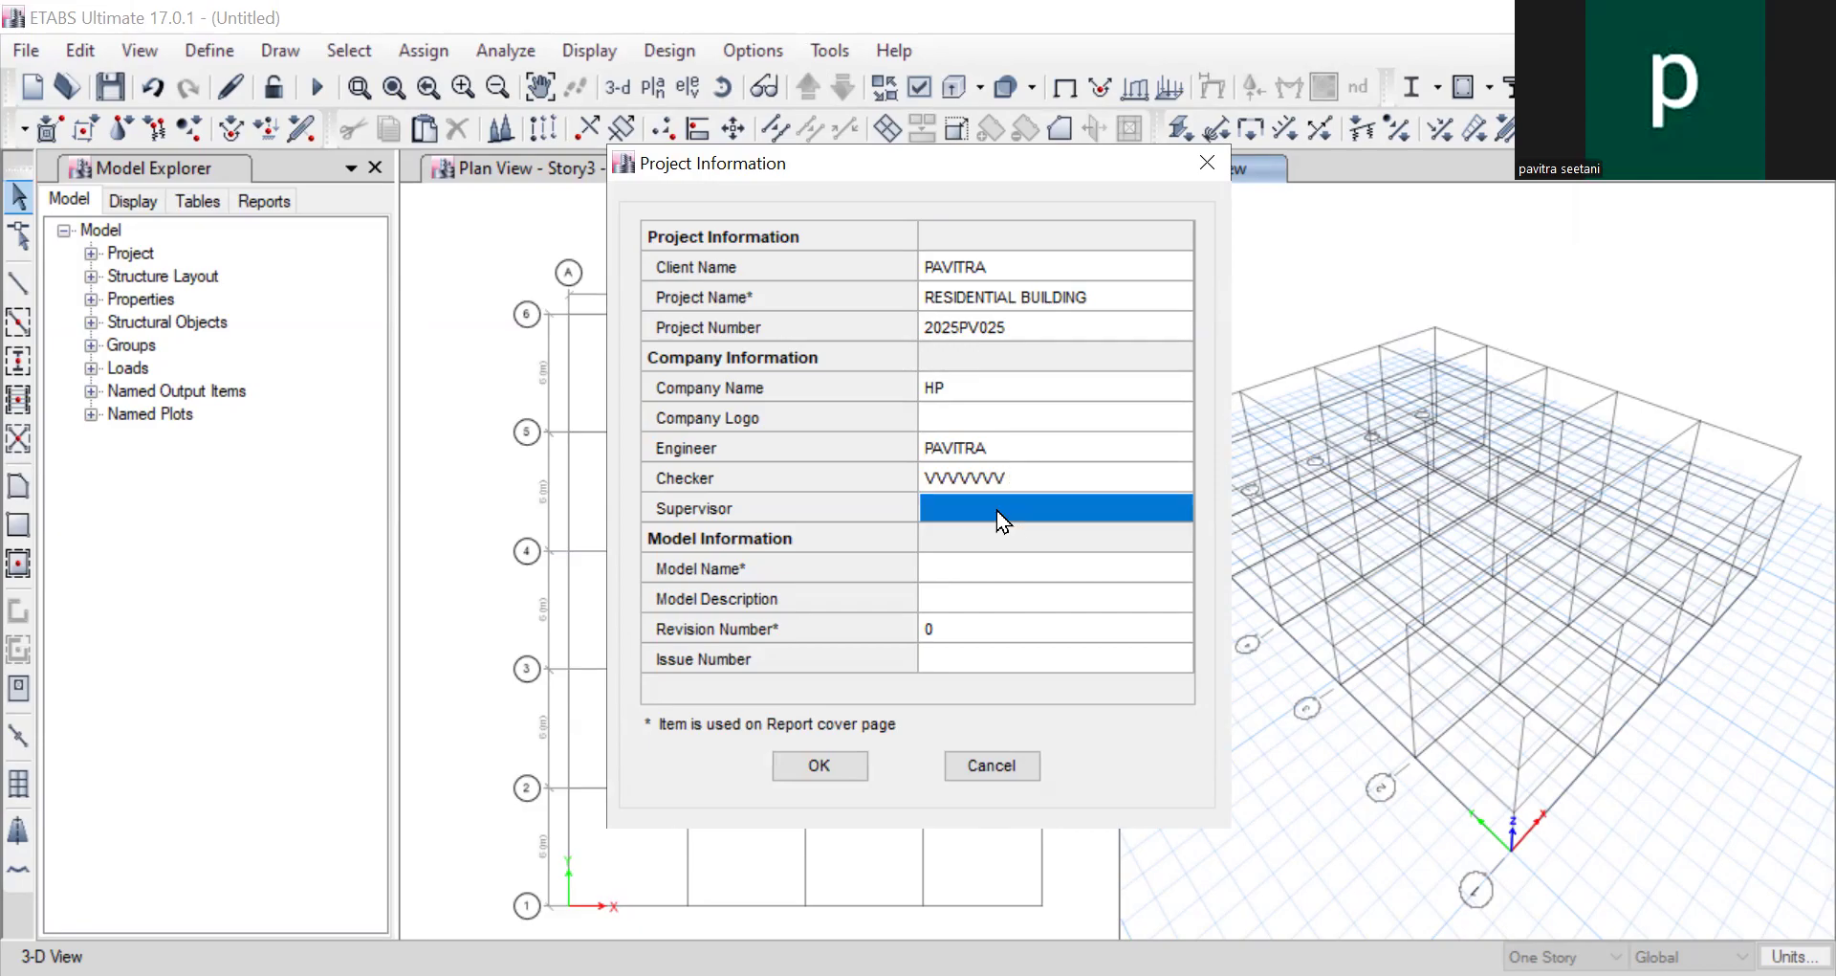
left_click(997, 509)
type("PPPPPPPPP")
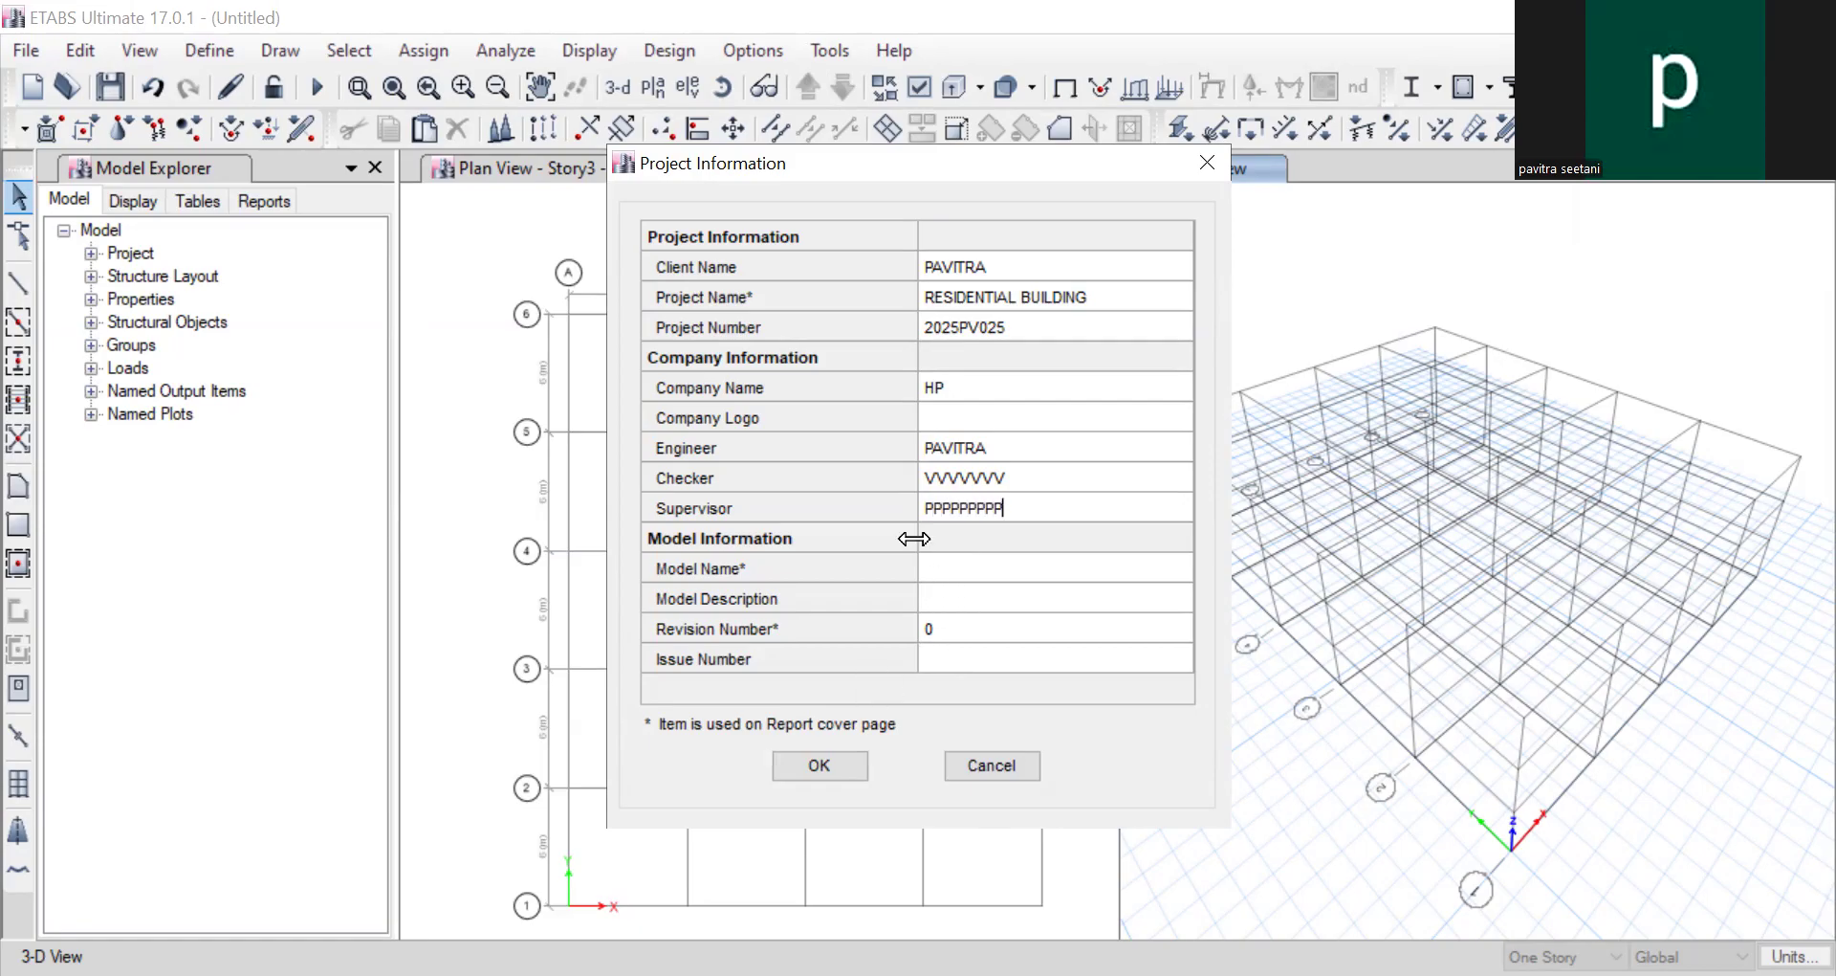
Step: Set the model name to RESIDENTIAL BUILDING and the model description to G+3
left_click(966, 564)
left_click(967, 565)
type("RESIDENTIAL BUILDING")
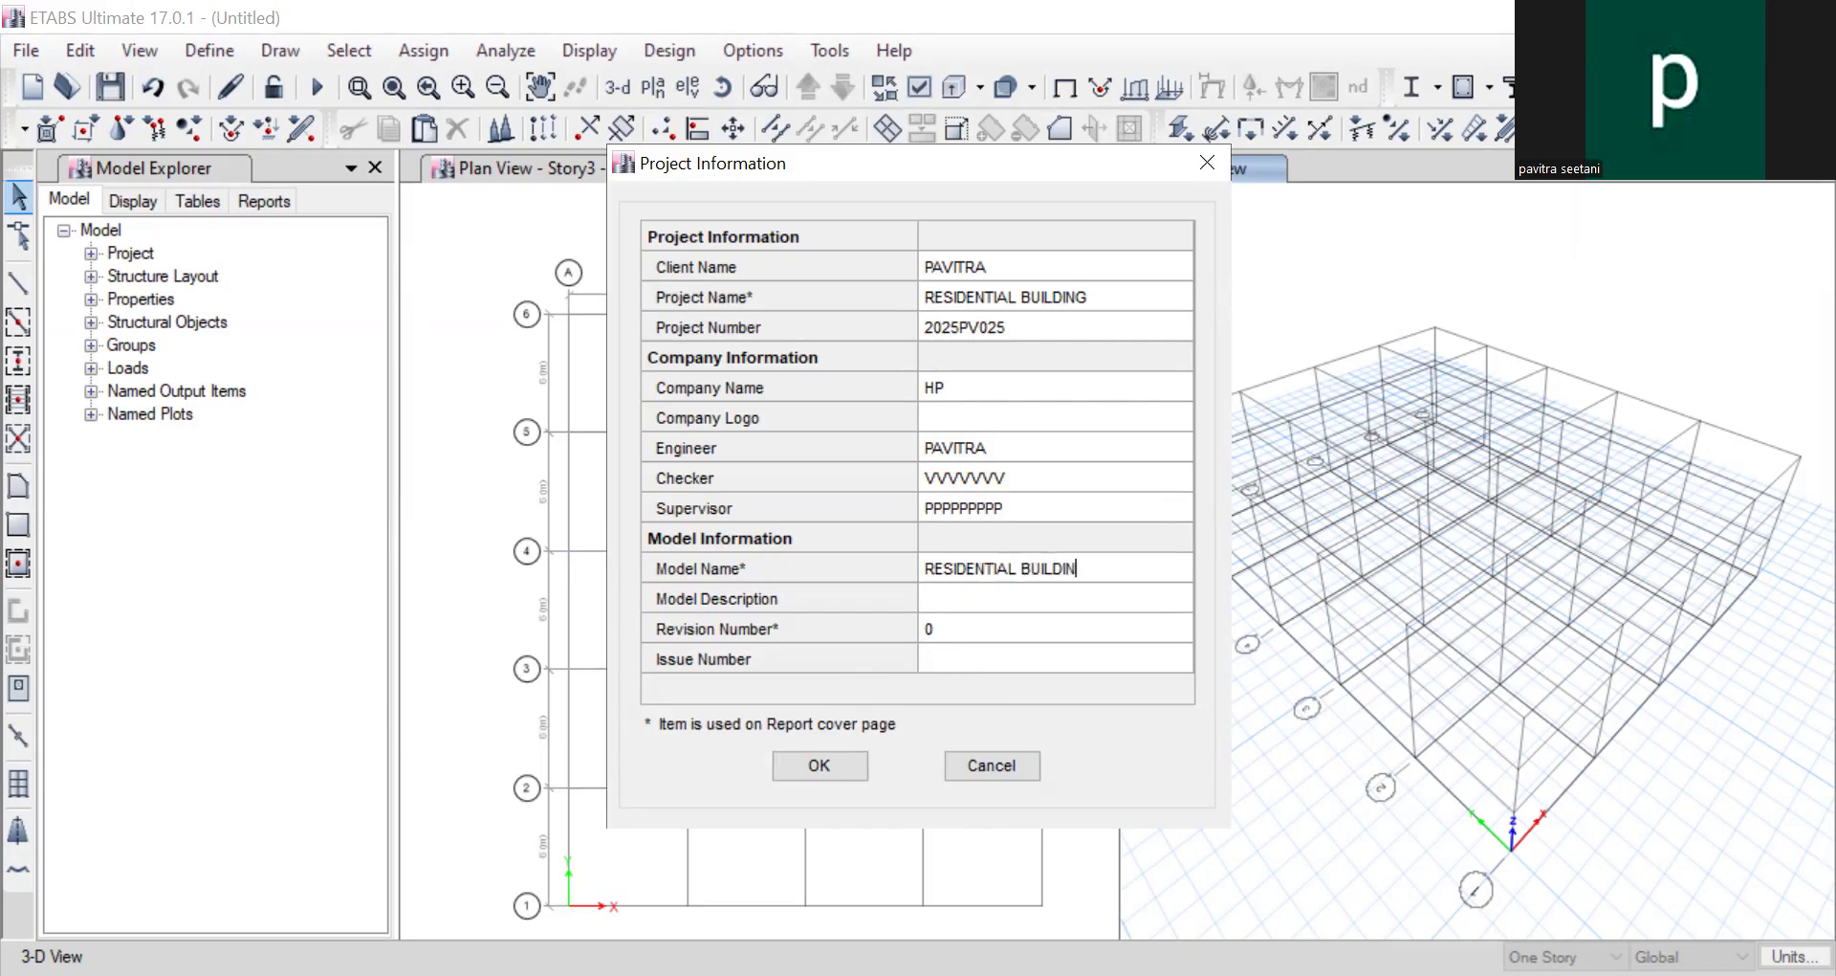
left_click(989, 602)
left_click(989, 603)
type("G")
left_click(991, 627)
type("=")
key("BackSpace")
left_click(990, 606)
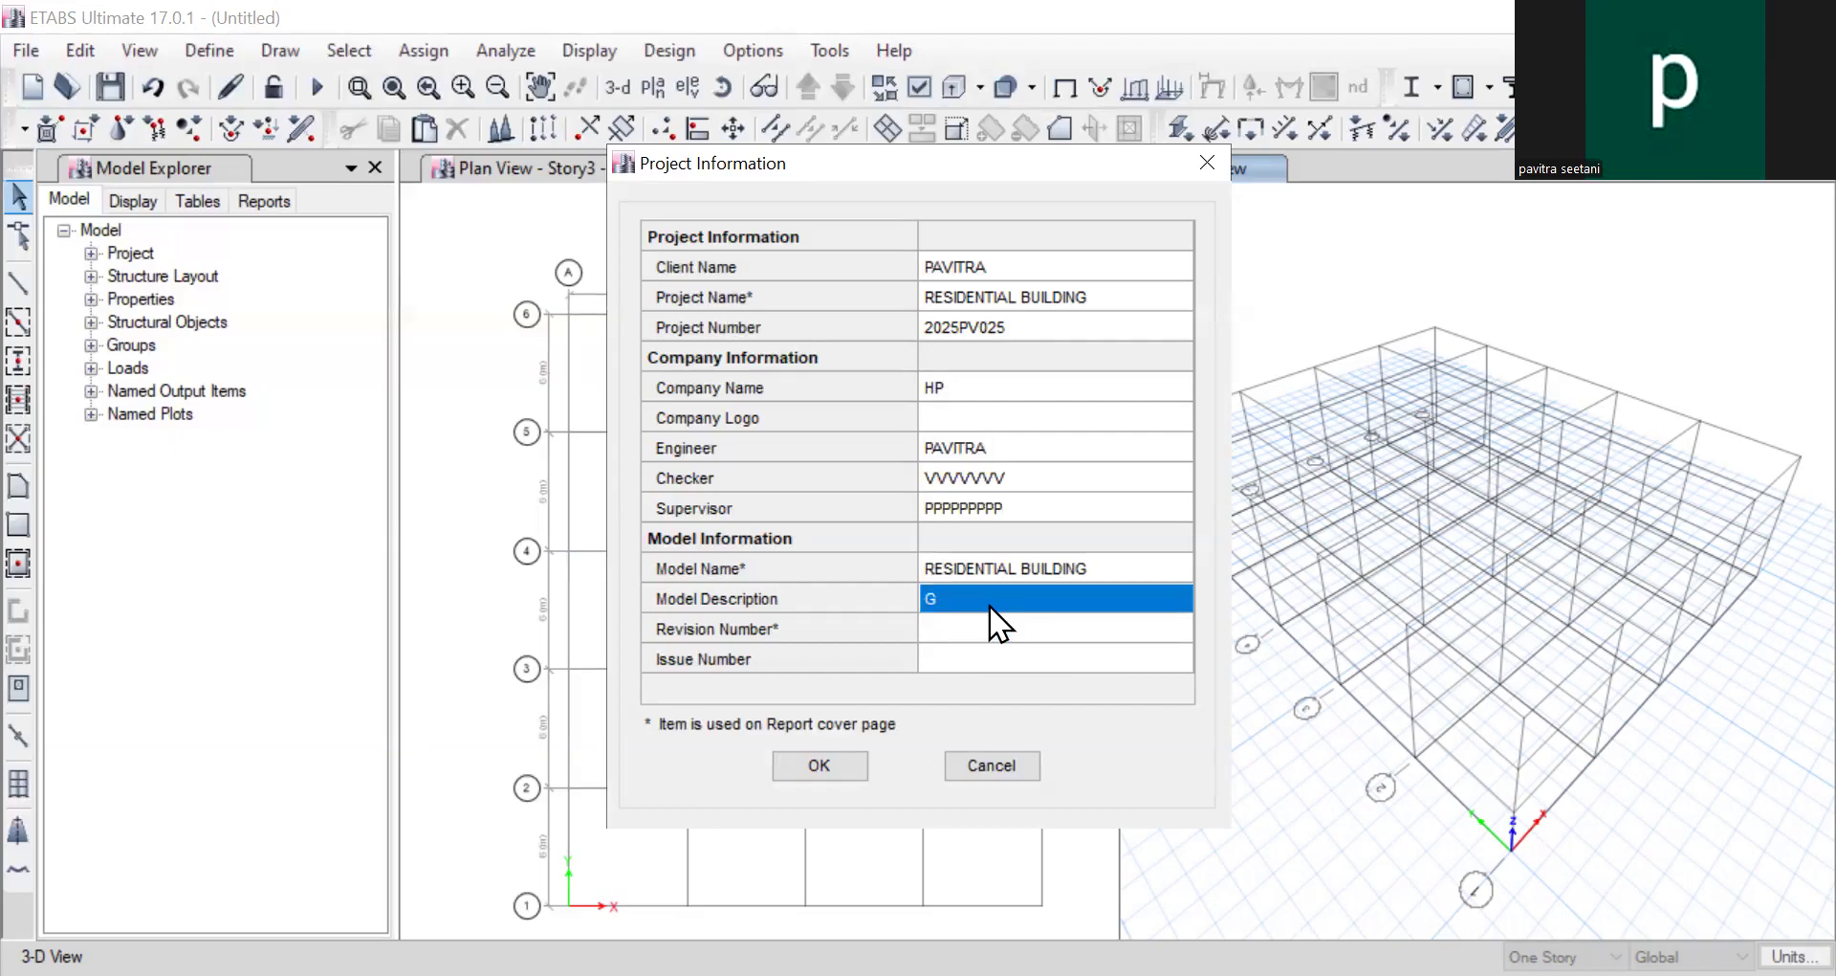
left_click(990, 605)
left_click(989, 603)
type("+3")
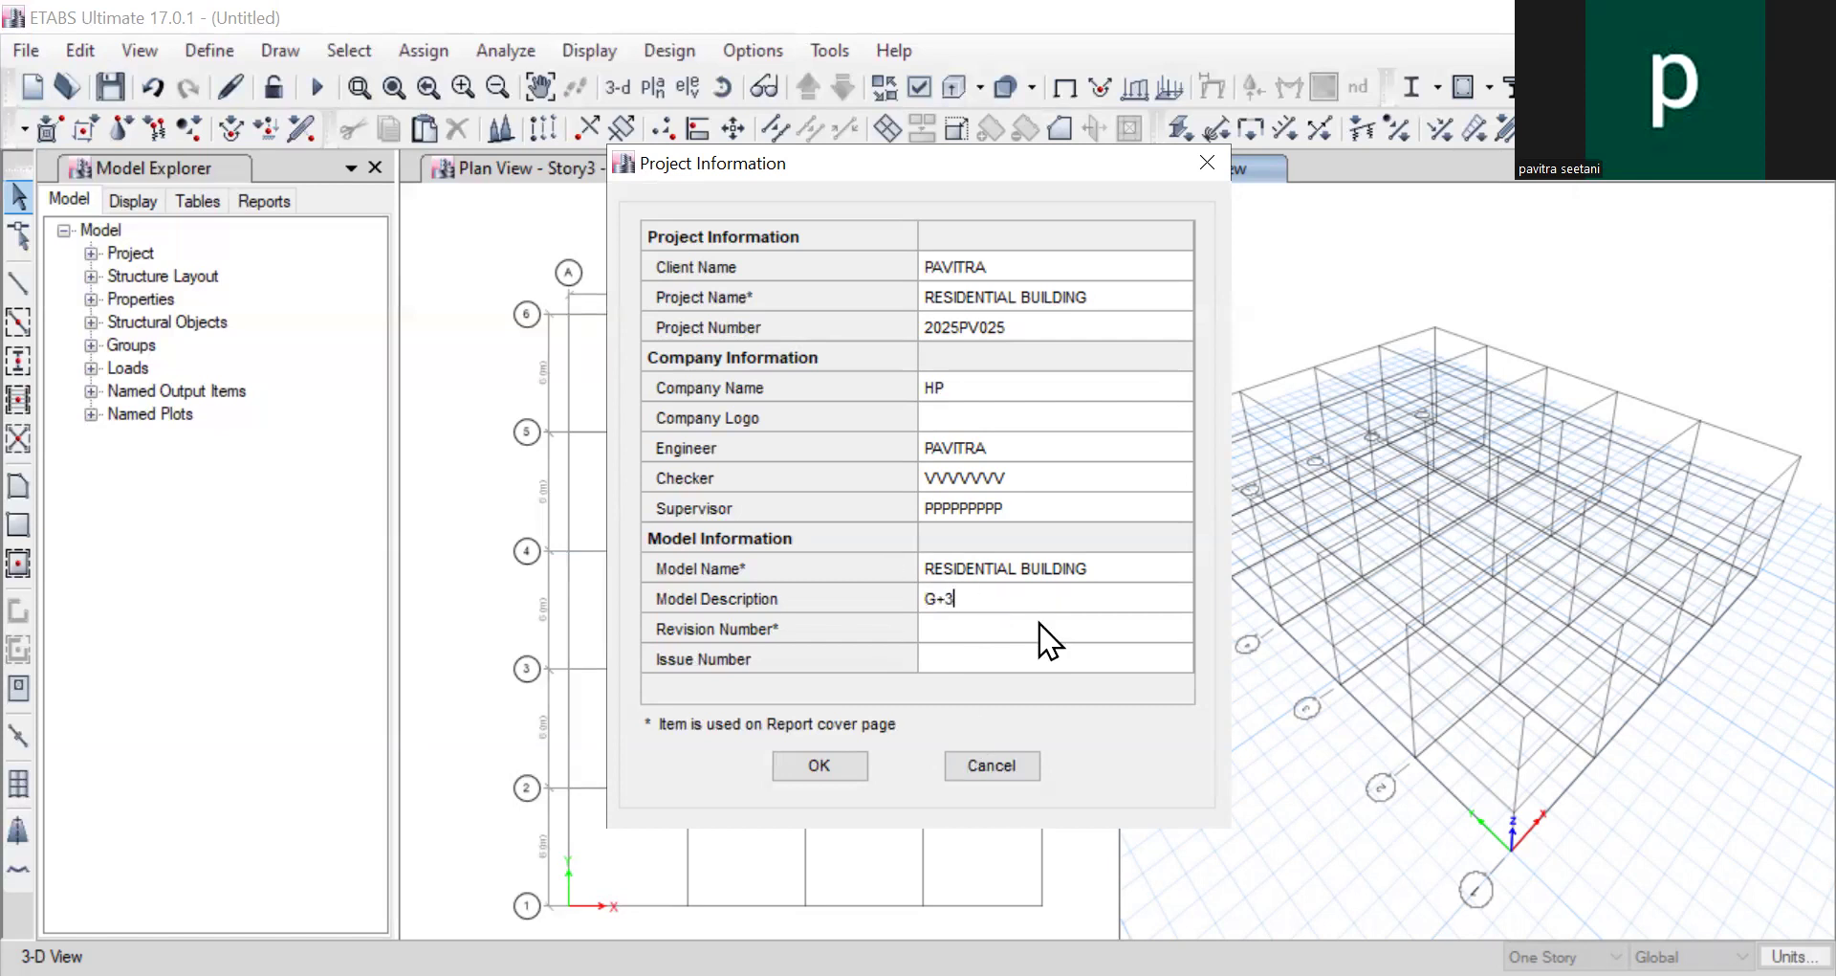
Step: Set the revision number to 3, leave the issue number blank and accept the project information
left_click(1039, 628)
left_click(1039, 624)
type("3")
left_click(977, 658)
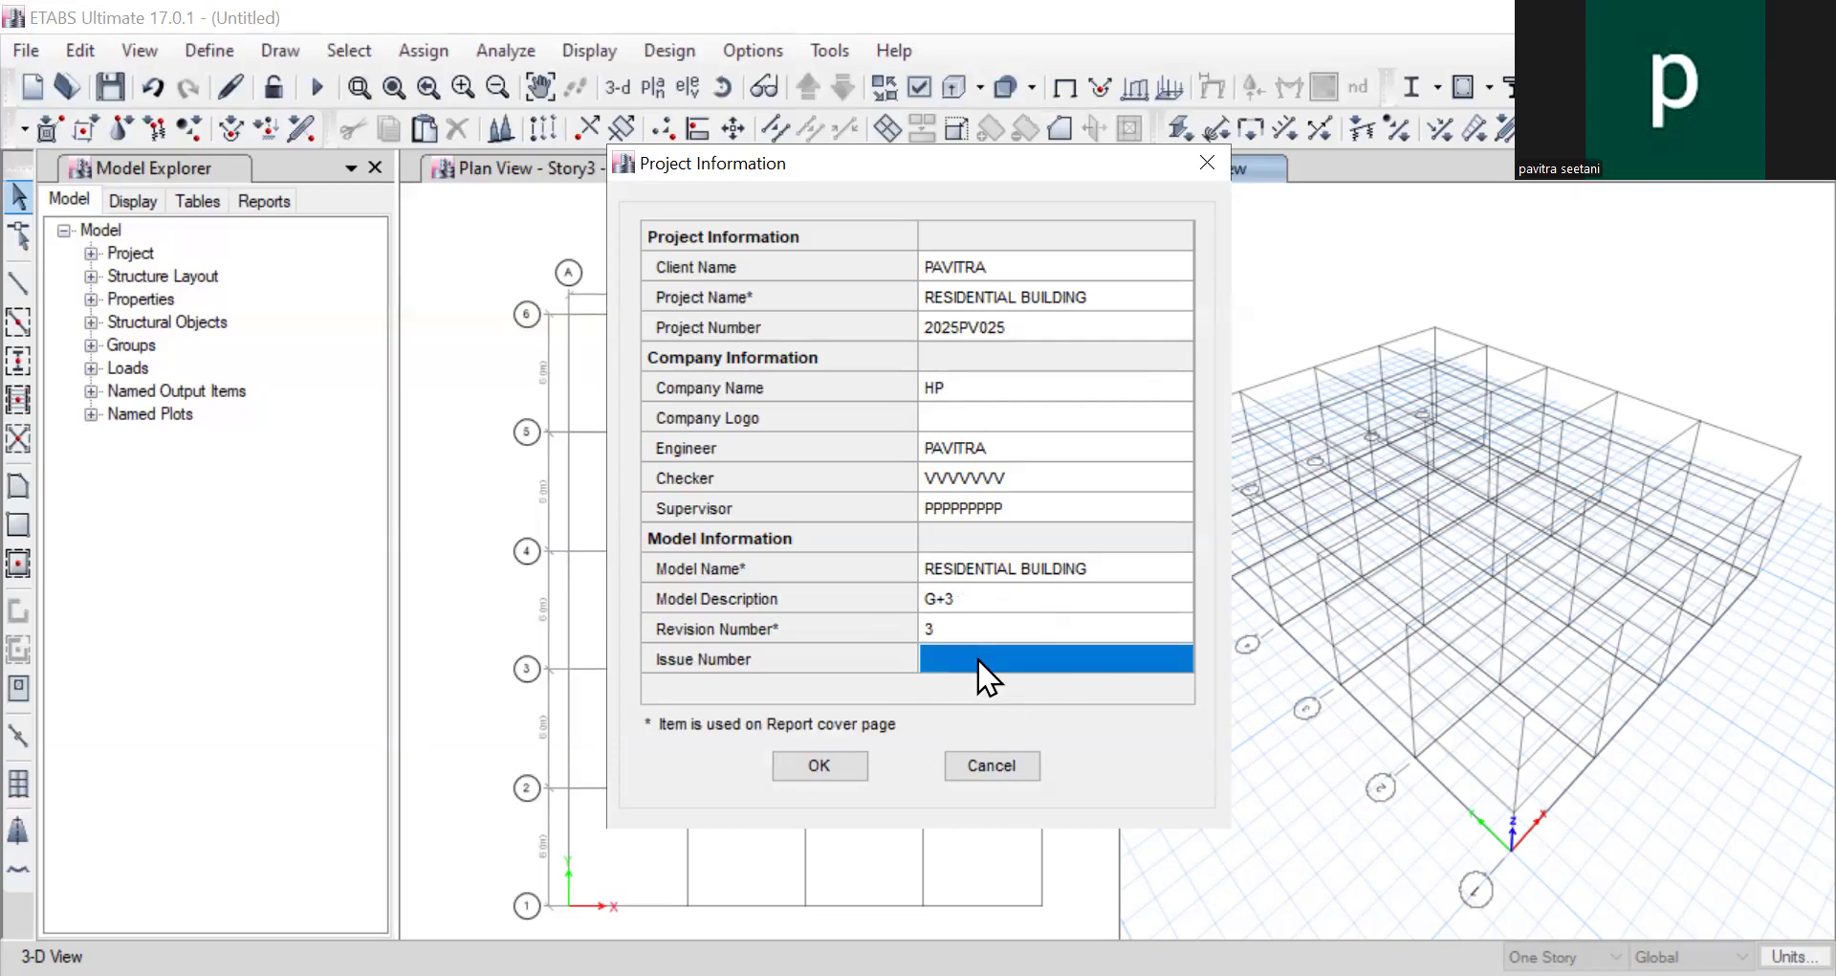
left_click(978, 658)
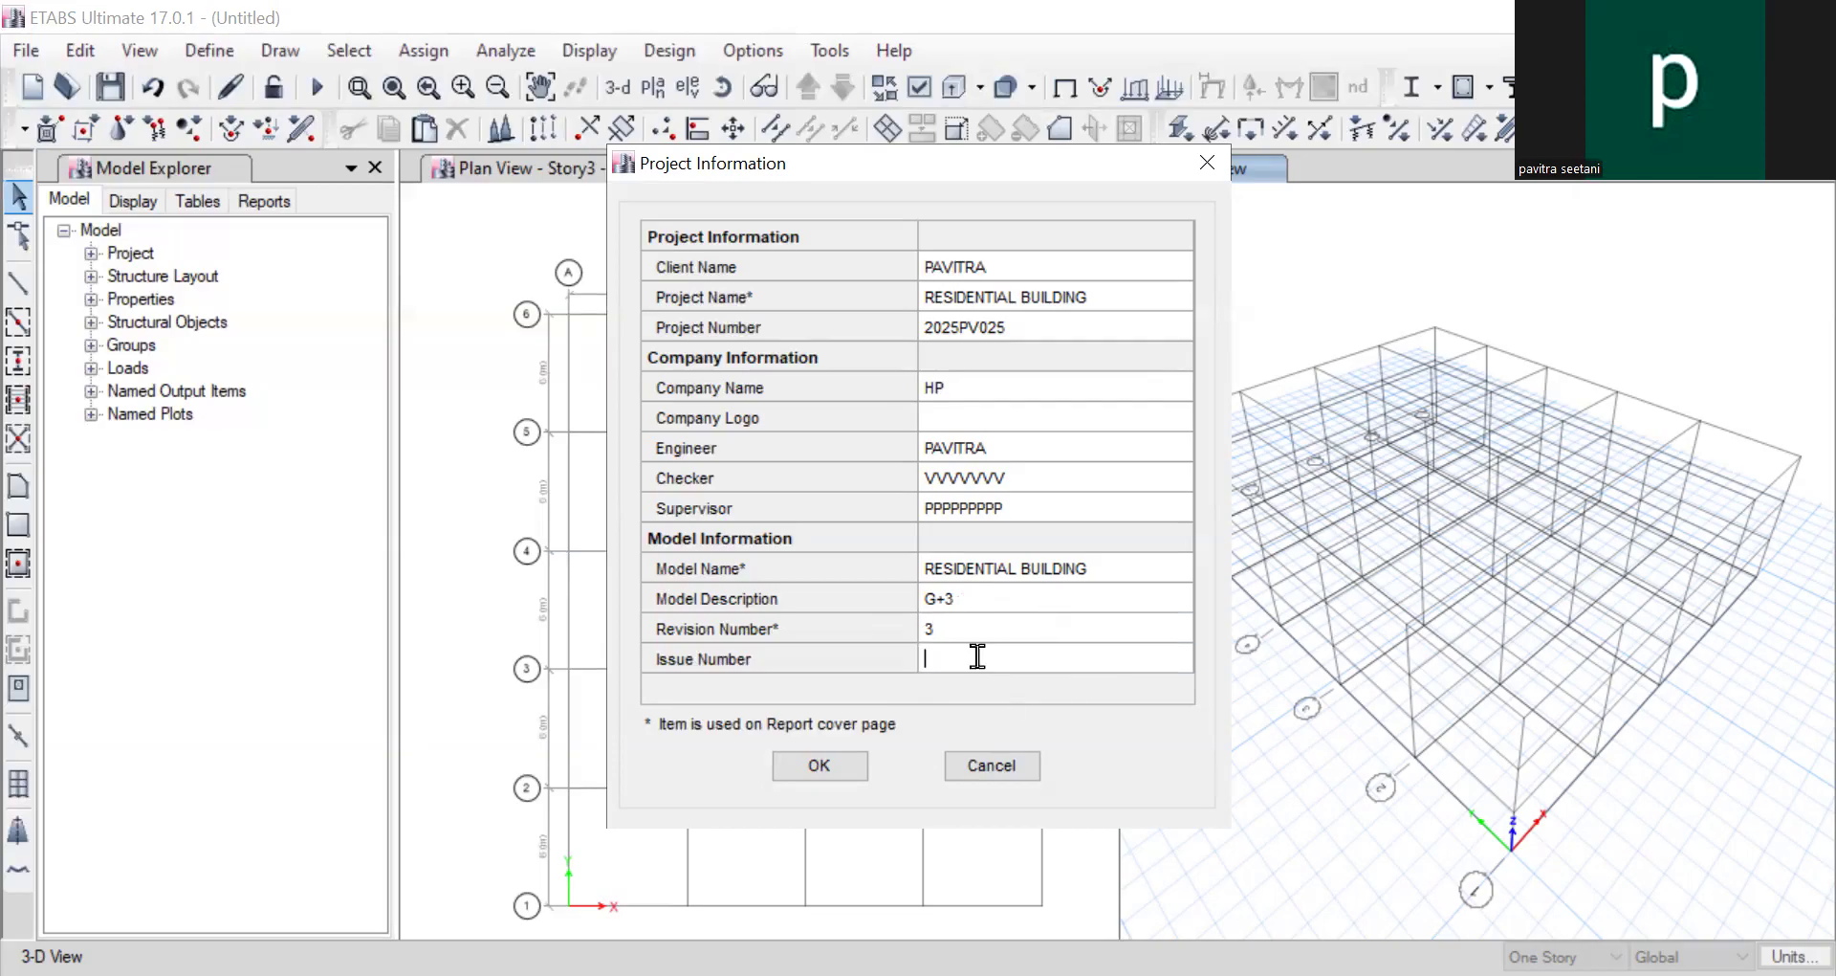
left_click(840, 776)
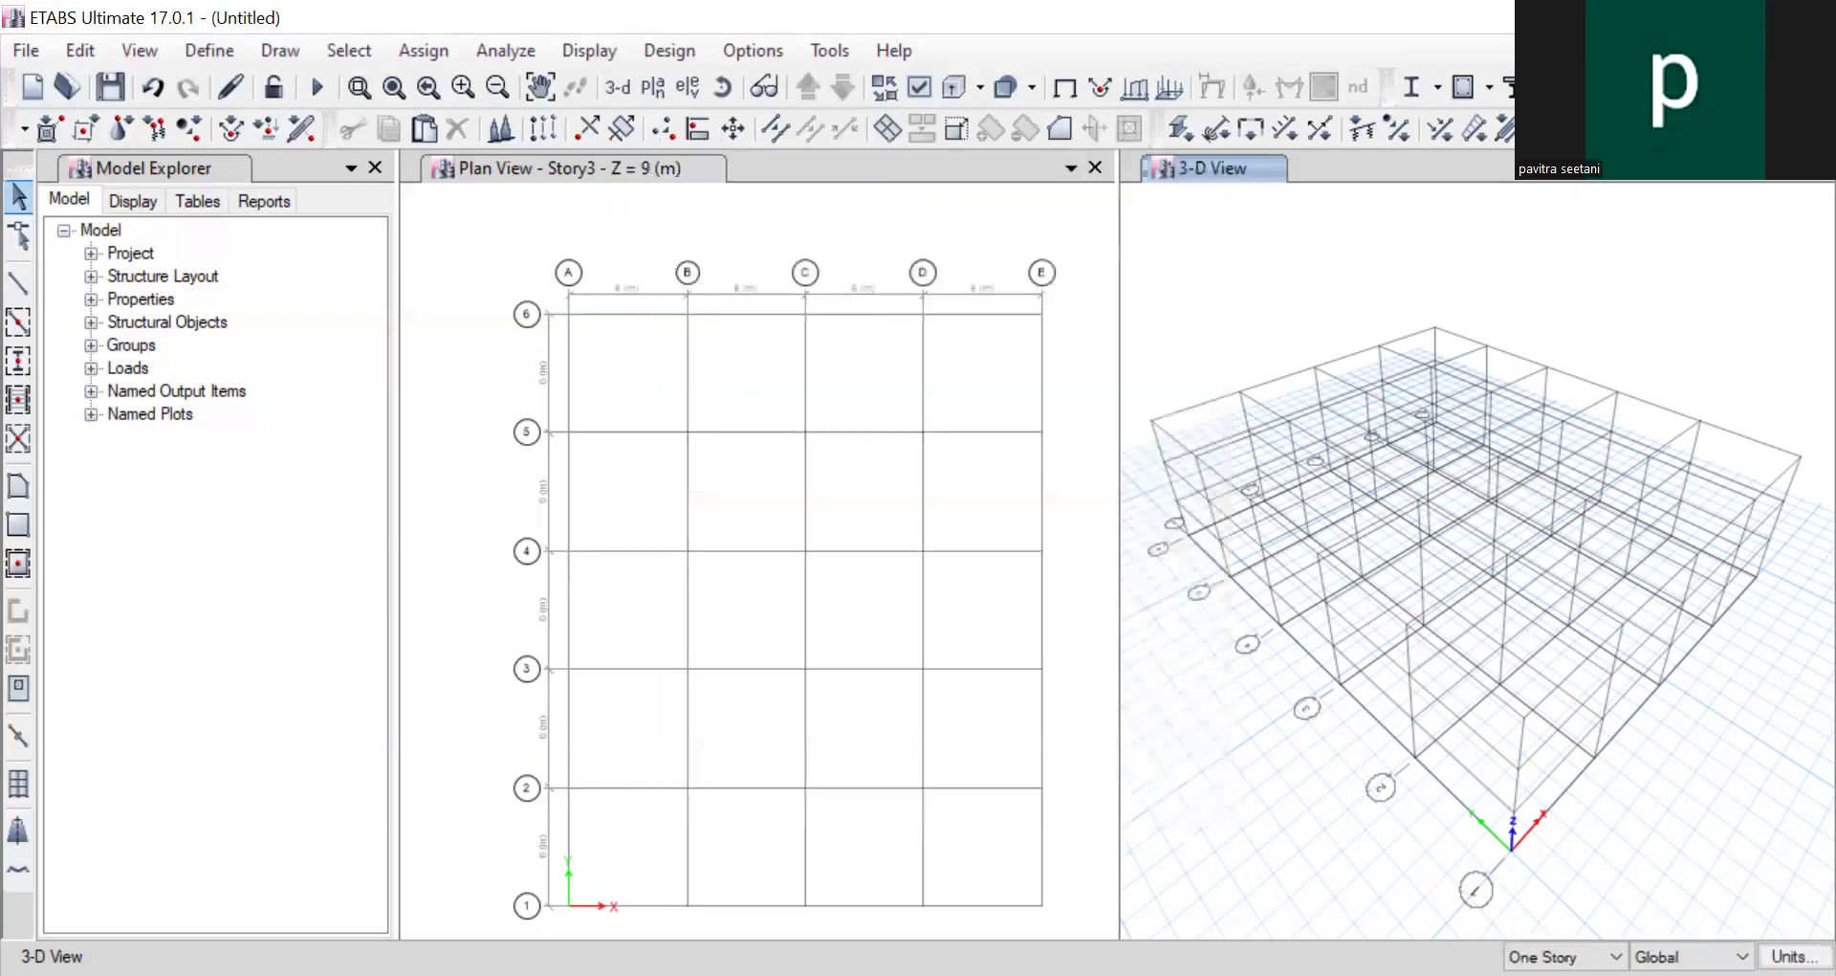
Step: Reopen the project information to review the entered details, and close it without changes
left_click(79, 49)
left_click(26, 50)
left_click(26, 50)
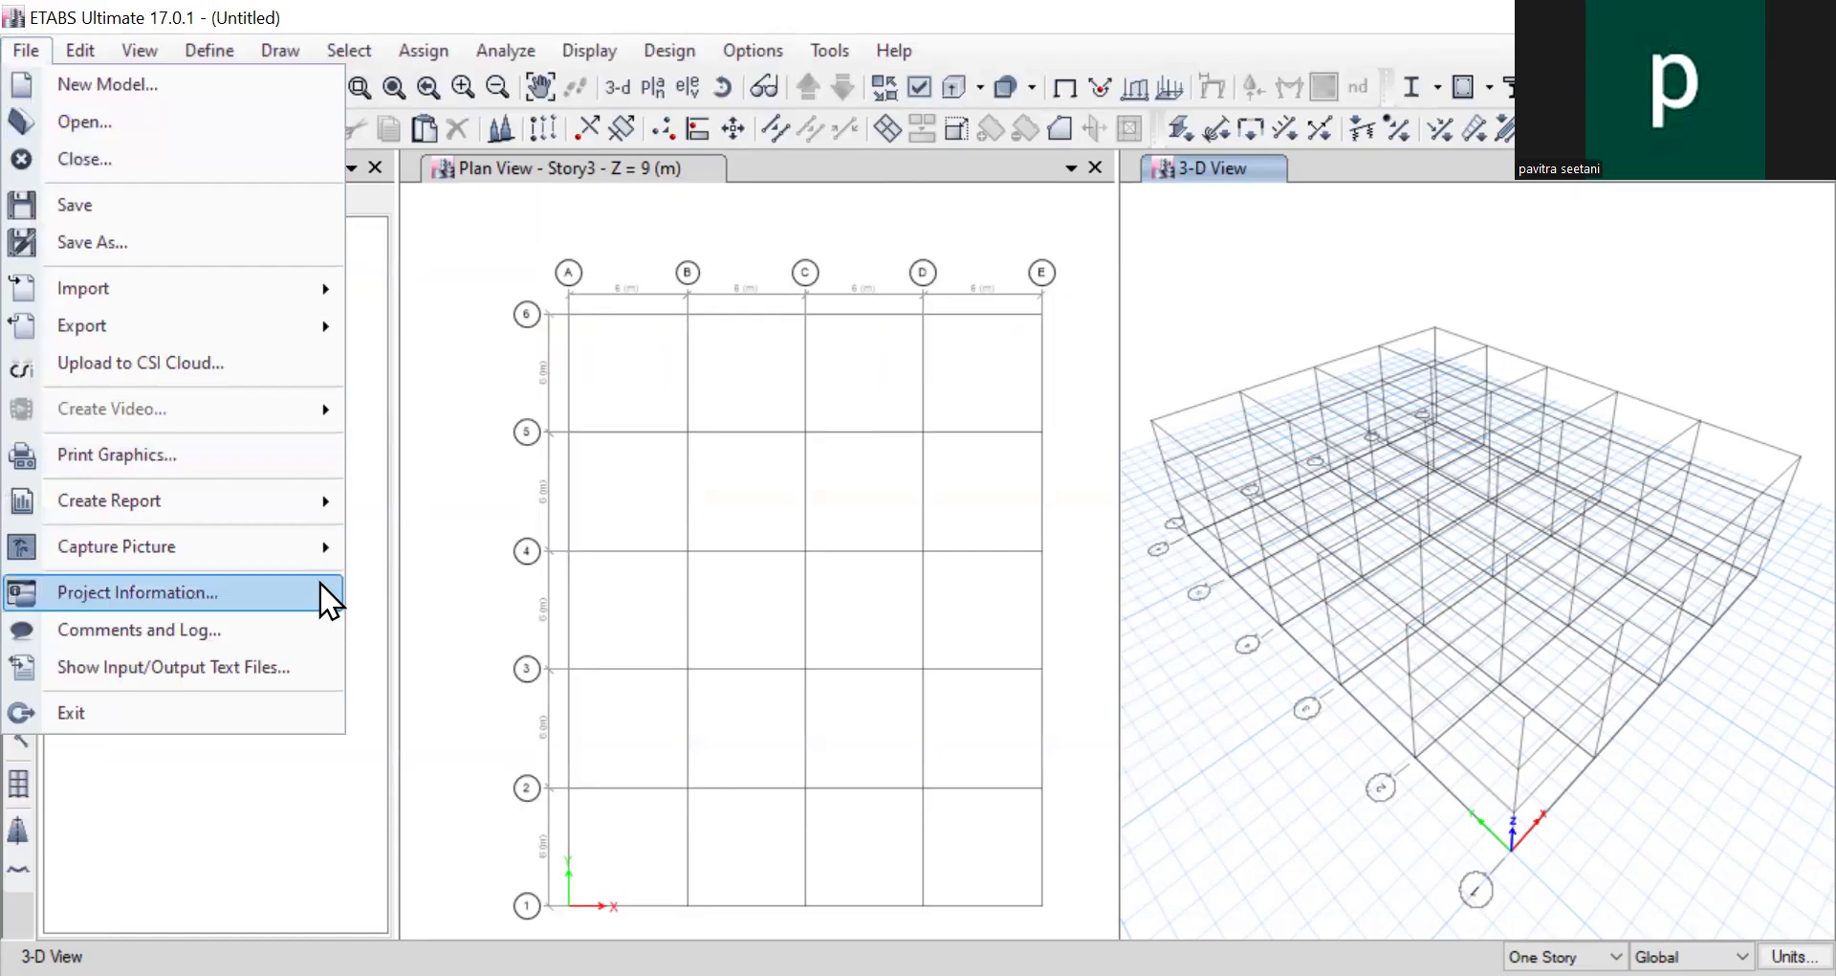
left_click(195, 579)
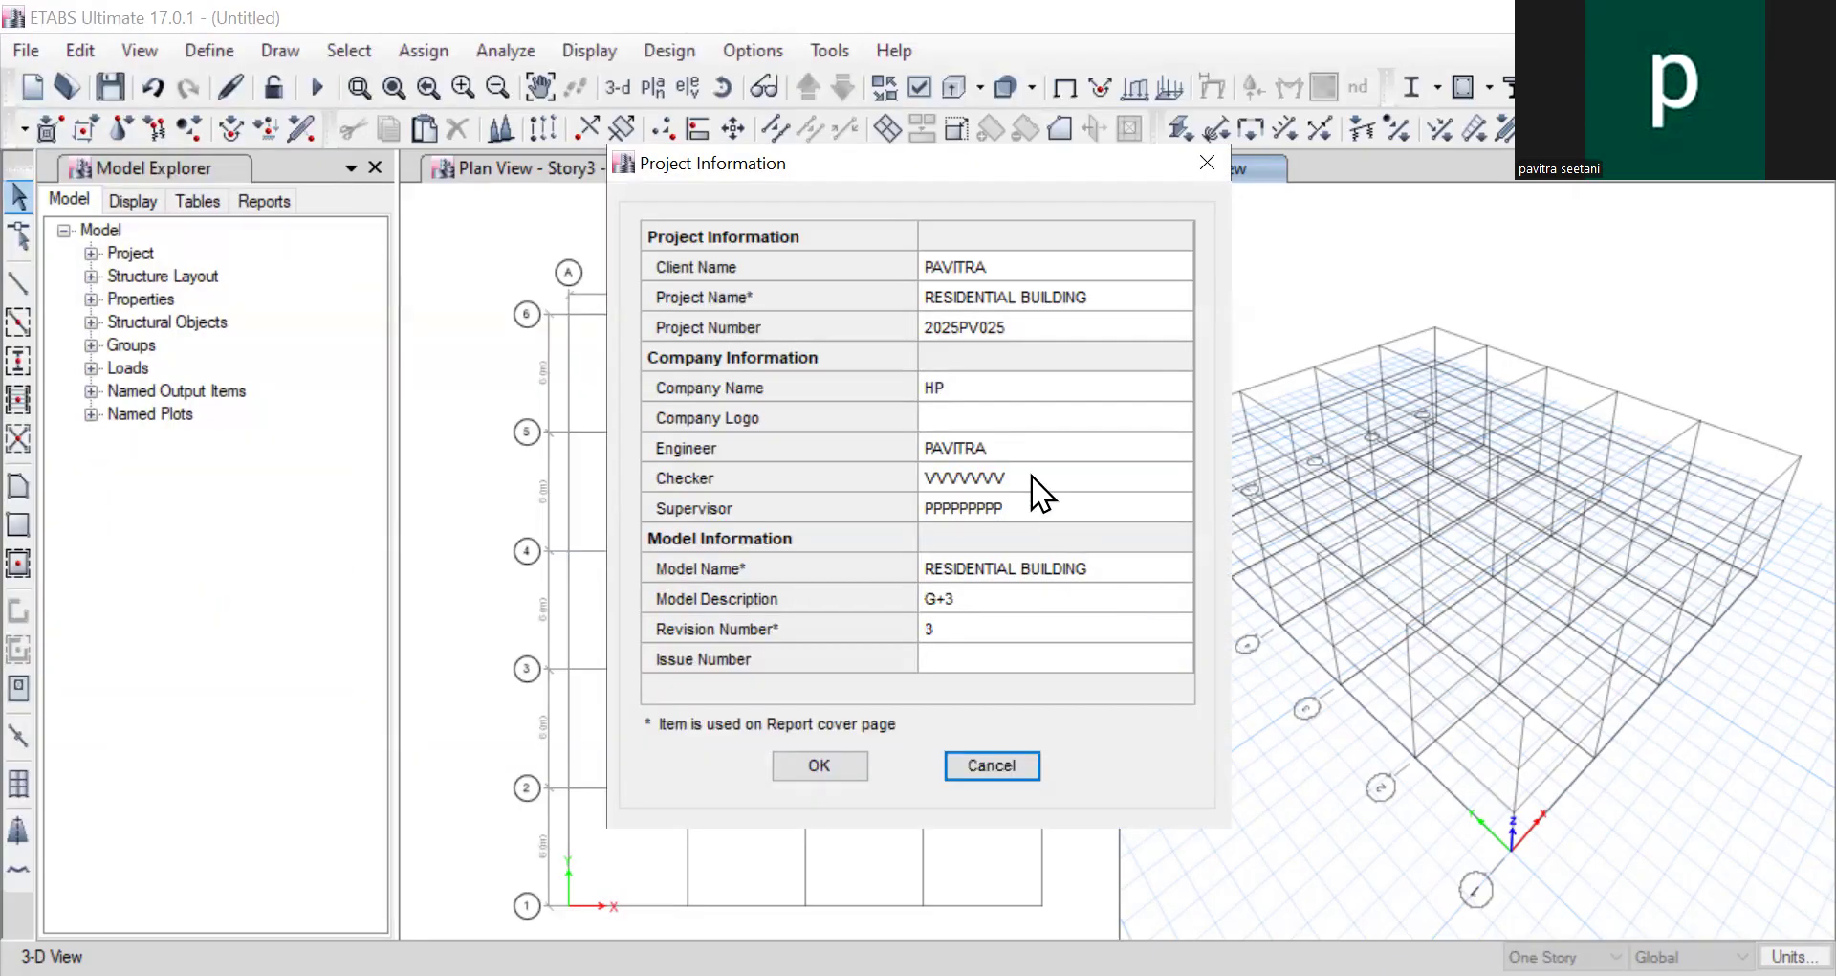
left_click(1017, 767)
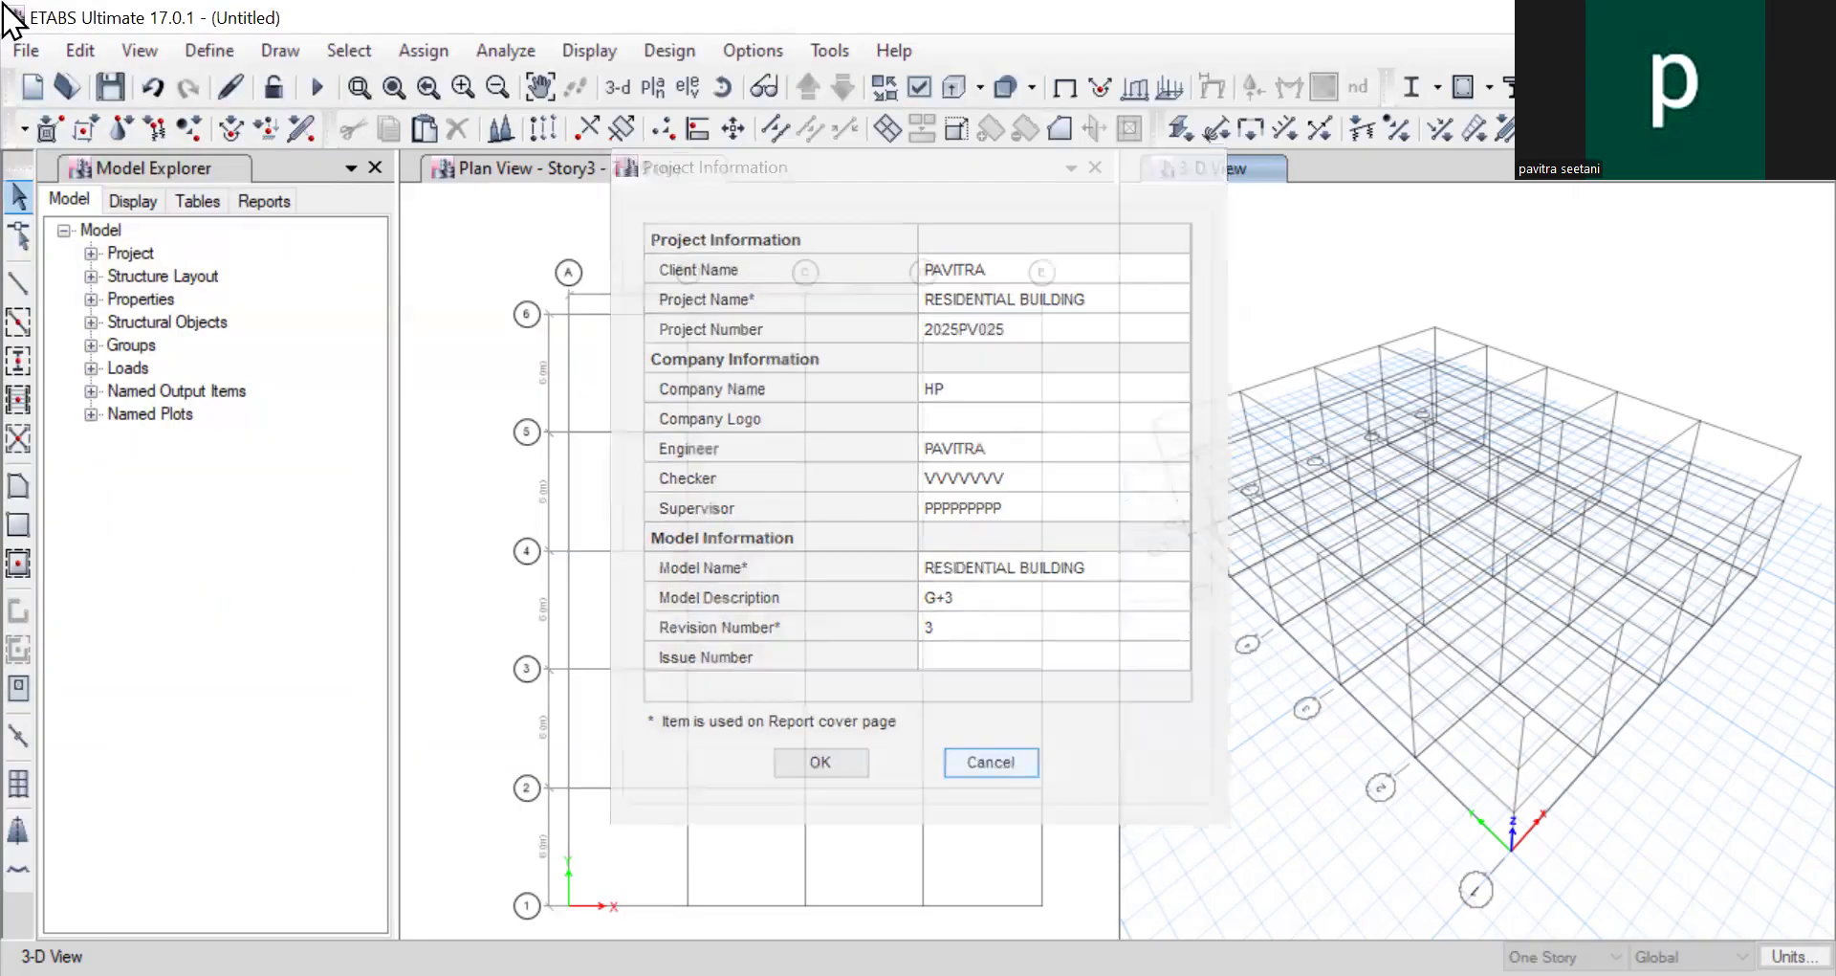
left_click(81, 50)
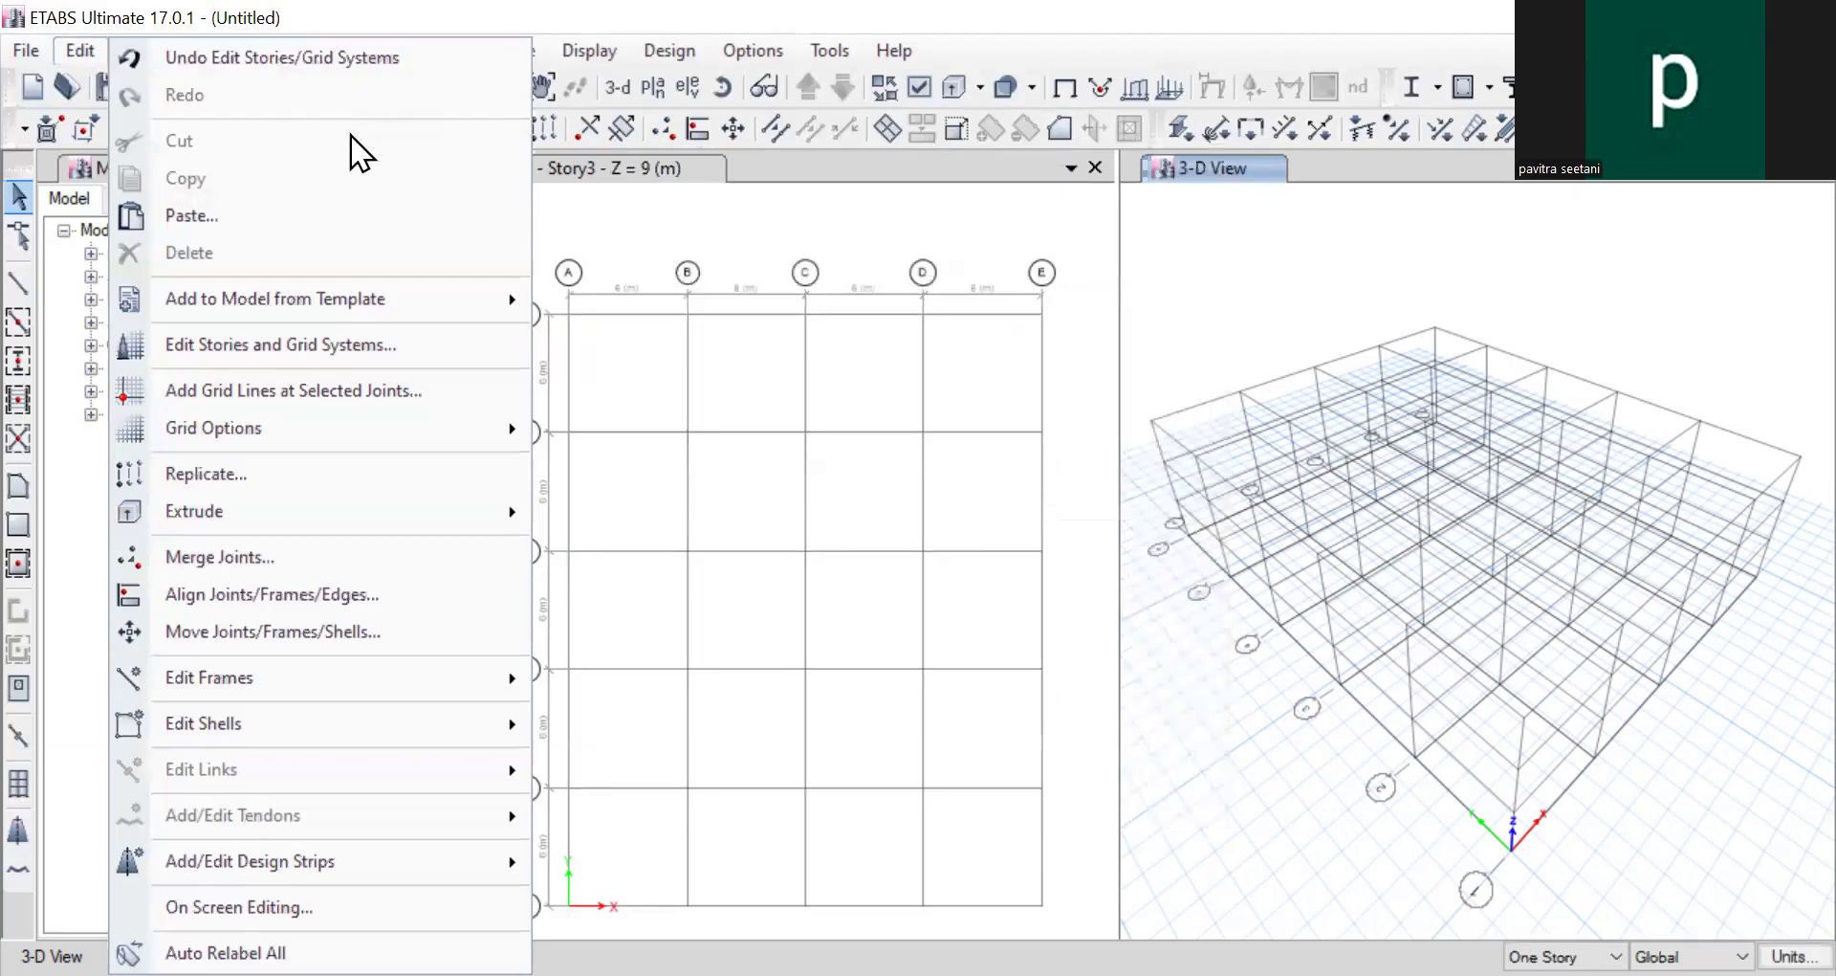
left_click(742, 383)
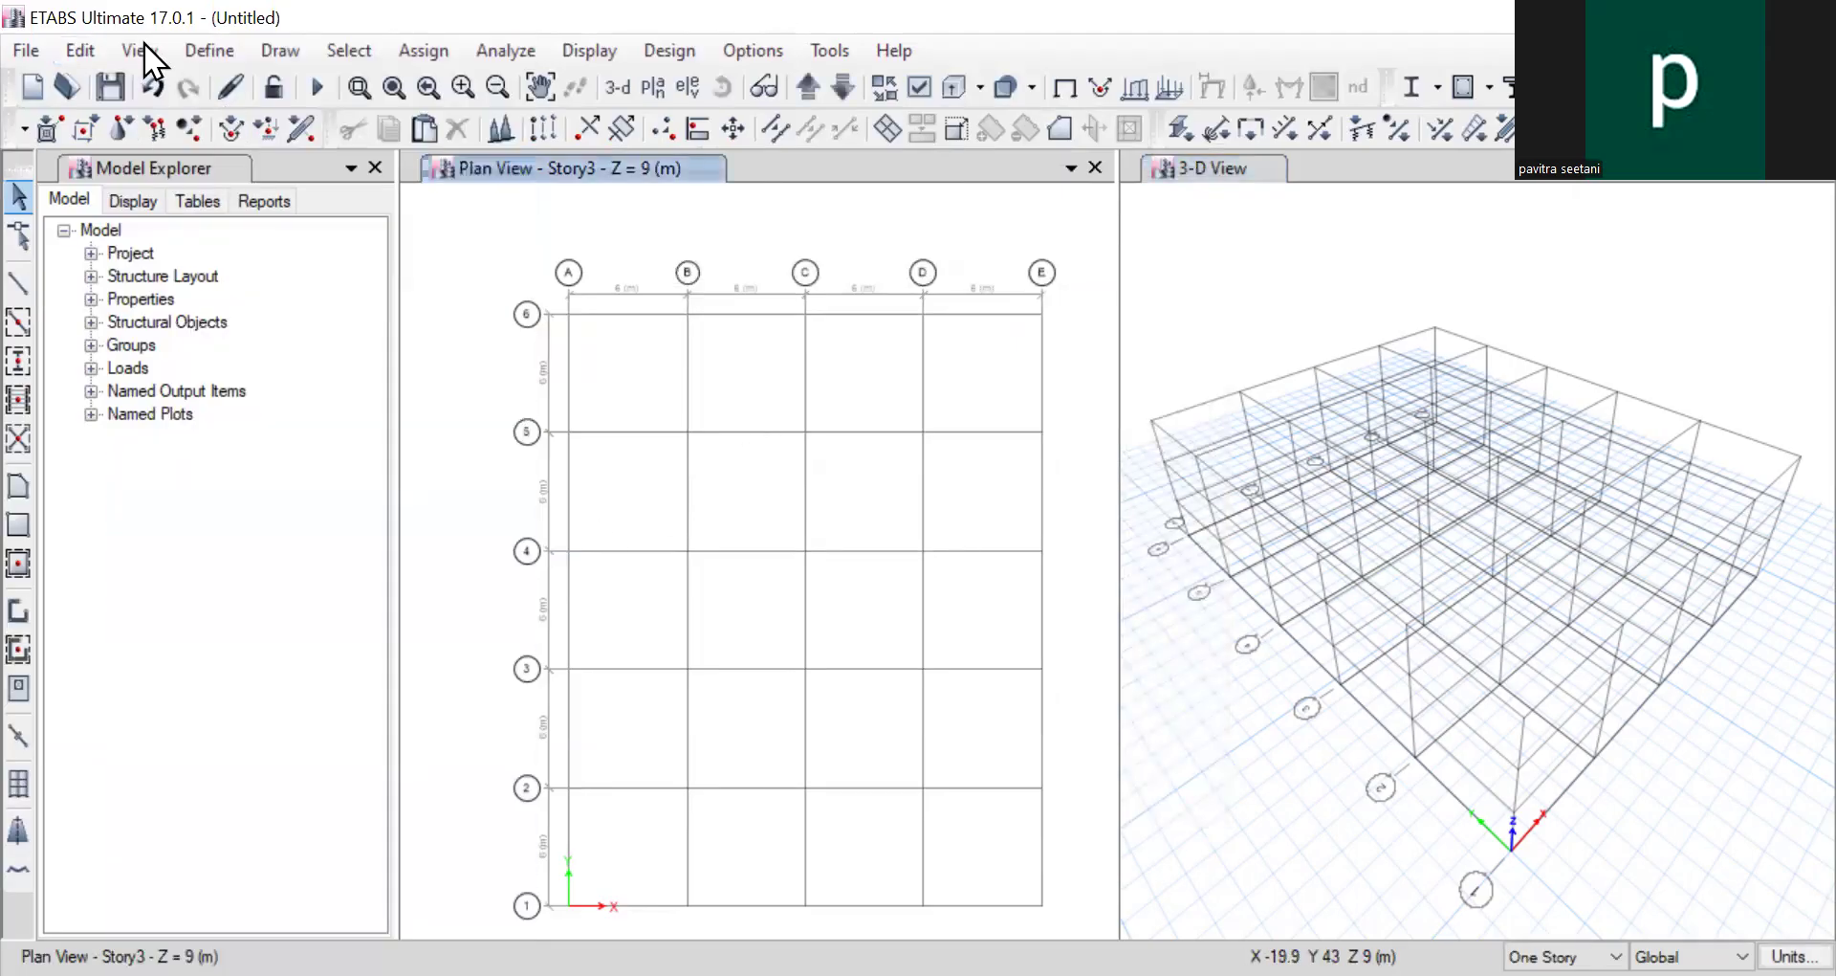
left_click(141, 53)
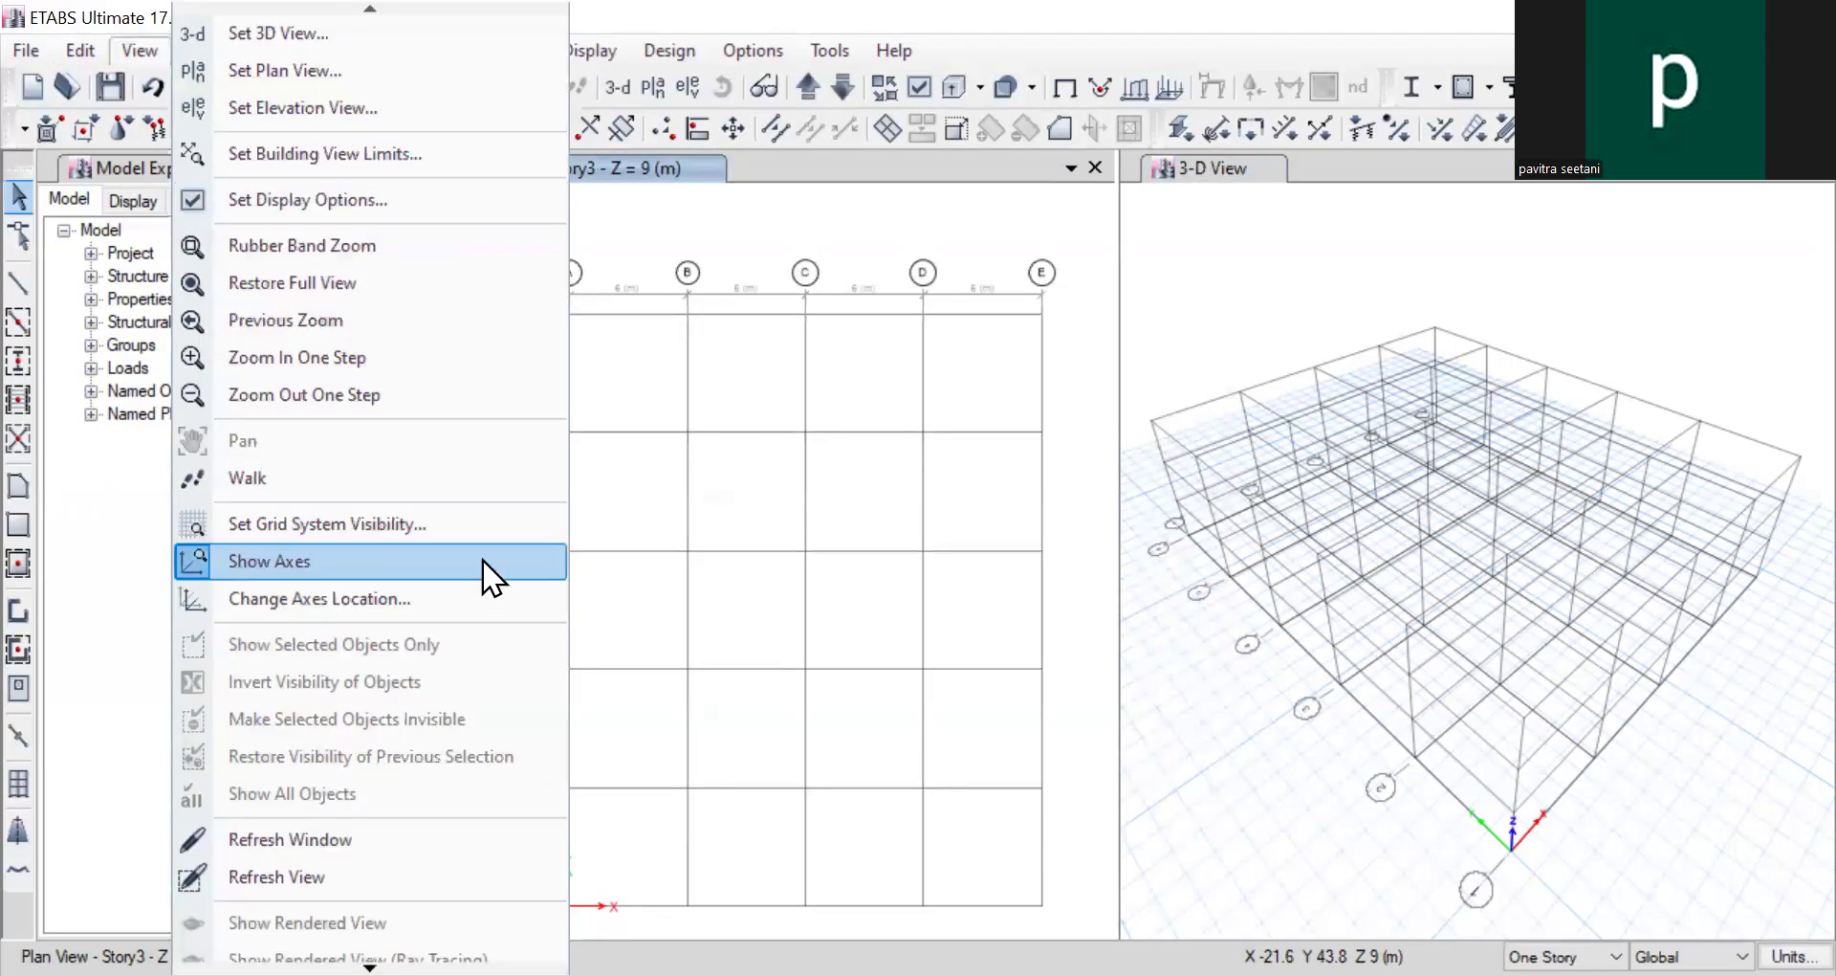
left_click(749, 371)
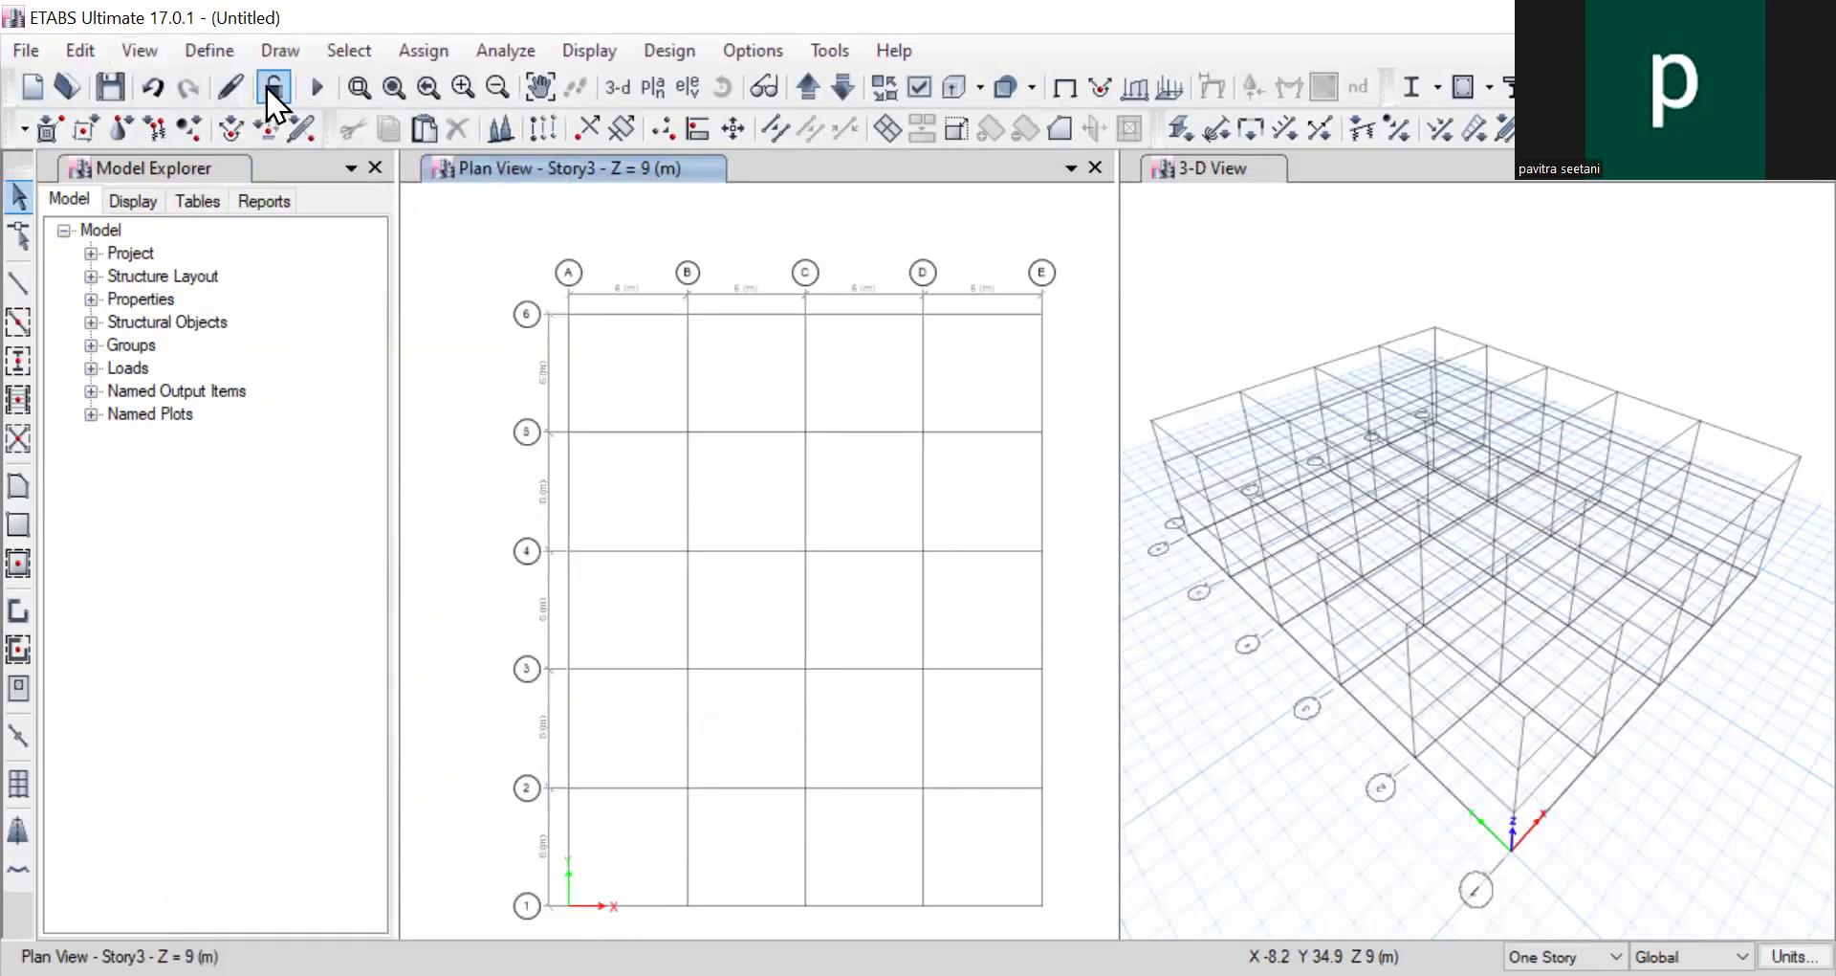
left_click(239, 58)
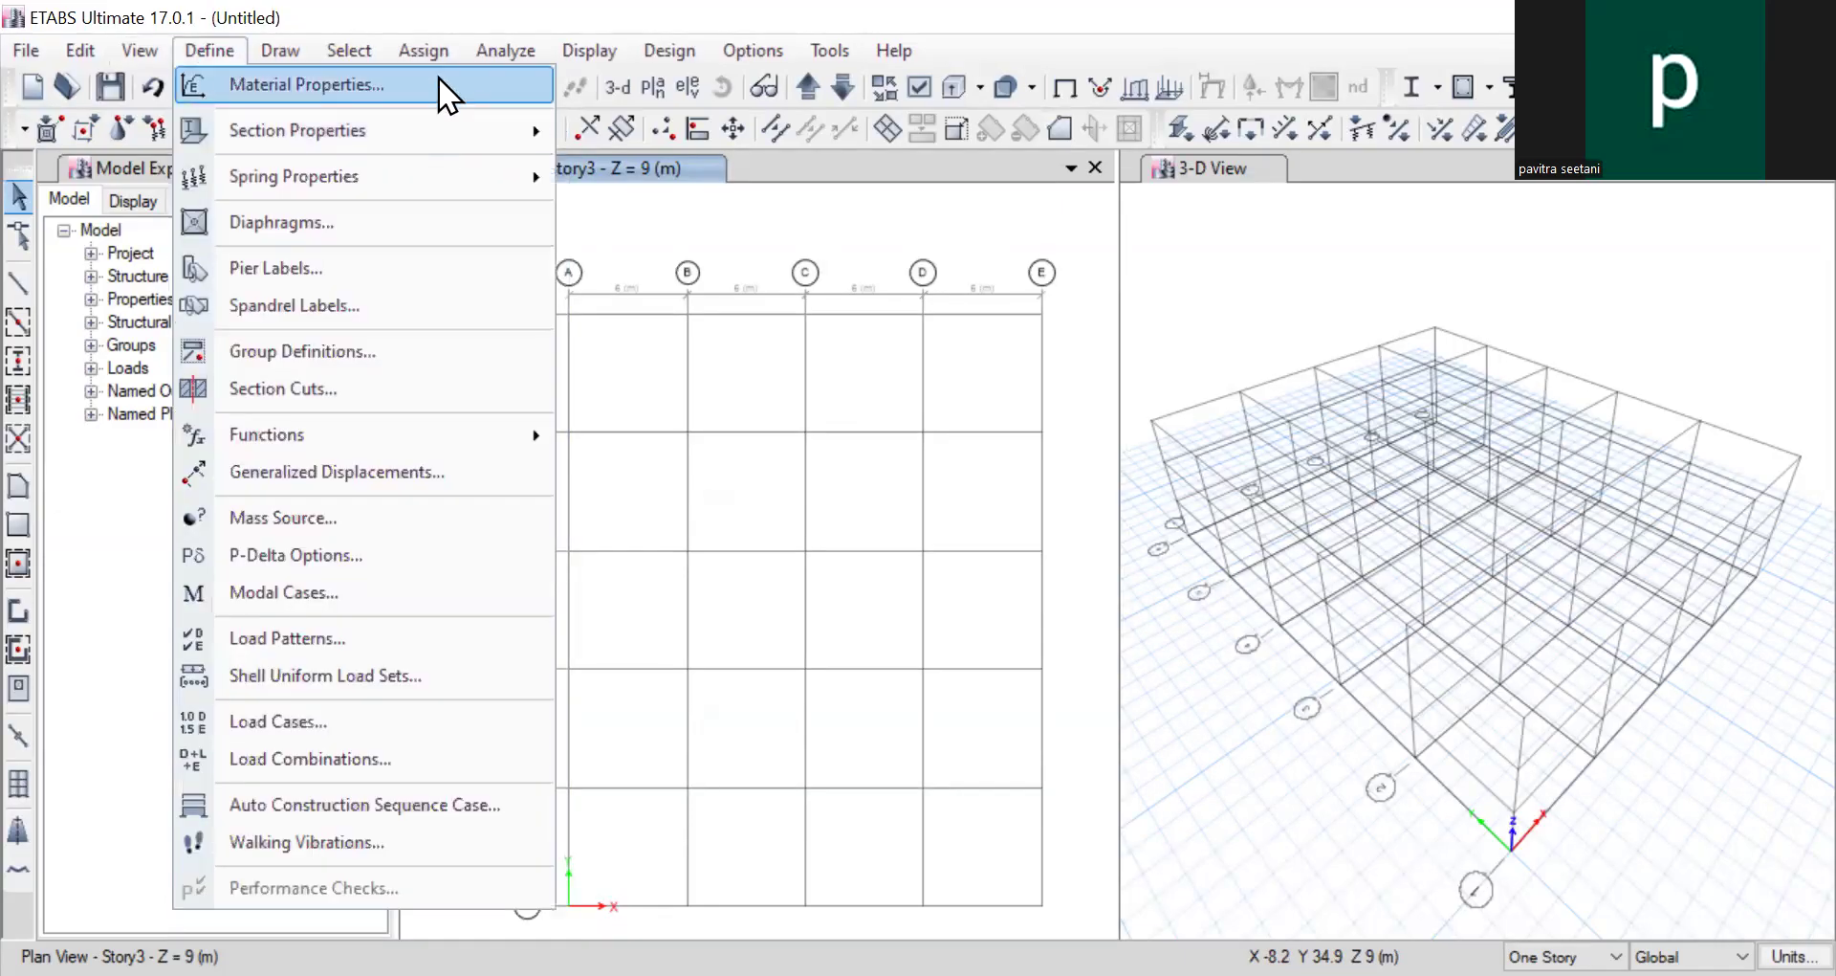
left_click(813, 445)
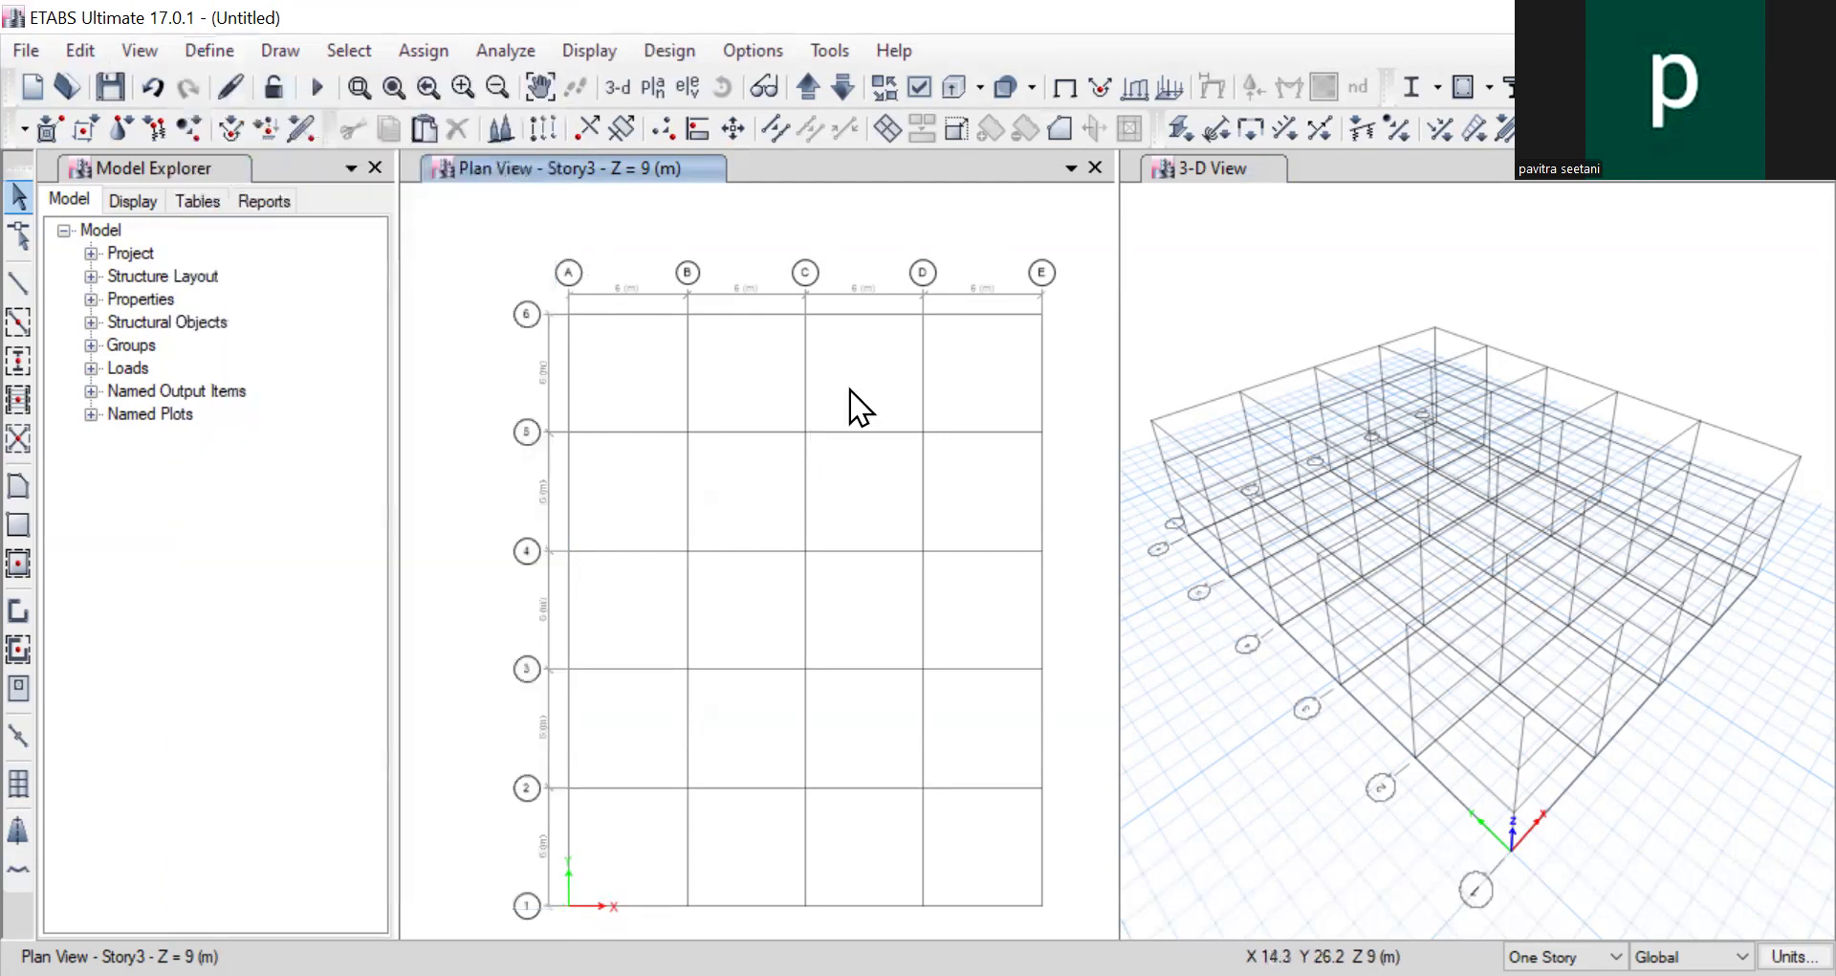
left_click(283, 61)
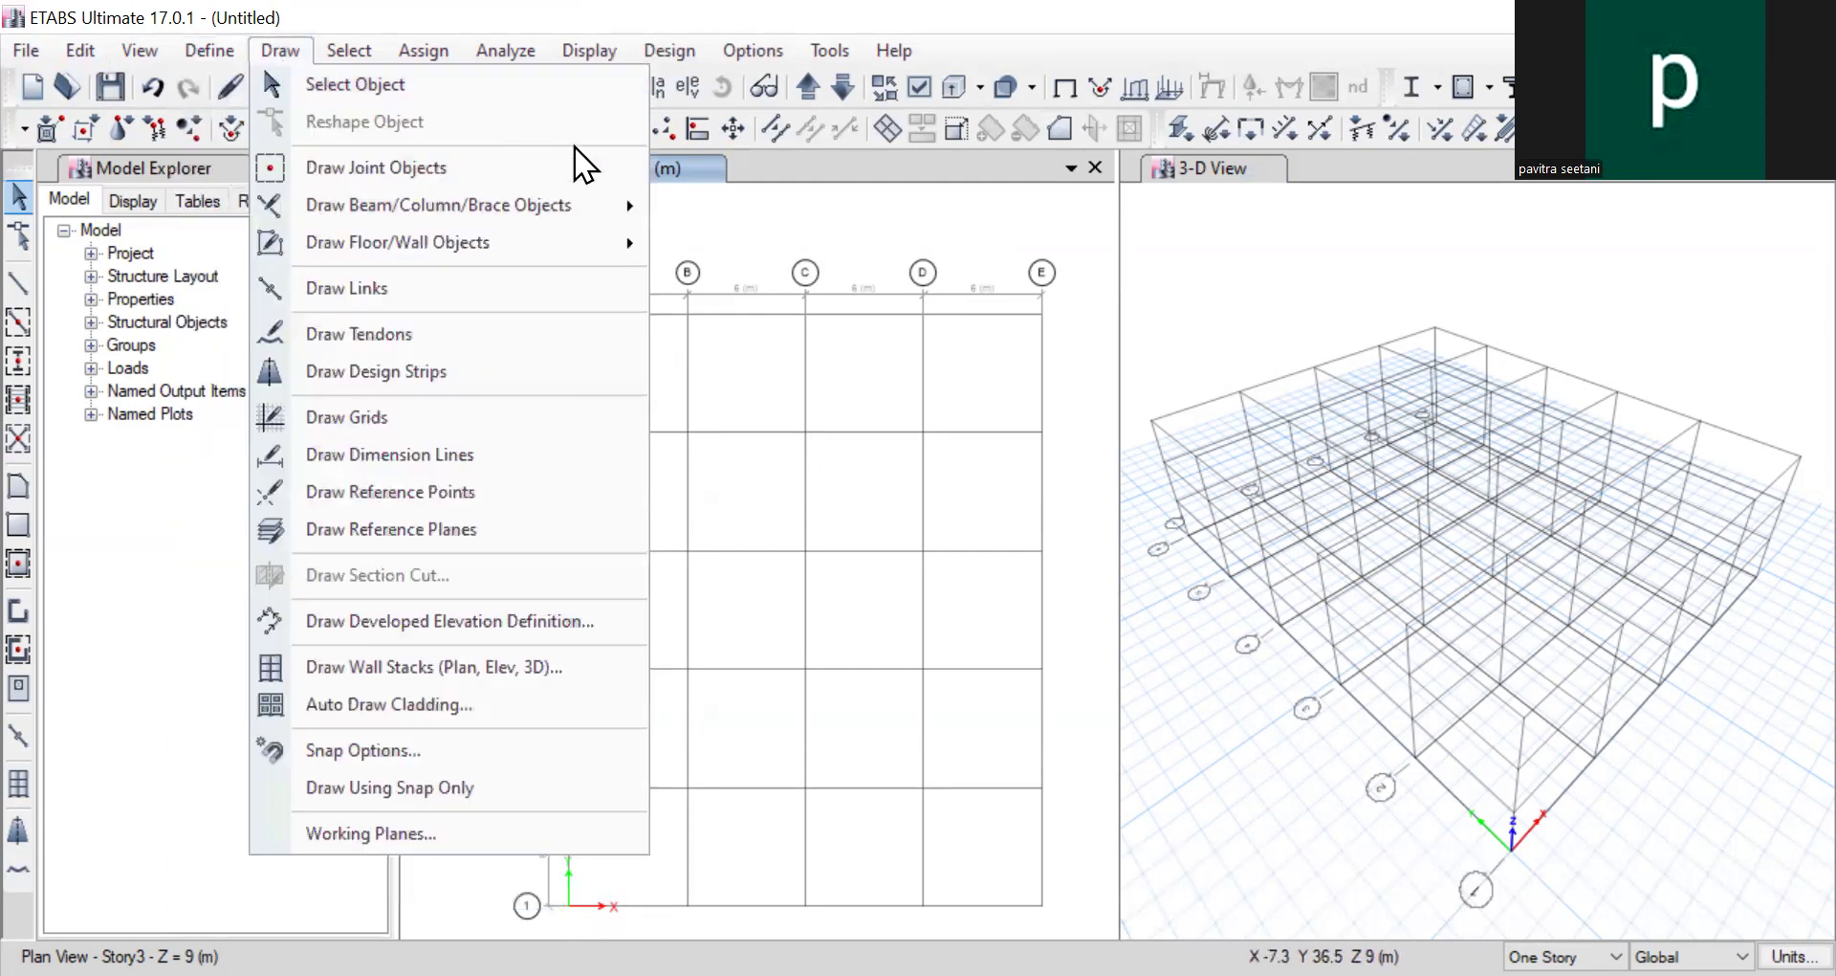
left_click(864, 323)
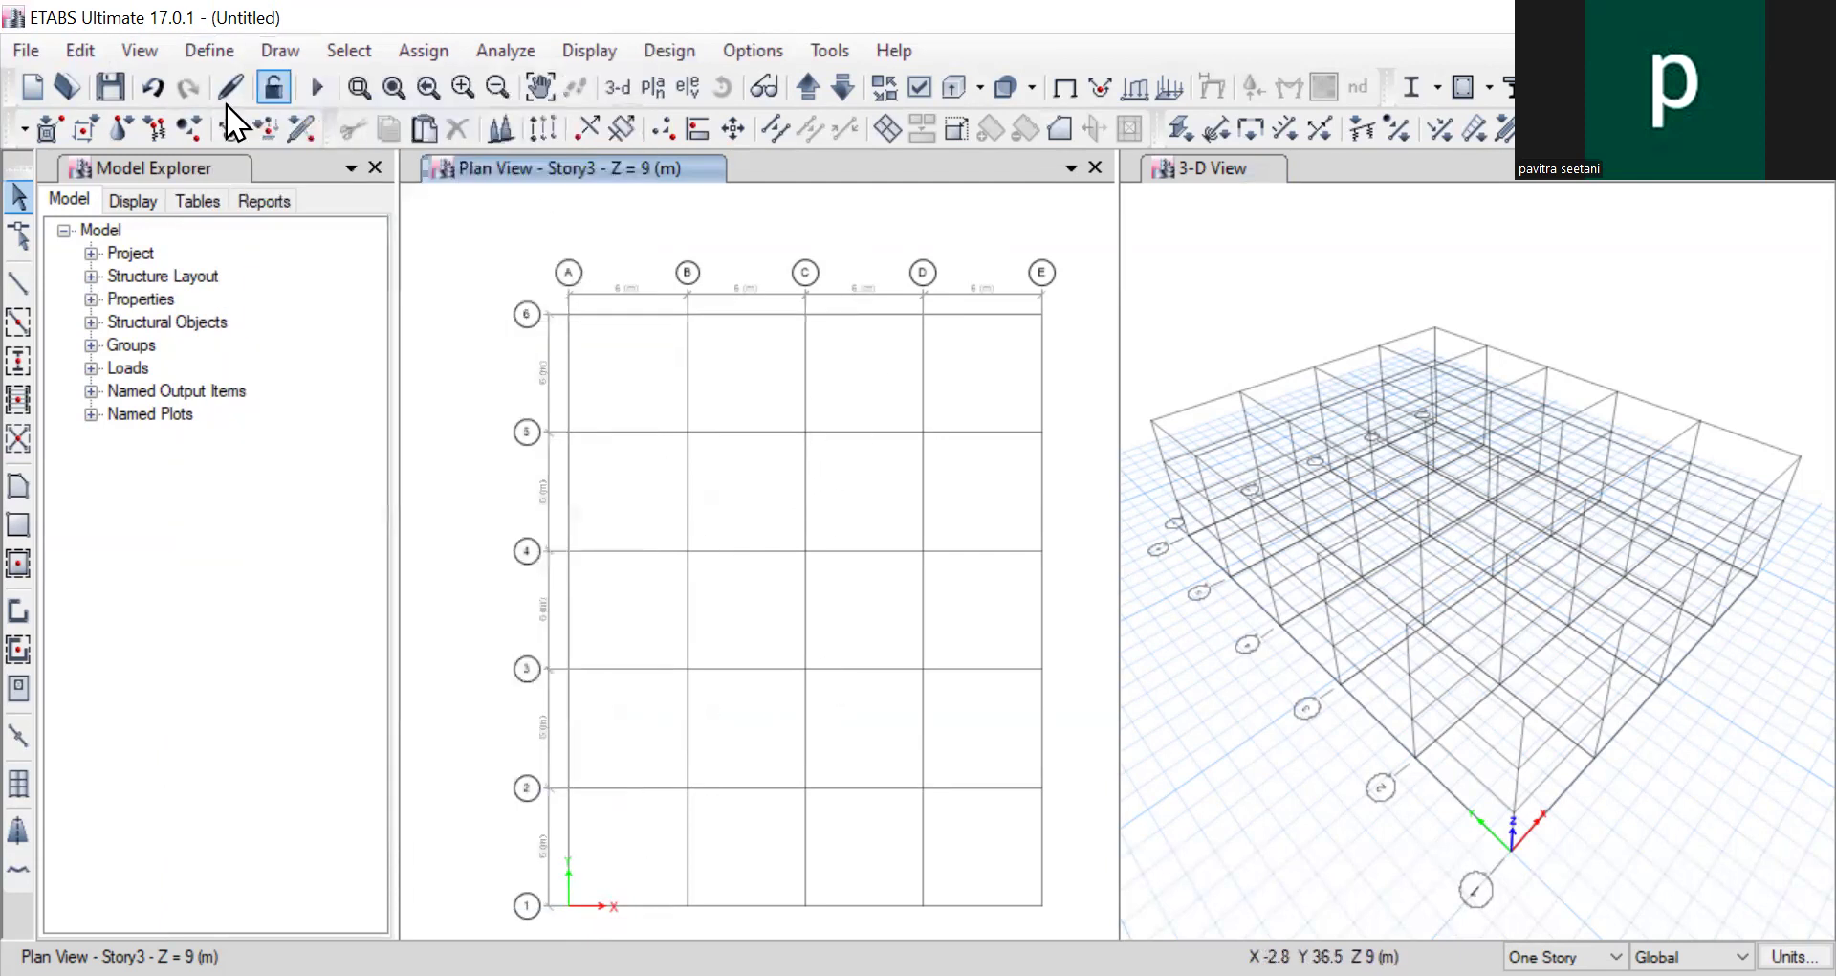
Step: Quick-draw ConcCol columns at all grid intersections from A to E and 1 to 6, applied to all stories
left_click(18, 361)
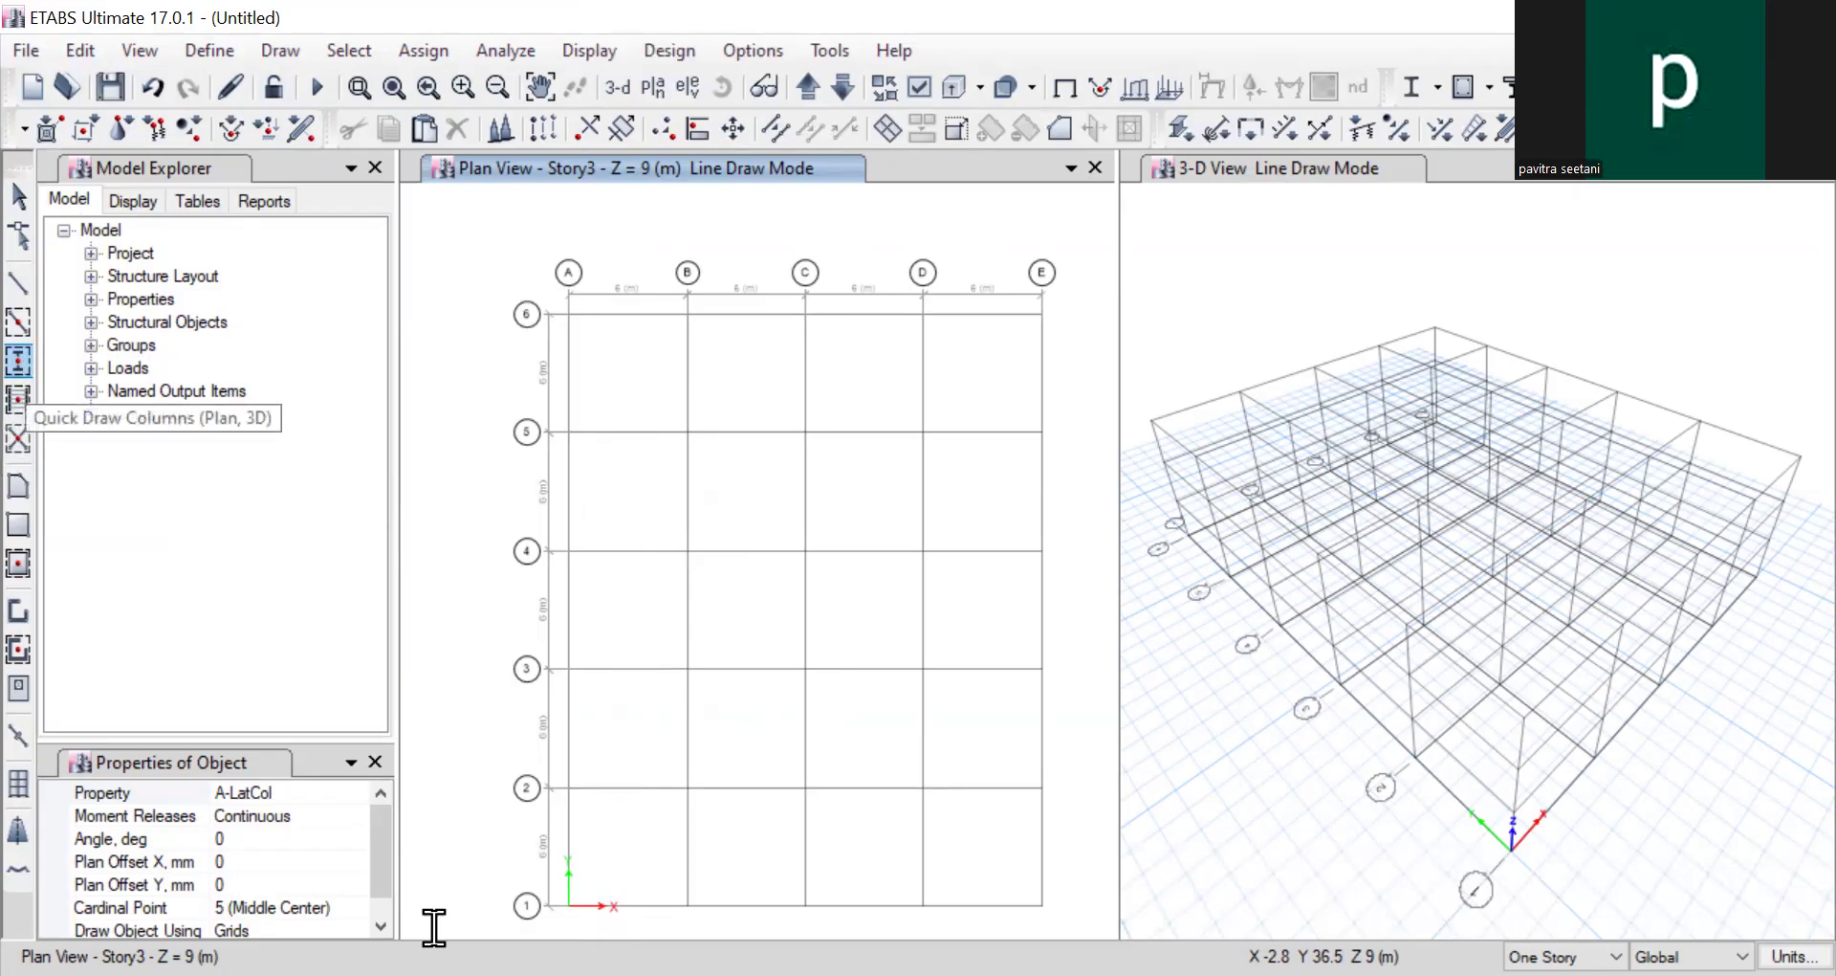
left_click(345, 790)
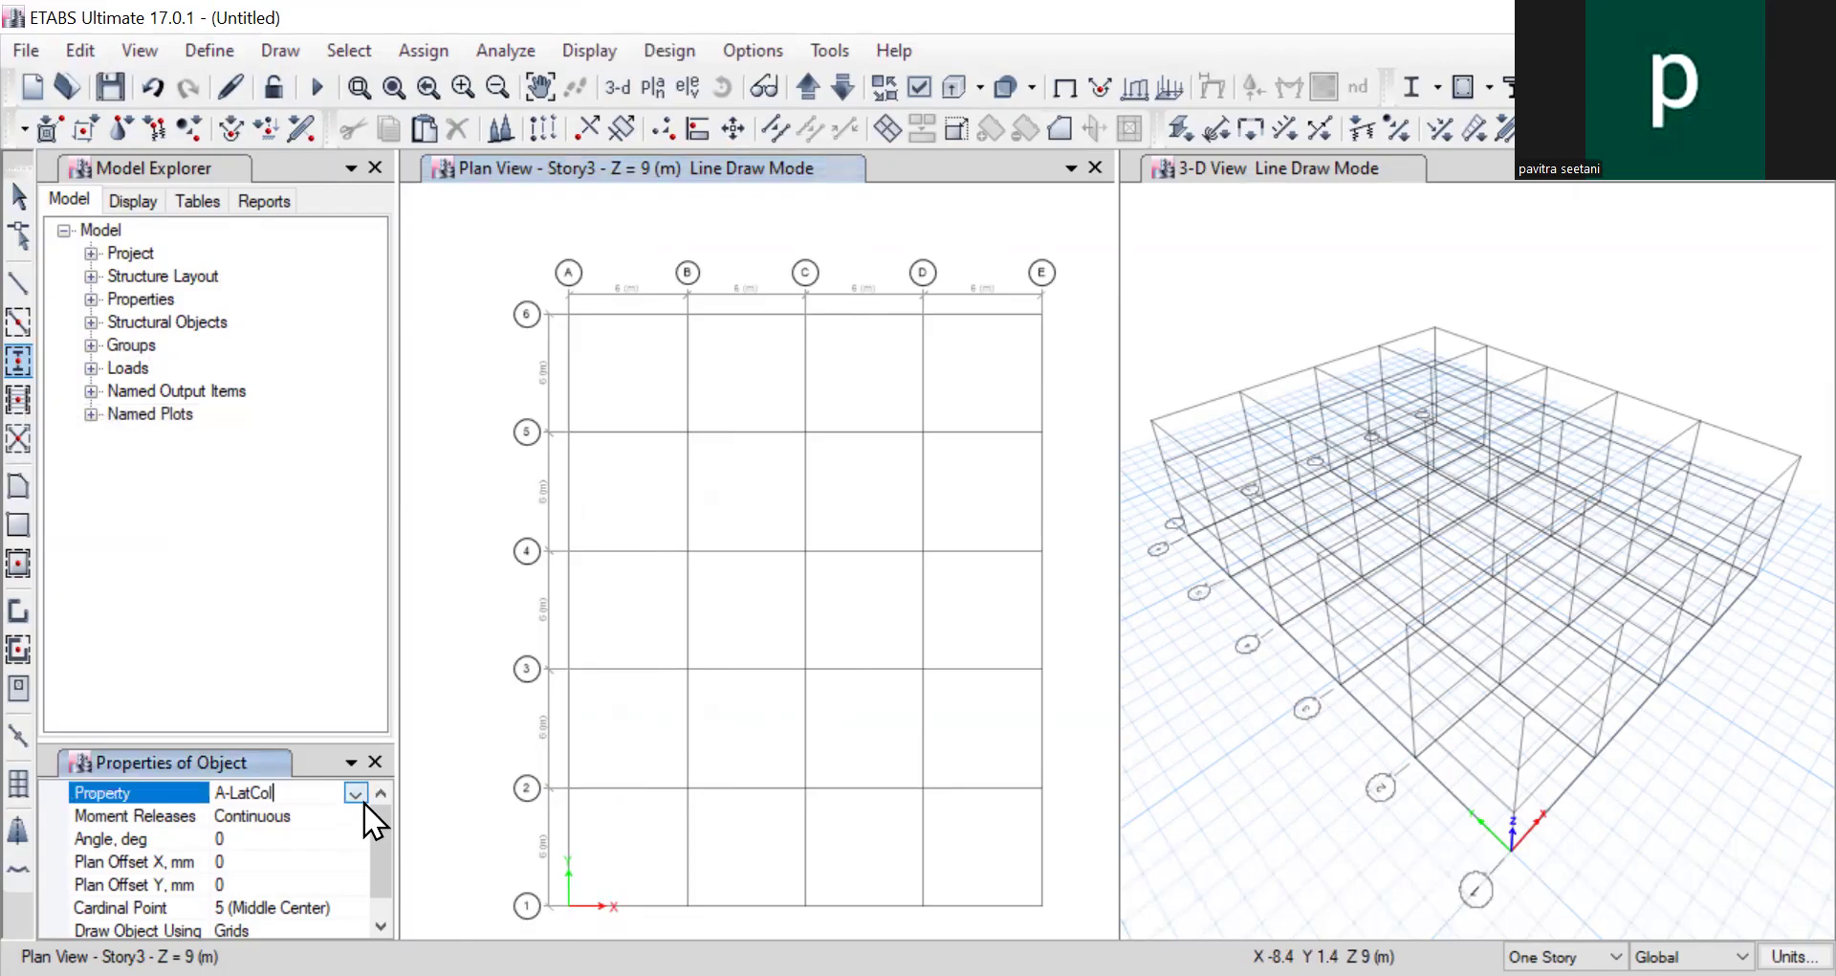
left_click(358, 794)
scroll(278, 866, "down", 2)
scroll(278, 851, "up", 2)
scroll(280, 847, "down", 1)
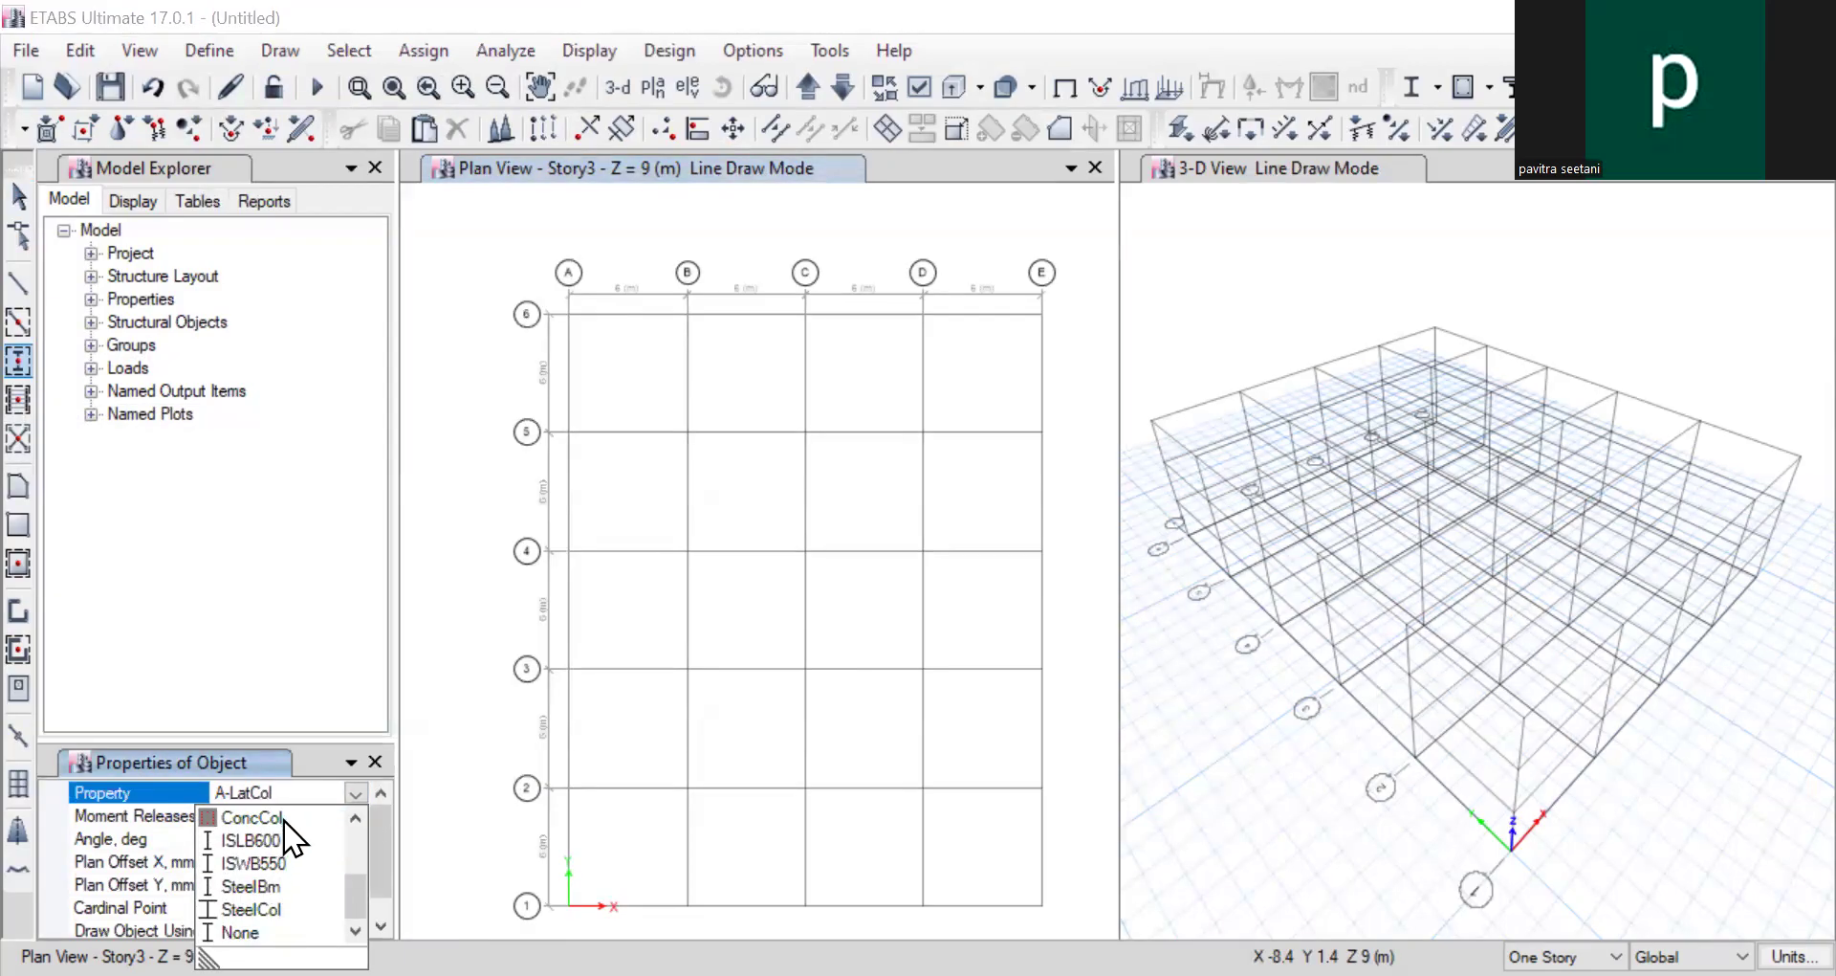
left_click(283, 819)
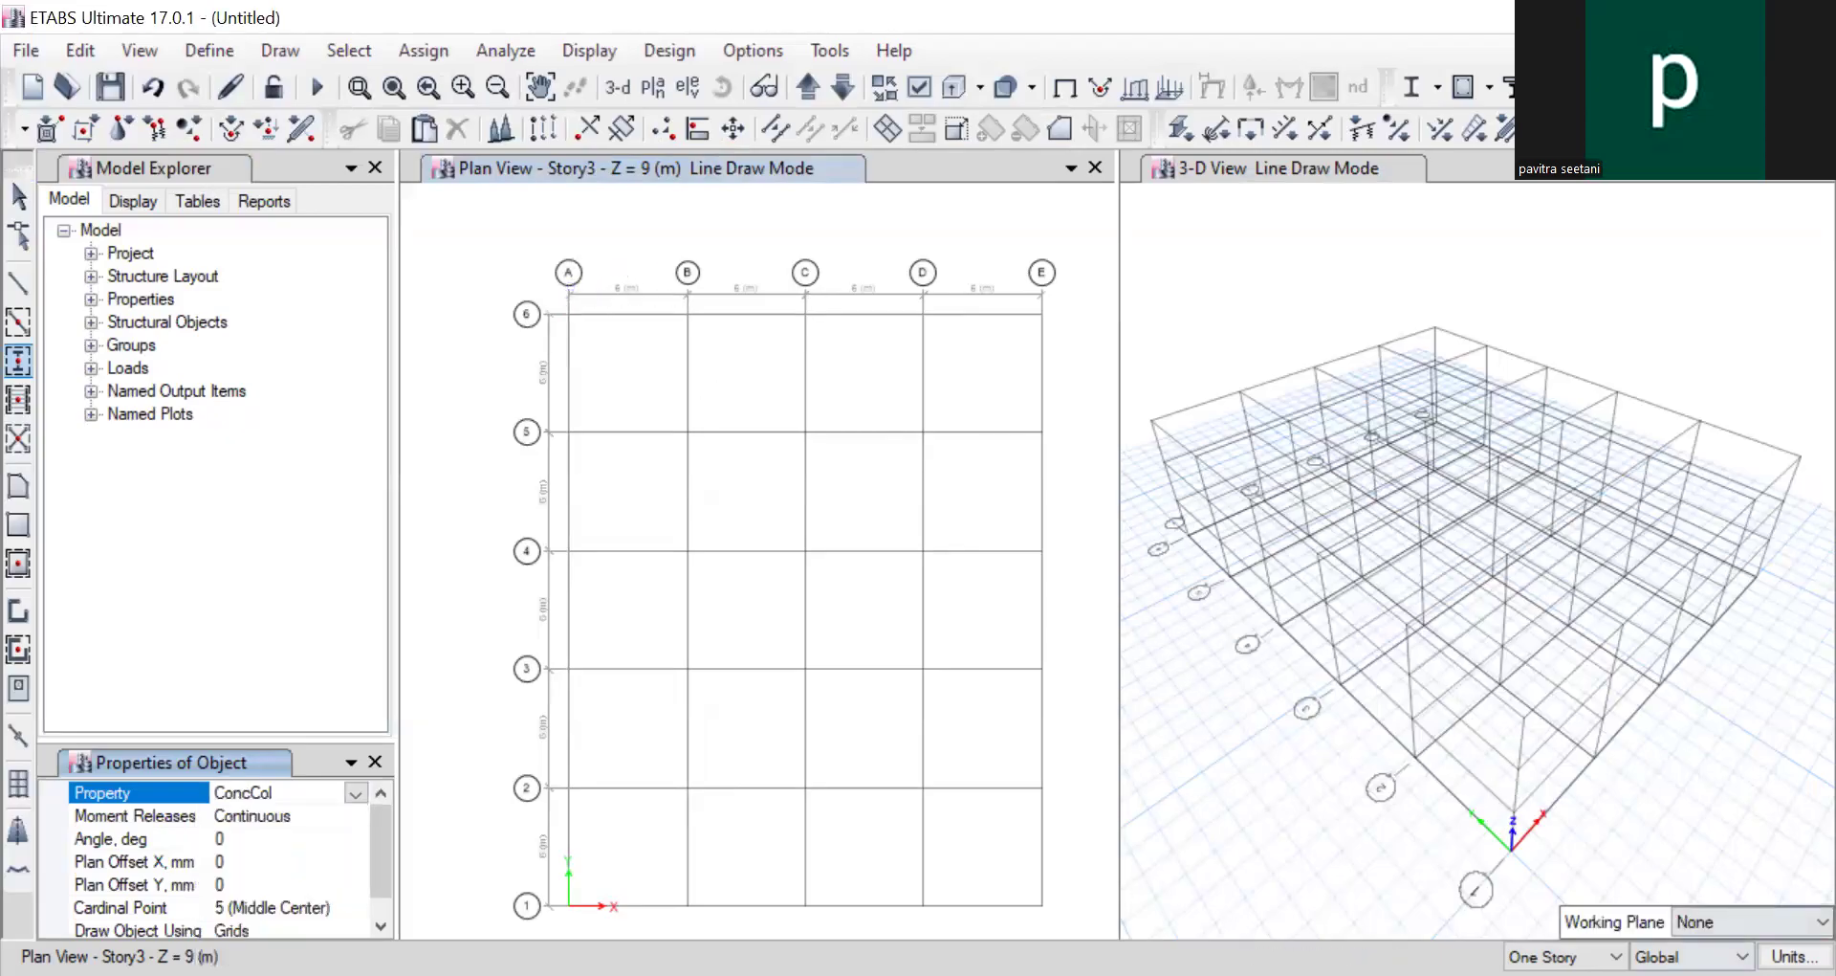
left_click(1615, 957)
left_click(1569, 975)
mouse_move(562, 306)
left_mouse_down()
mouse_move(586, 372)
mouse_move(954, 849)
mouse_move(1084, 921)
left_mouse_up()
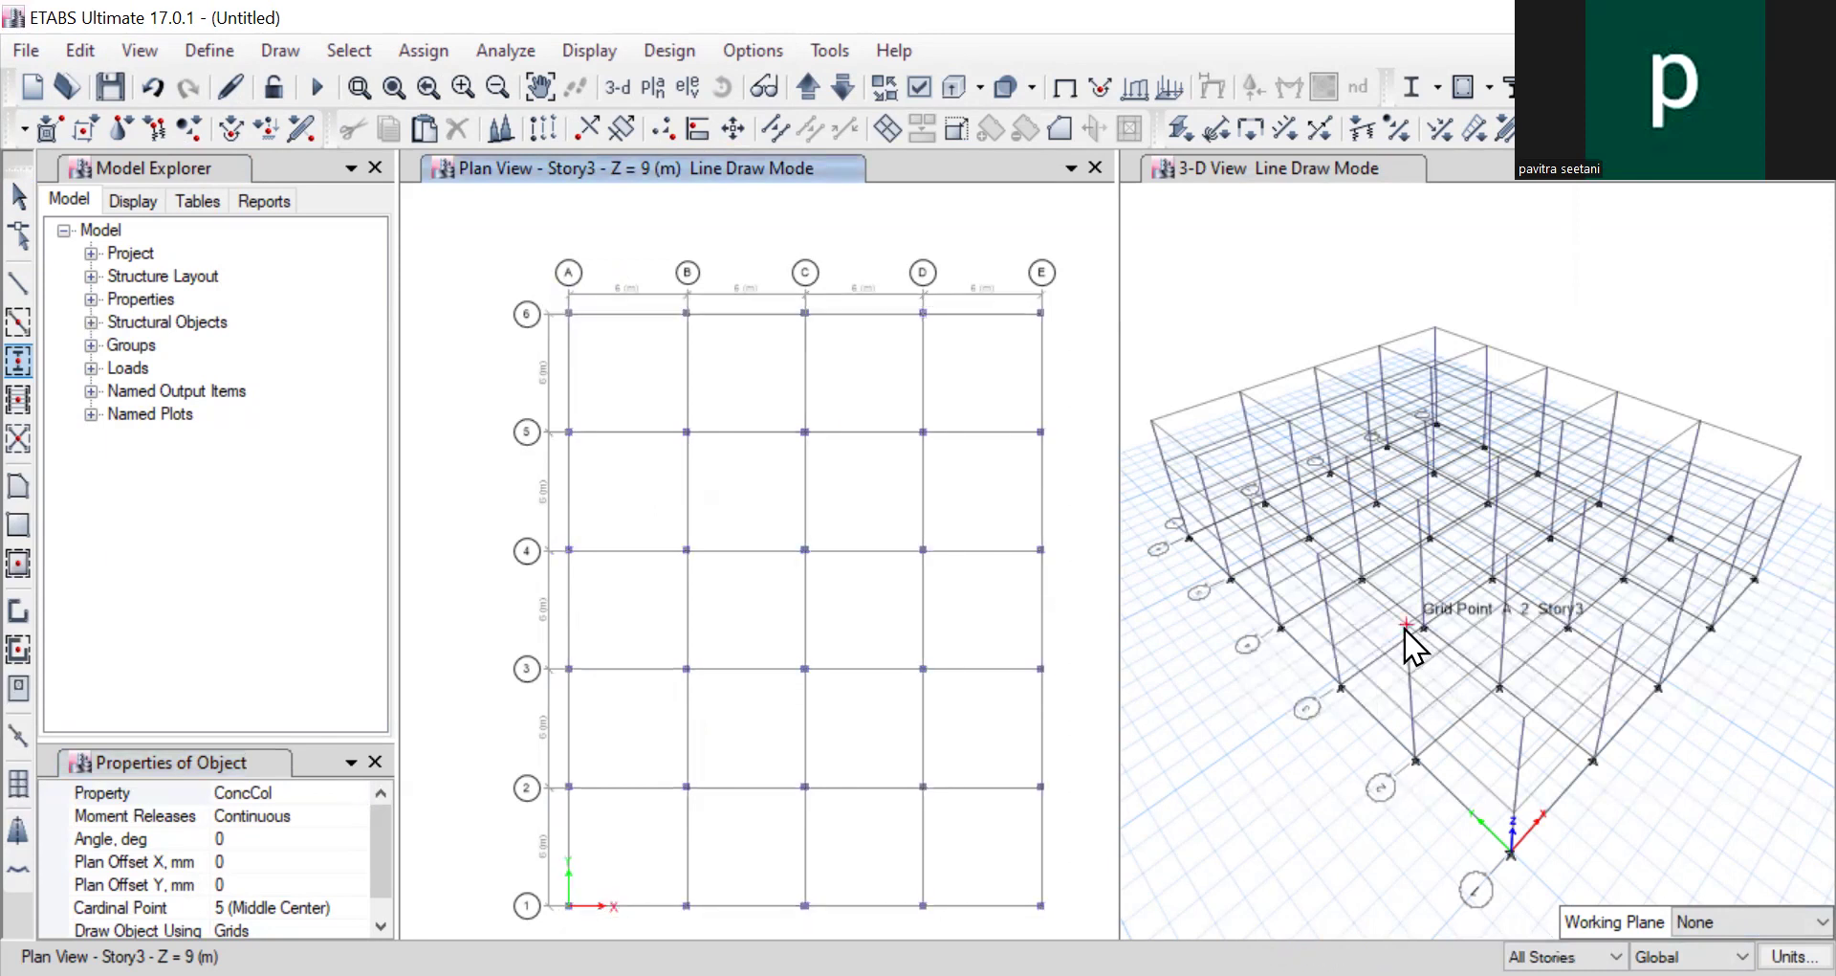
Step: Quick-draw ConcBm beams along all grid lines from A to E and 1 to 6, applied to all stories
scroll(1370, 660, "up", 3)
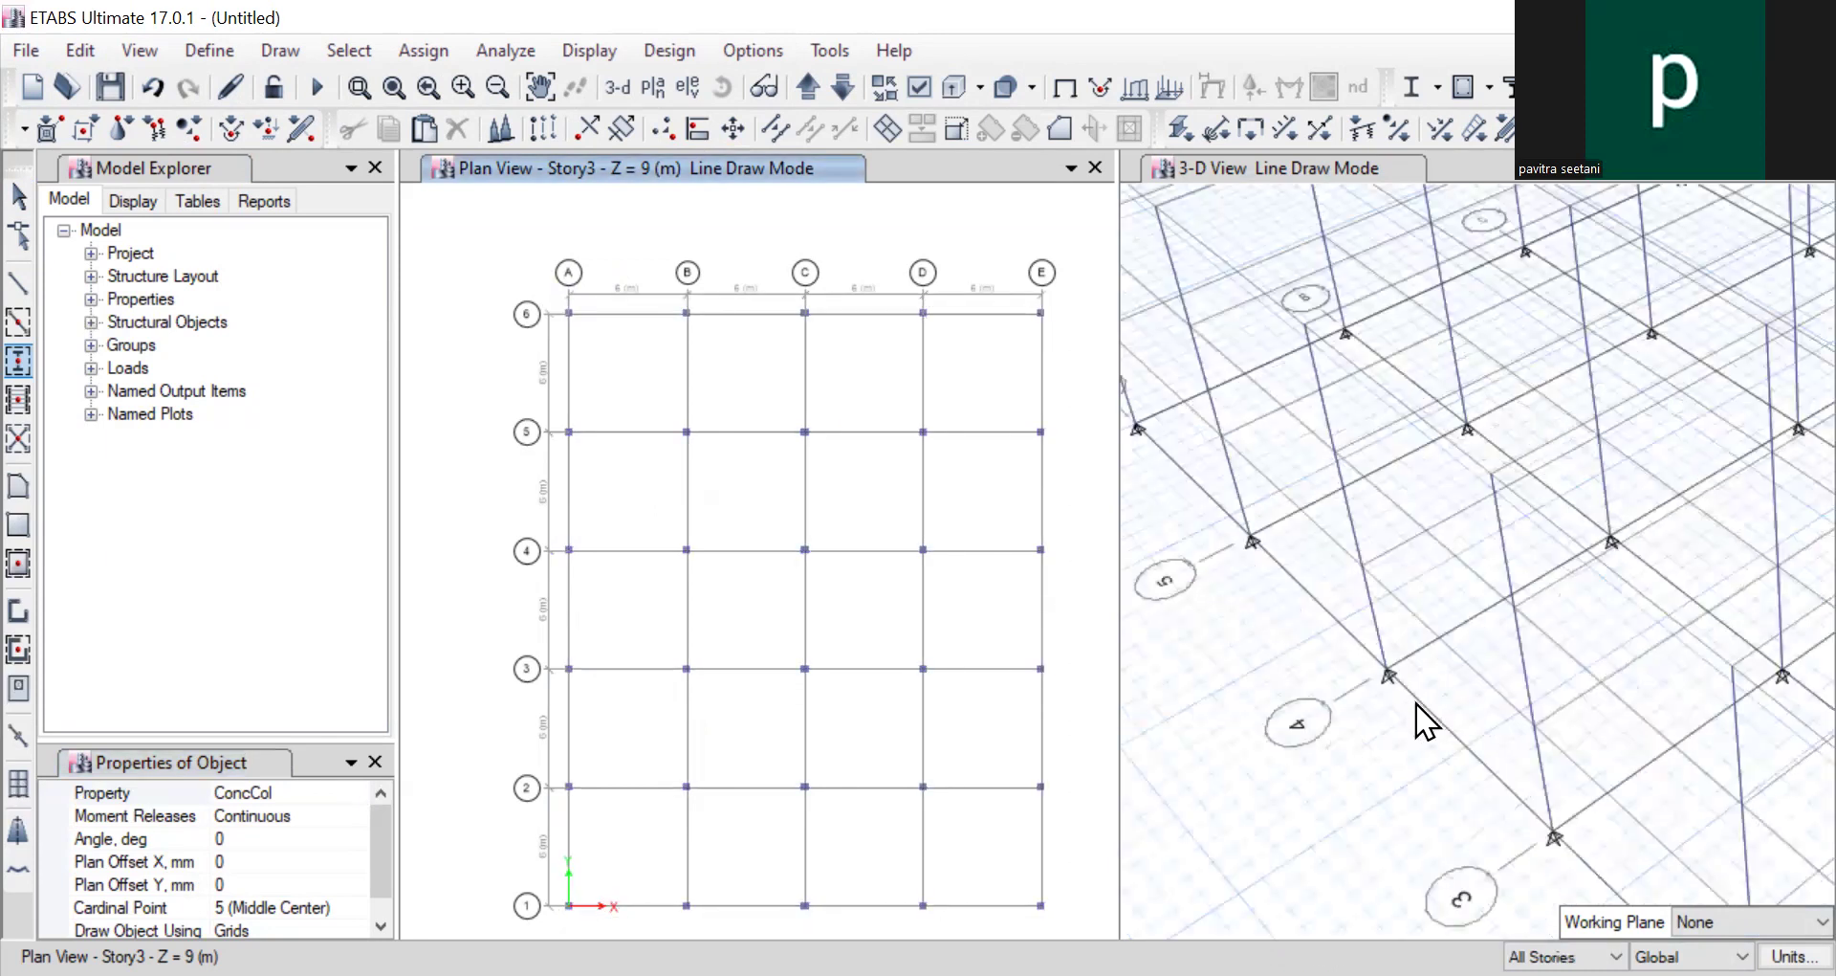
scroll(1417, 703, "down", 3)
middle_click_drag(1354, 691, 1285, 677)
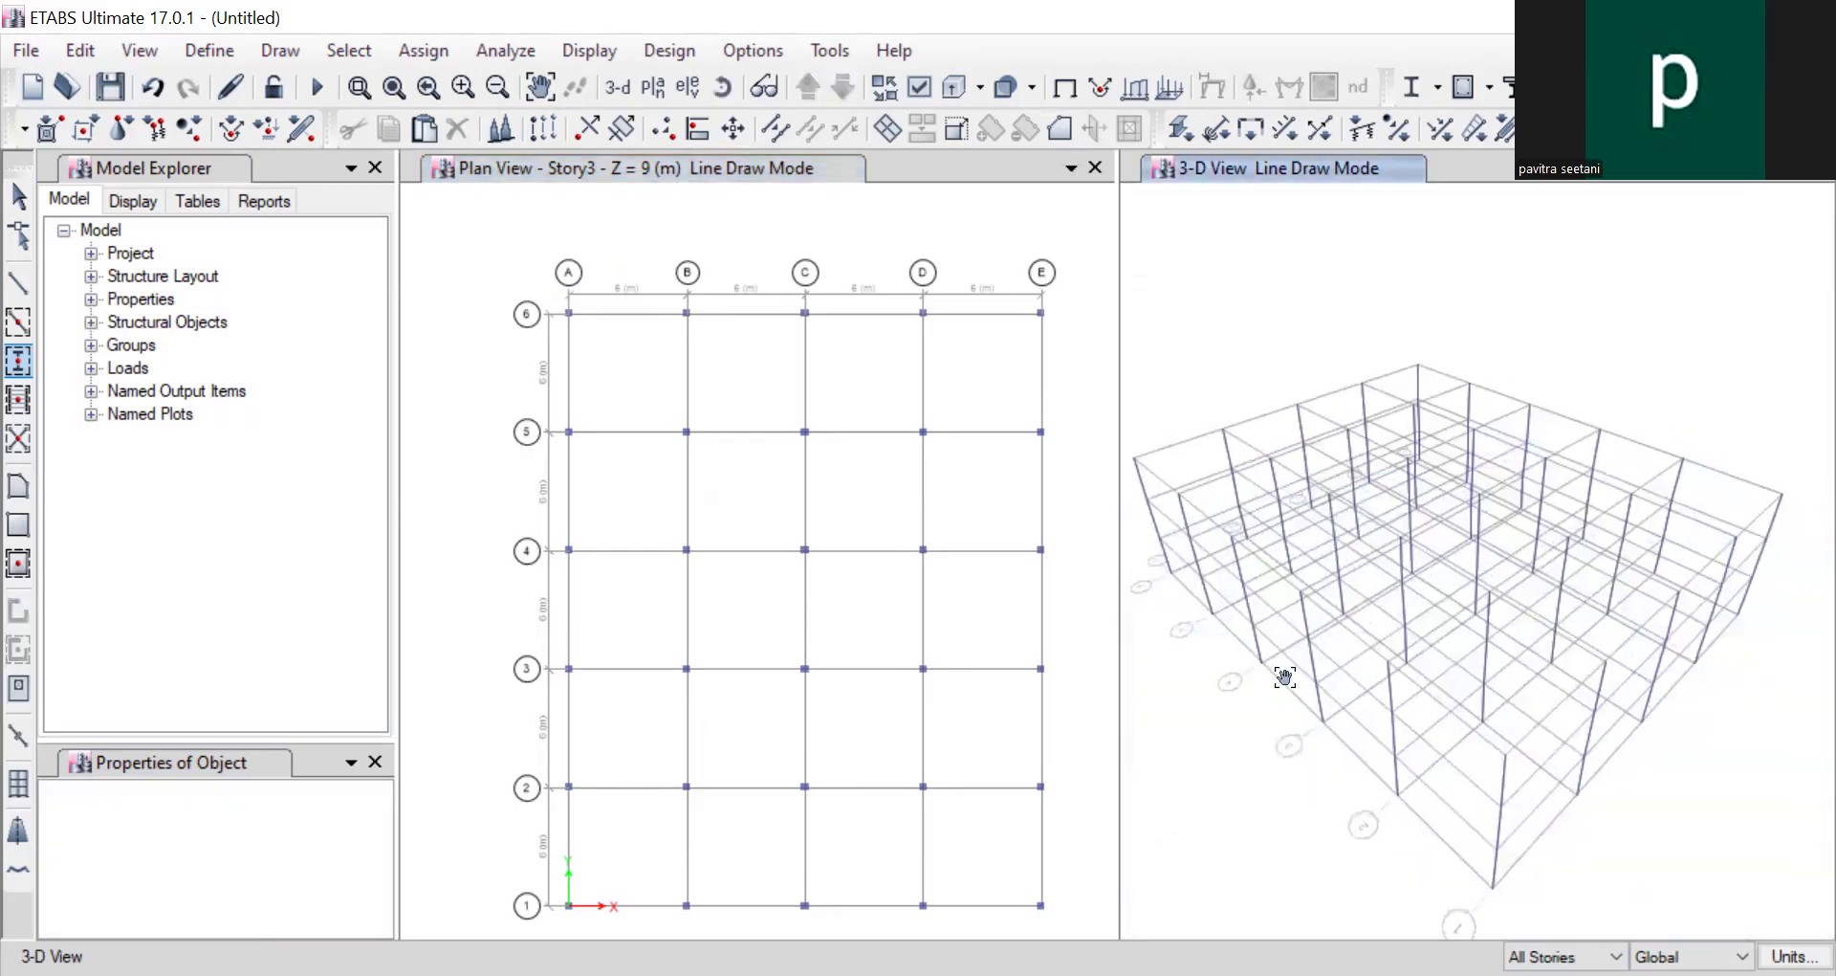
left_click(19, 323)
left_click(346, 815)
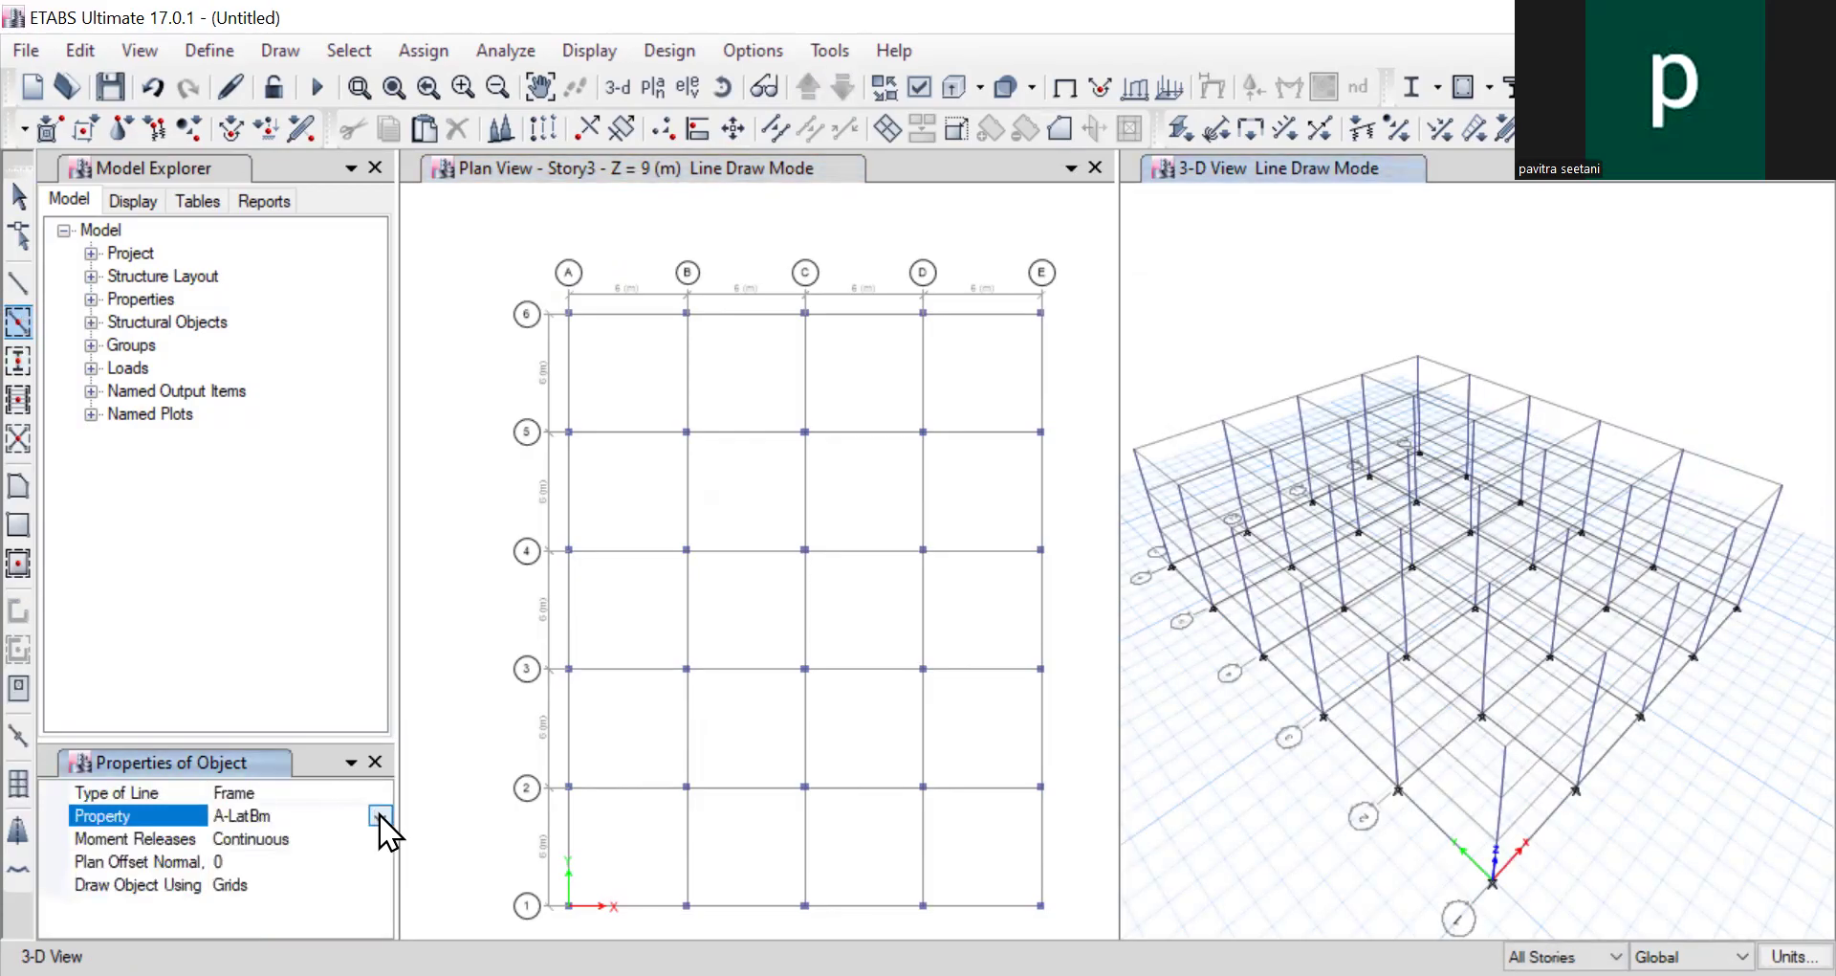
left_click(380, 815)
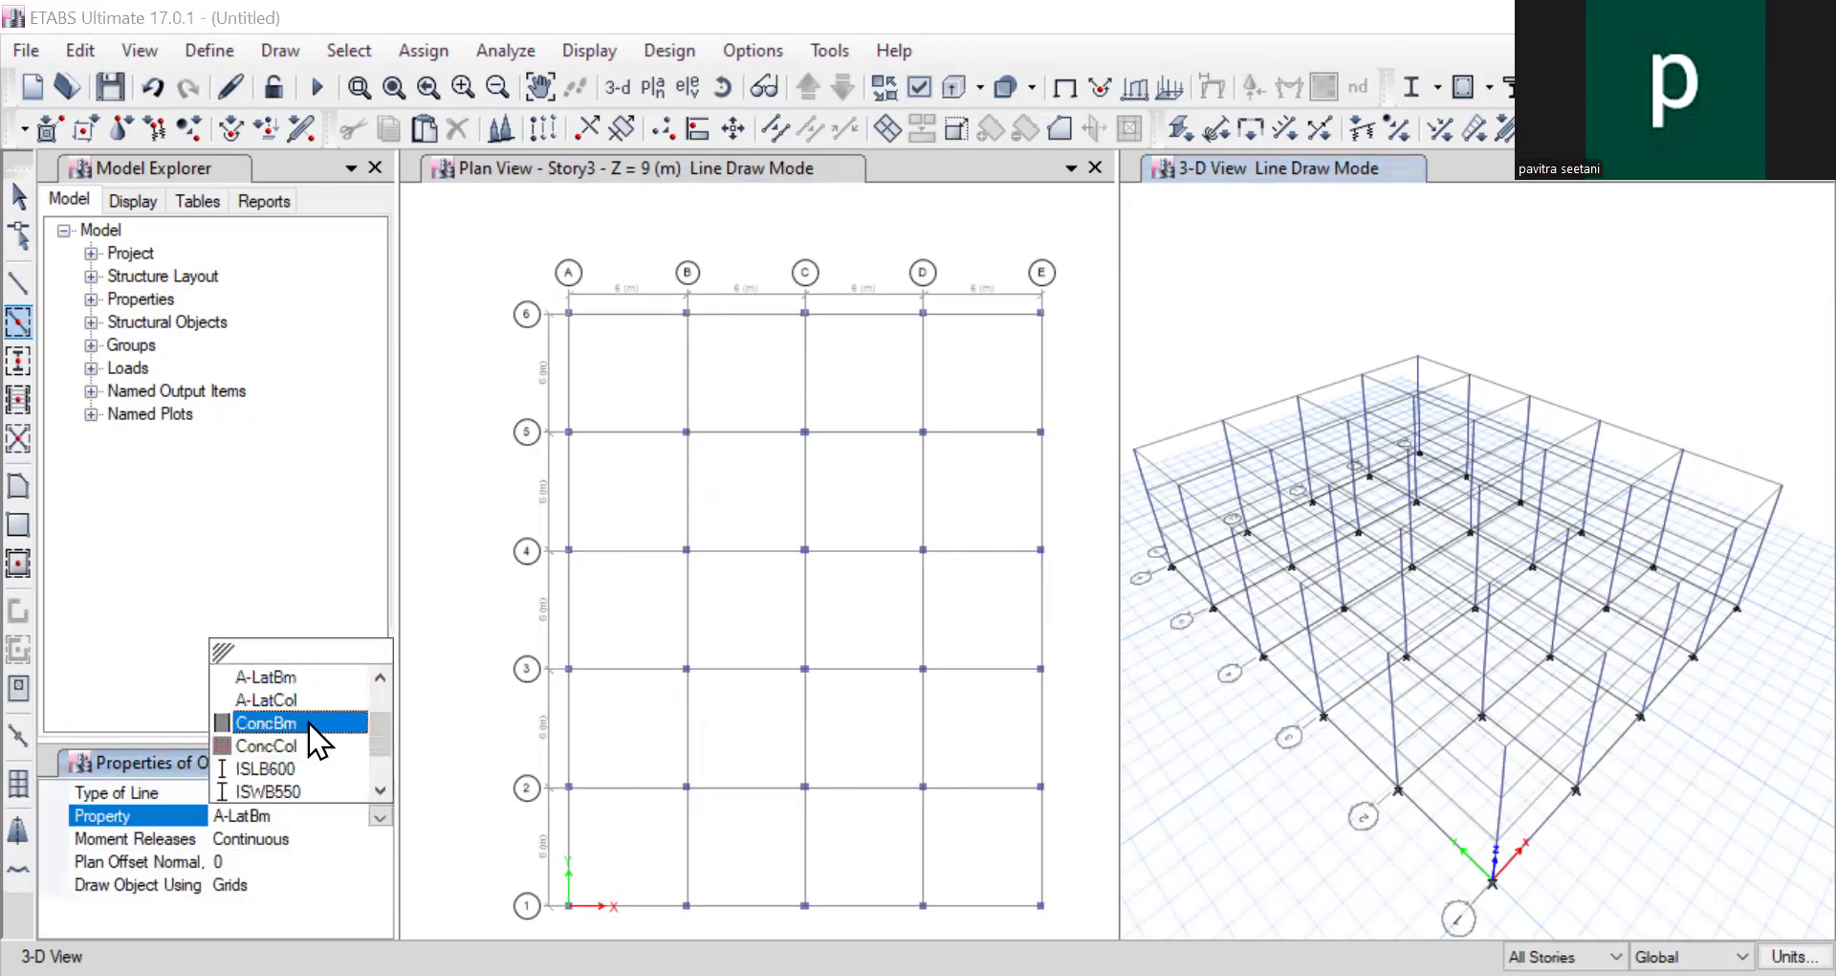
left_click(308, 721)
mouse_move(553, 295)
left_mouse_down()
mouse_move(942, 819)
mouse_move(1114, 909)
left_mouse_up()
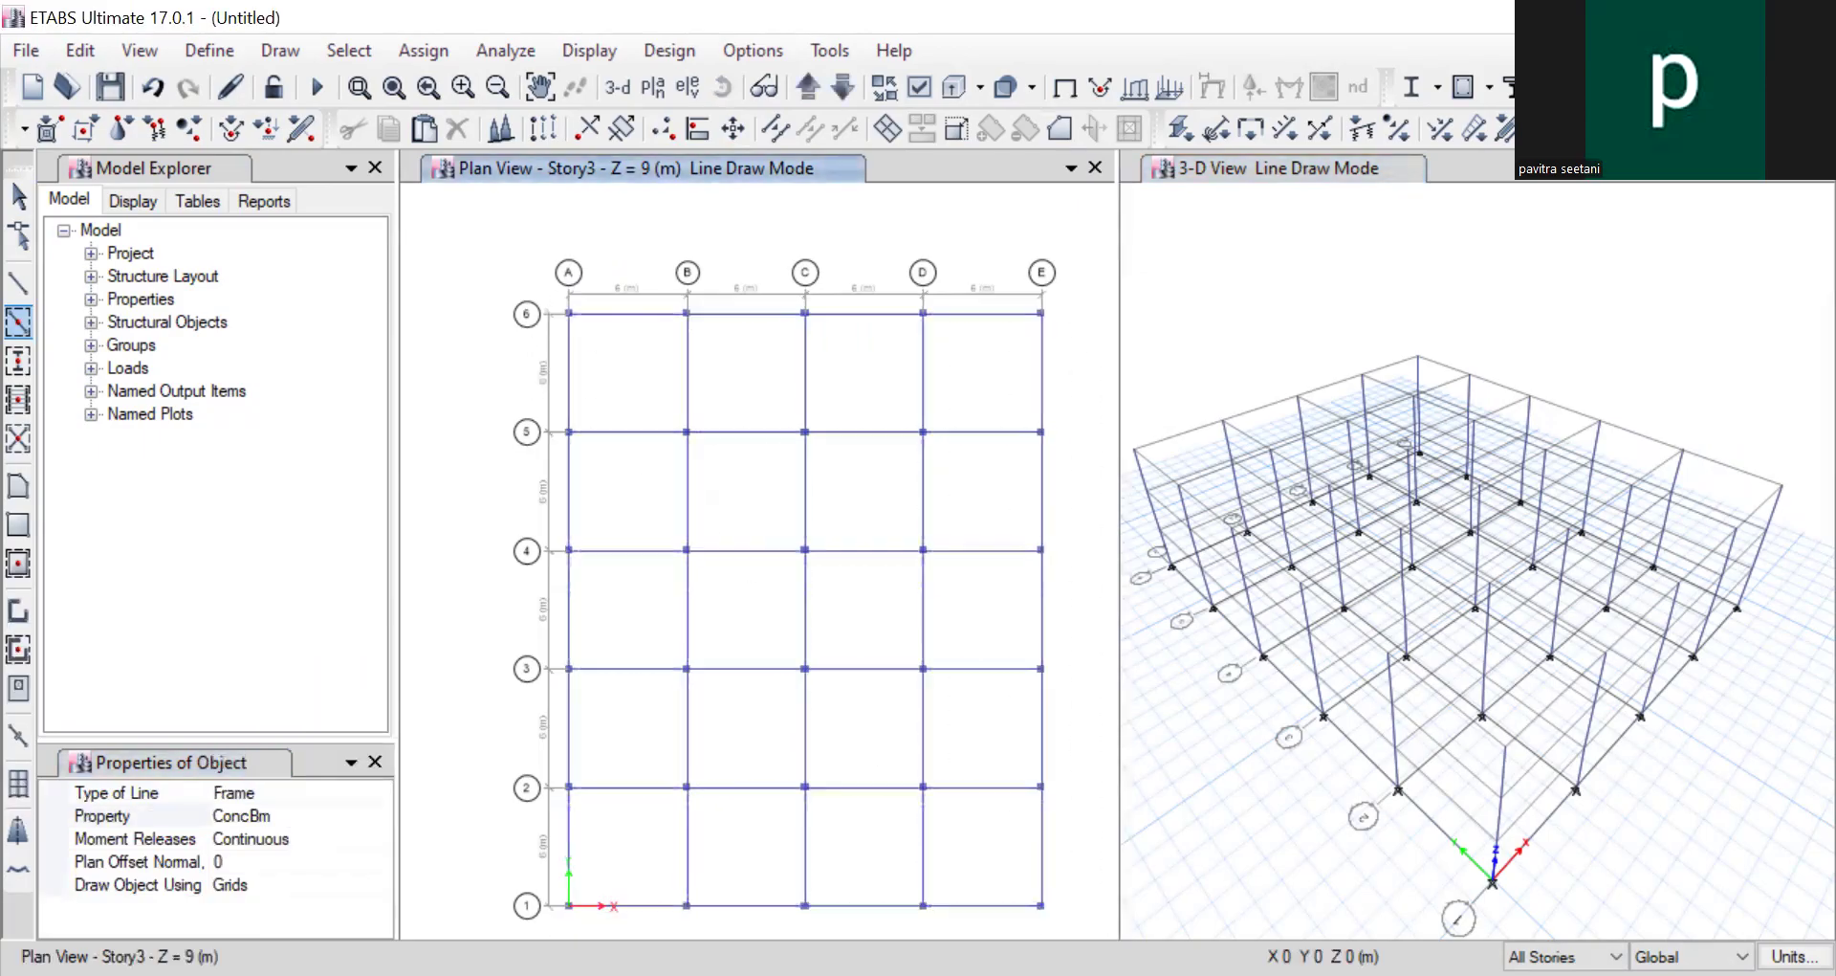
Step: Quick-draw Slab1 floor slabs in all bays between grids A and B, and in the bay between B–C and 5–6
left_click(21, 566)
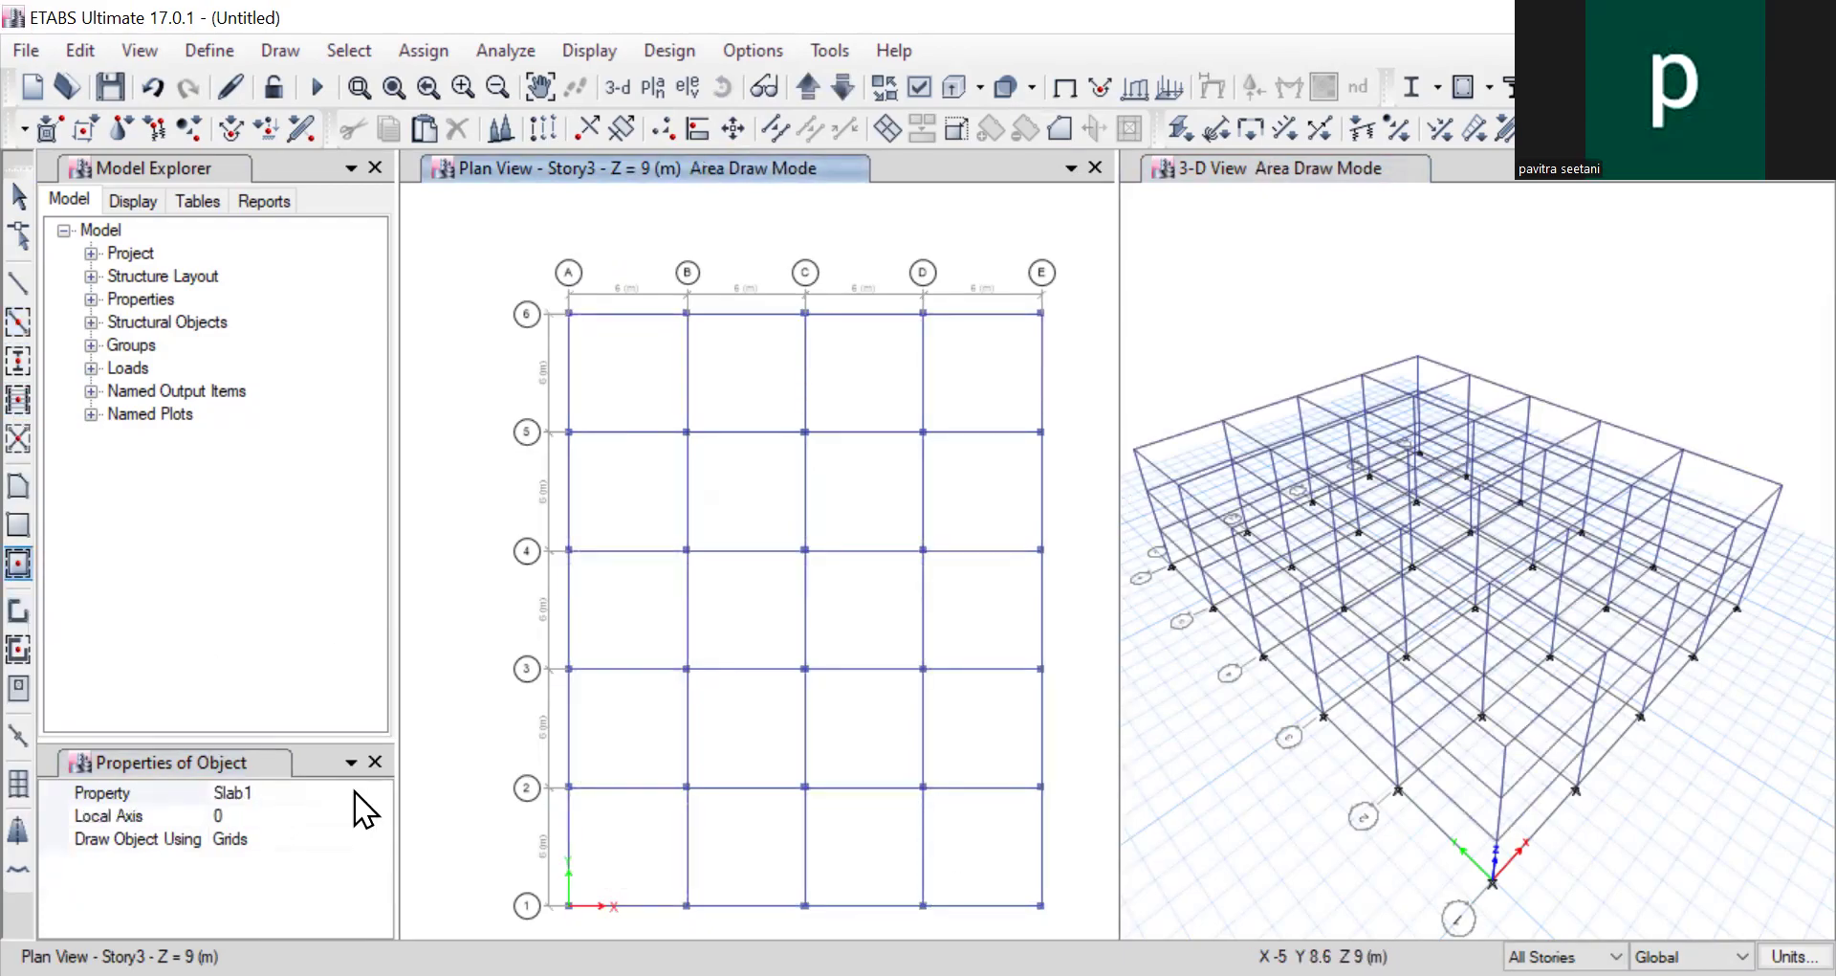
left_click(382, 796)
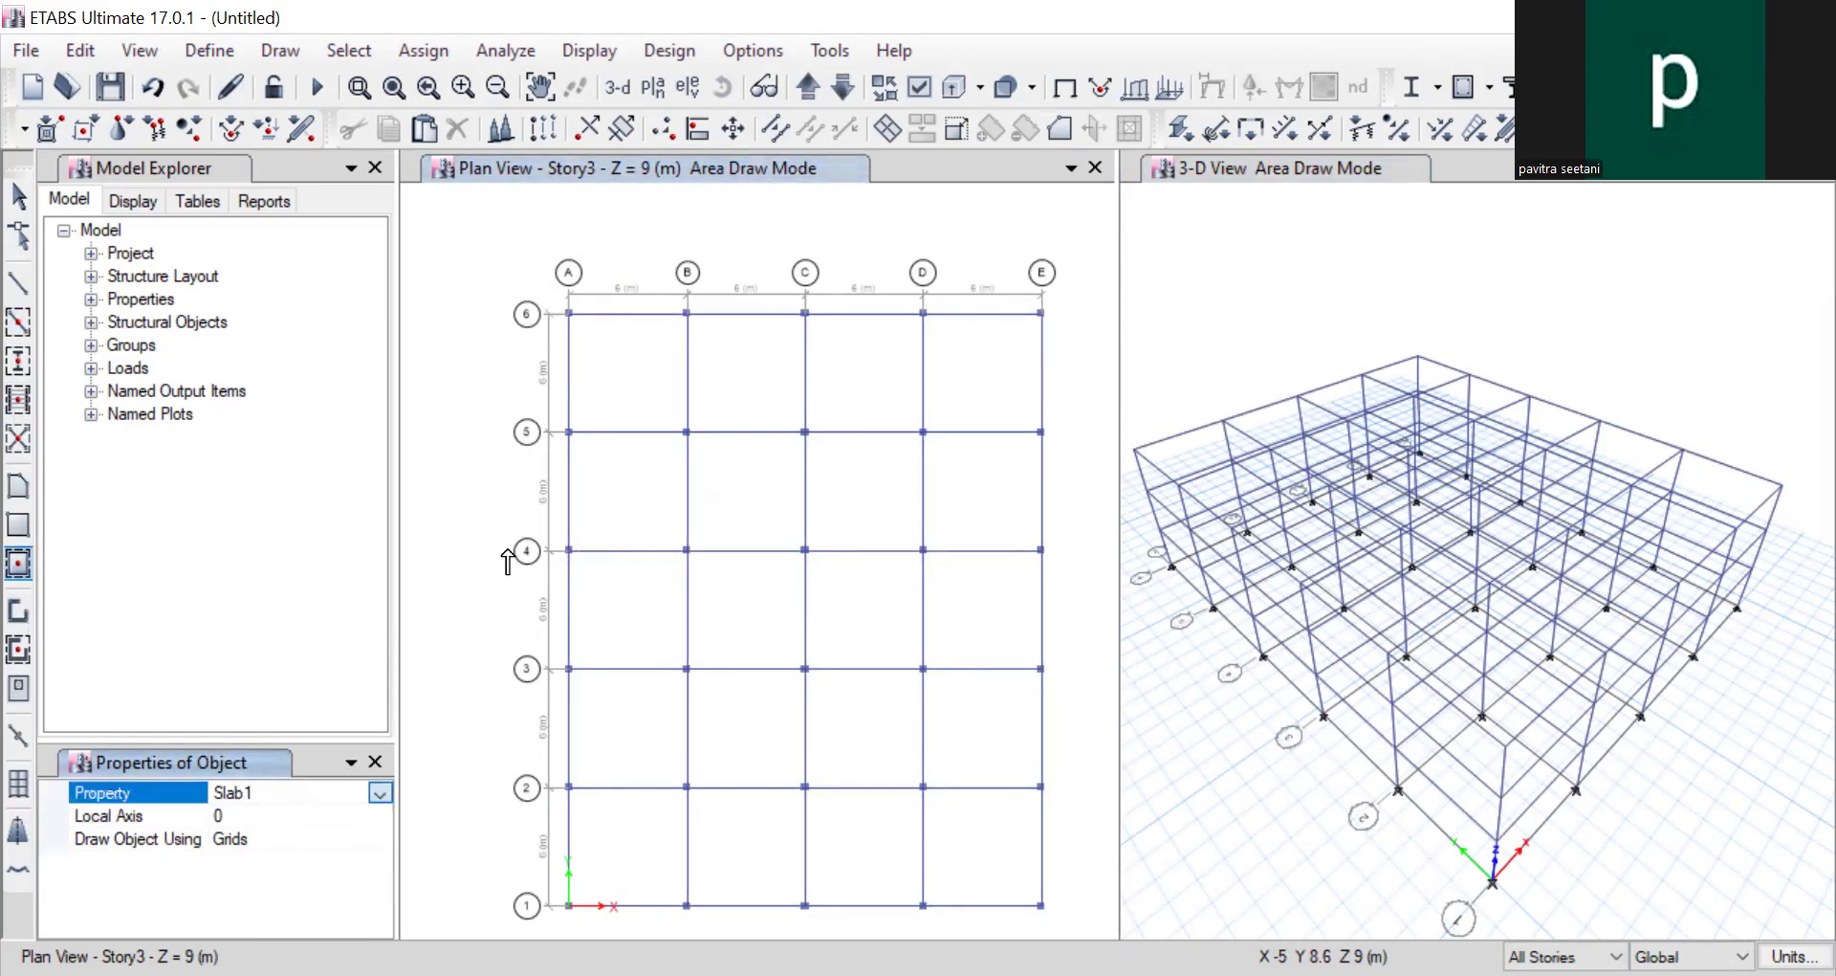
left_click(774, 412)
left_click(675, 378)
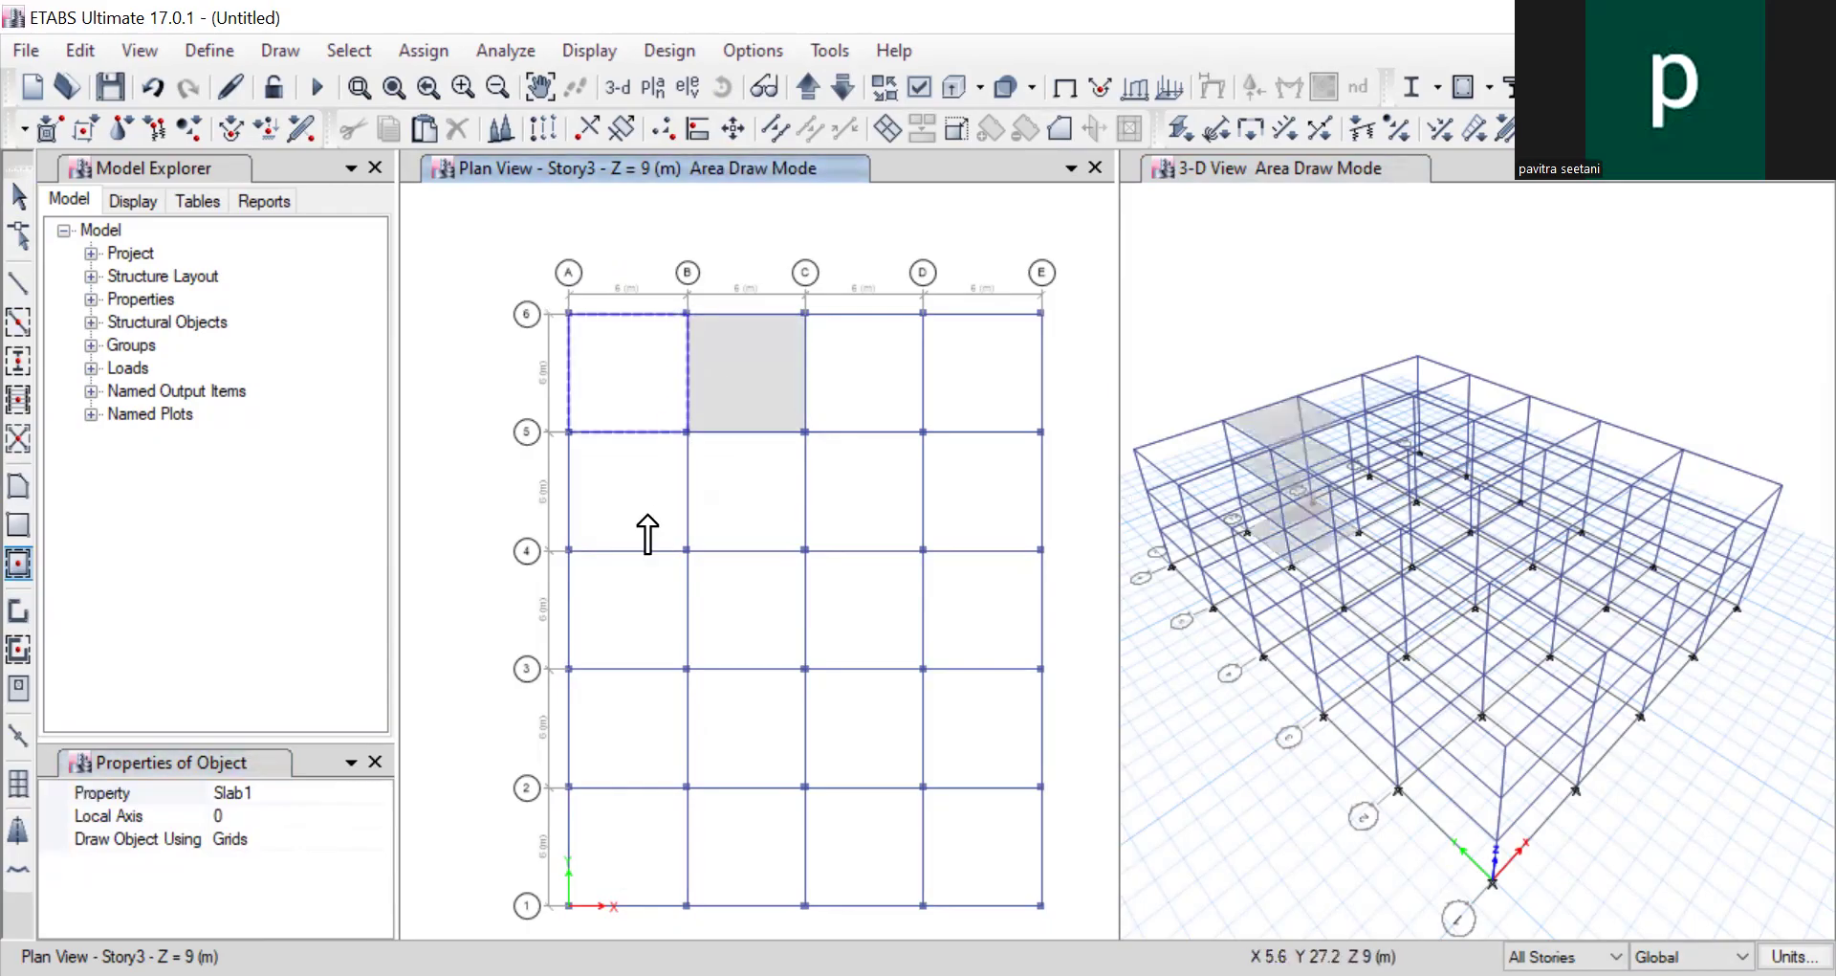
left_click(648, 514)
left_click(648, 596)
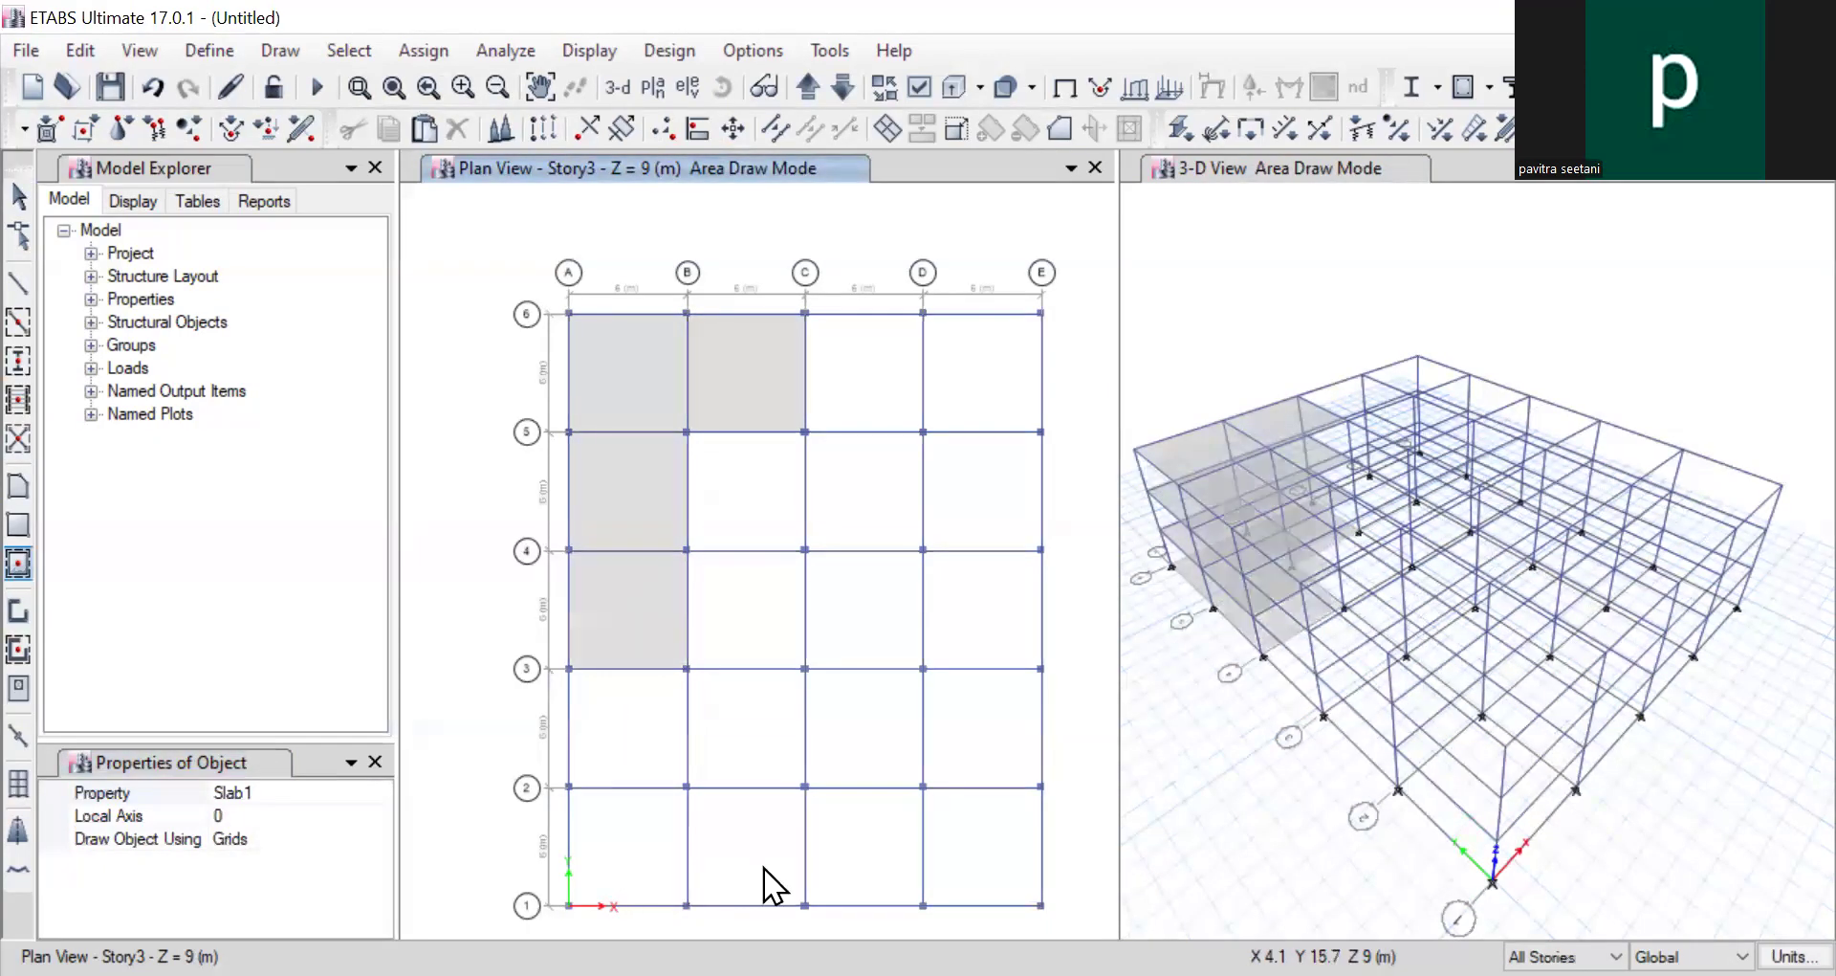
left_click(614, 711)
left_click(638, 866)
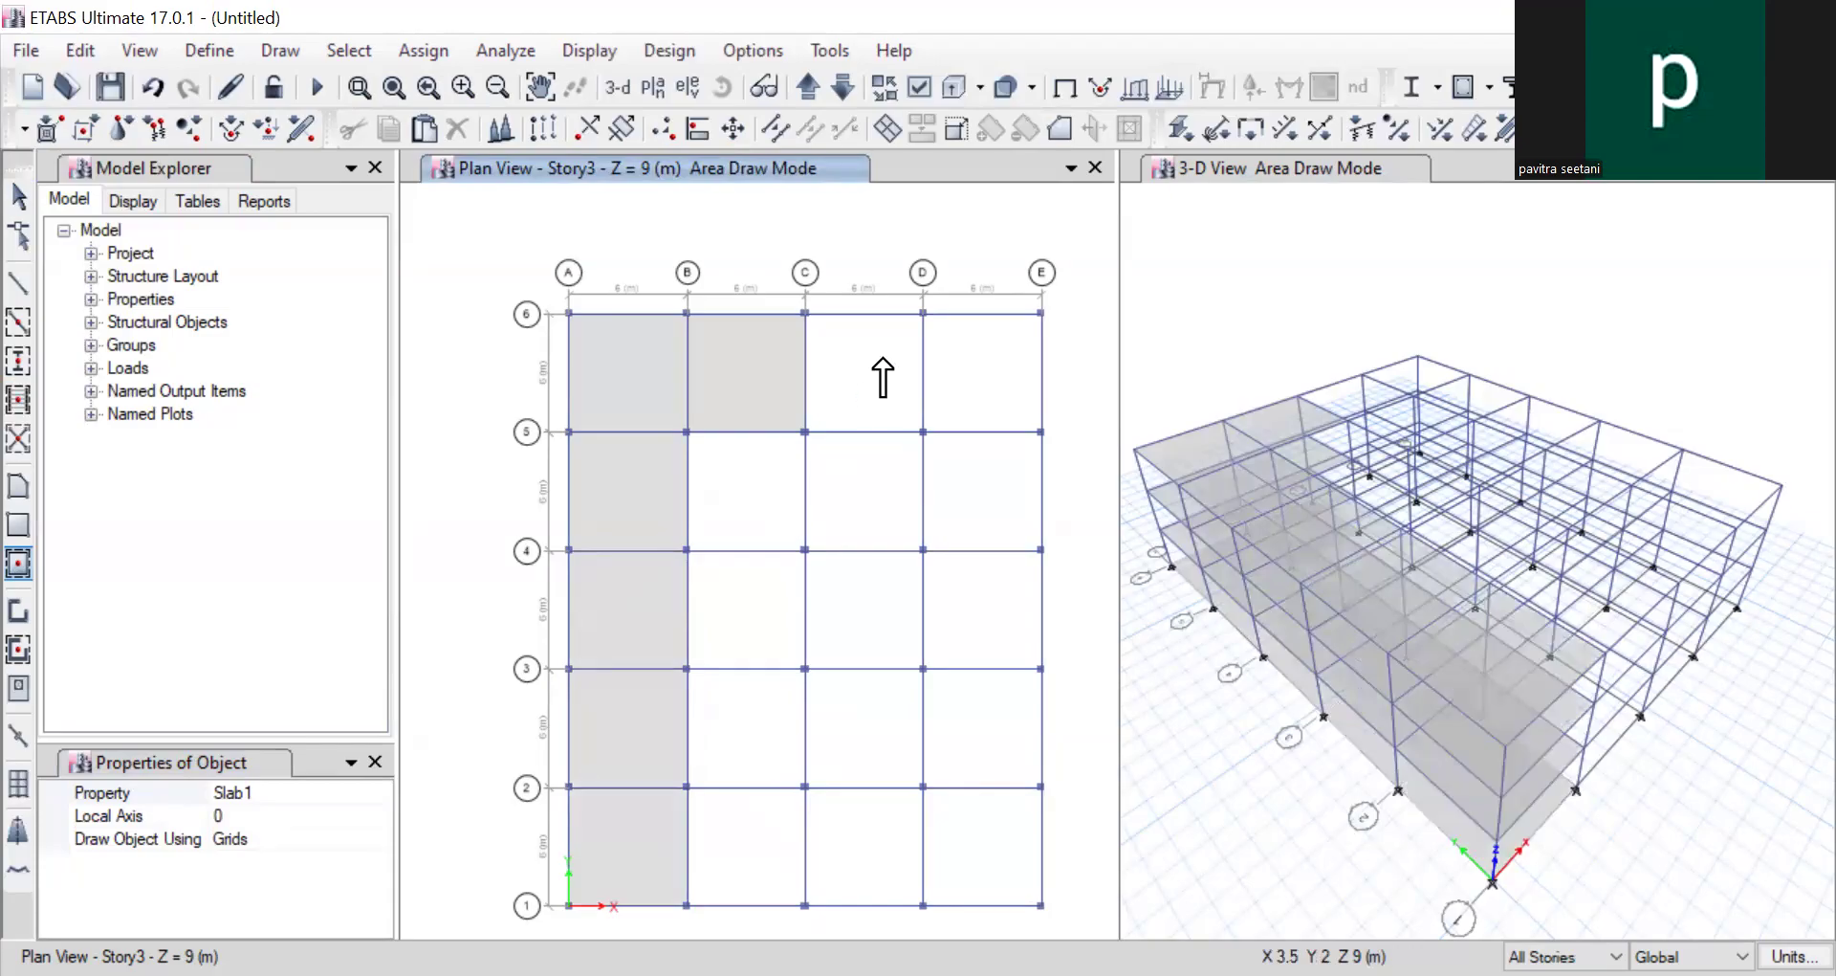
Step: Fill the remaining bays between grids B and D with Slab1 floor slabs on all stories
left_click(763, 866)
left_click(772, 729)
left_click(746, 609)
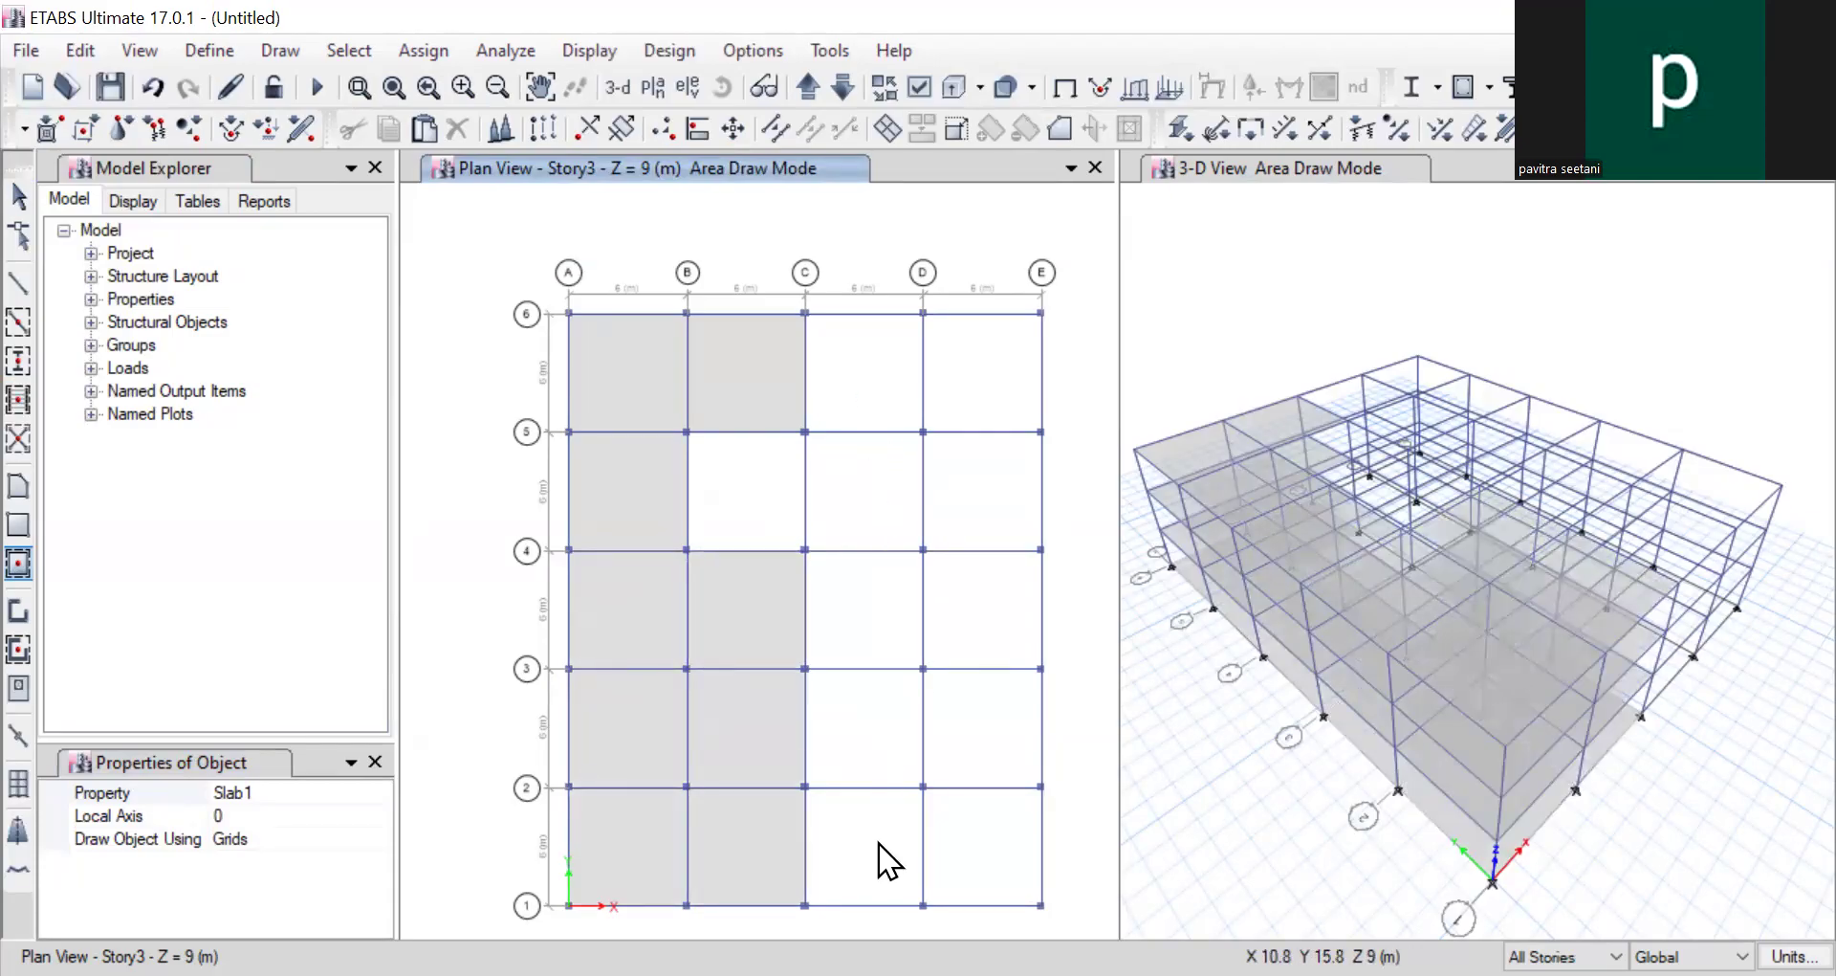
left_click(746, 490)
left_click(864, 373)
left_click(864, 491)
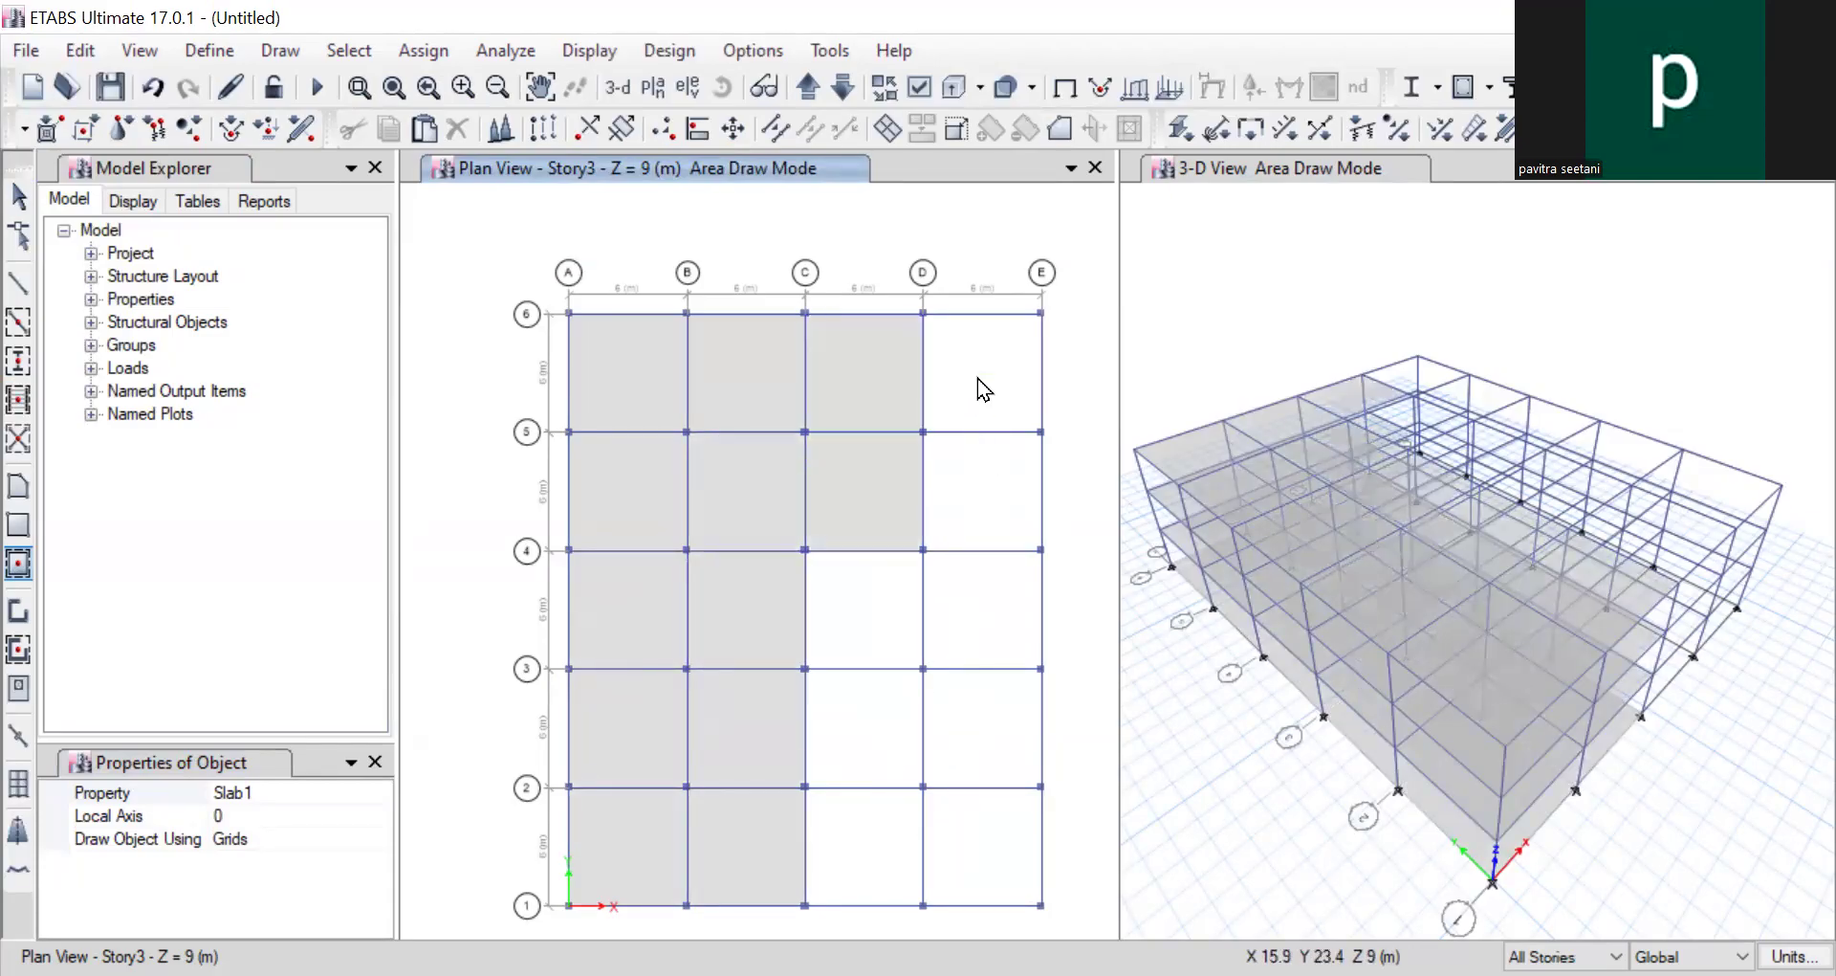
left_click(863, 609)
left_click(1358, 570)
left_click(1473, 635)
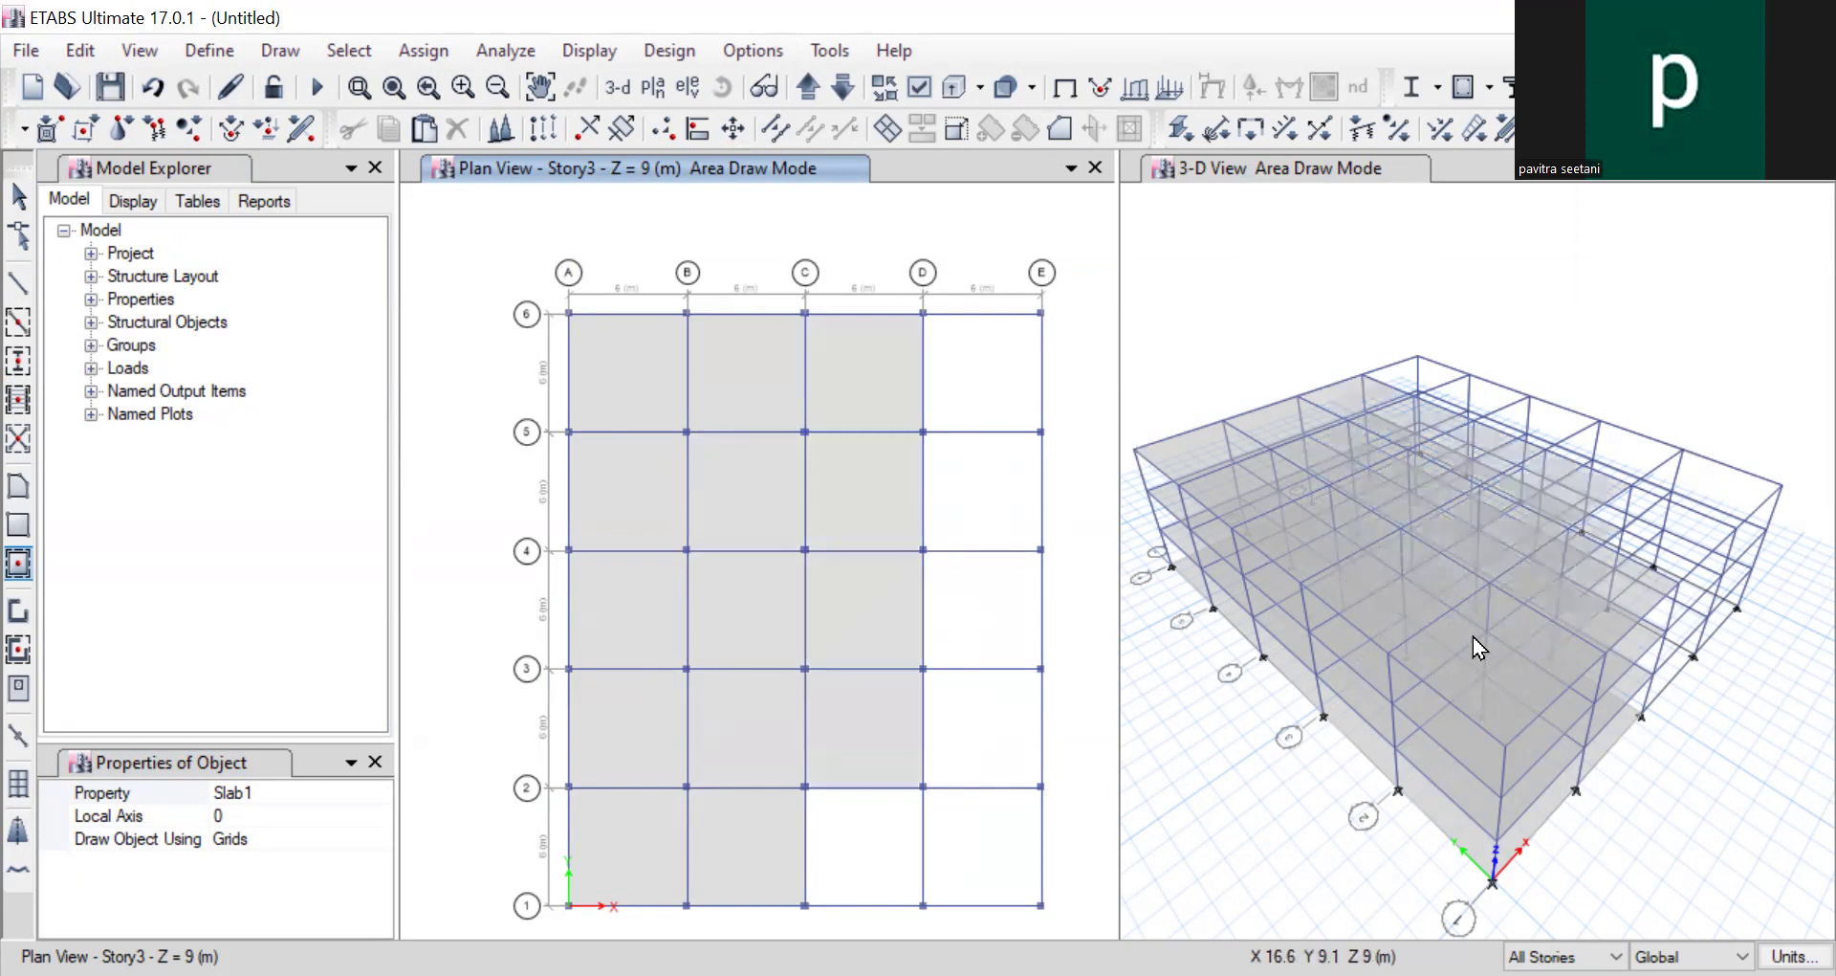
Step: Fill all bays between grids D and E with Slab1 floor slabs and end the slab drawing
left_click(945, 835)
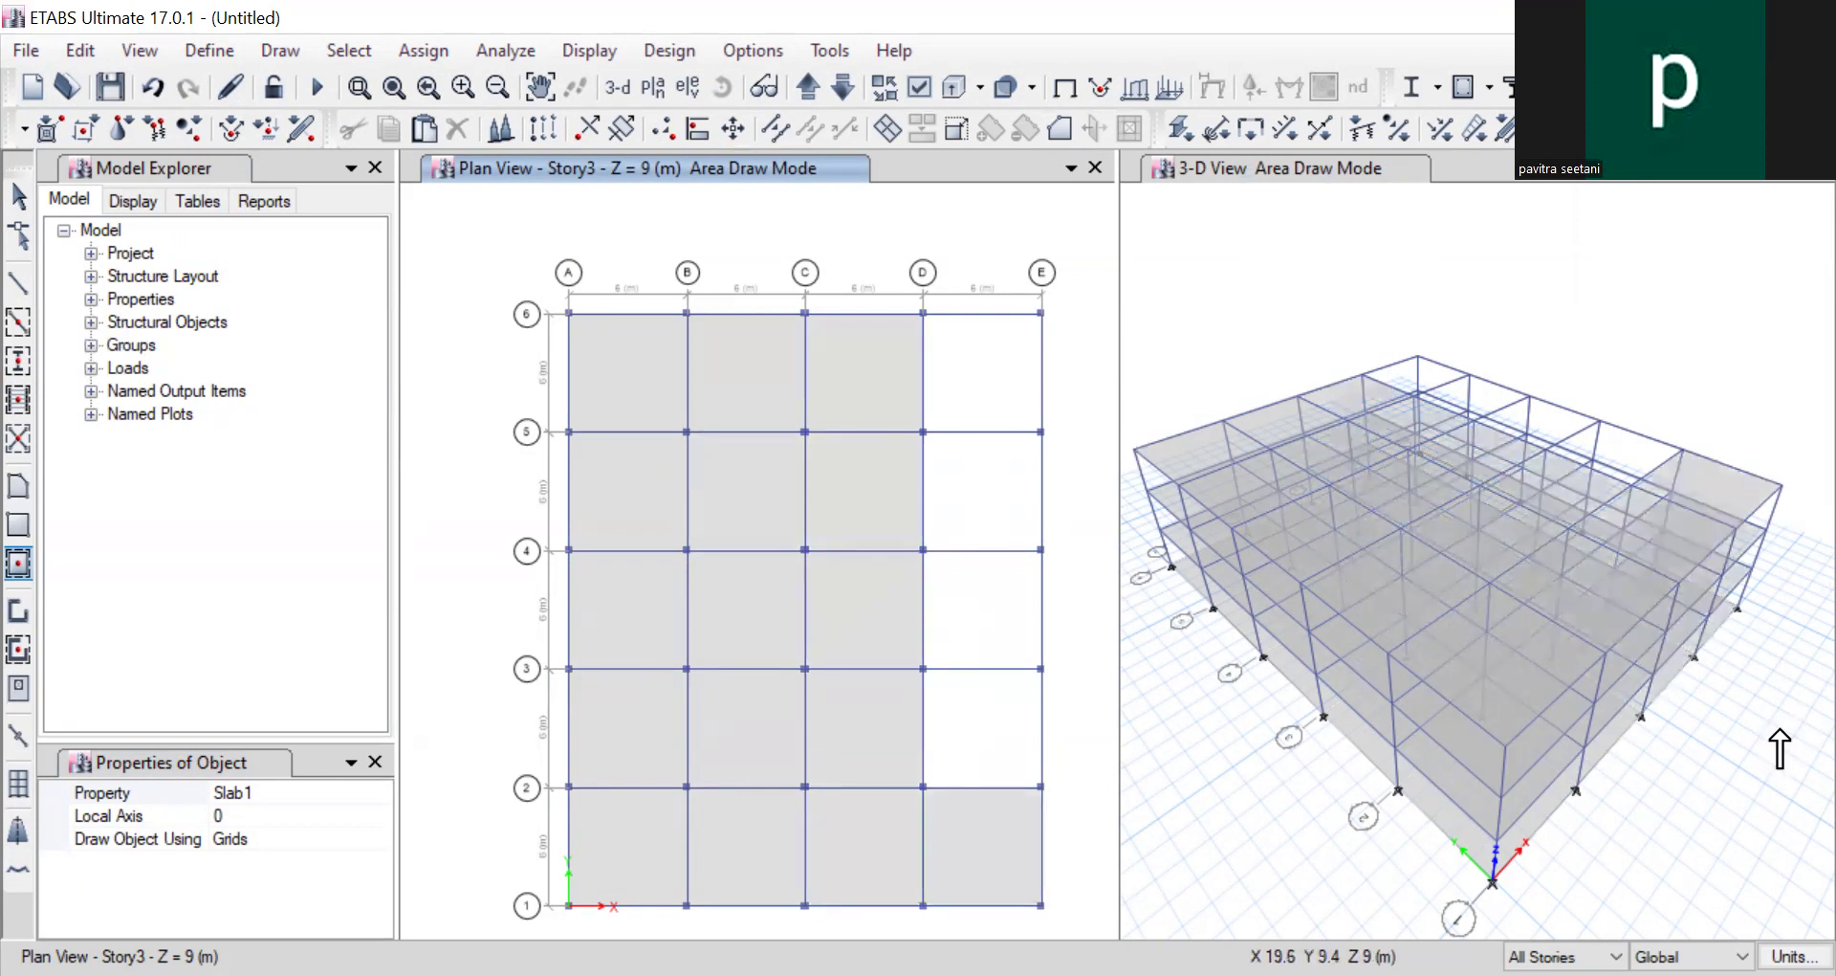
left_click(955, 721)
left_click(967, 643)
left_click(1232, 341)
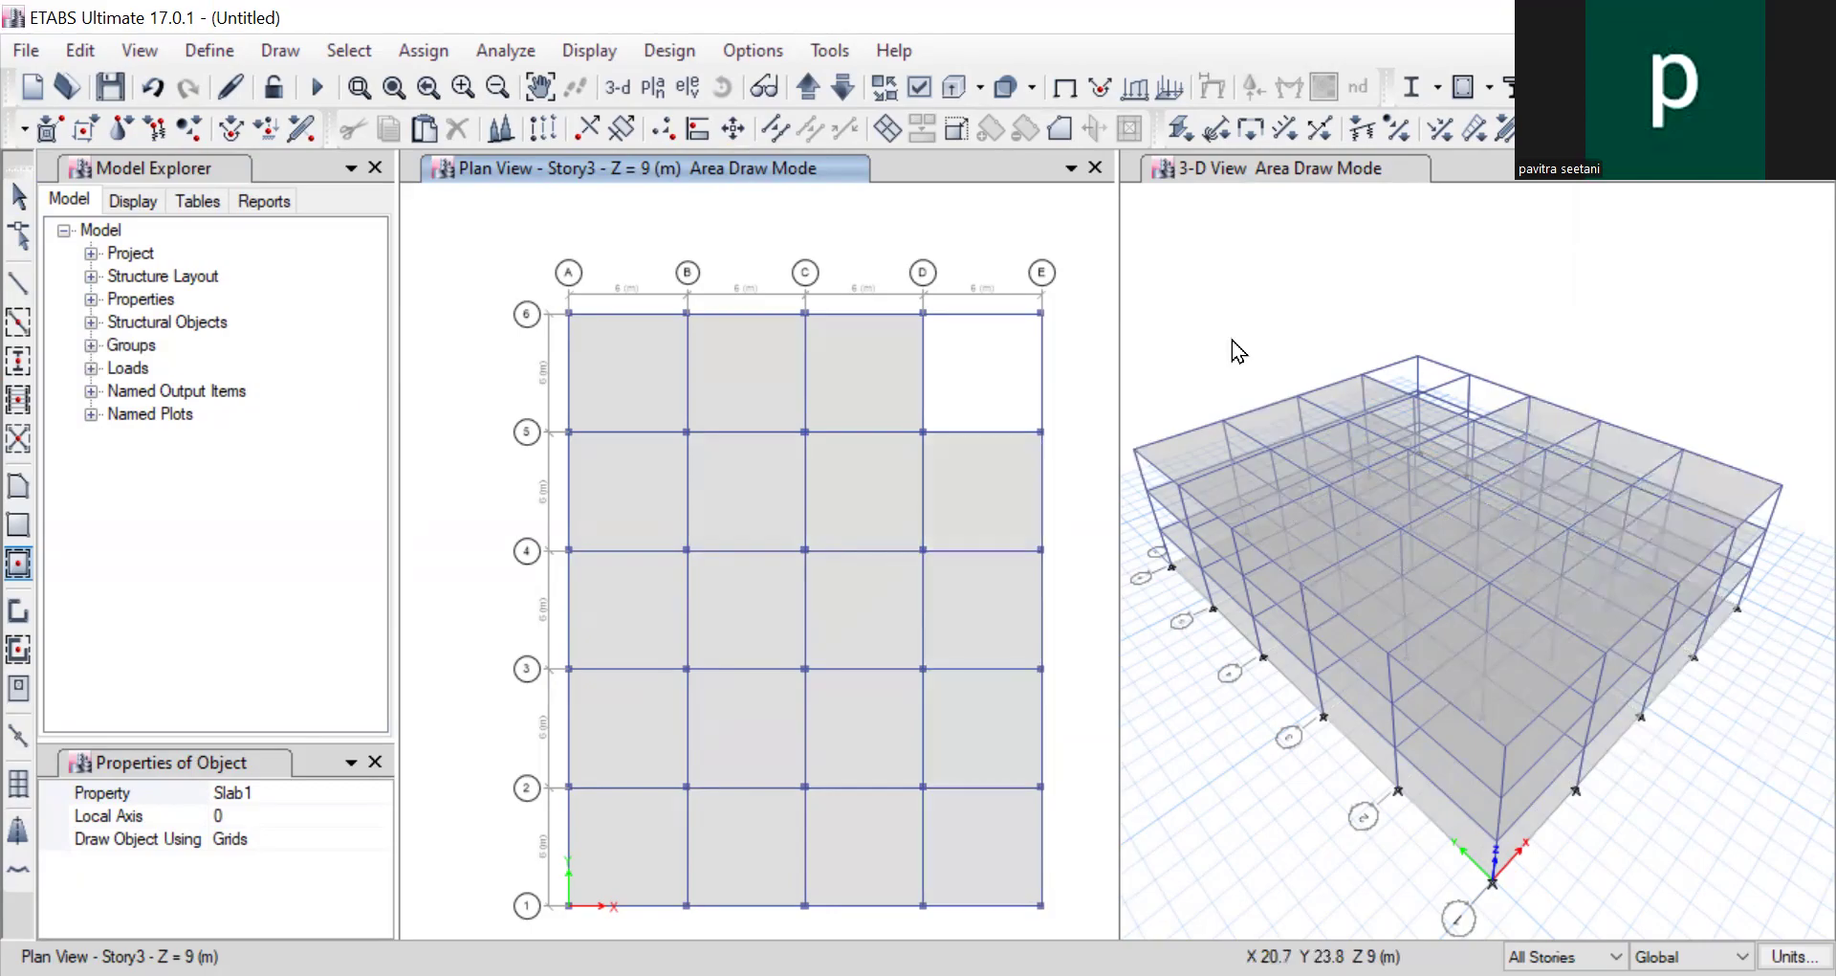
left_click(1232, 340)
key("Escape")
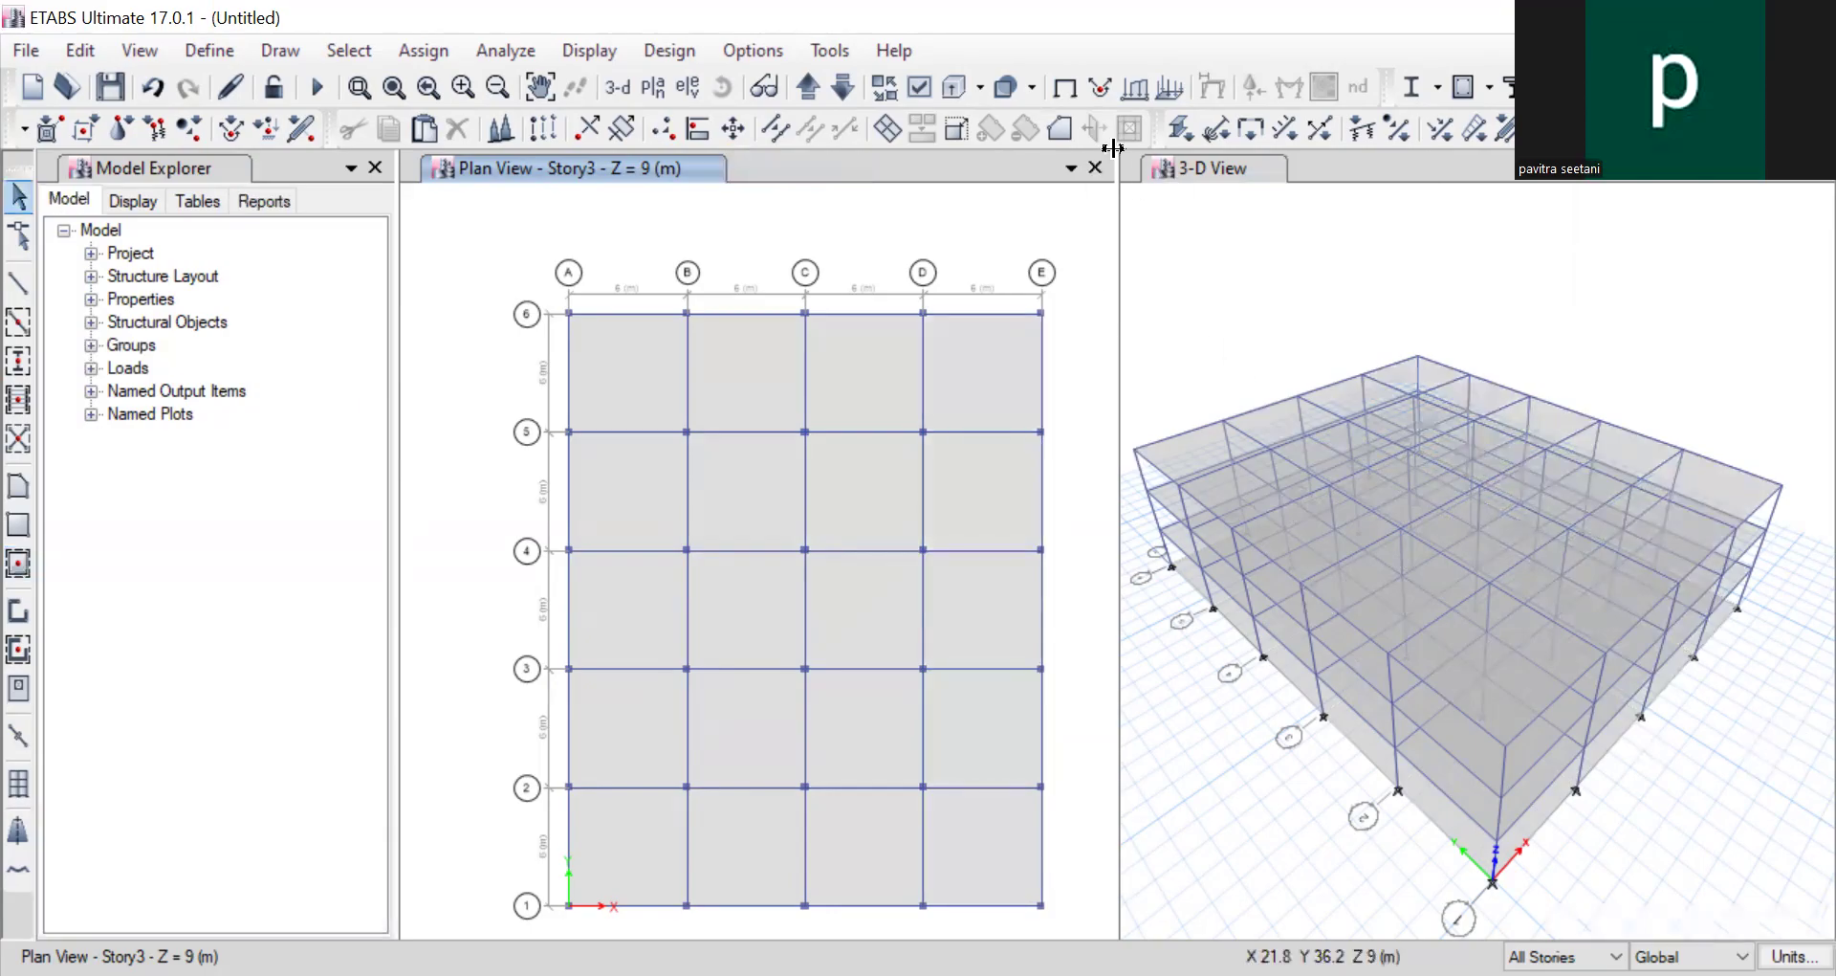
Step: Close the plan view and examine the slabs and frame in the enlarged 3-D view
left_click(1099, 162)
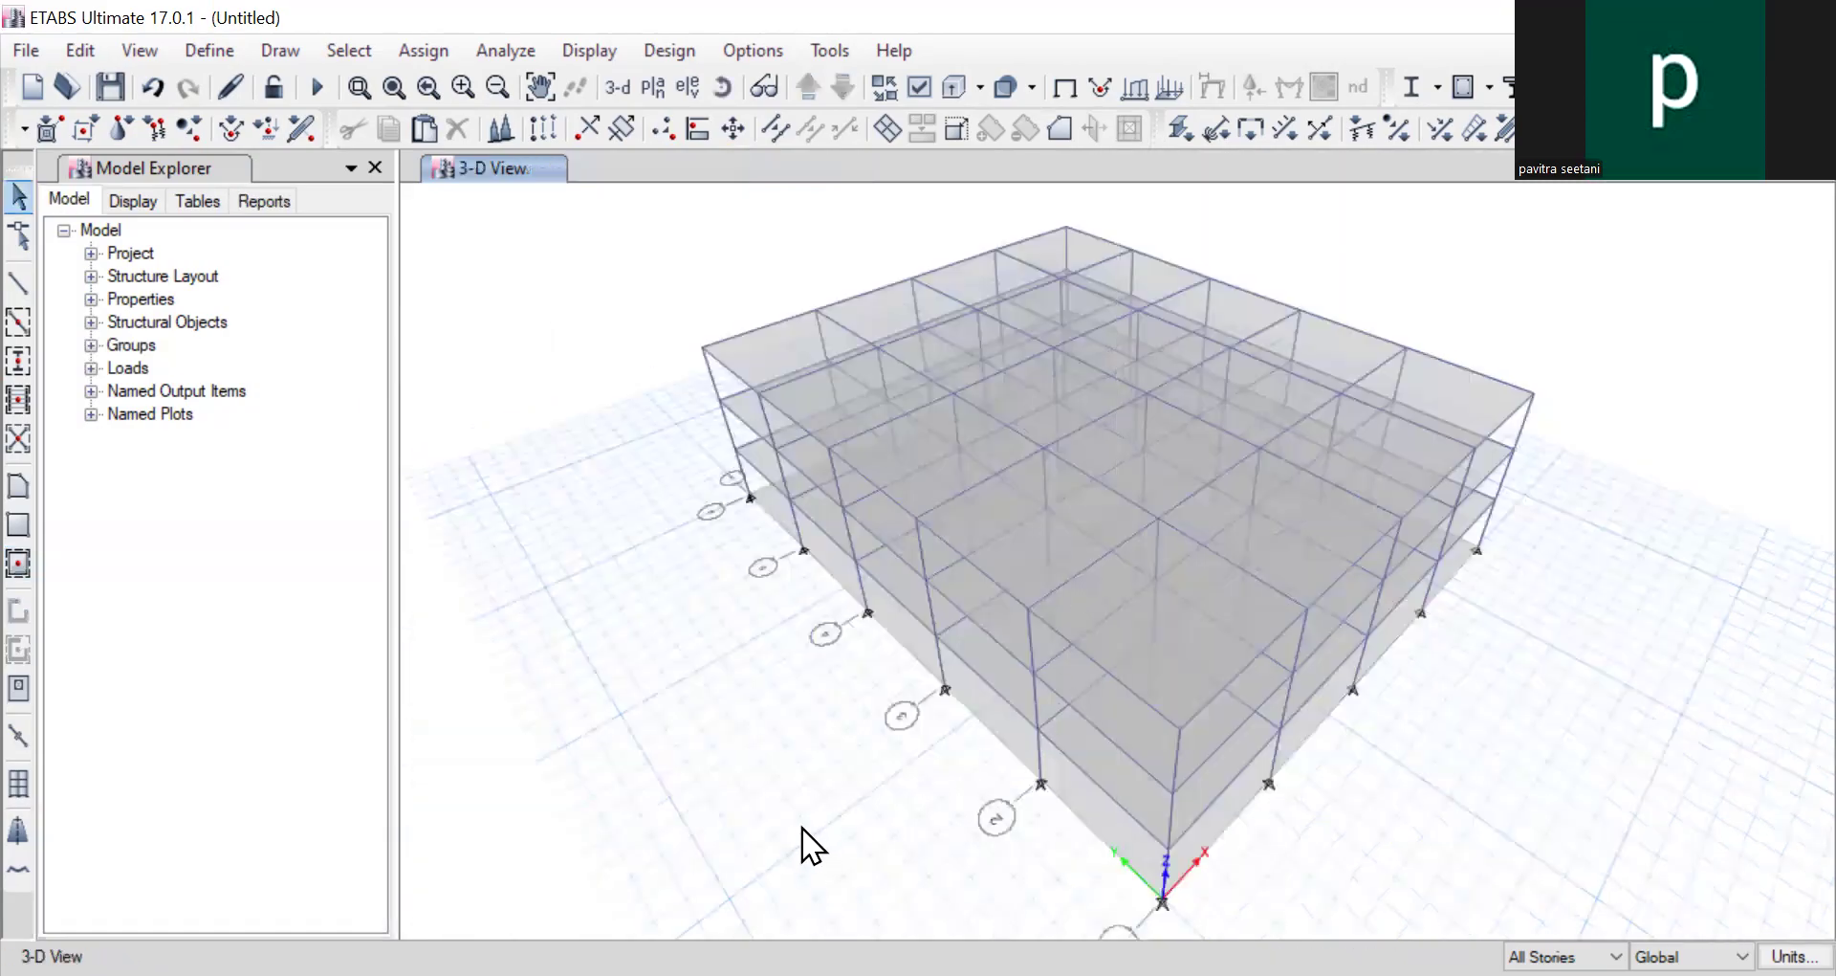
scroll(865, 722, "down", 5)
middle_click_drag(861, 735, 1779, 377, "shift")
scroll(885, 742, "up", 5)
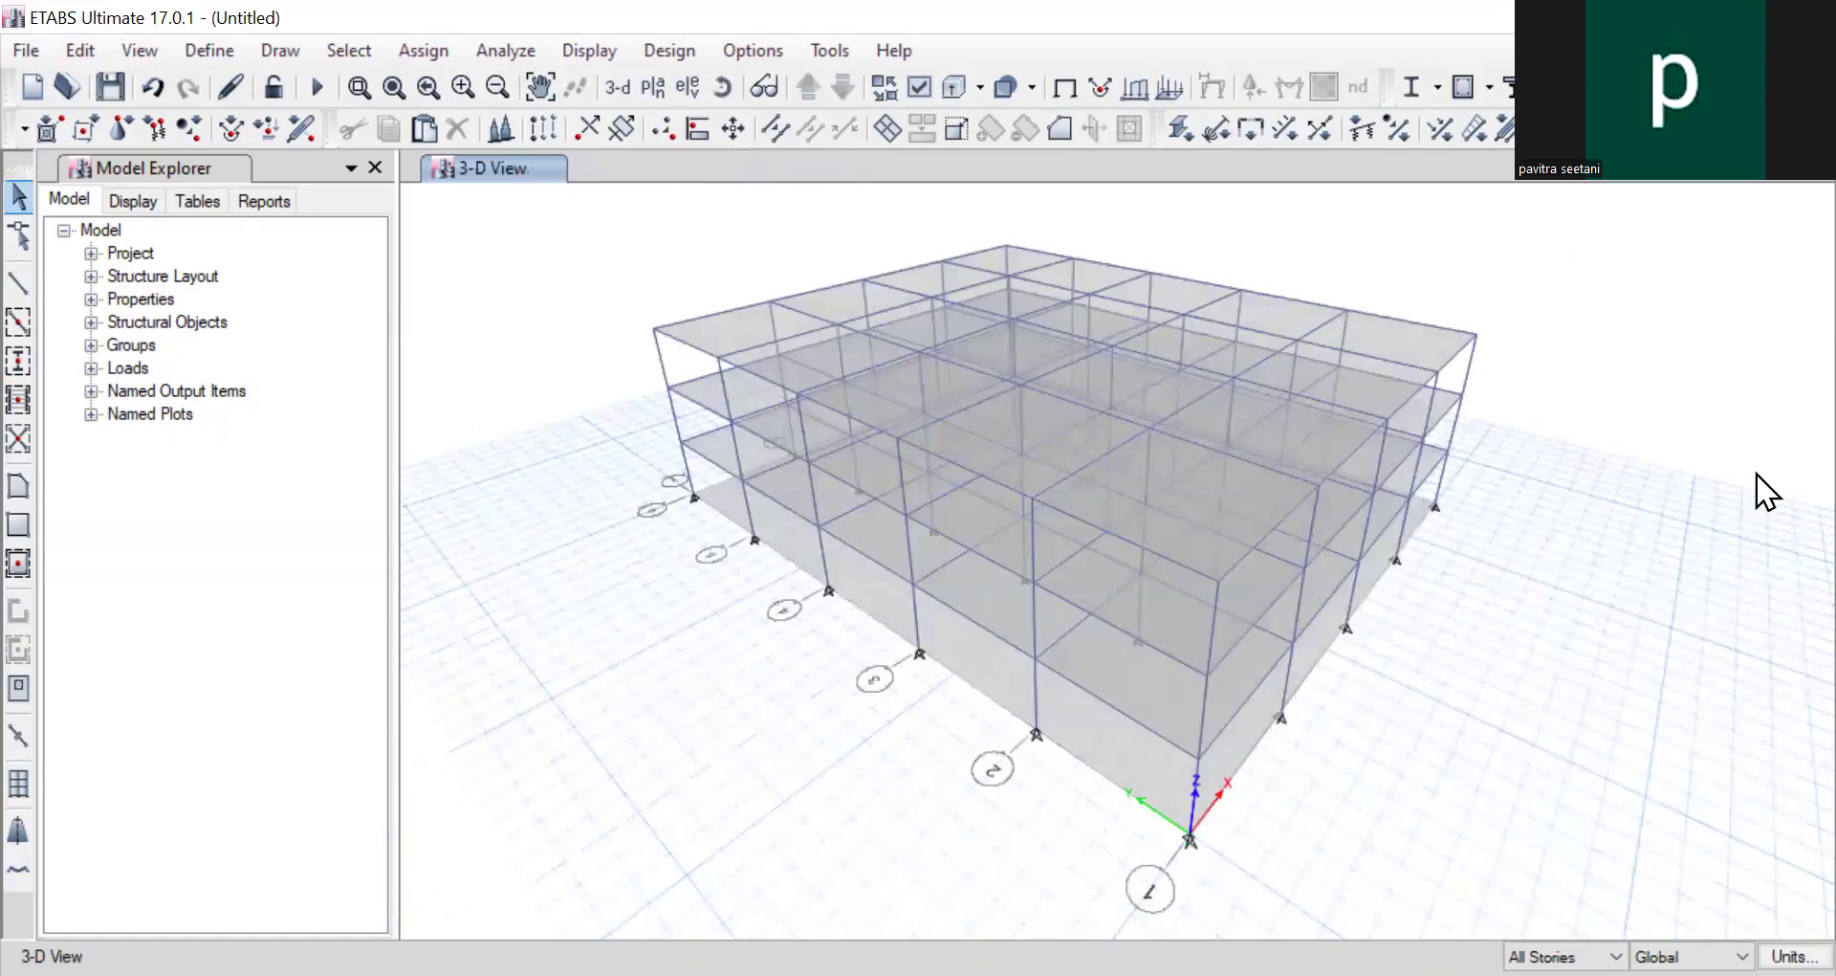
Step: Add a second view window and set one of the two windows to the Base plan view
left_click(1770, 197)
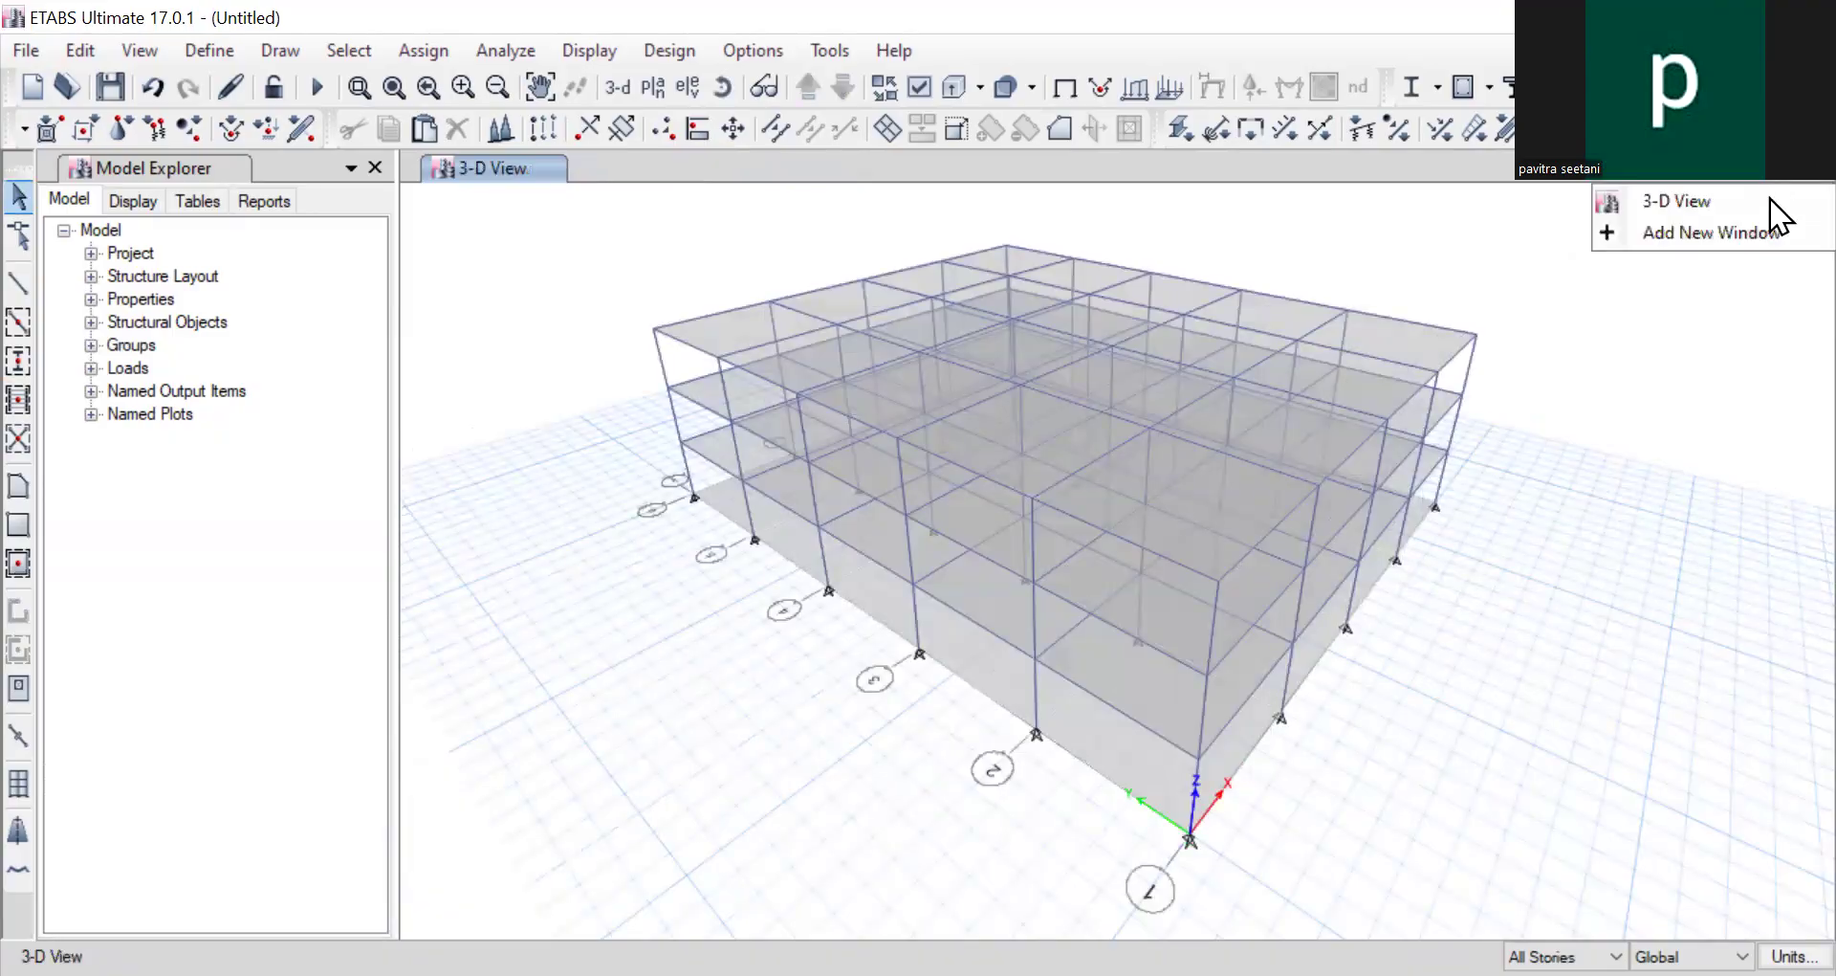
left_click(1727, 229)
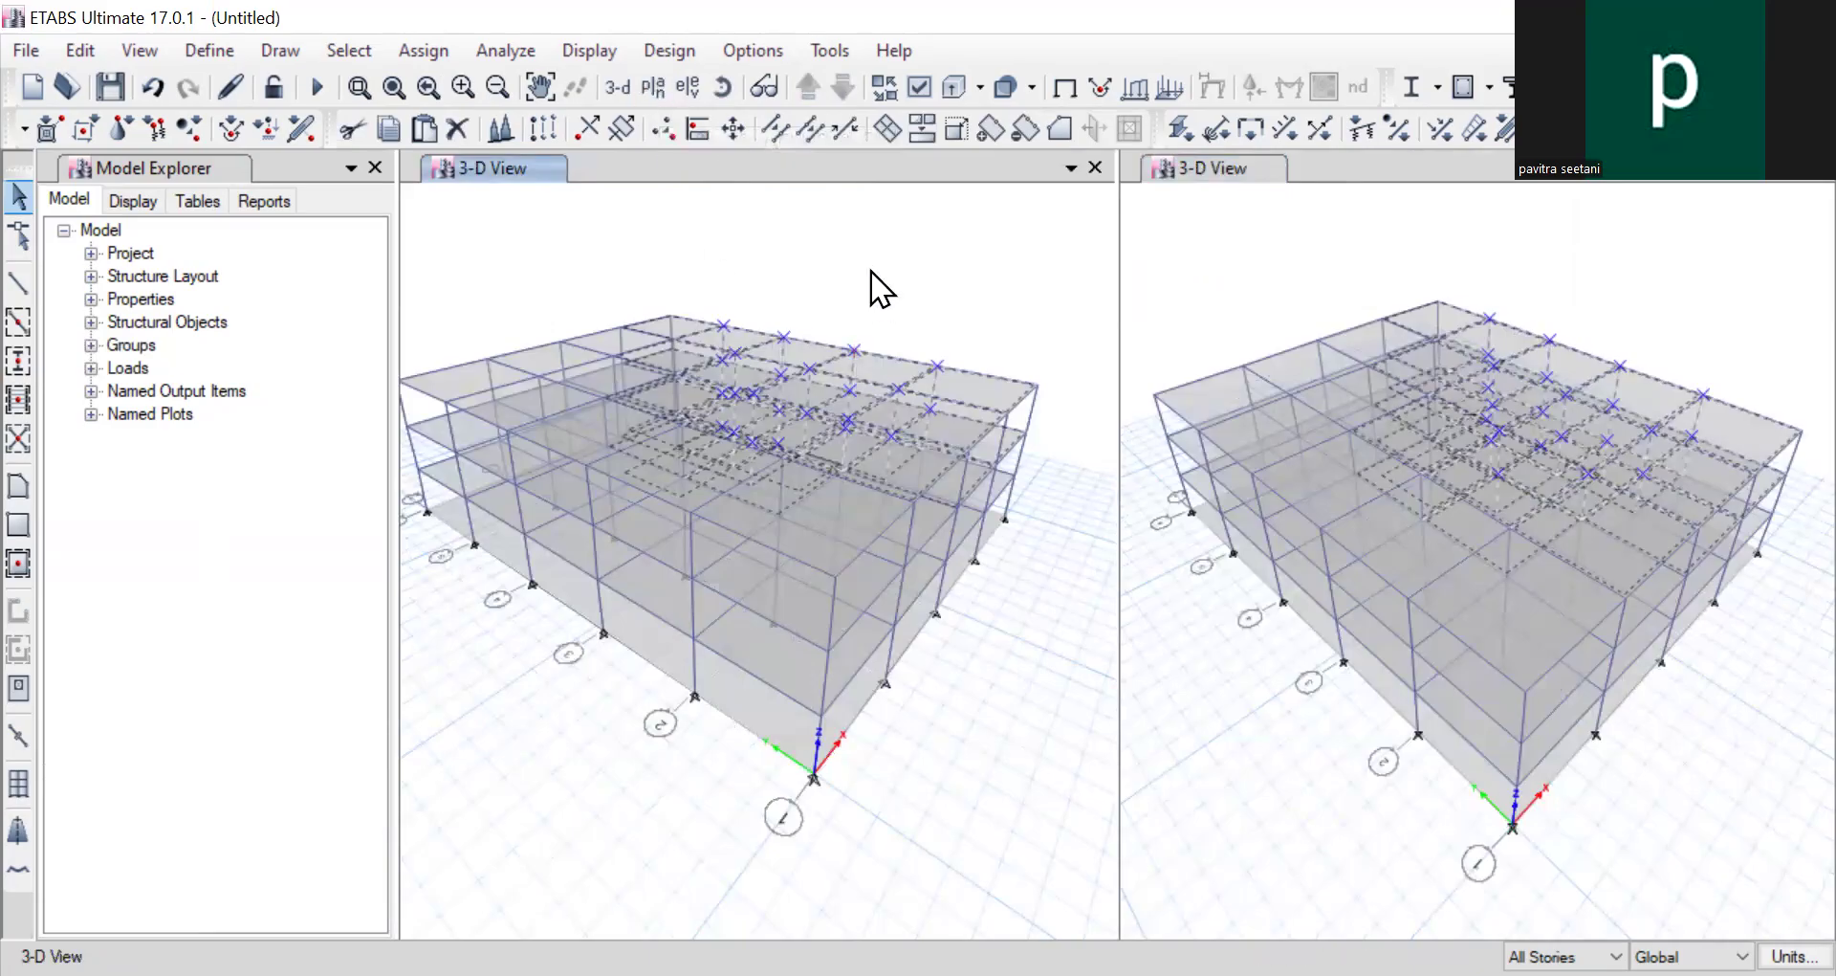
key("Escape")
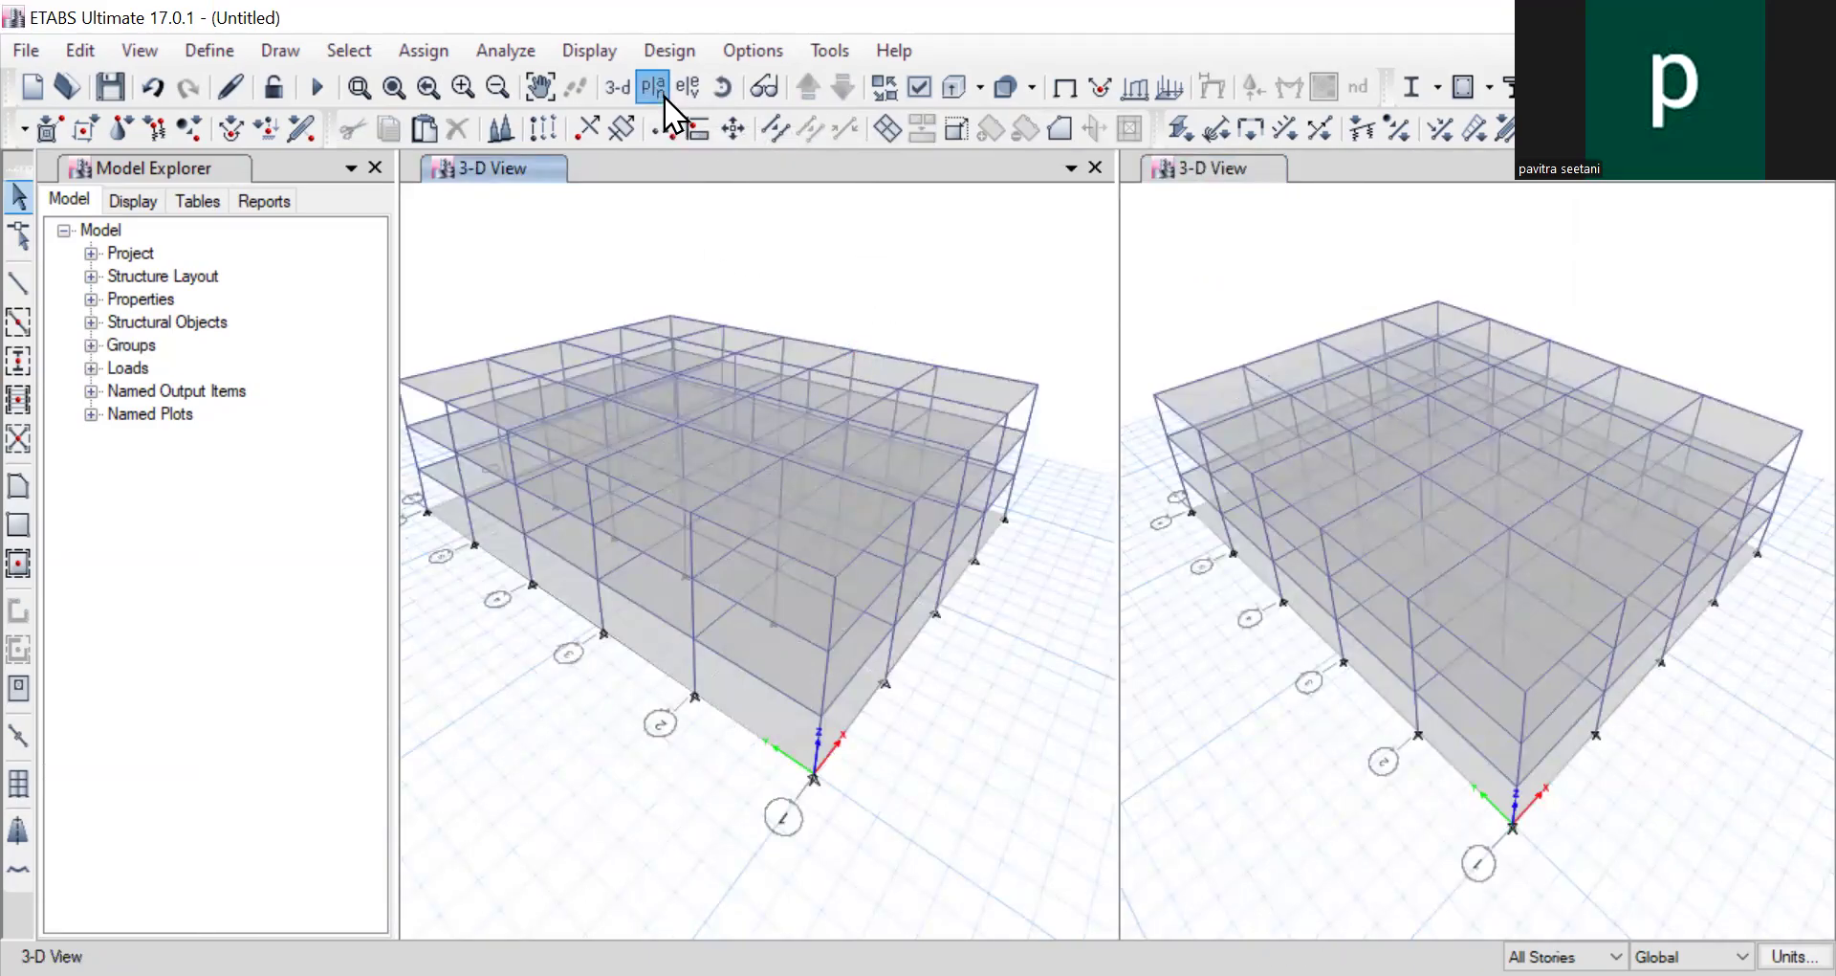
left_click(796, 453)
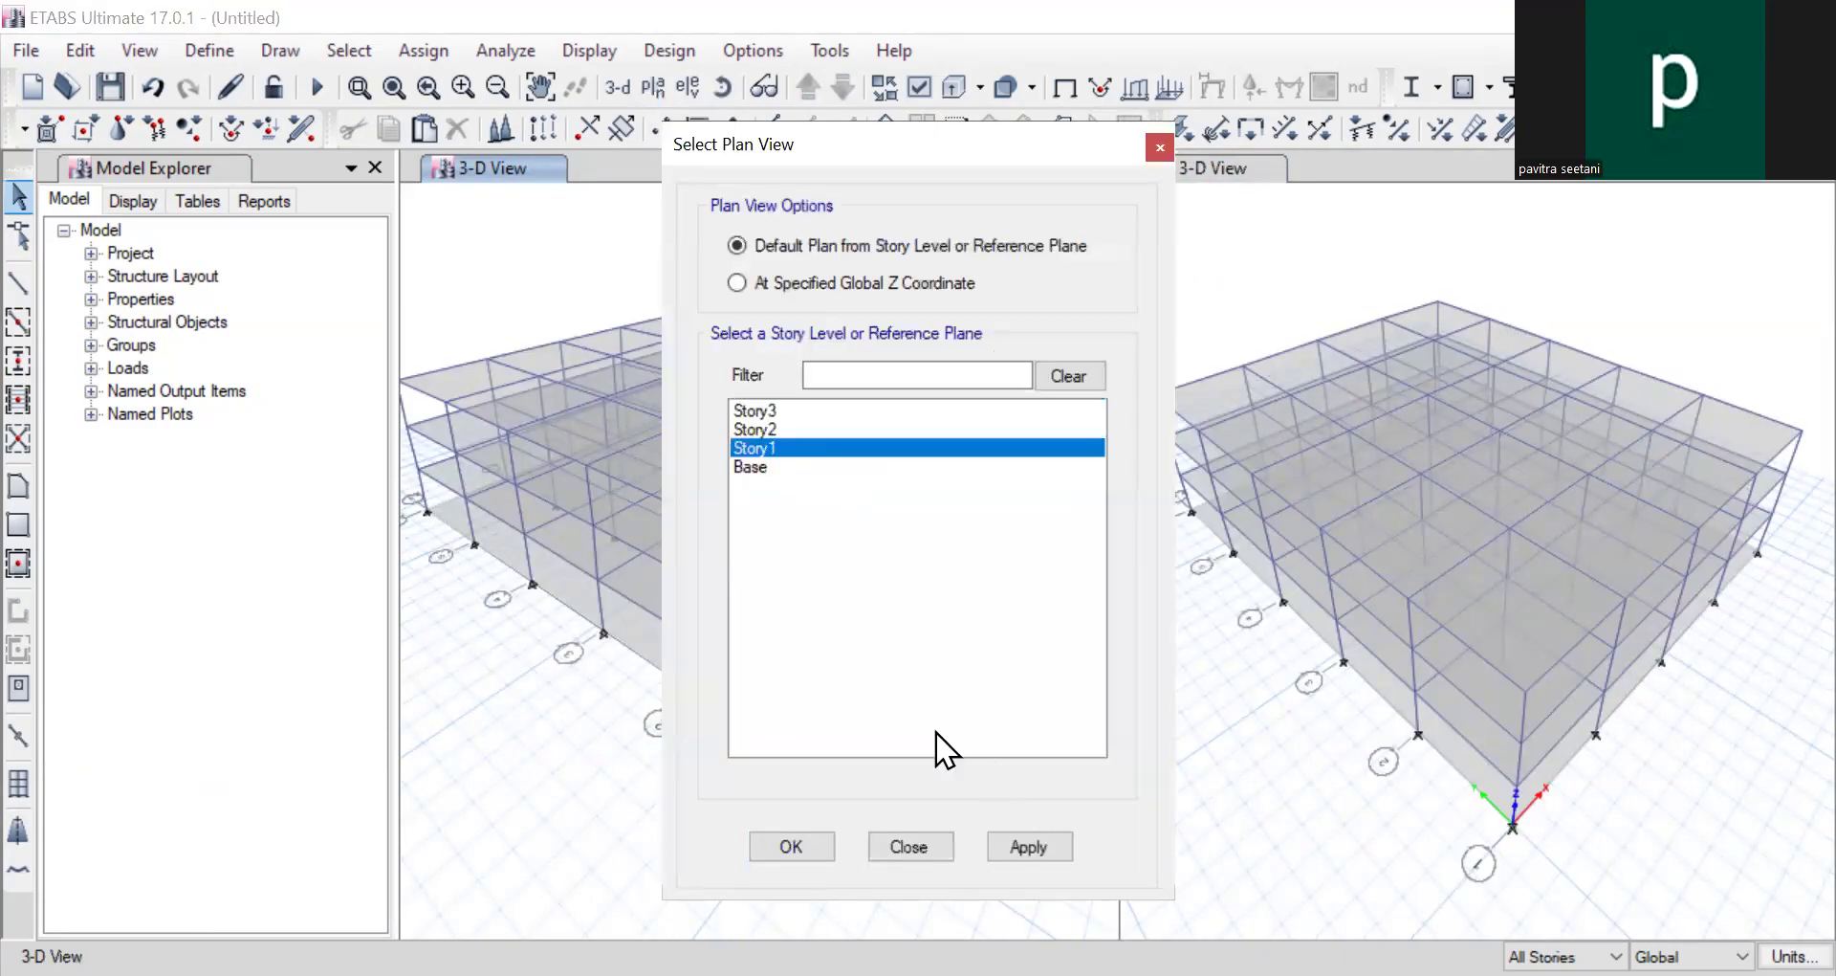
left_click(809, 471)
left_click(1025, 842)
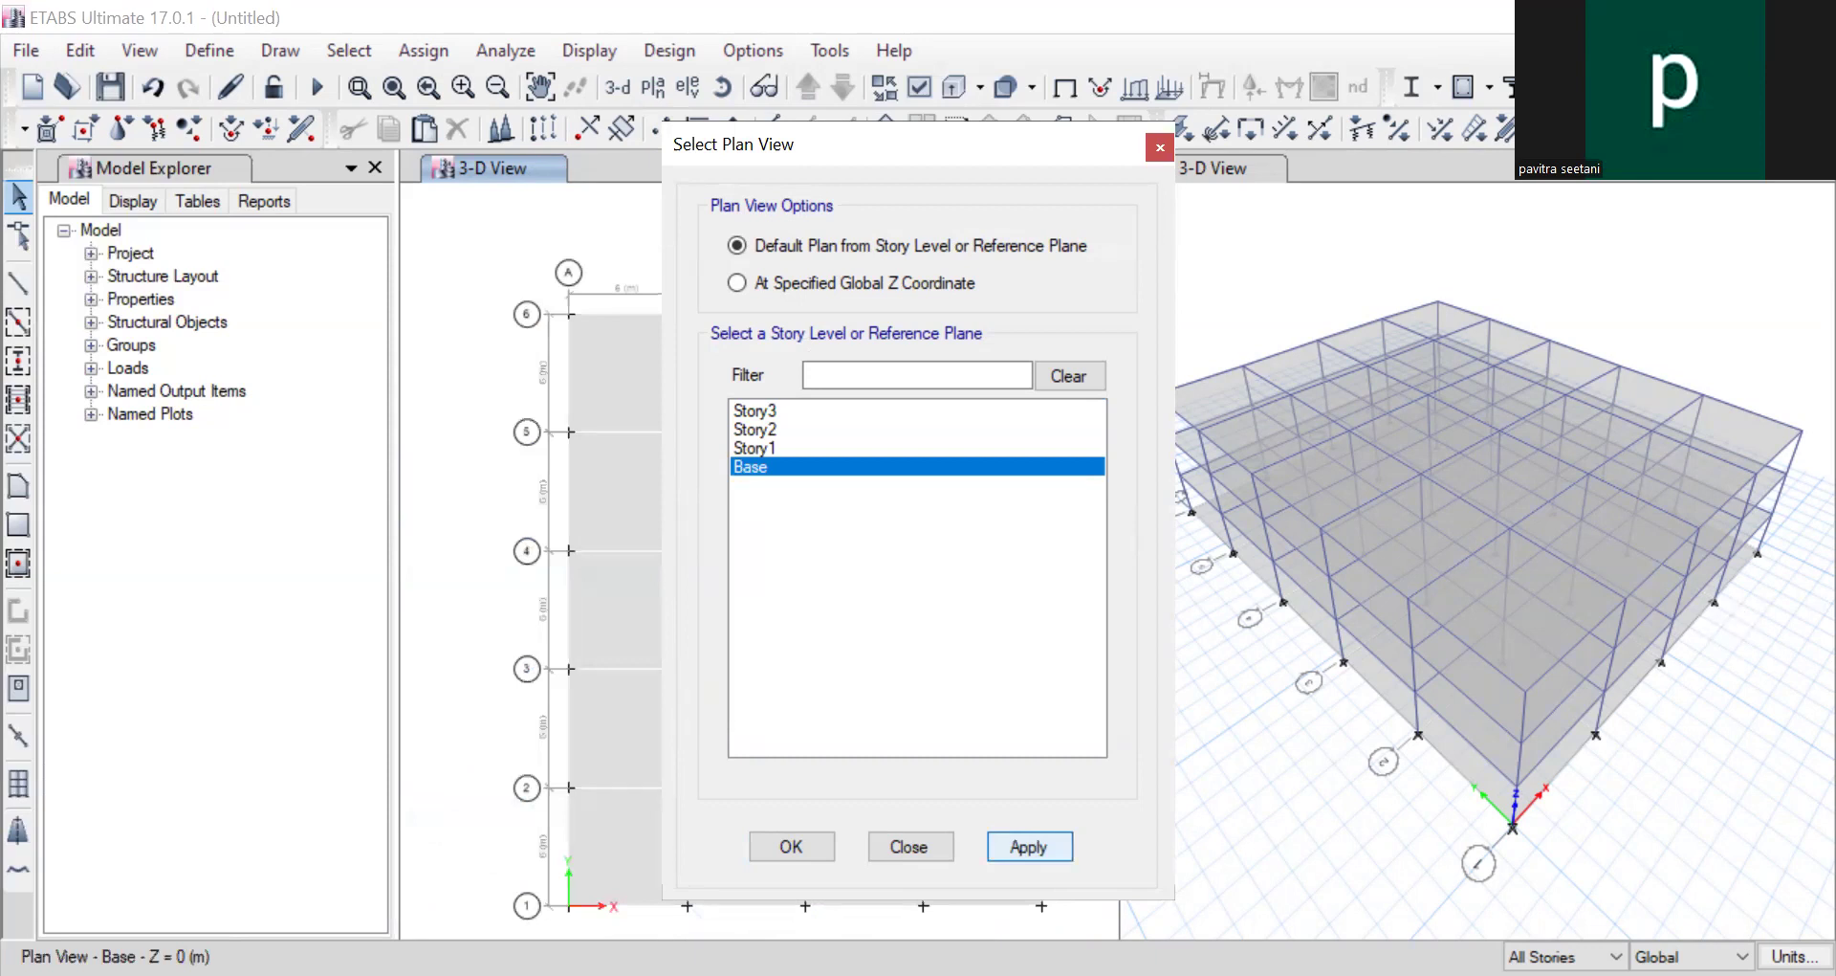
left_click(791, 847)
Step: With the scope limited to One Story, select the slabs in all bays of the Base plan and delete them
left_click(635, 367)
left_click(794, 392)
left_click(866, 392)
left_click(984, 407)
left_click(980, 461)
left_click(870, 471)
left_click(719, 476)
left_click(609, 471)
left_click(643, 623)
left_click(779, 619)
left_click(861, 612)
left_click(956, 608)
left_click(977, 700)
left_click(860, 698)
left_click(765, 713)
left_click(670, 761)
left_click(652, 822)
left_click(754, 859)
left_click(886, 838)
left_click(1003, 803)
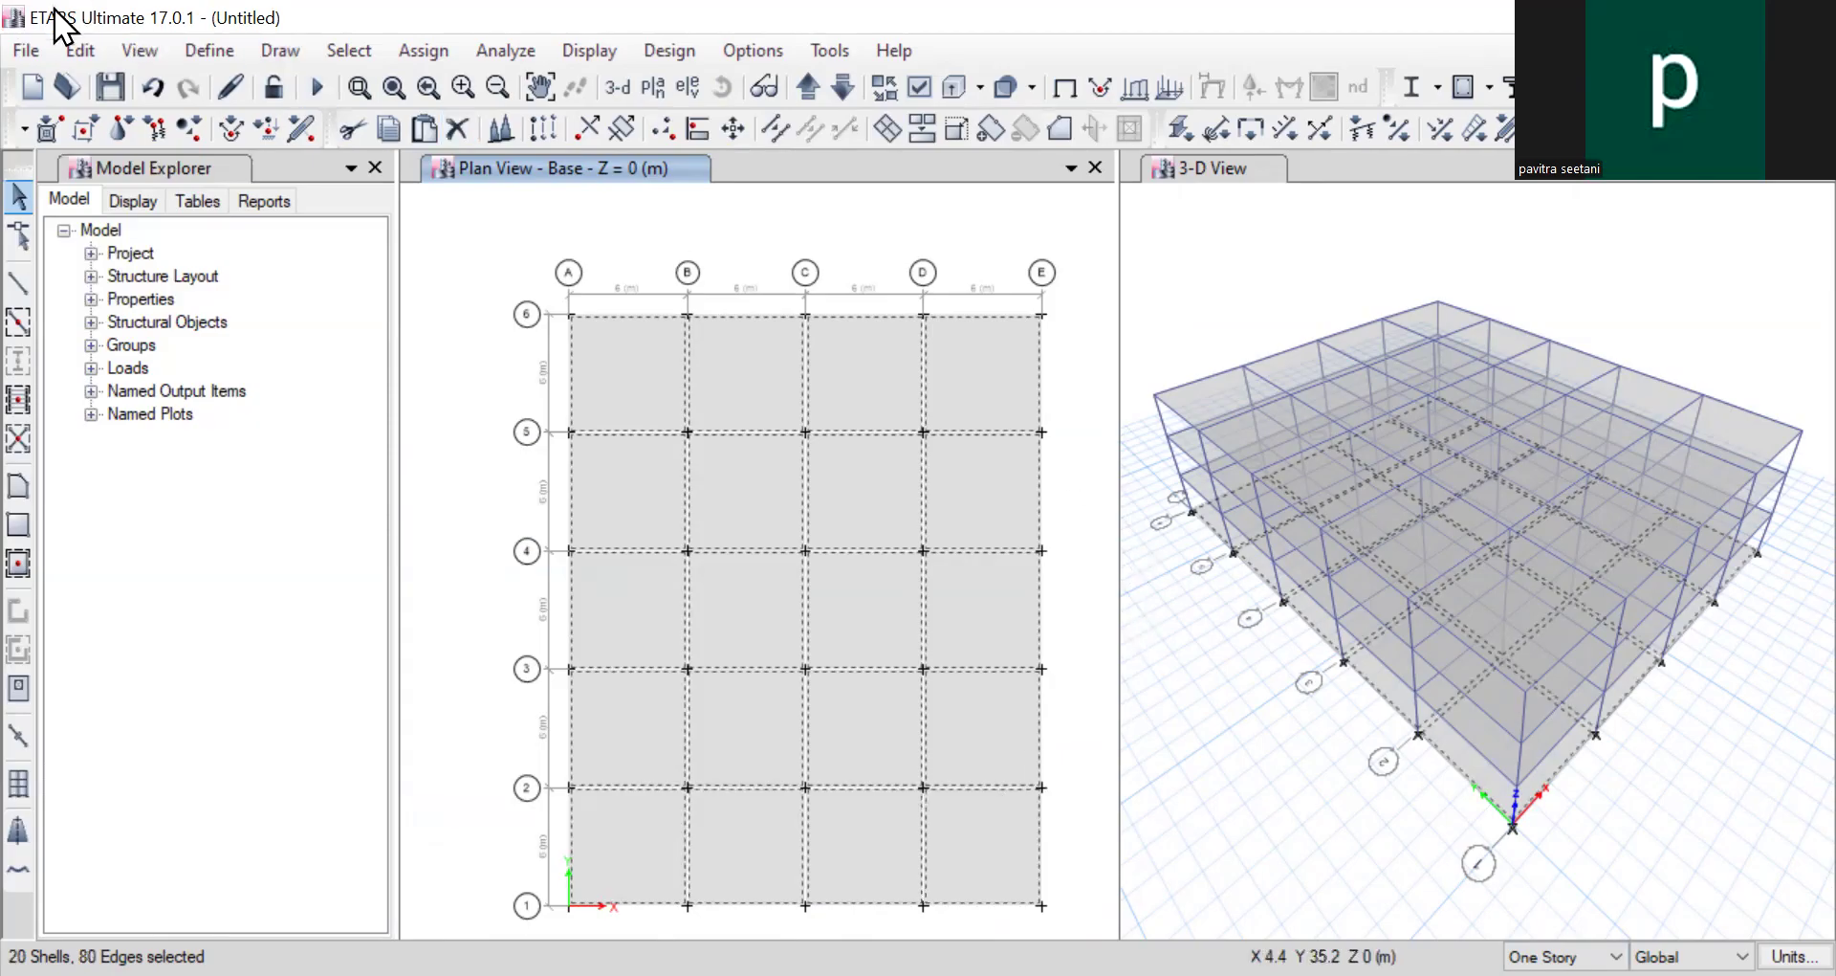
left_click(67, 46)
left_click(229, 256)
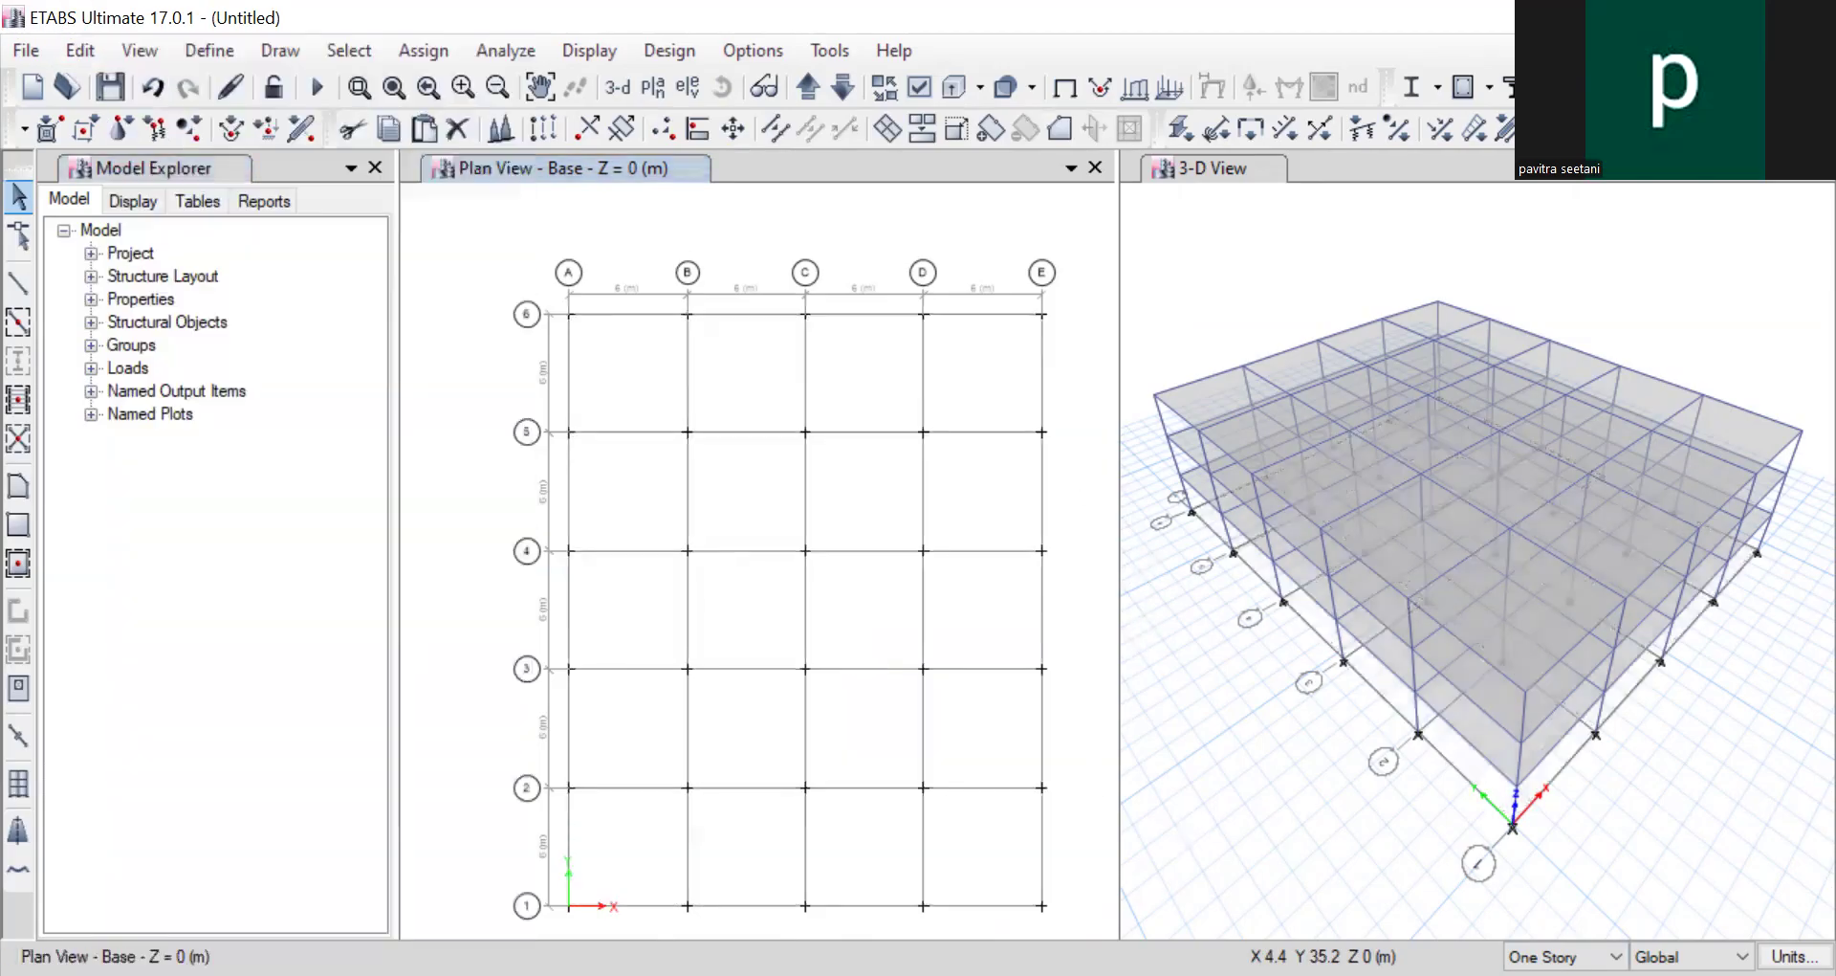
Step: Close the Base plan view and set the story scope back to All Stories
left_click(1095, 167)
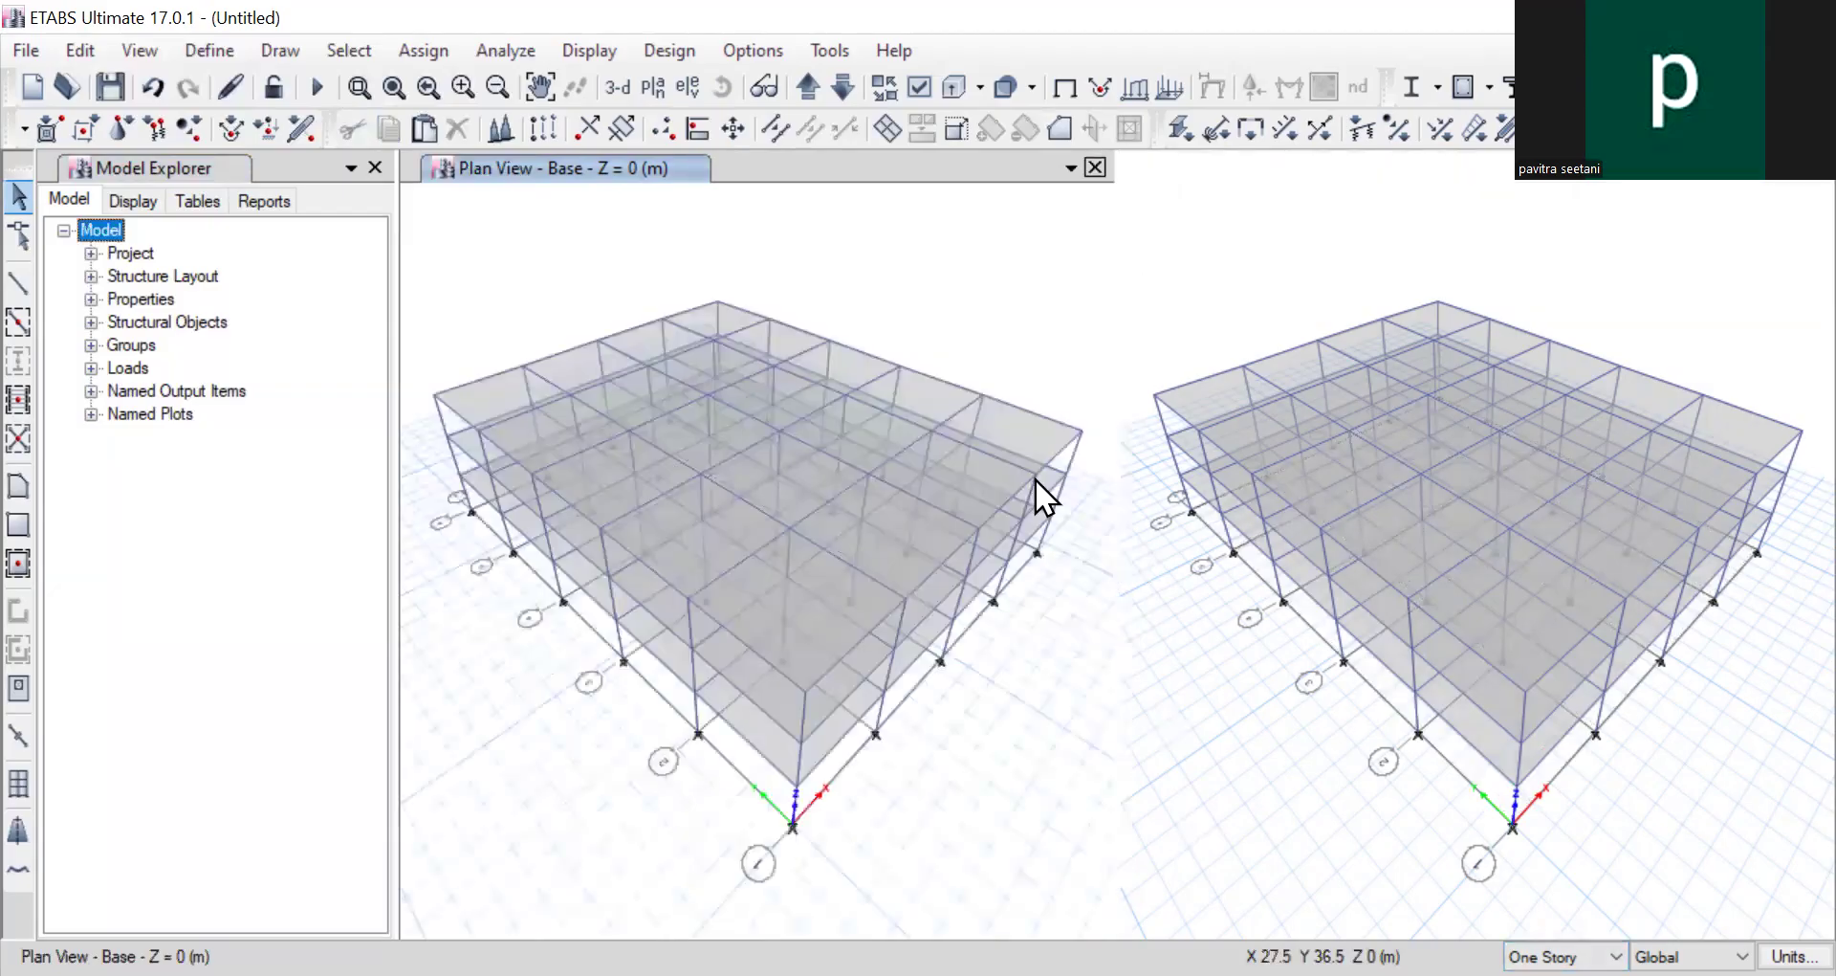
middle_click_drag(861, 700, 879, 421, "shift")
left_click(1616, 956)
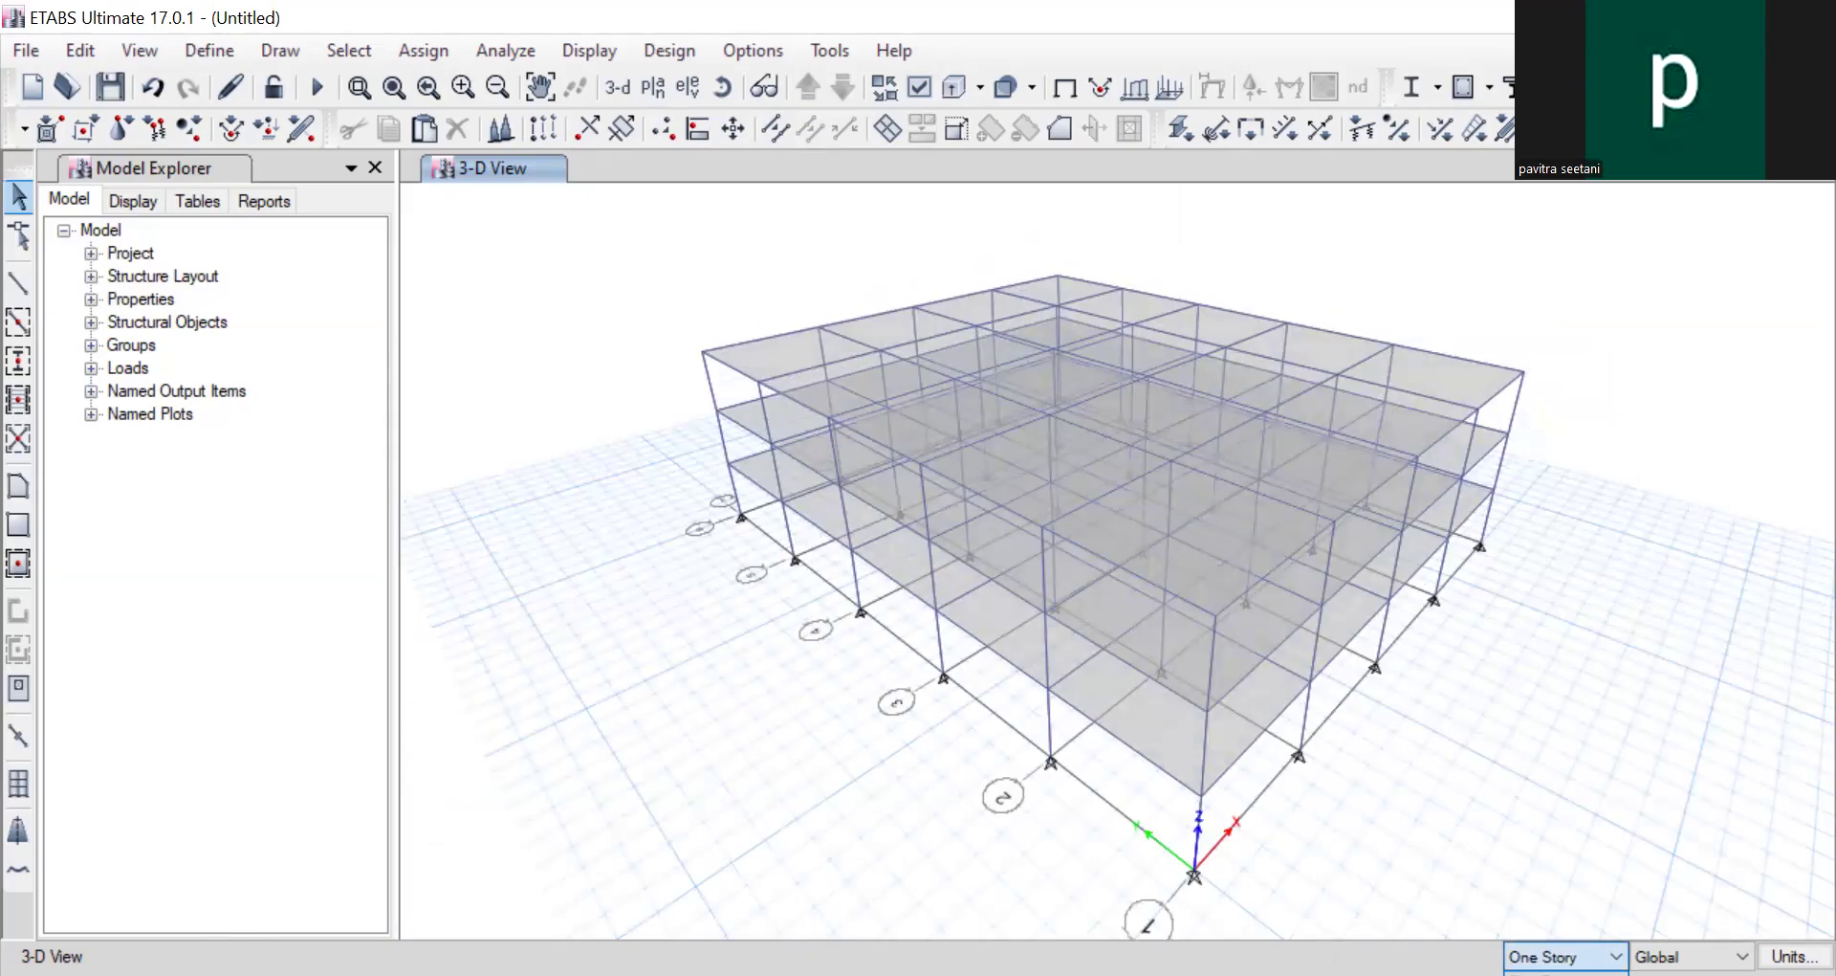
left_click(1566, 971)
left_click(784, 400)
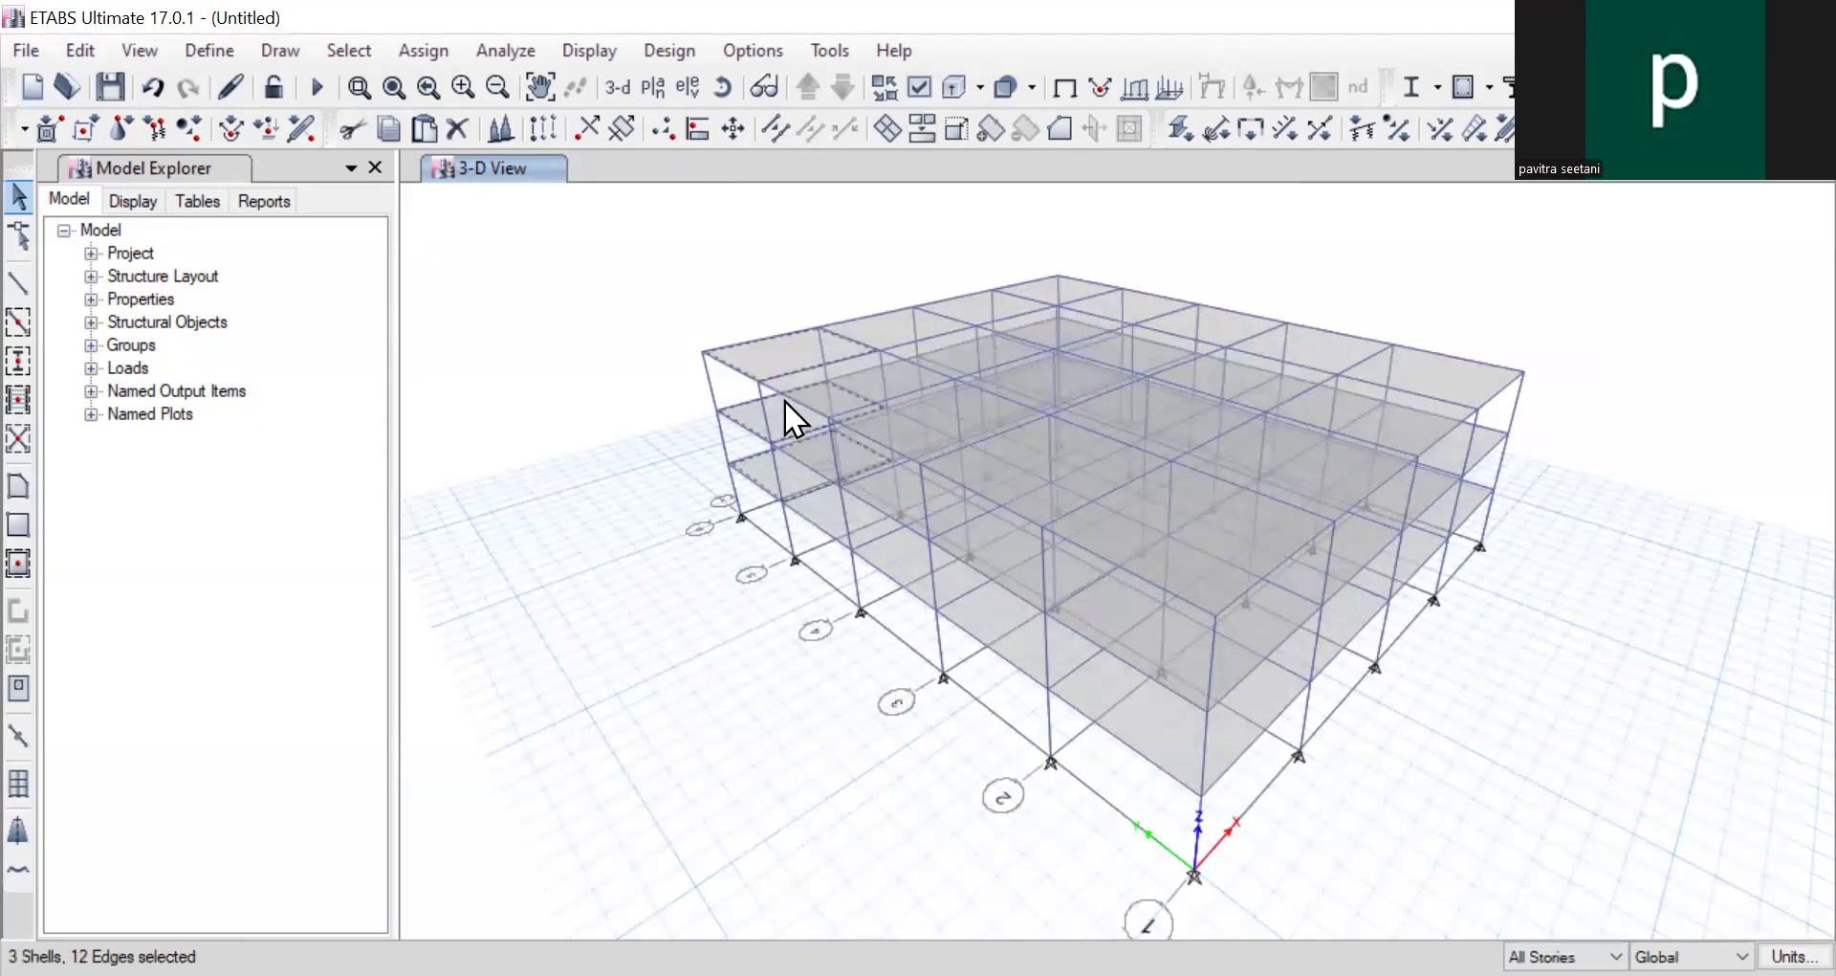
left_click(759, 542)
Step: Select all base joints and assign fixed restraints to them, with translation and rotation in X, Y and Z restrained
middle_click_drag(725, 616, 854, 512, "shift")
scroll(852, 514, "down", 5)
scroll(916, 551, "up", 5)
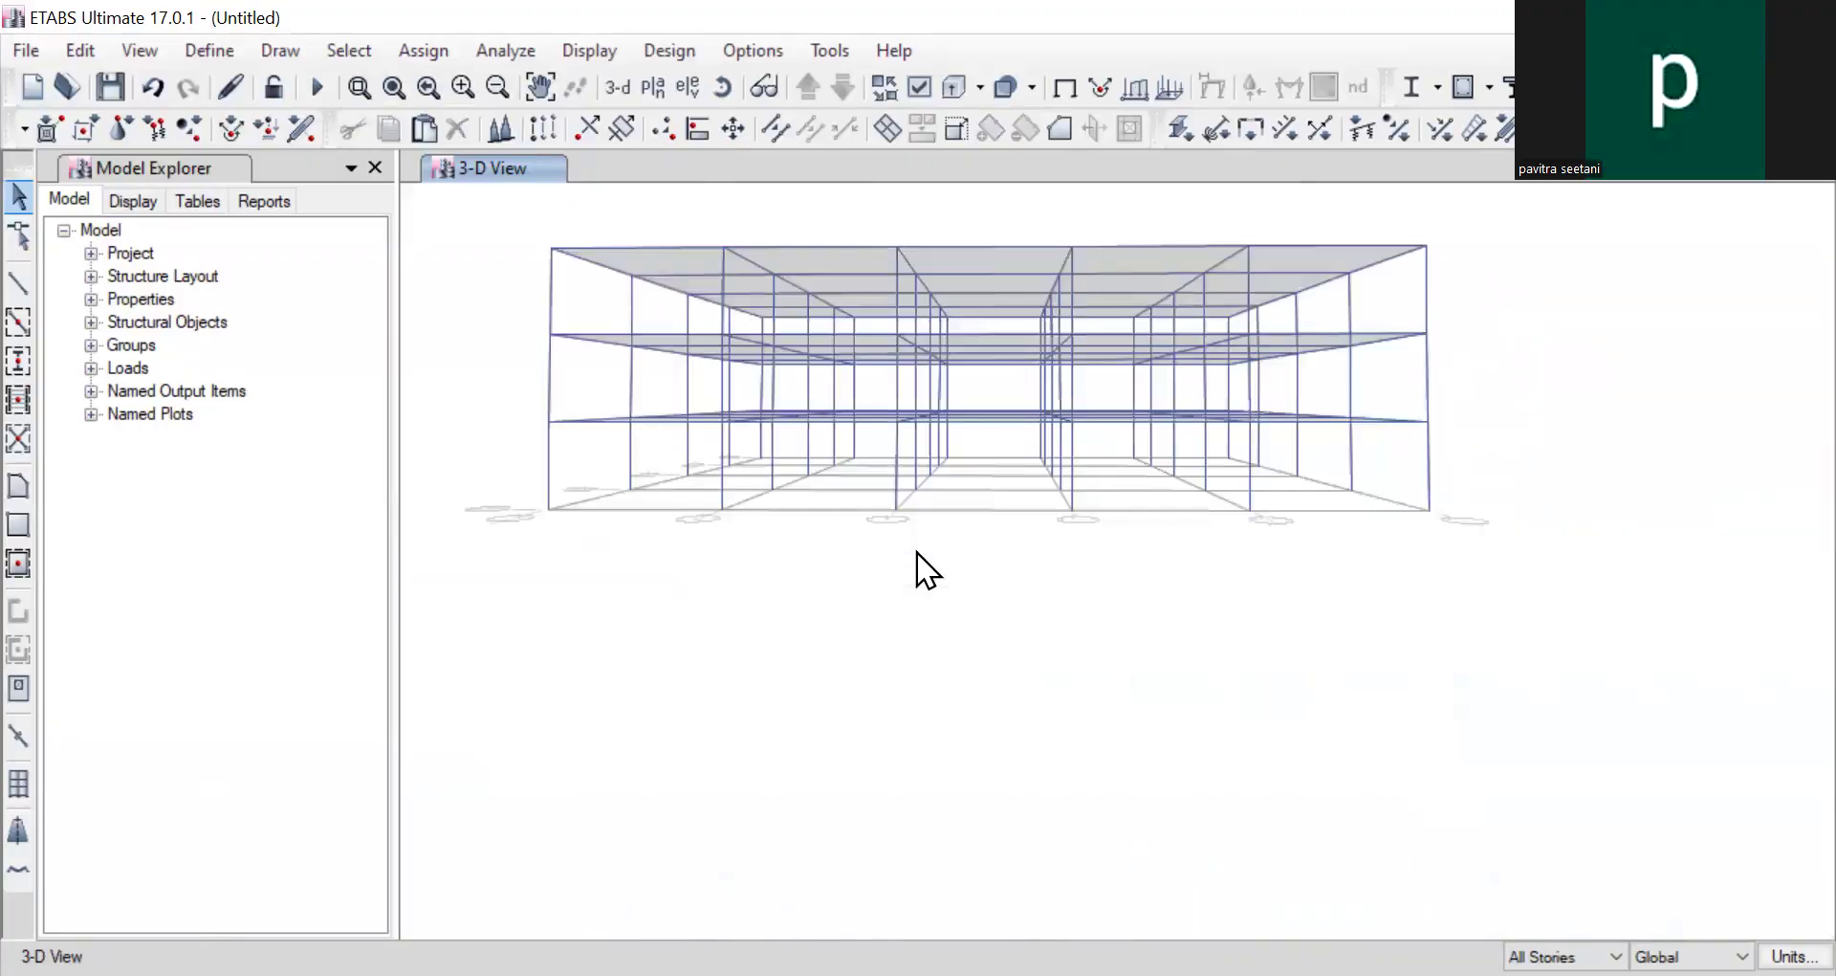
left_click_drag(450, 566, 1498, 438)
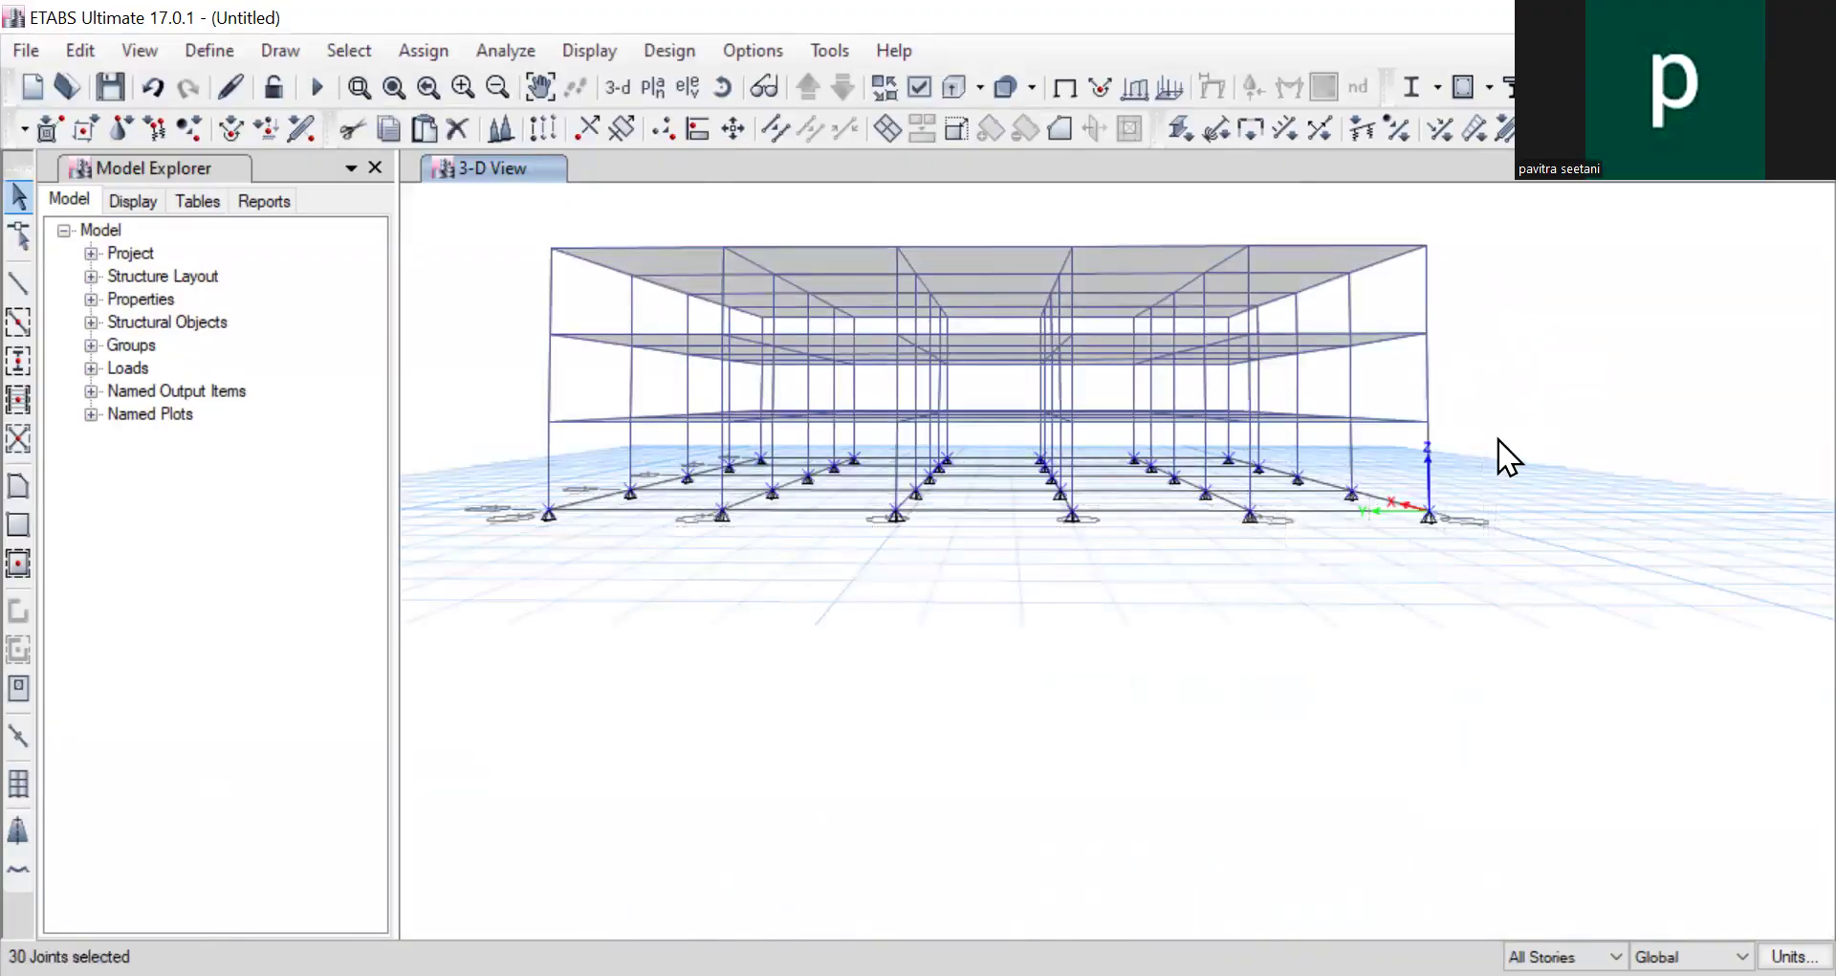
left_click(347, 50)
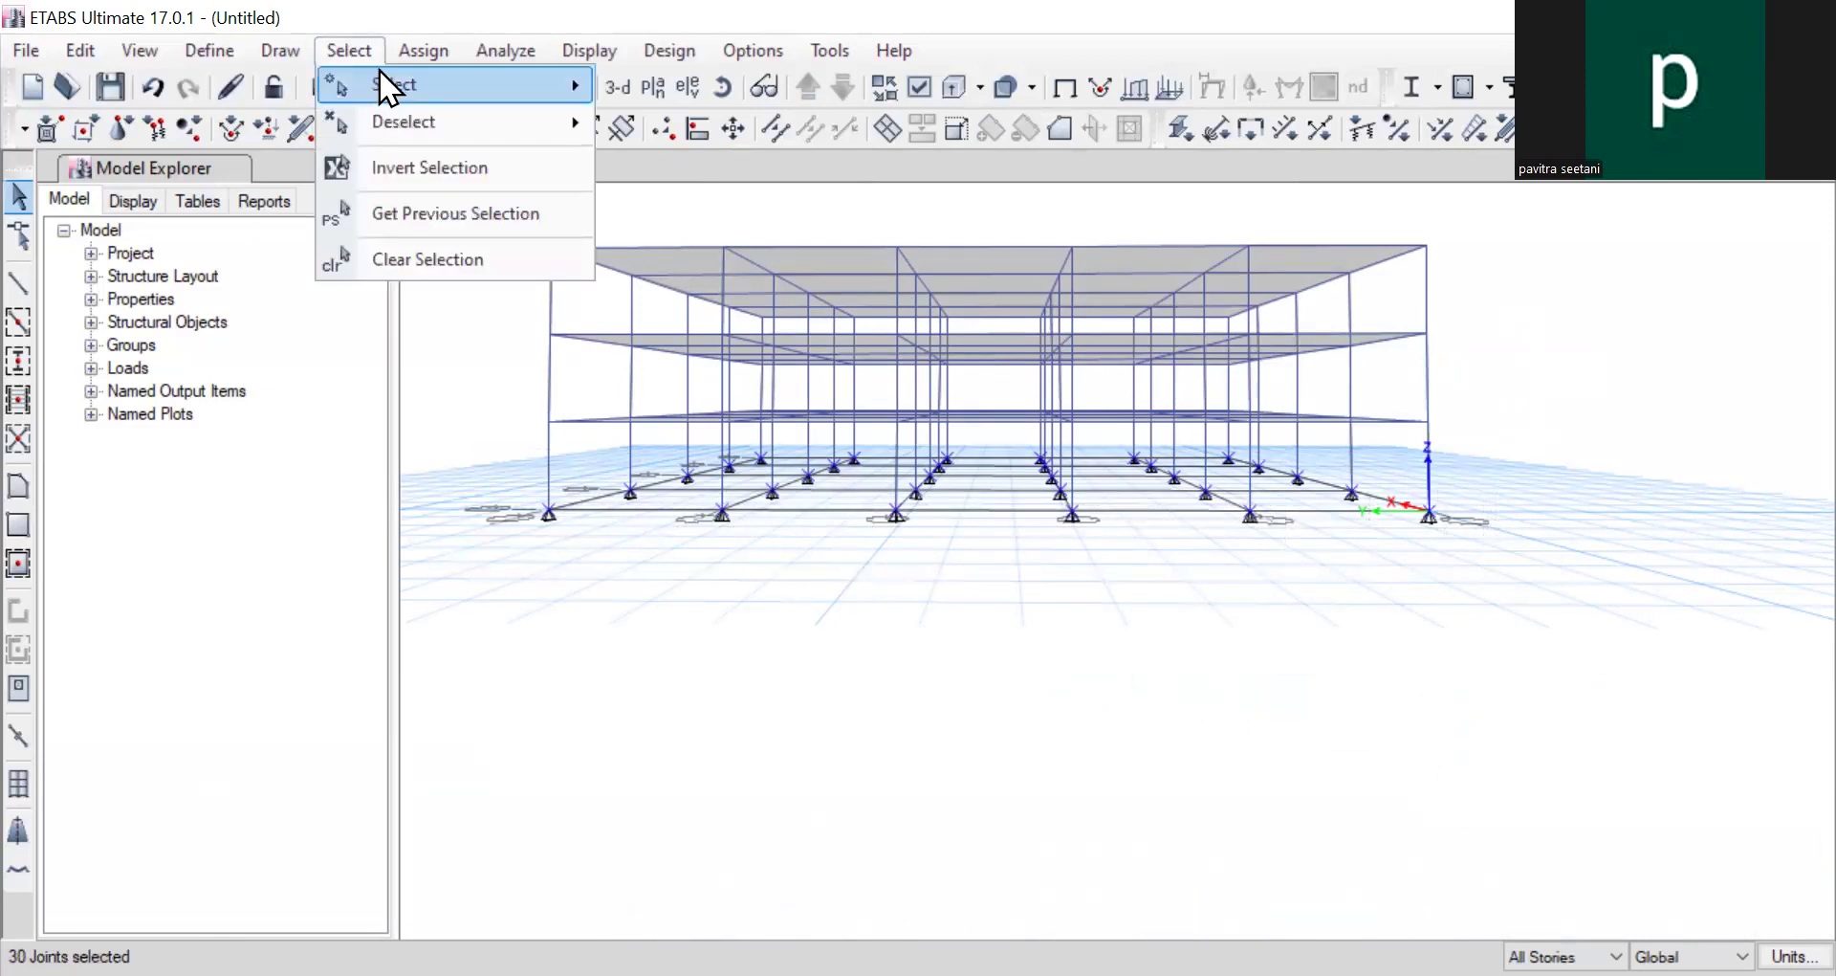
mouse_move(423, 49)
mouse_move(438, 84)
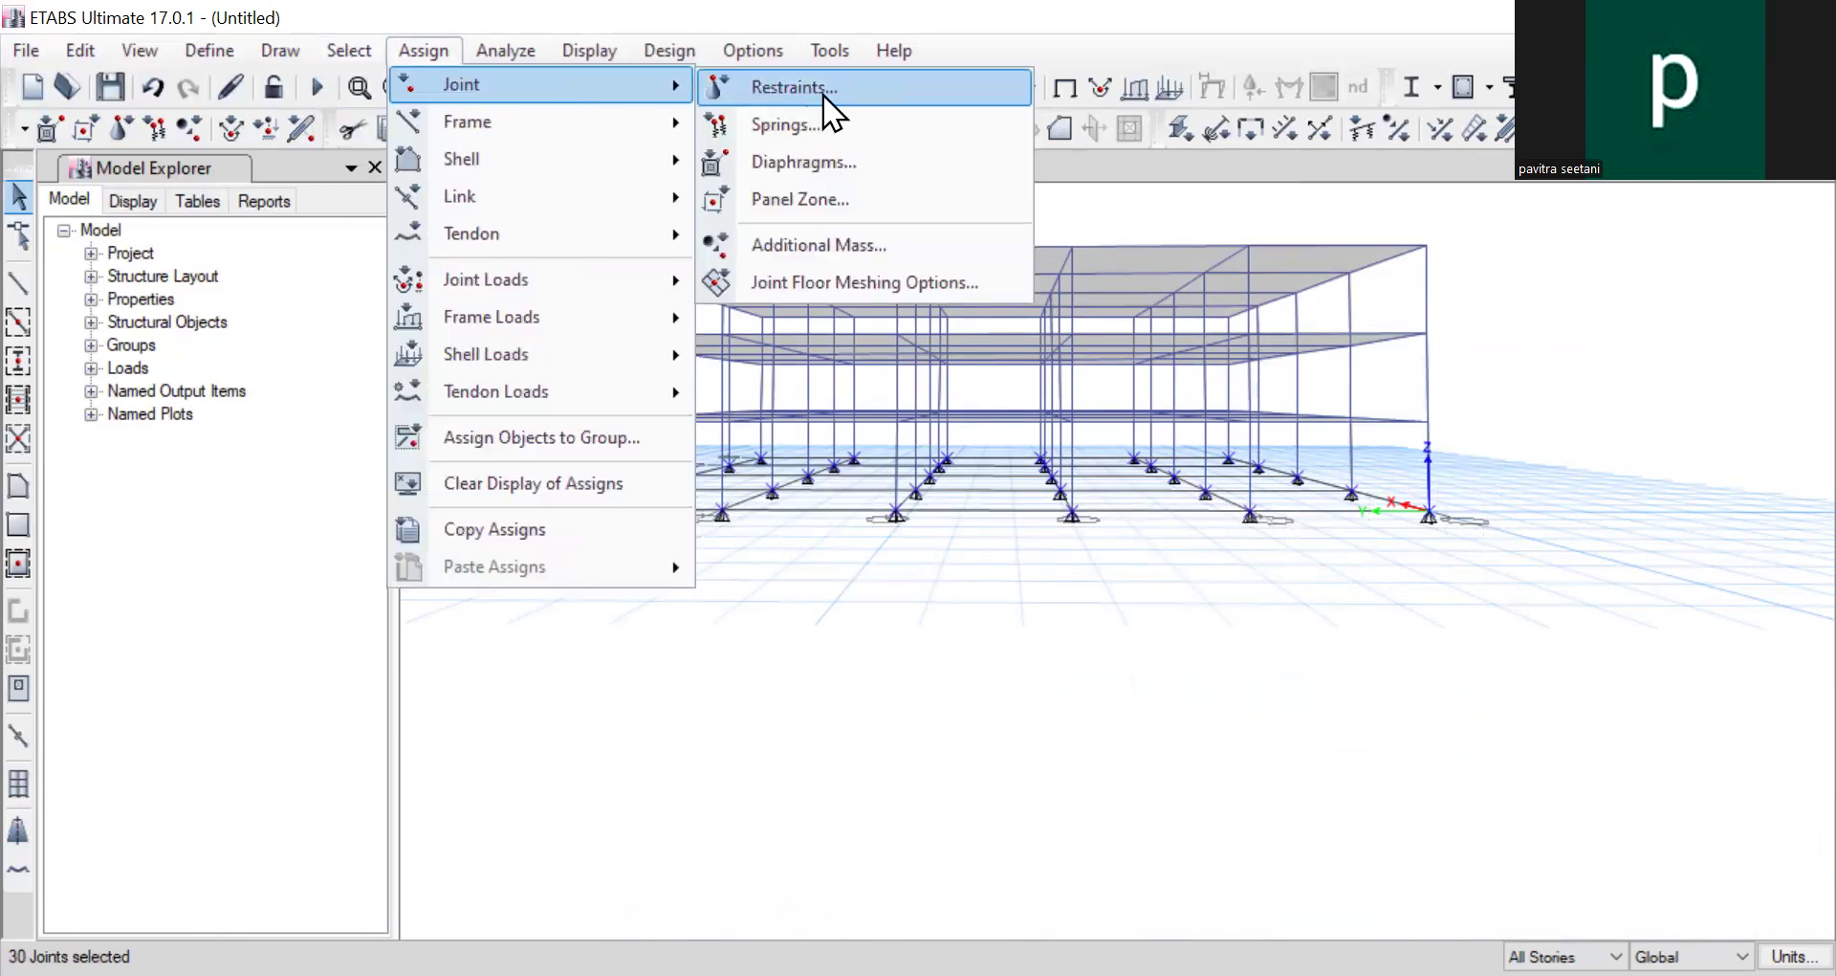
left_click(804, 88)
left_click(821, 596)
left_click(1050, 679)
left_click(787, 675)
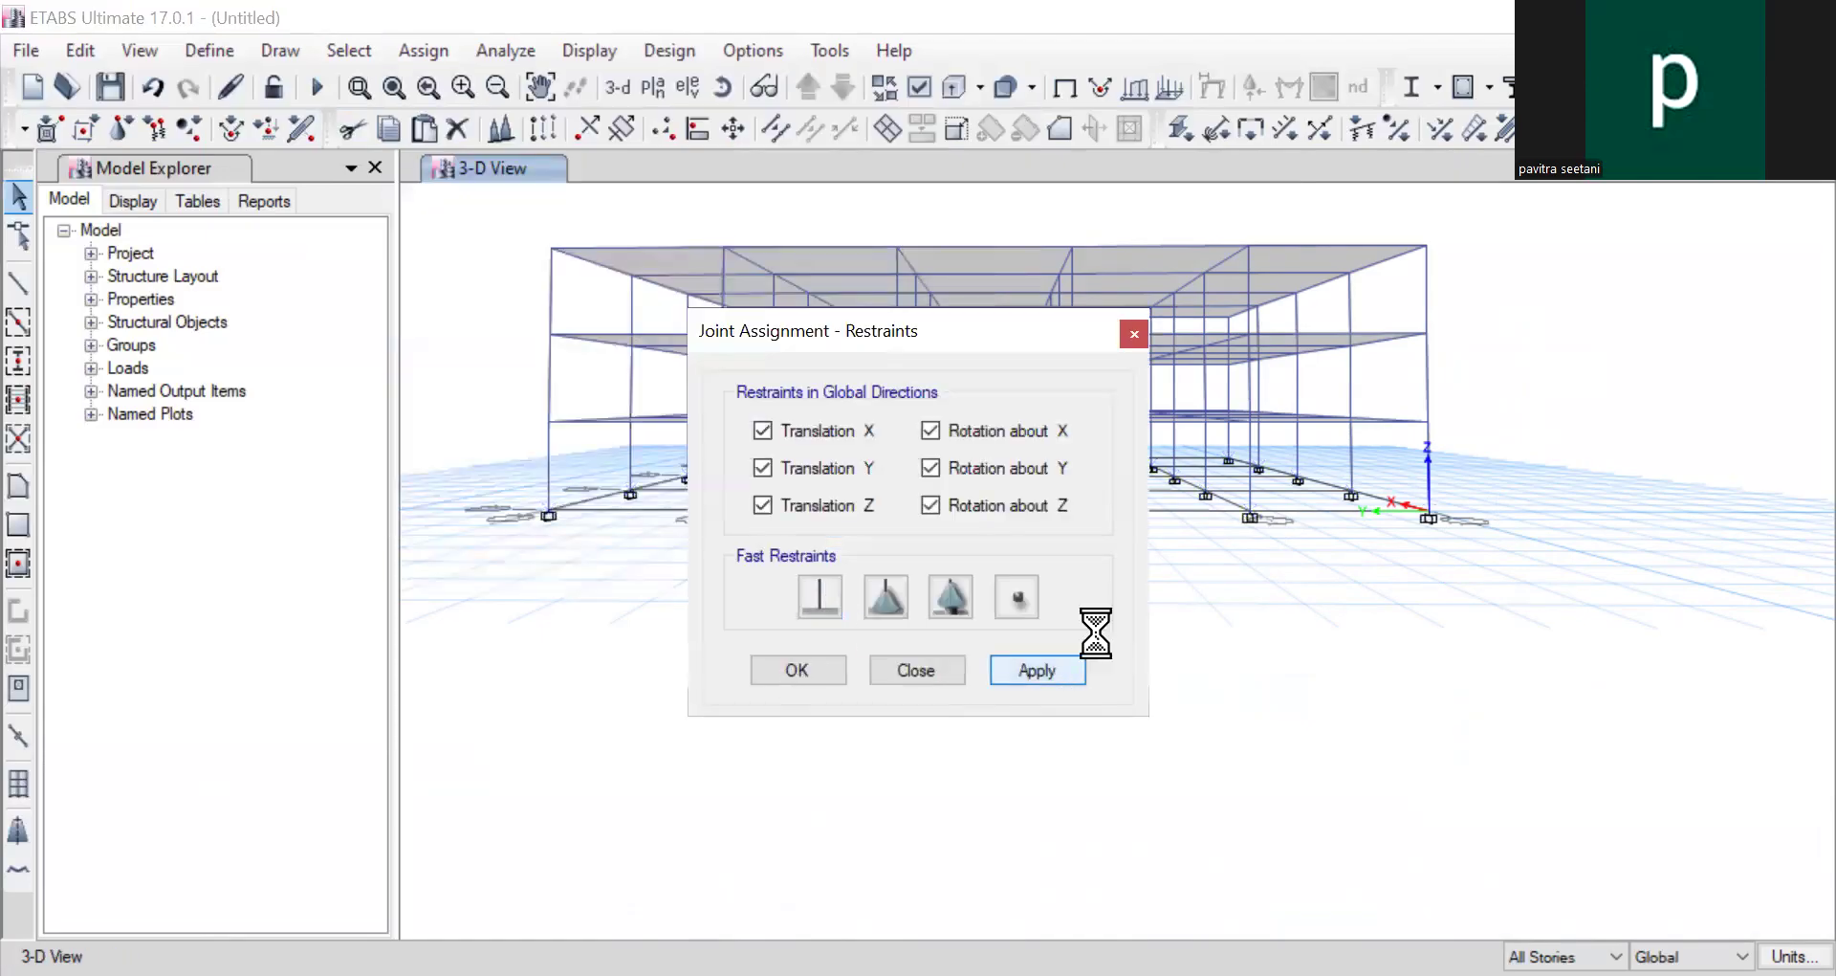
Step: Try to display the frame and shell objects of the building in extruded view in the 3-D view
middle_click_drag(1082, 643, 905, 754, "shift")
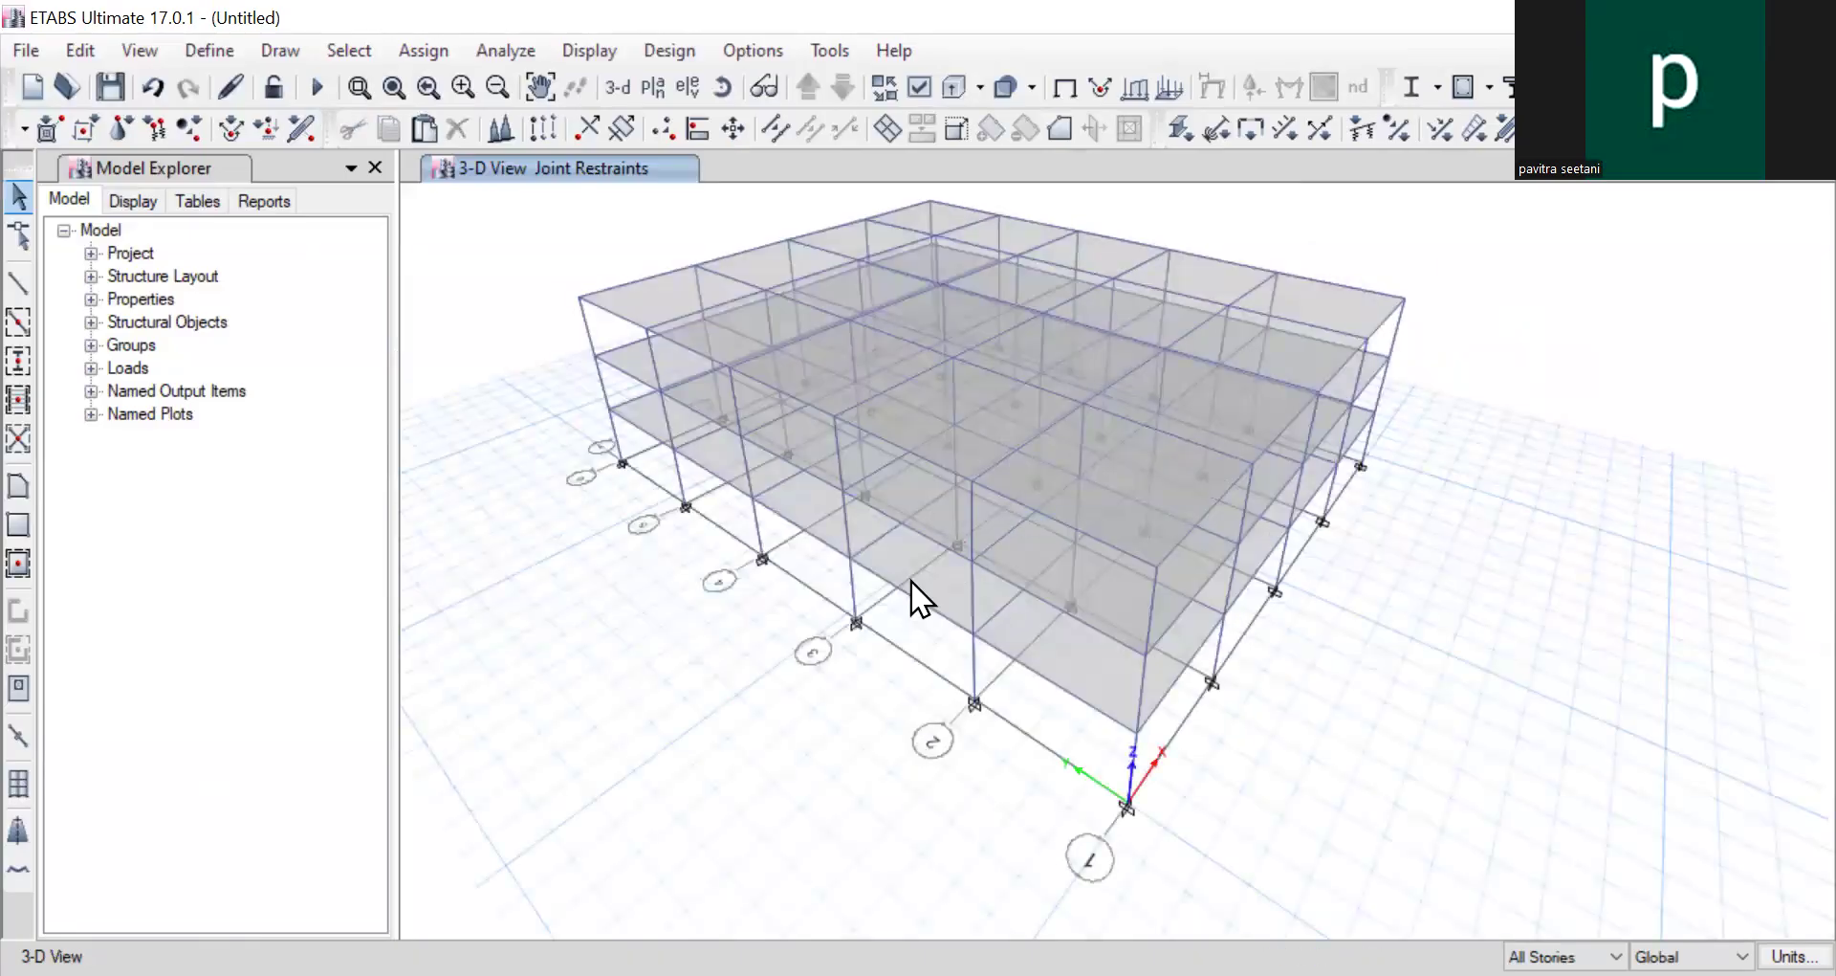
middle_click_drag(911, 579, 902, 669)
left_click(981, 87)
left_click(1074, 152)
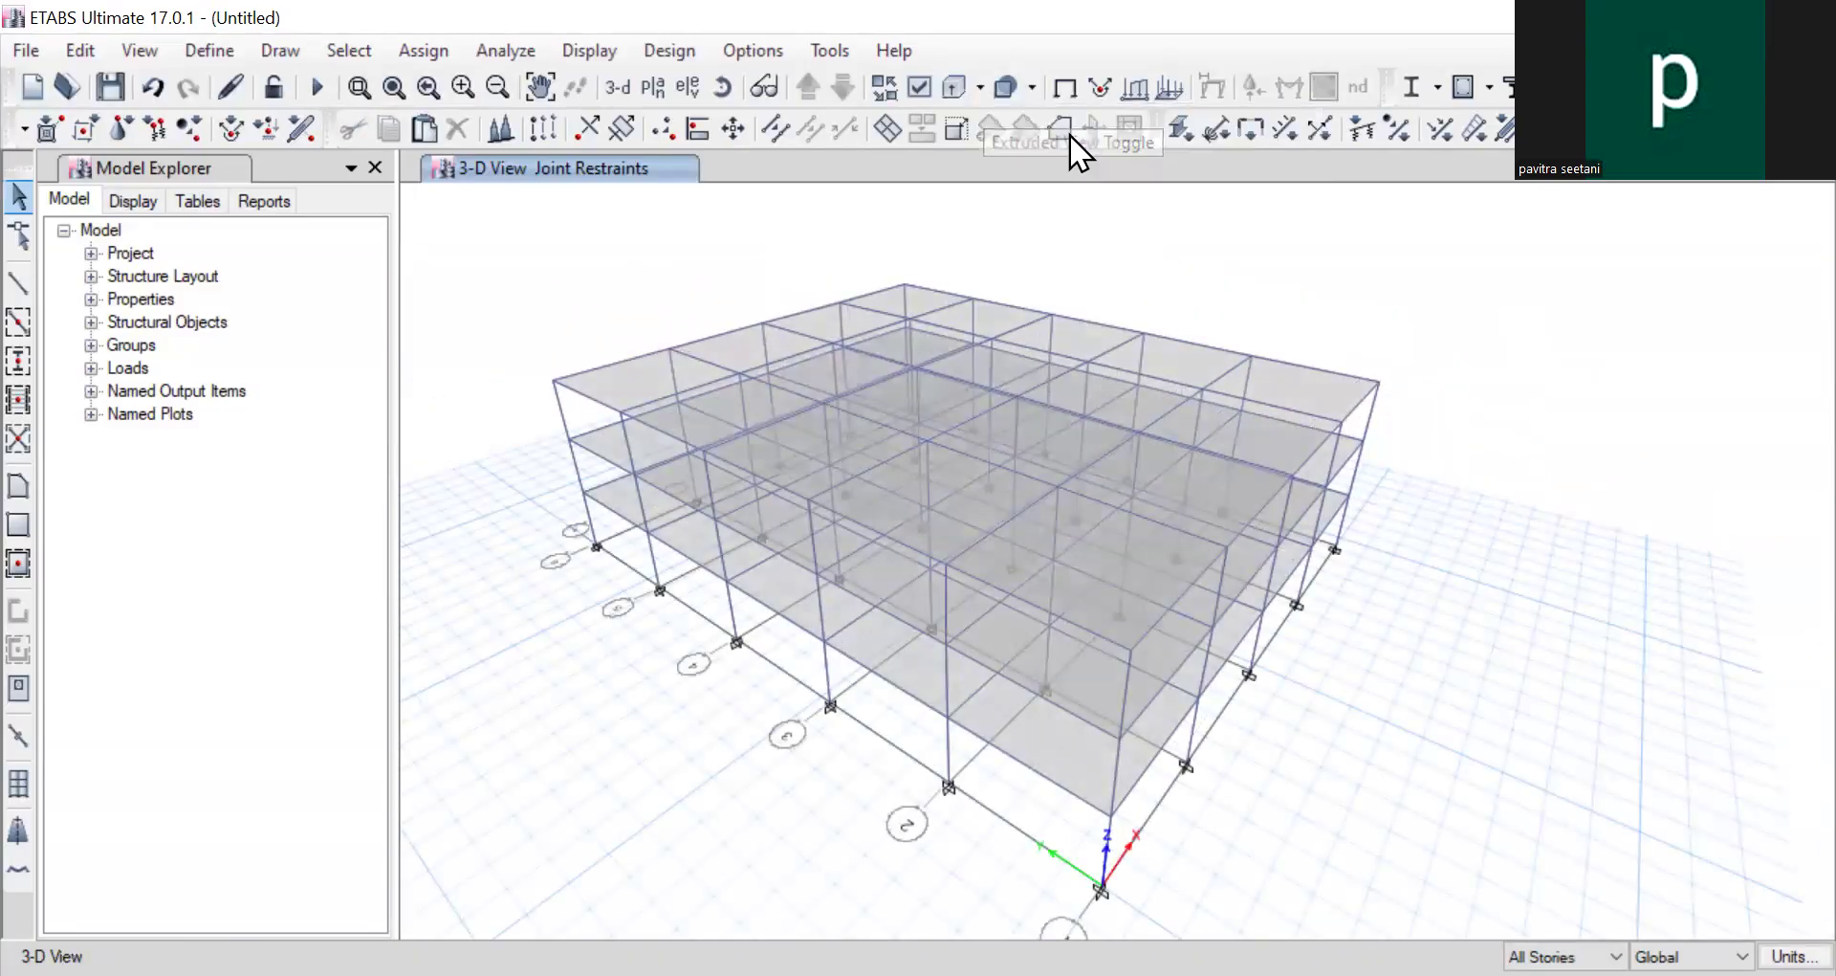
left_click(970, 88)
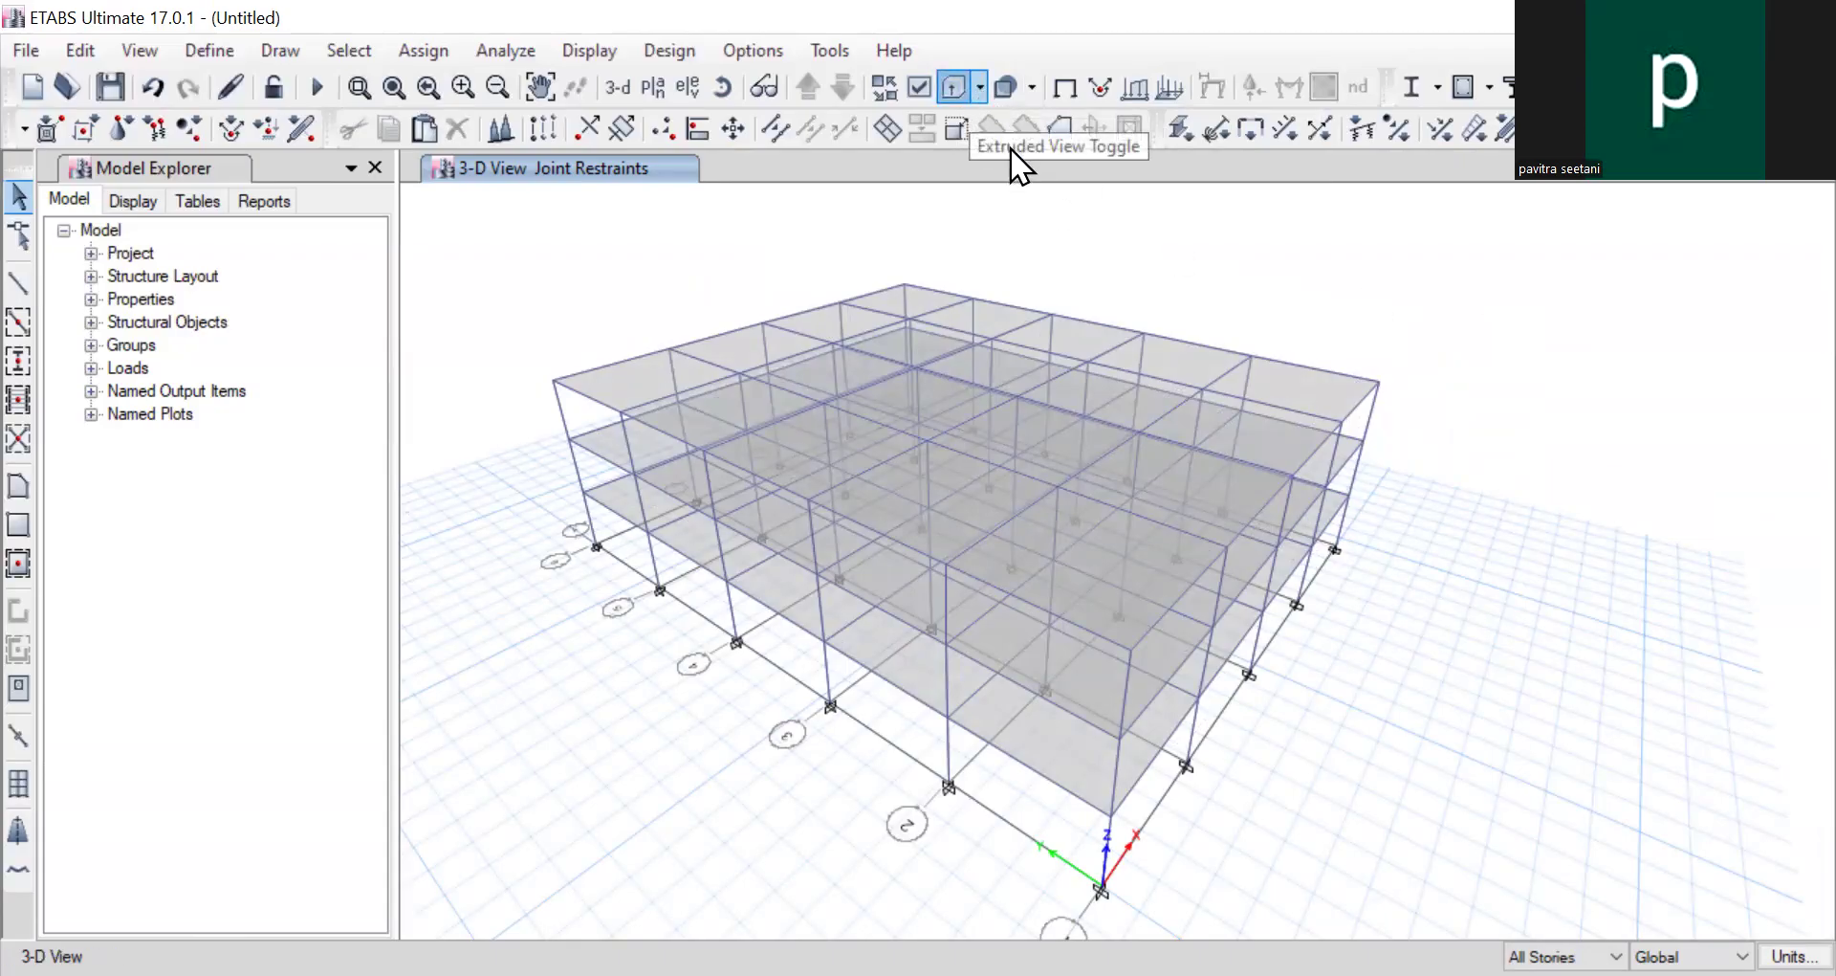
left_click(981, 87)
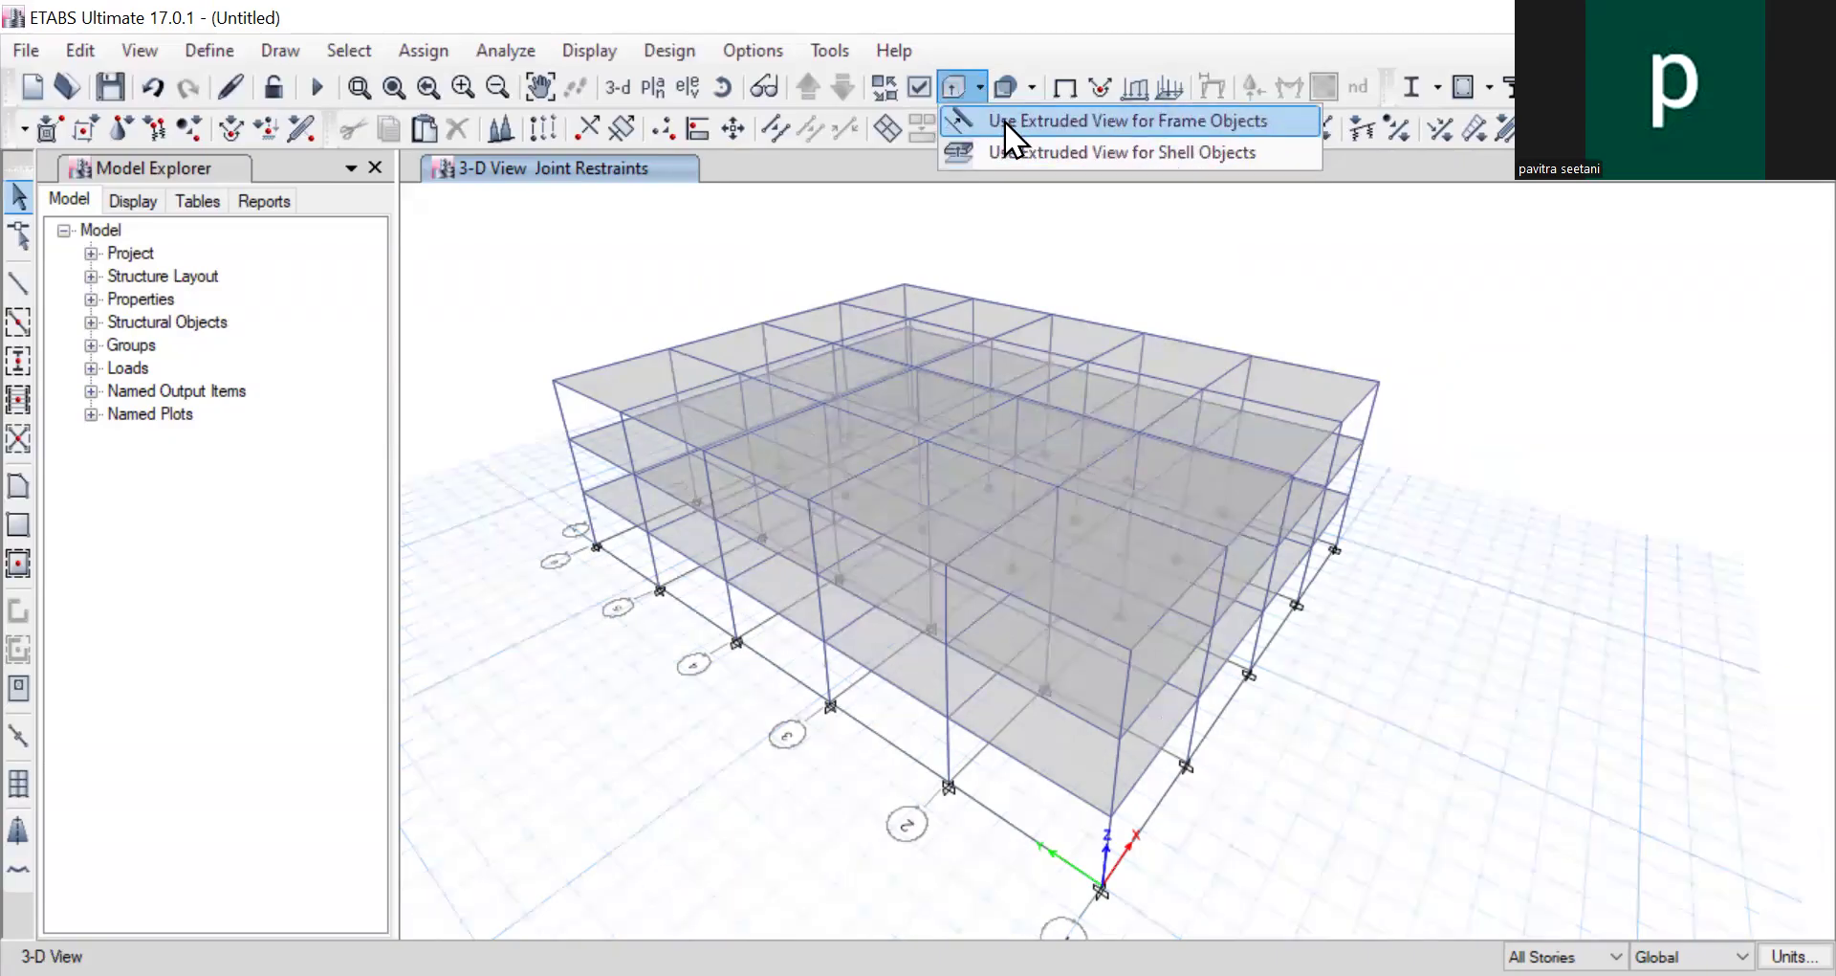
left_click(1005, 121)
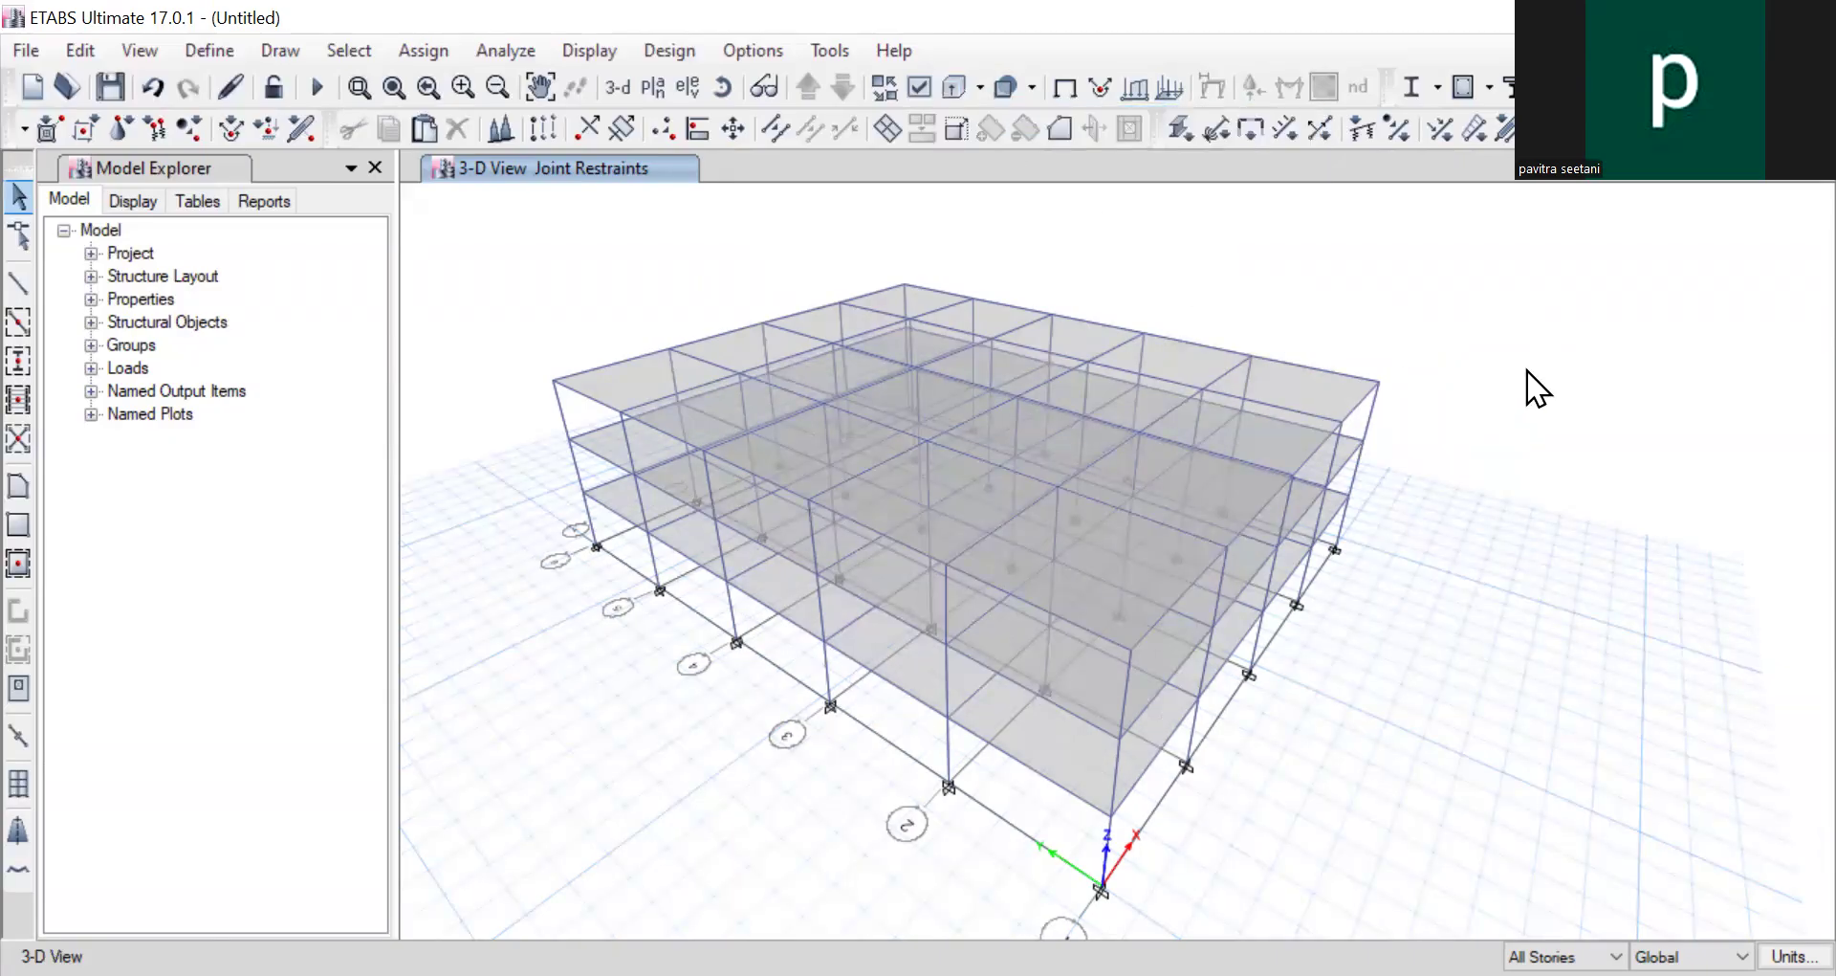
scroll(999, 551, "down", 5)
middle_click_drag(999, 551, 1049, 532, "shift")
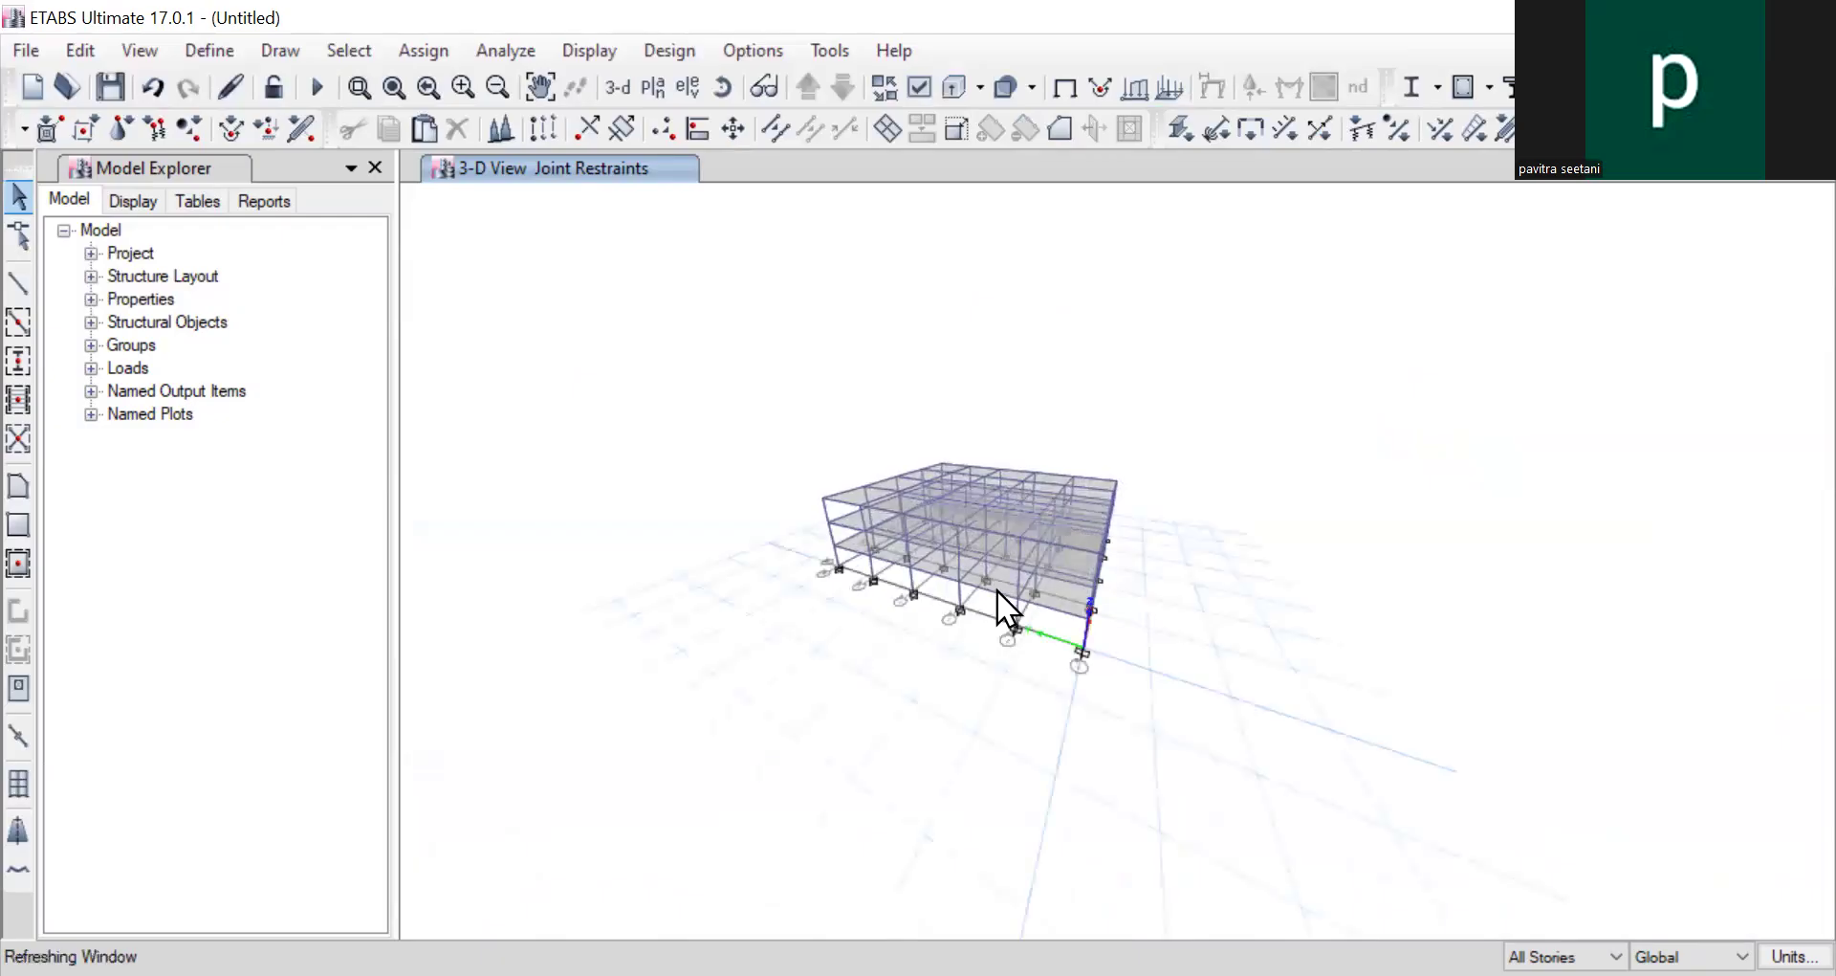
scroll(995, 585, "up", 5)
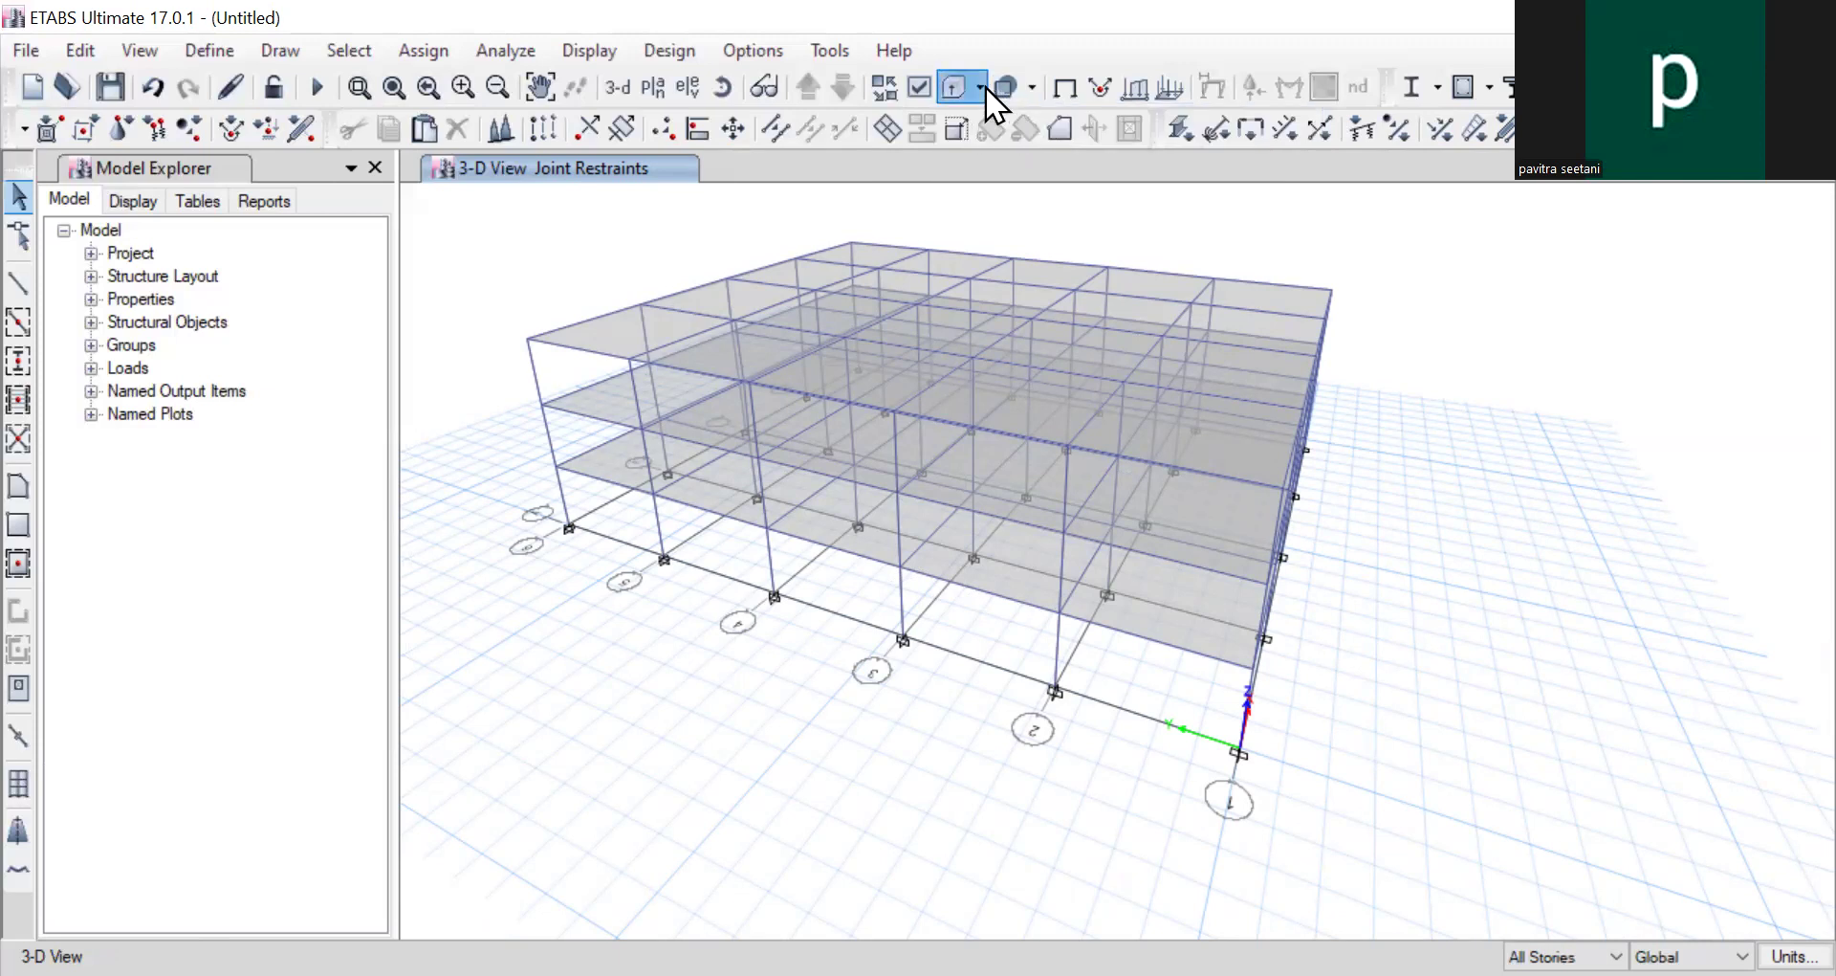
Step: Retry the extruded view options for frame objects and shell objects, and toggle the extruded display
left_click(982, 87)
left_click(993, 118)
left_click(982, 87)
left_click(1008, 151)
middle_click_drag(1029, 501, 1035, 551, "shift")
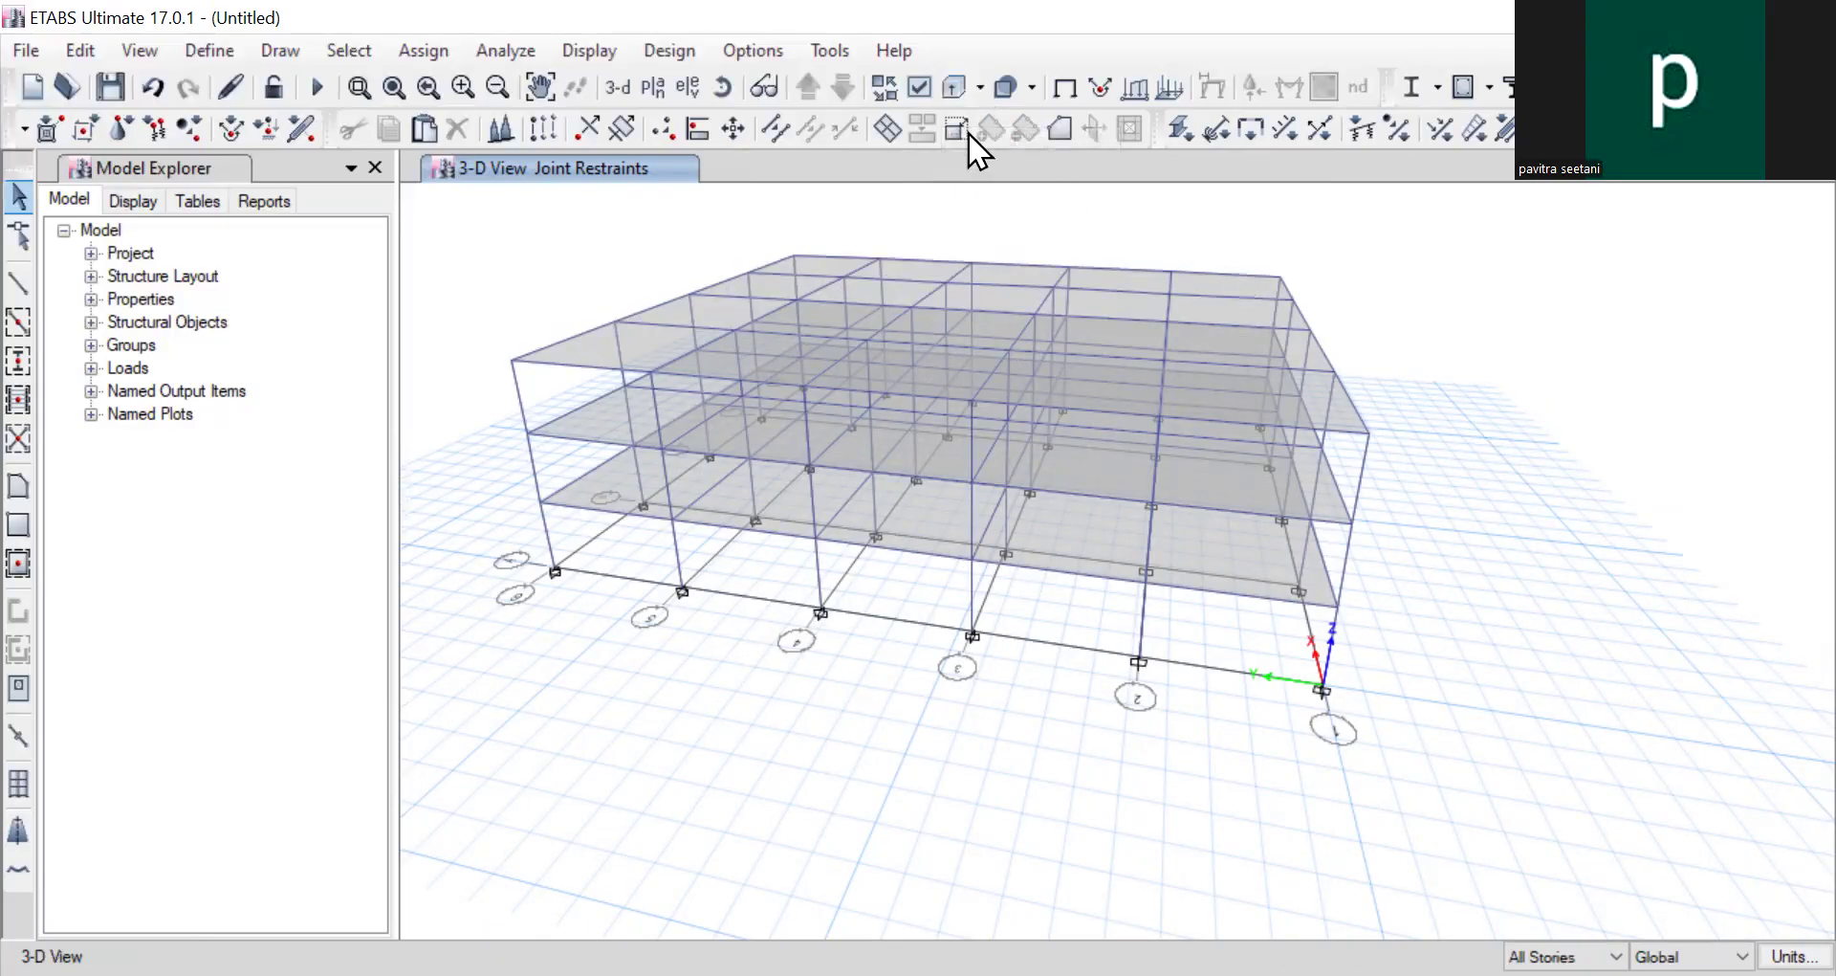
left_click(955, 84)
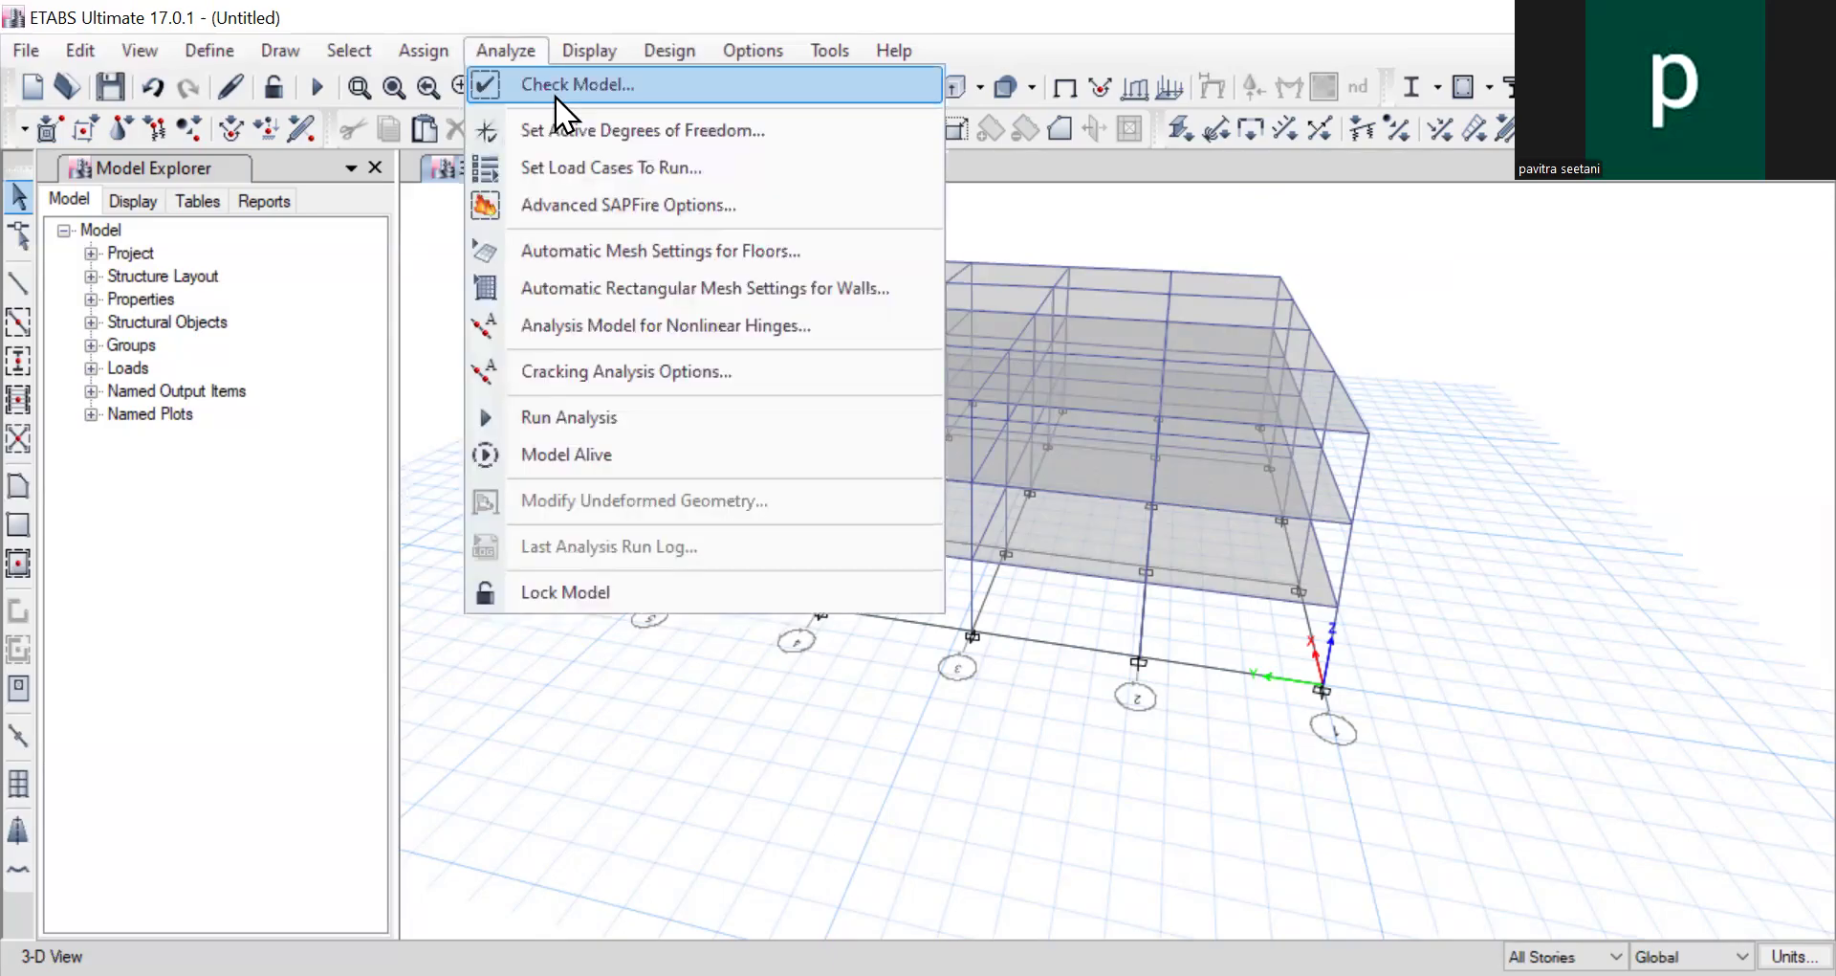
Step: Check the model with all joint, frame, shell, other and fix options selected, and close the check report
left_click(555, 96)
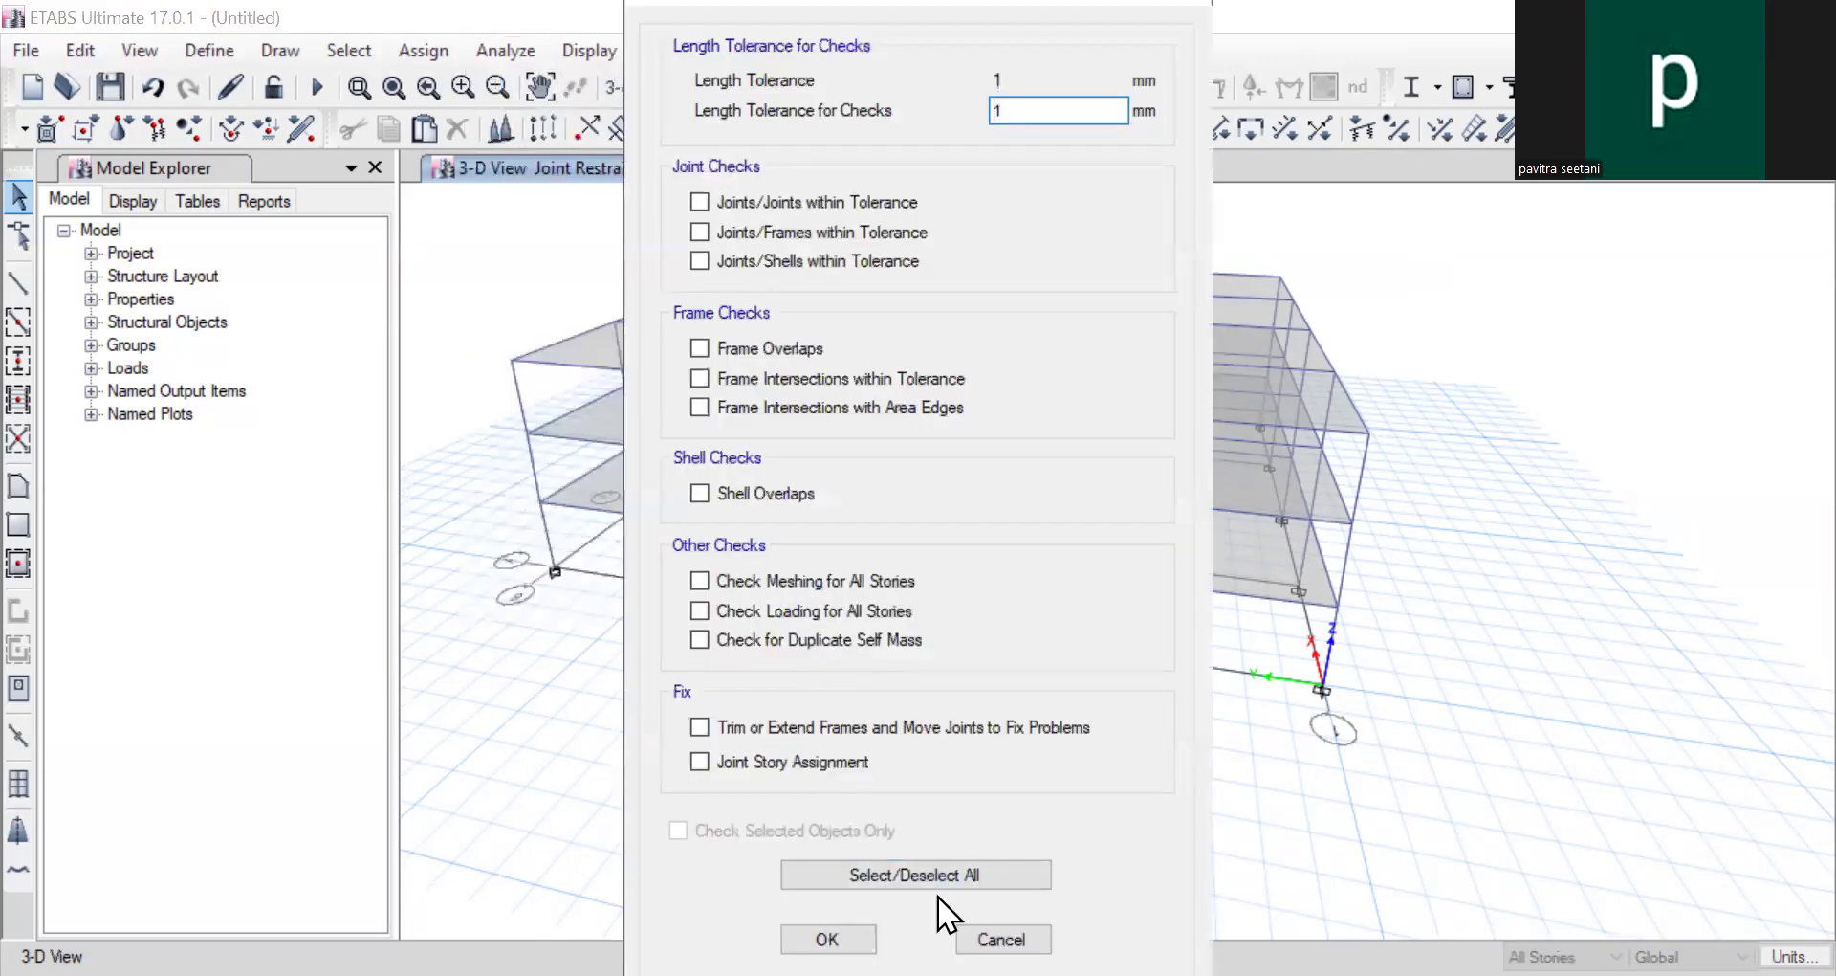
left_click(914, 876)
left_click(828, 938)
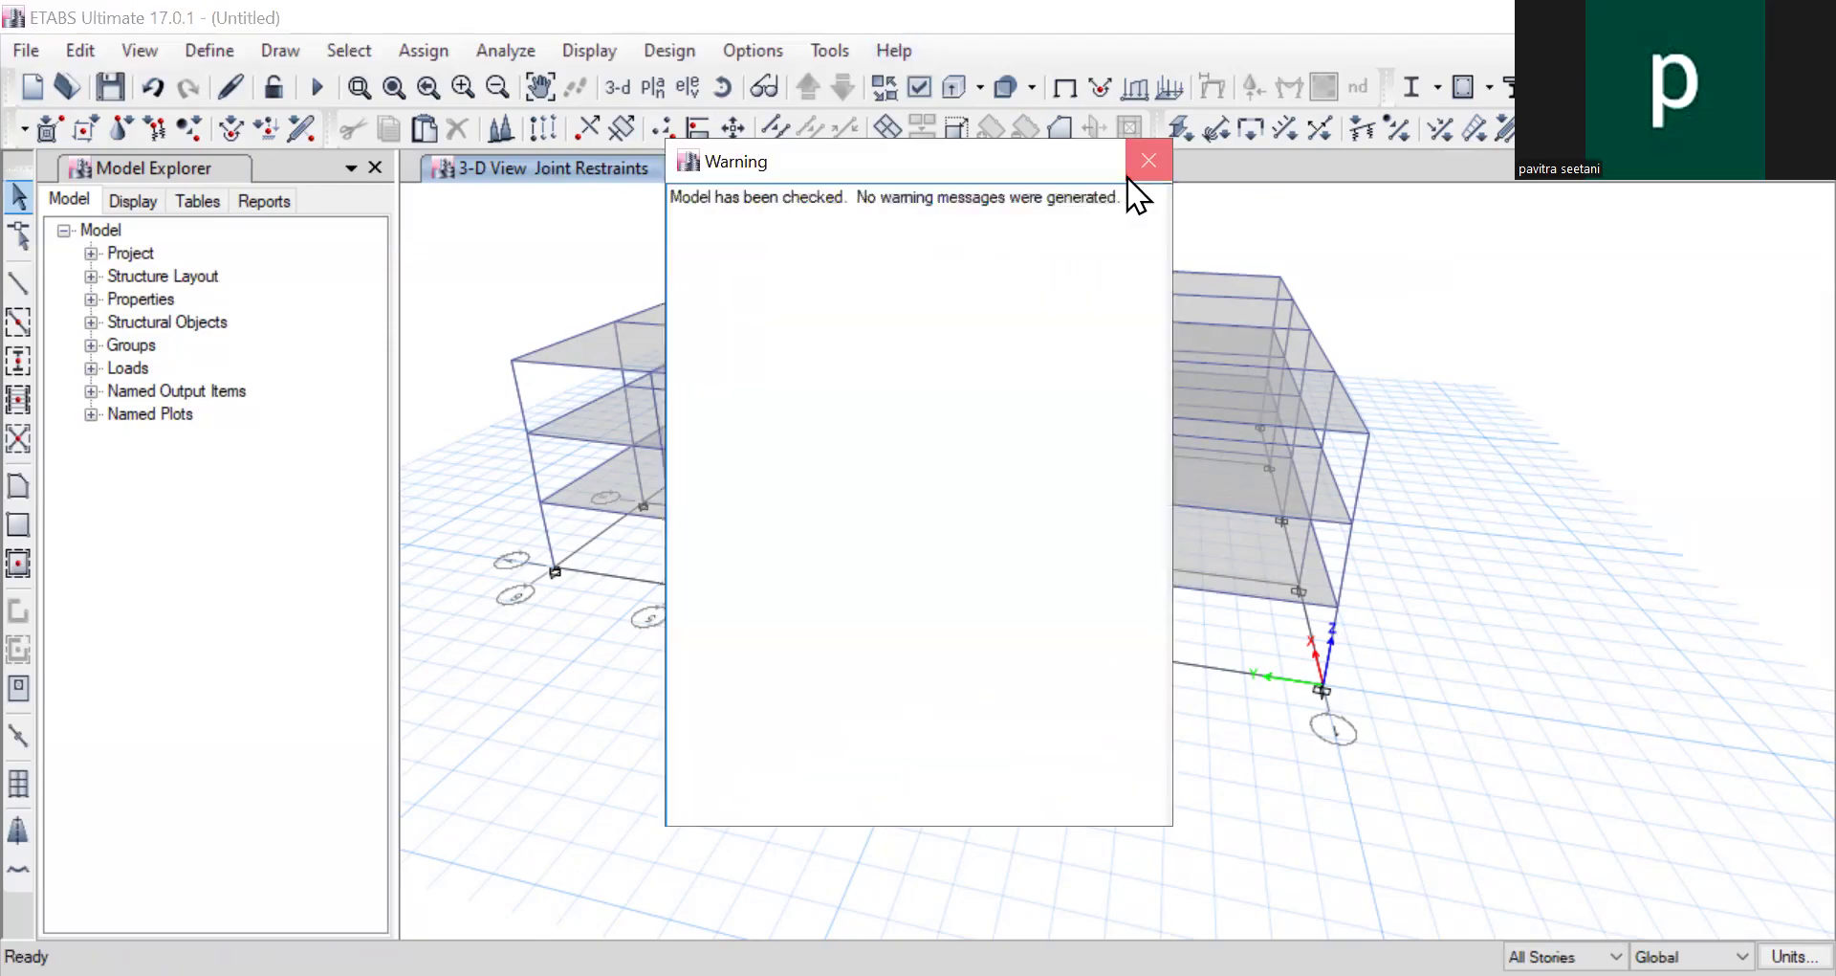
left_click(1143, 161)
Step: Run the analysis, saving the model file on the Desktop as O
left_click(490, 59)
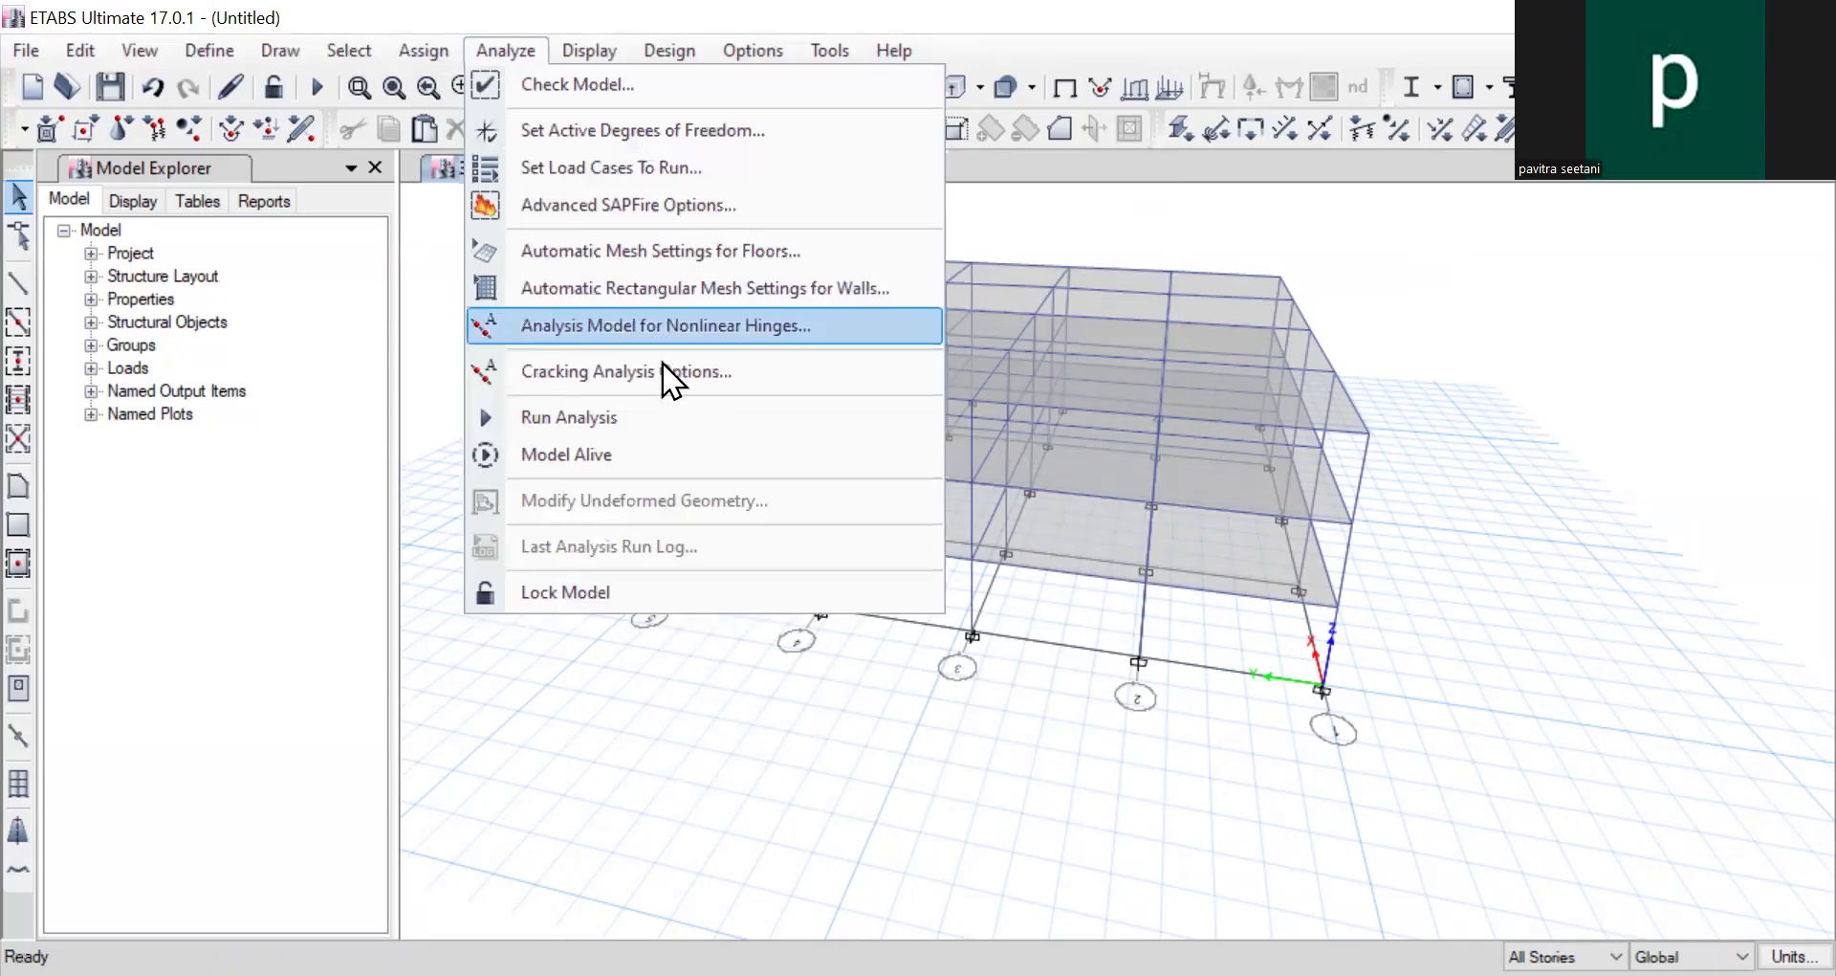
left_click(653, 421)
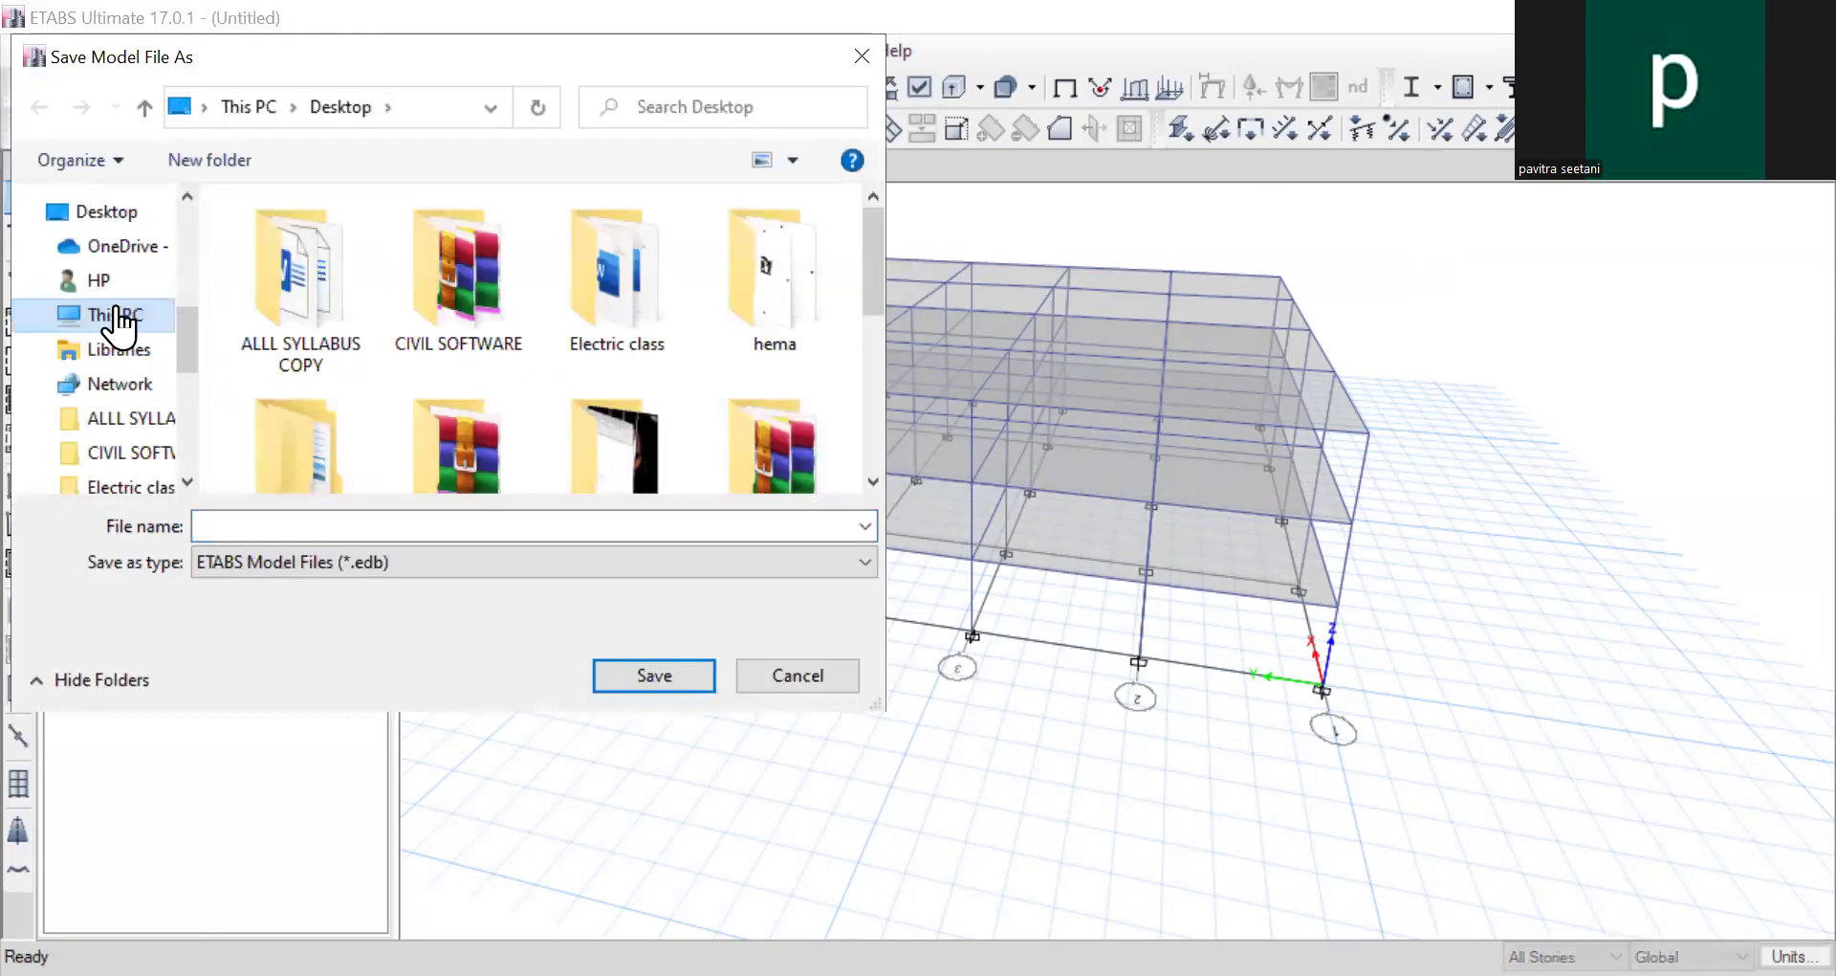
left_click(101, 211)
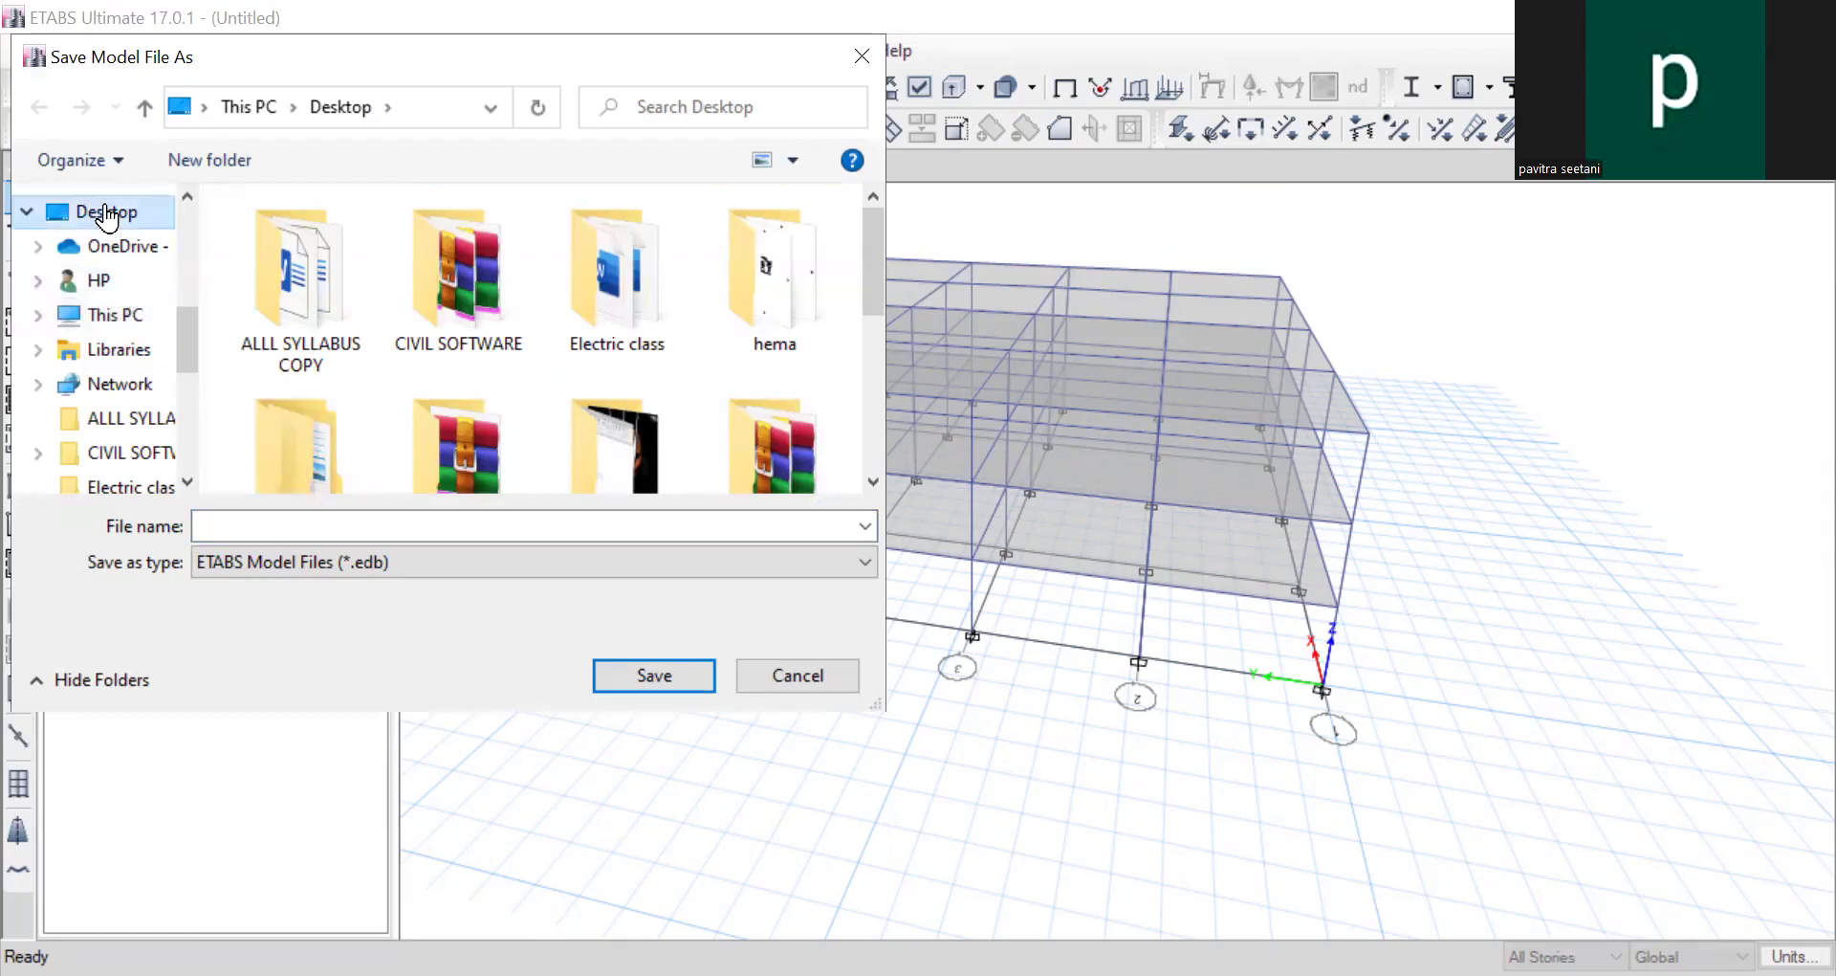
left_click(346, 526)
type("O")
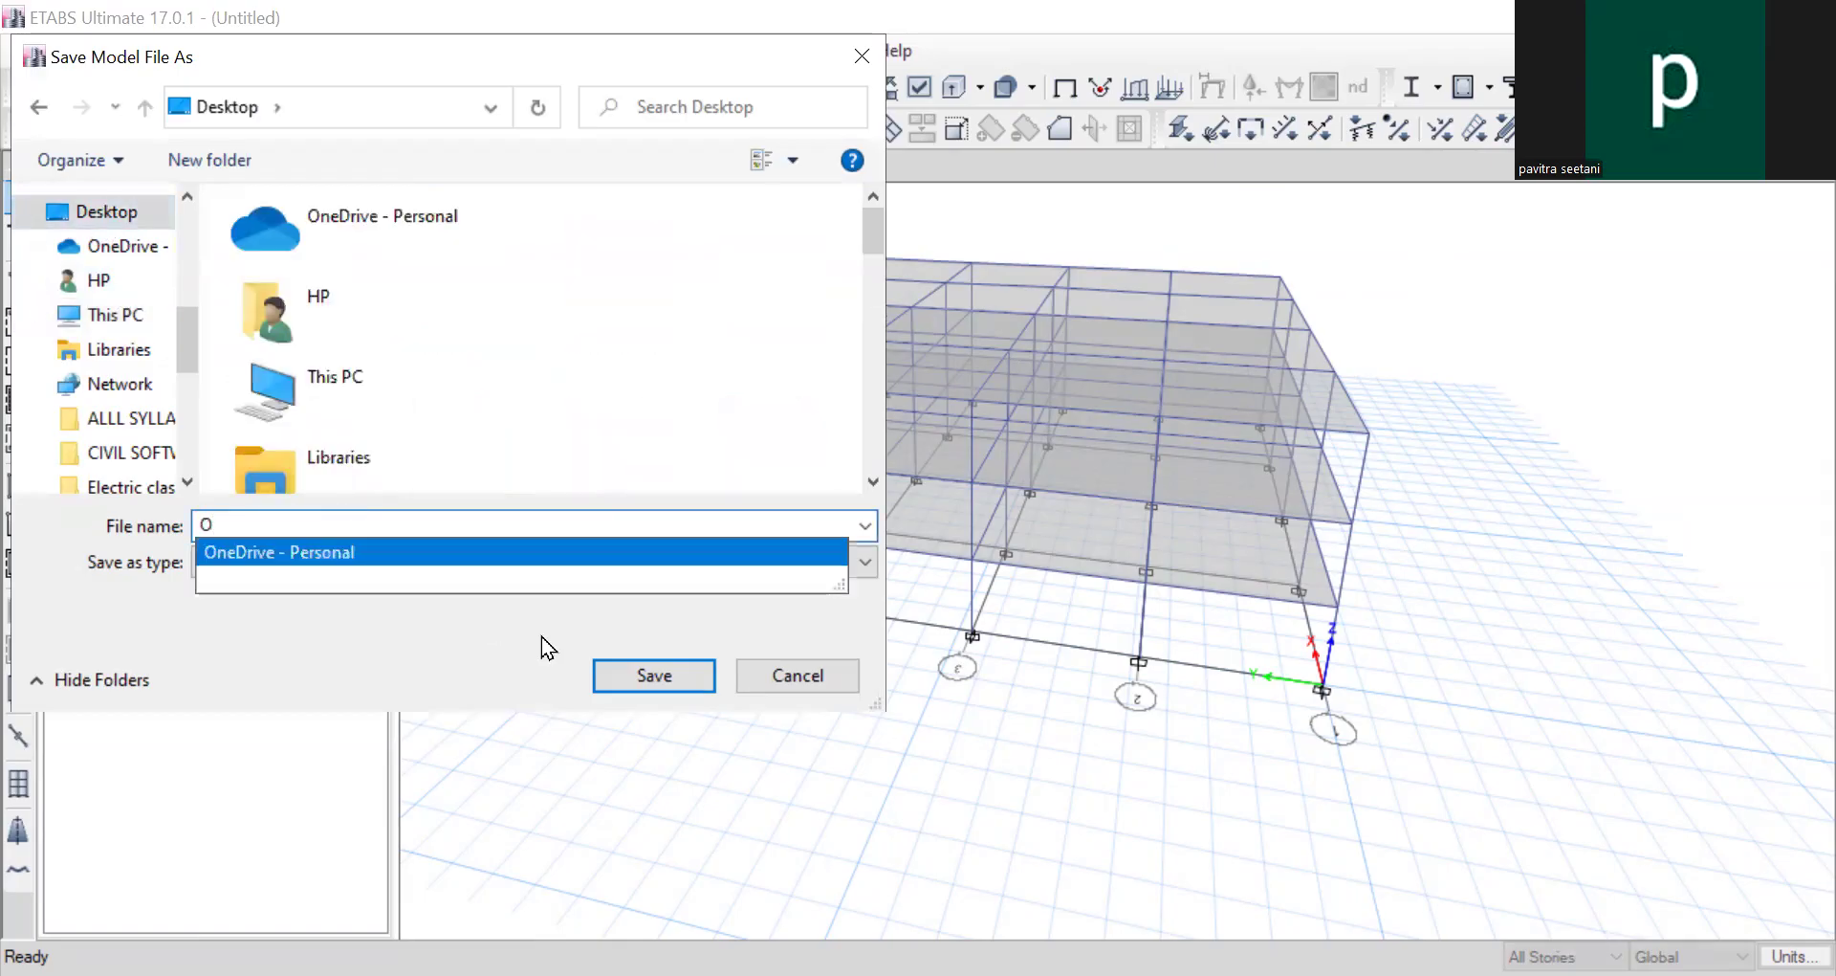
left_click(637, 686)
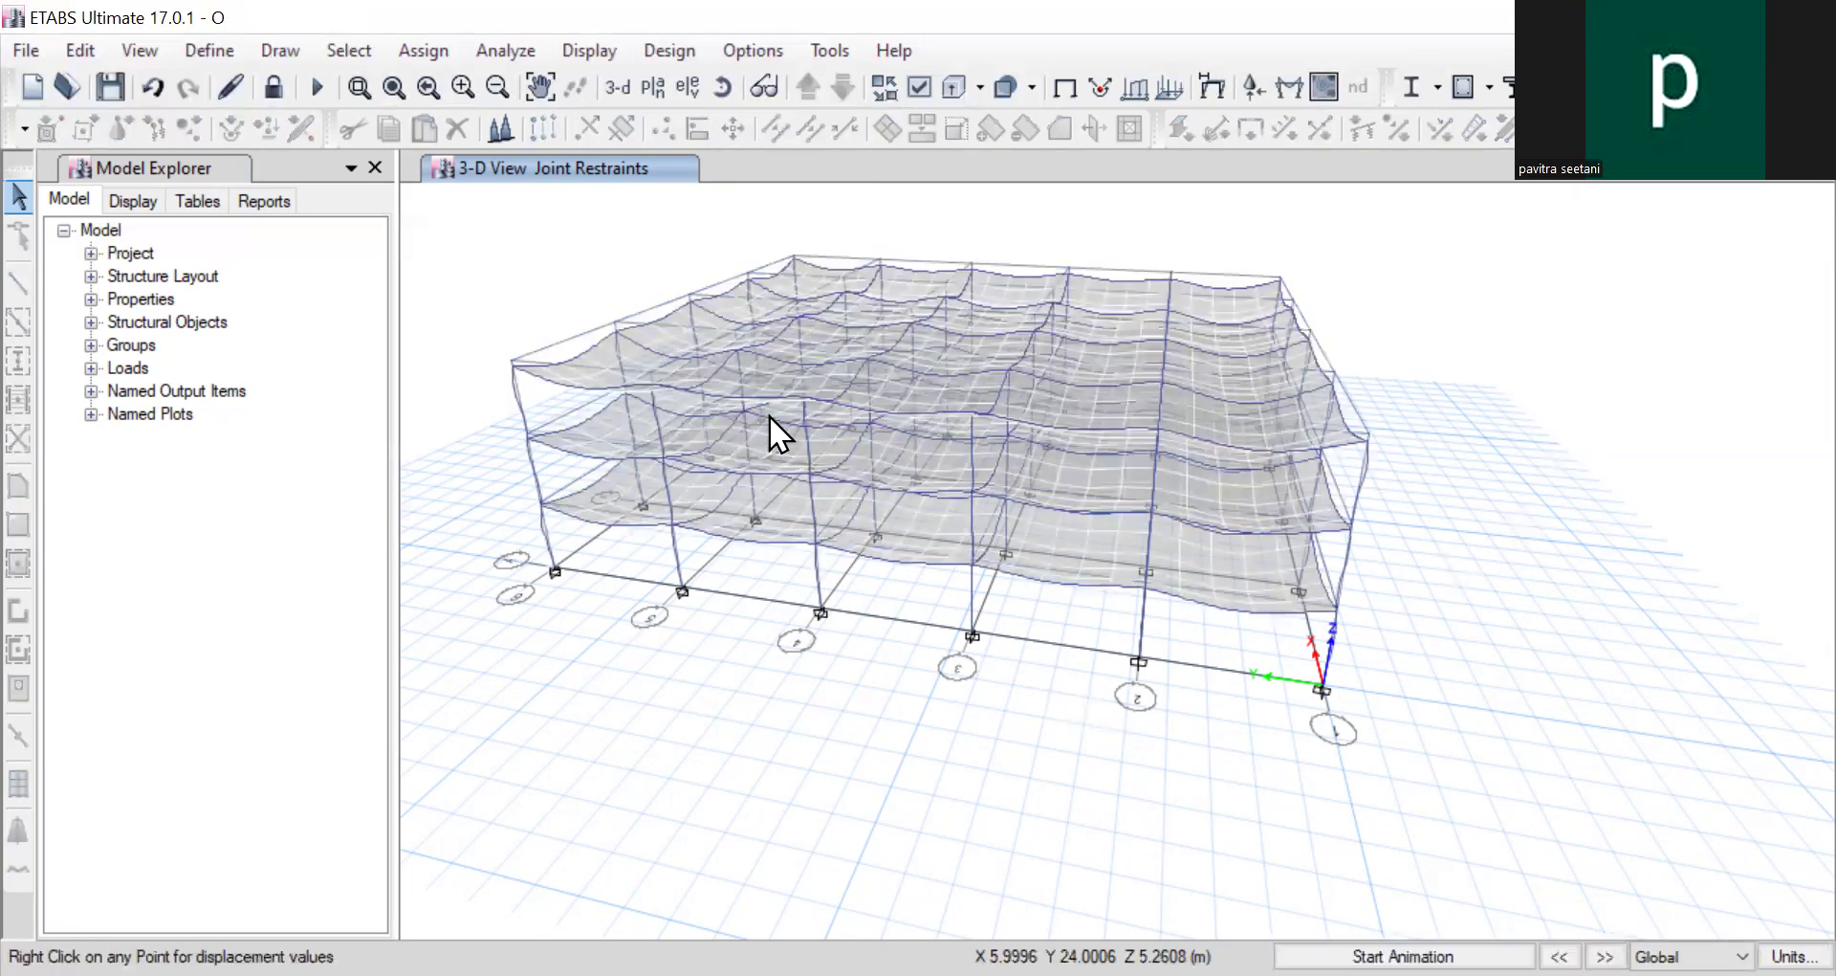
Step: Inspect the deformed shape under the Dead load and start the concrete frame design check
scroll(855, 350, "up", 4)
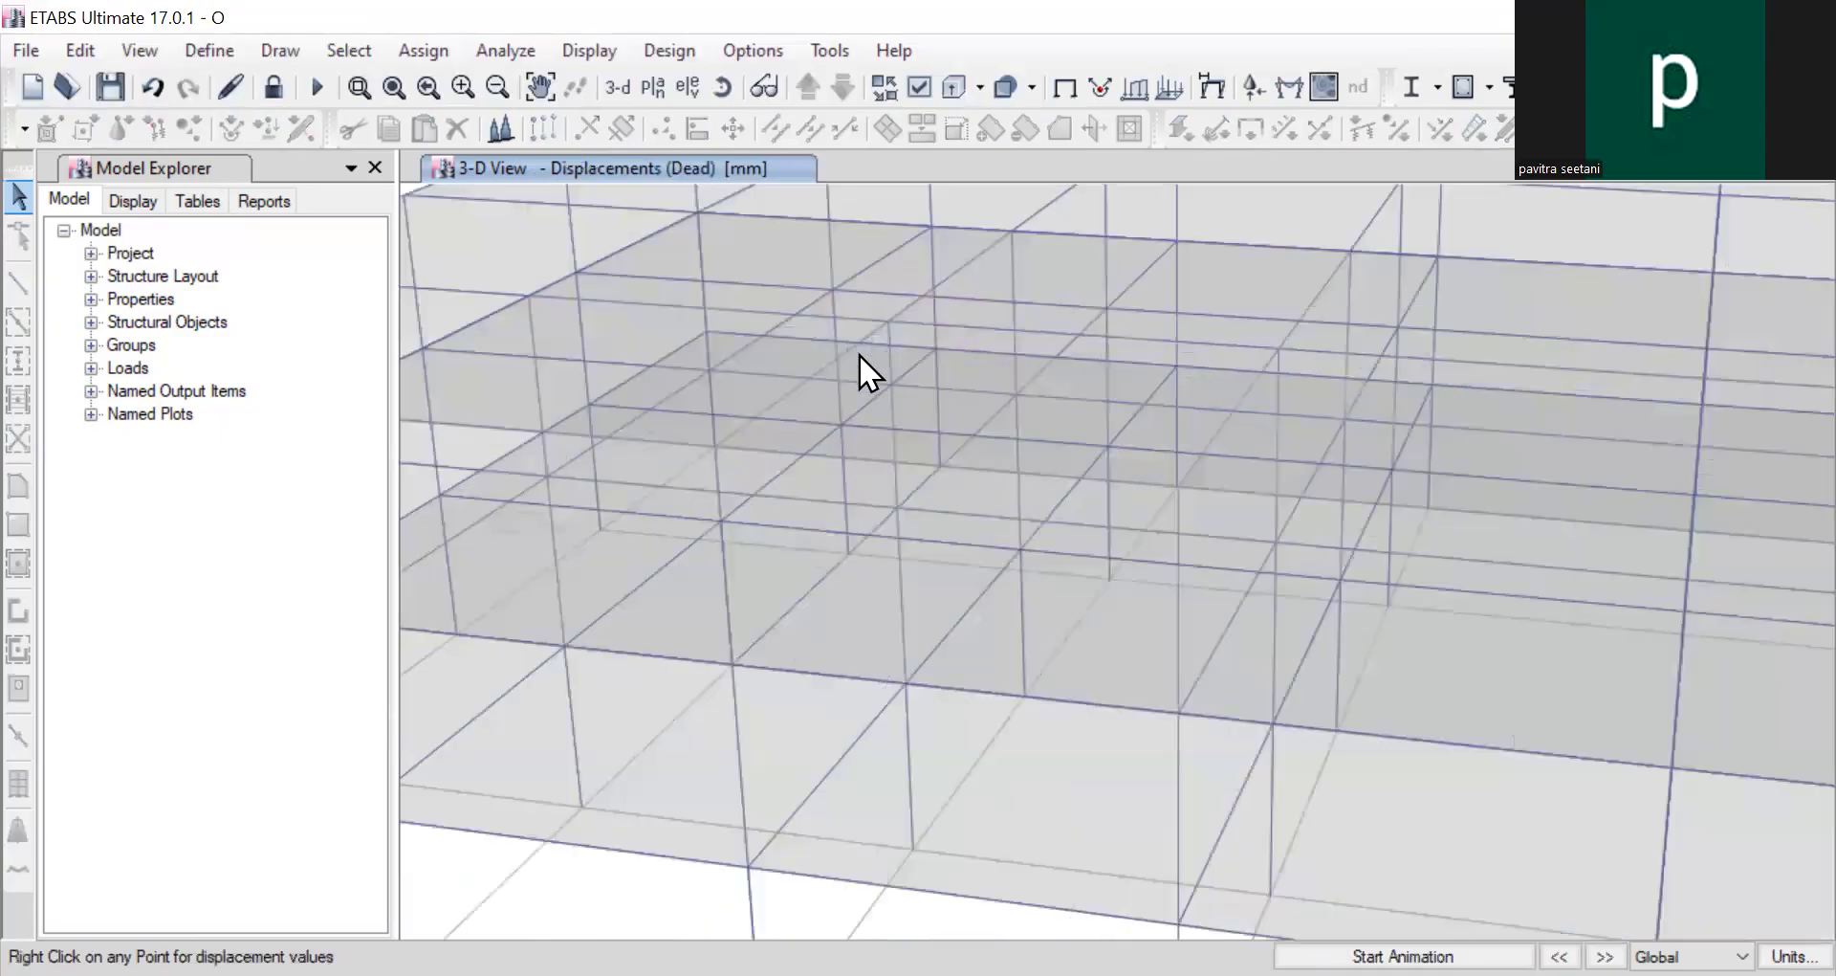
scroll(872, 394, "down", 4)
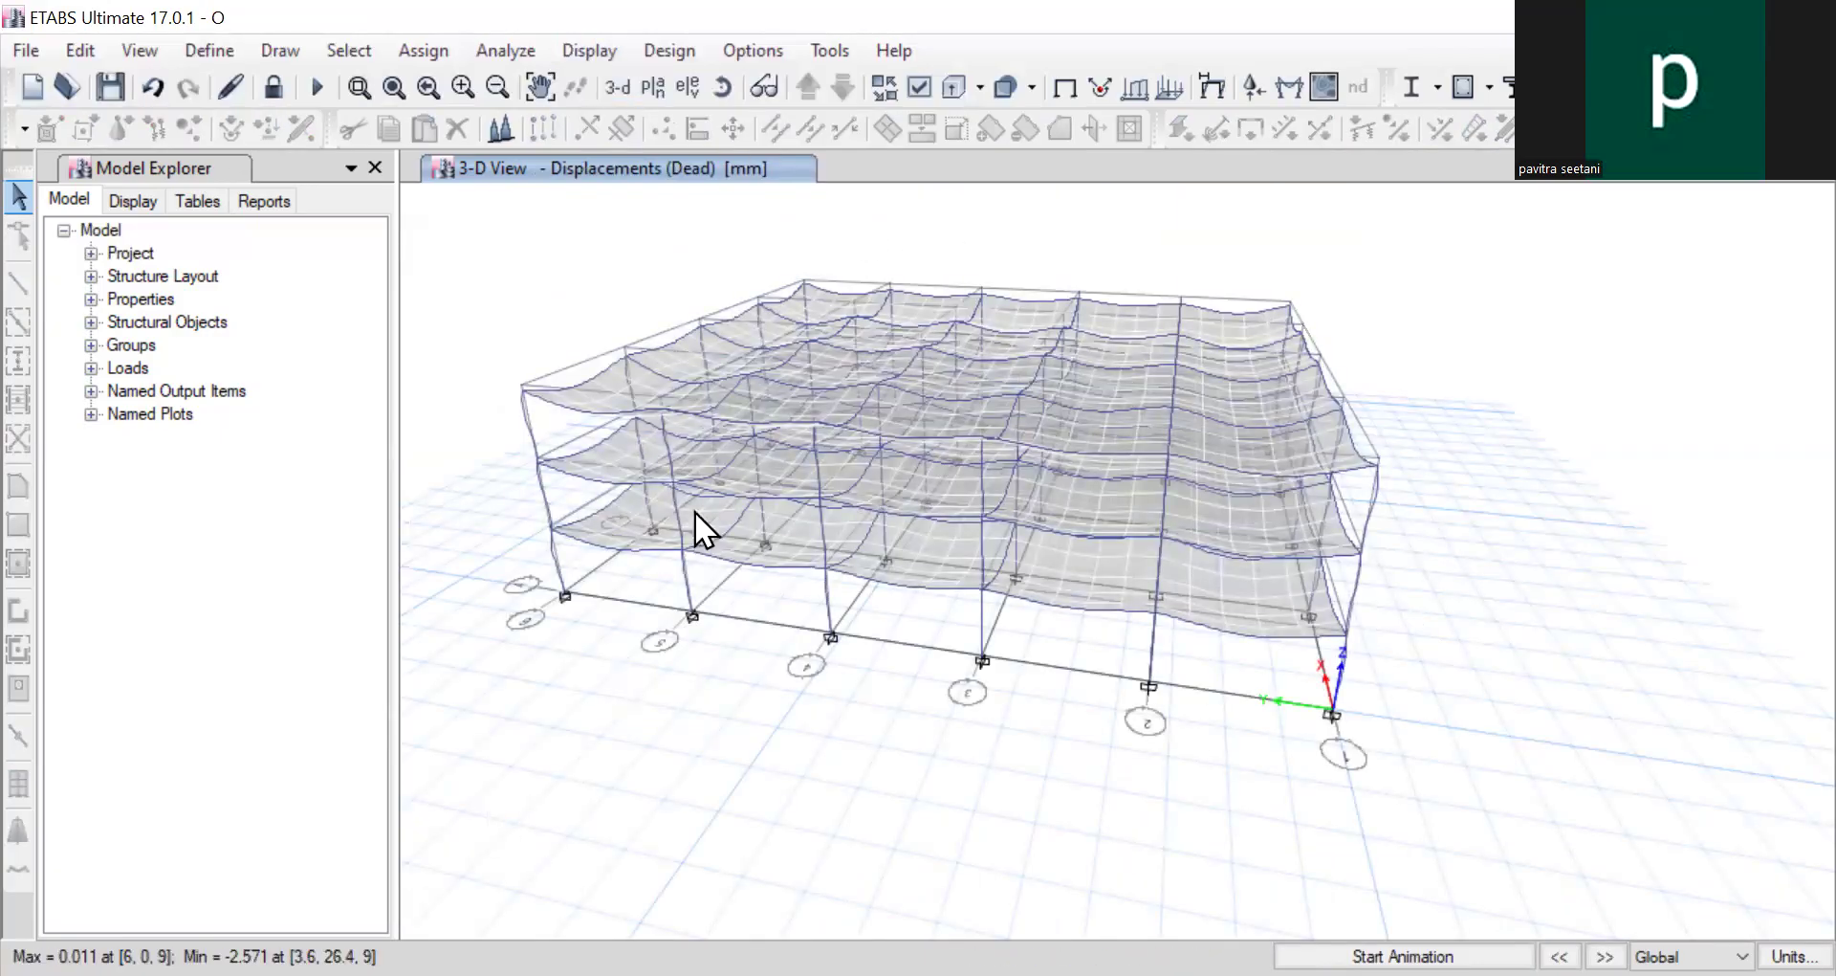
left_click(595, 42)
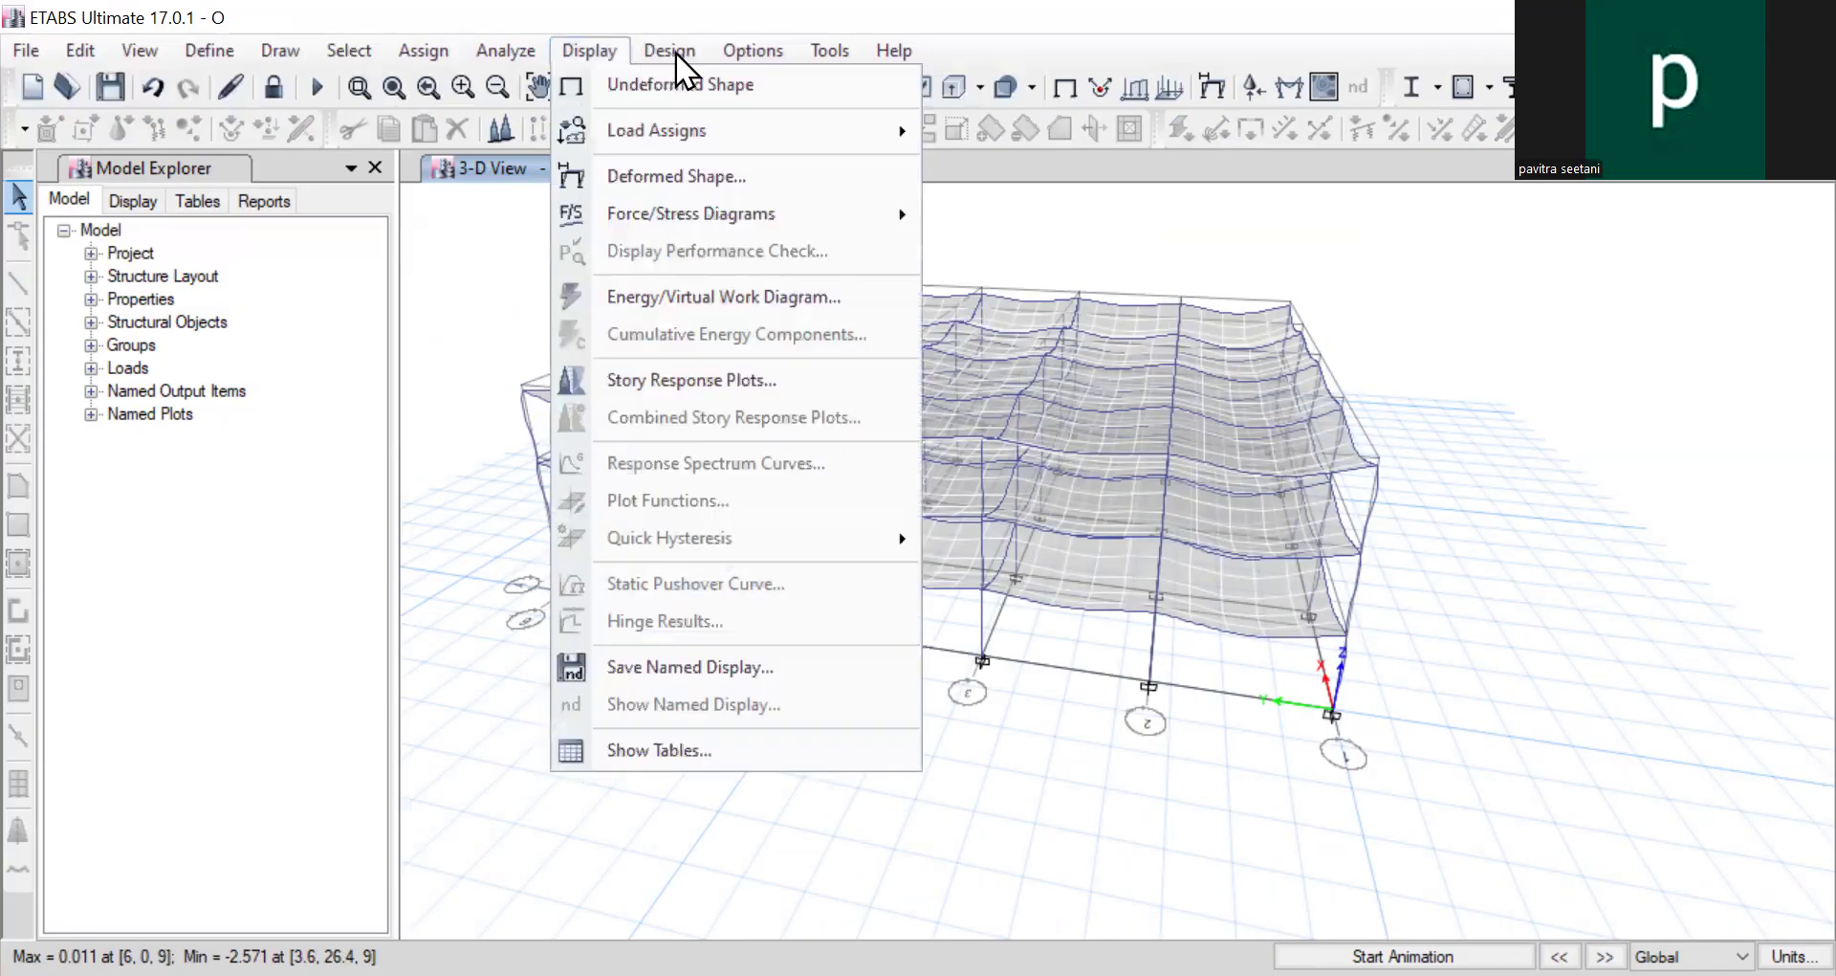
mouse_move(675, 52)
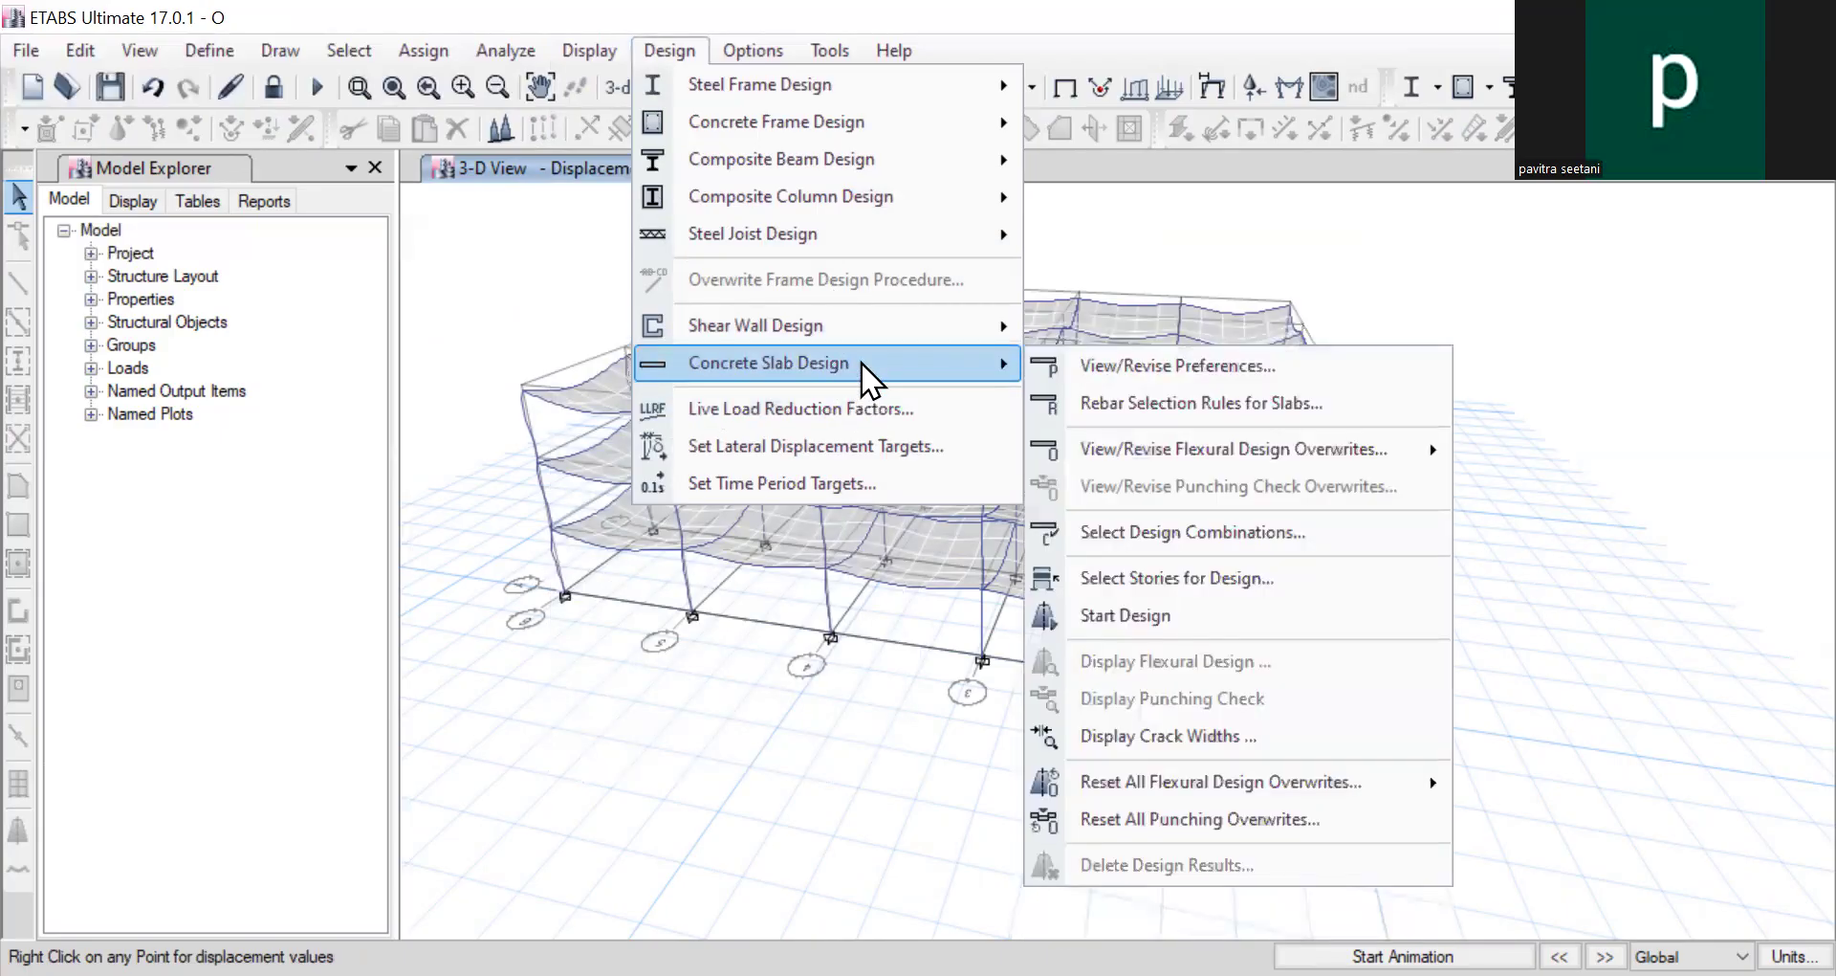
mouse_move(874, 130)
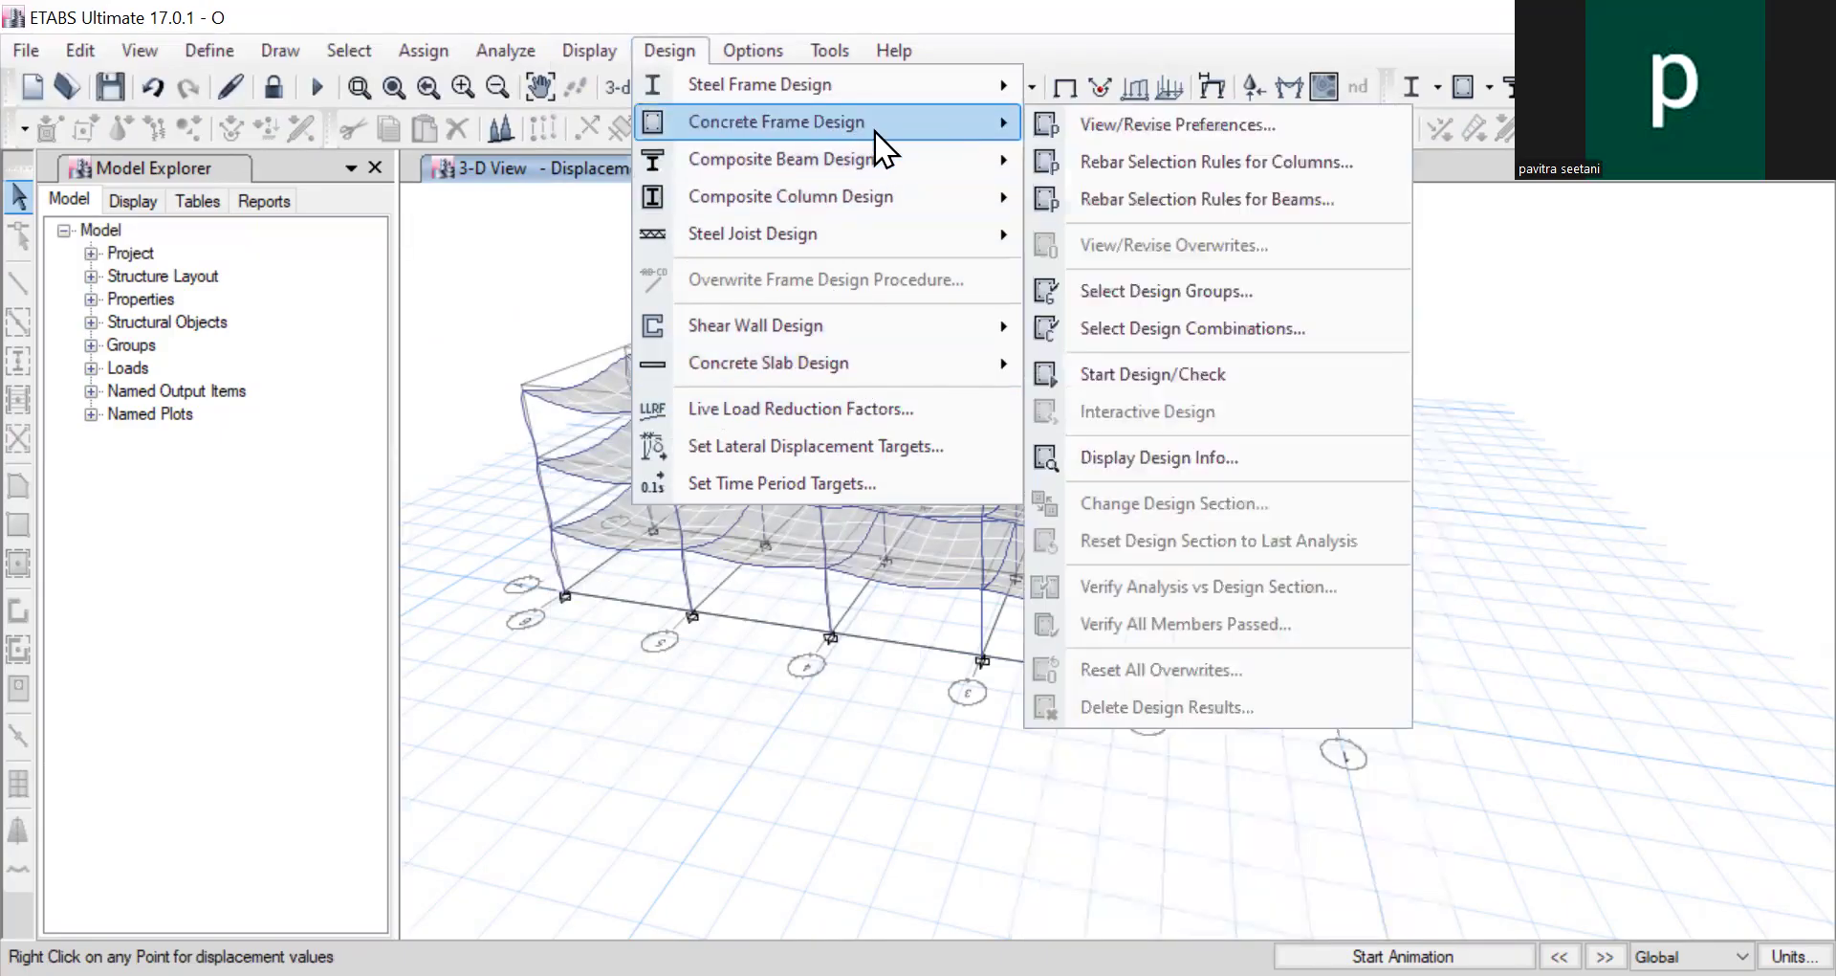
left_click(1207, 385)
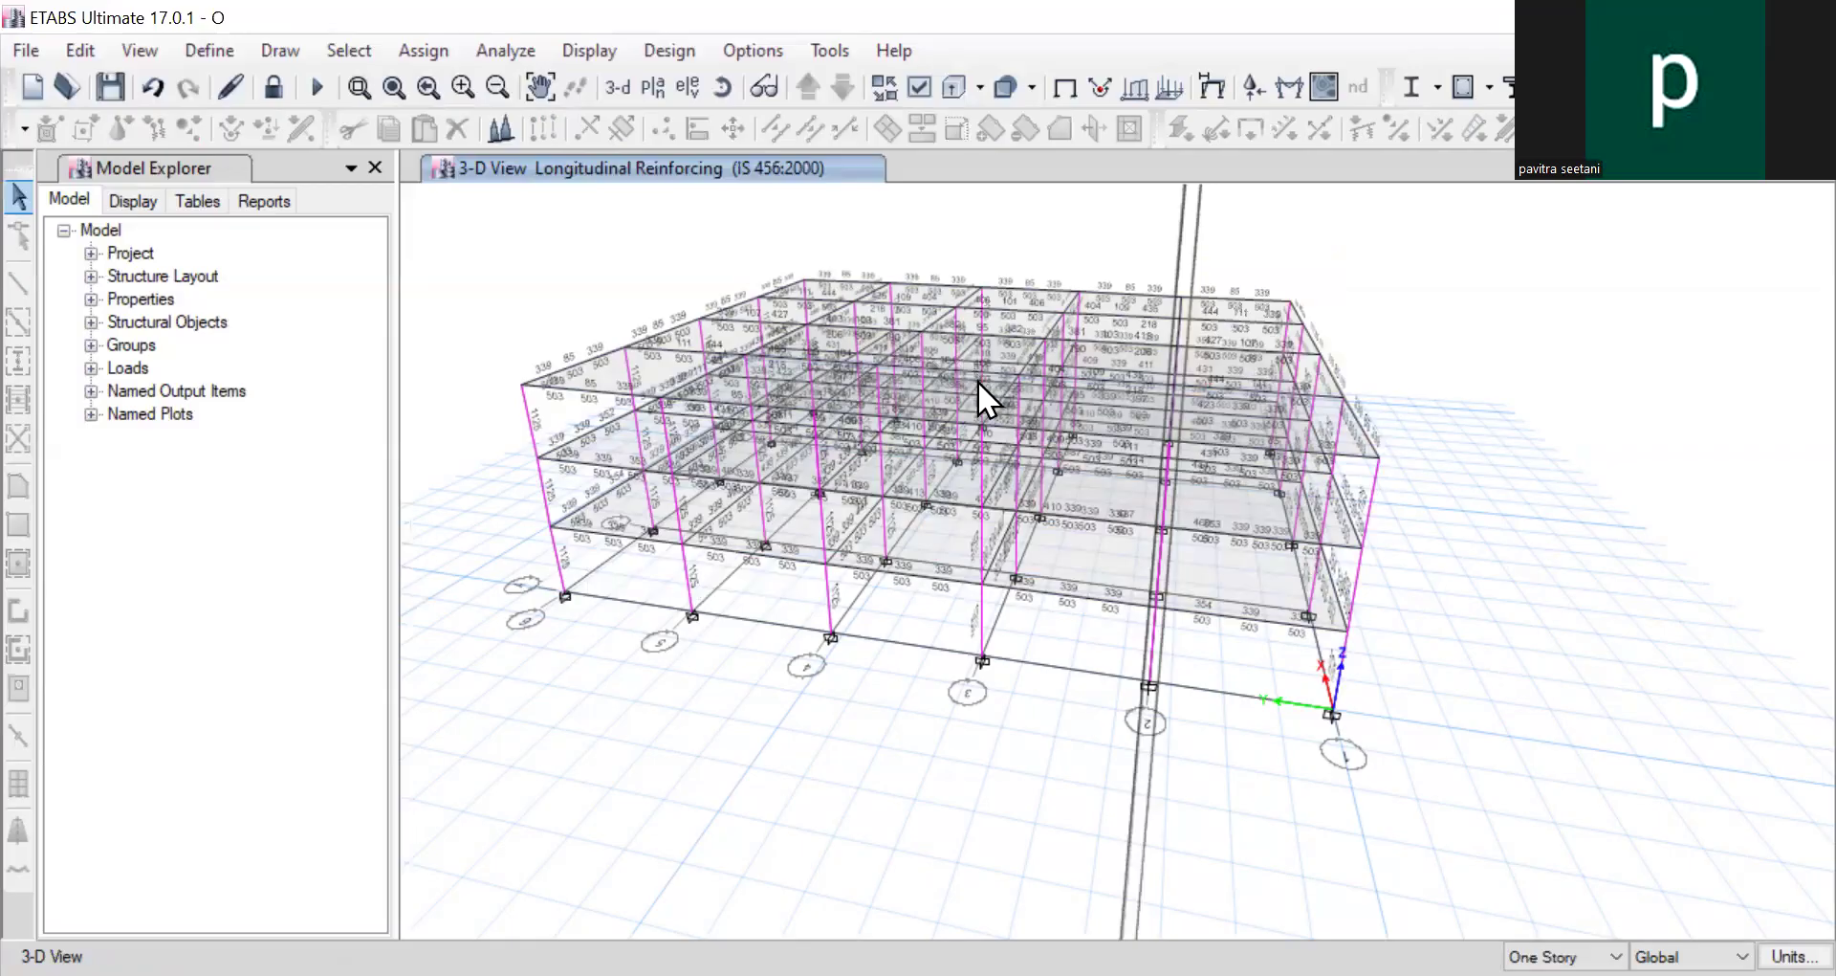
mouse_move(977, 381)
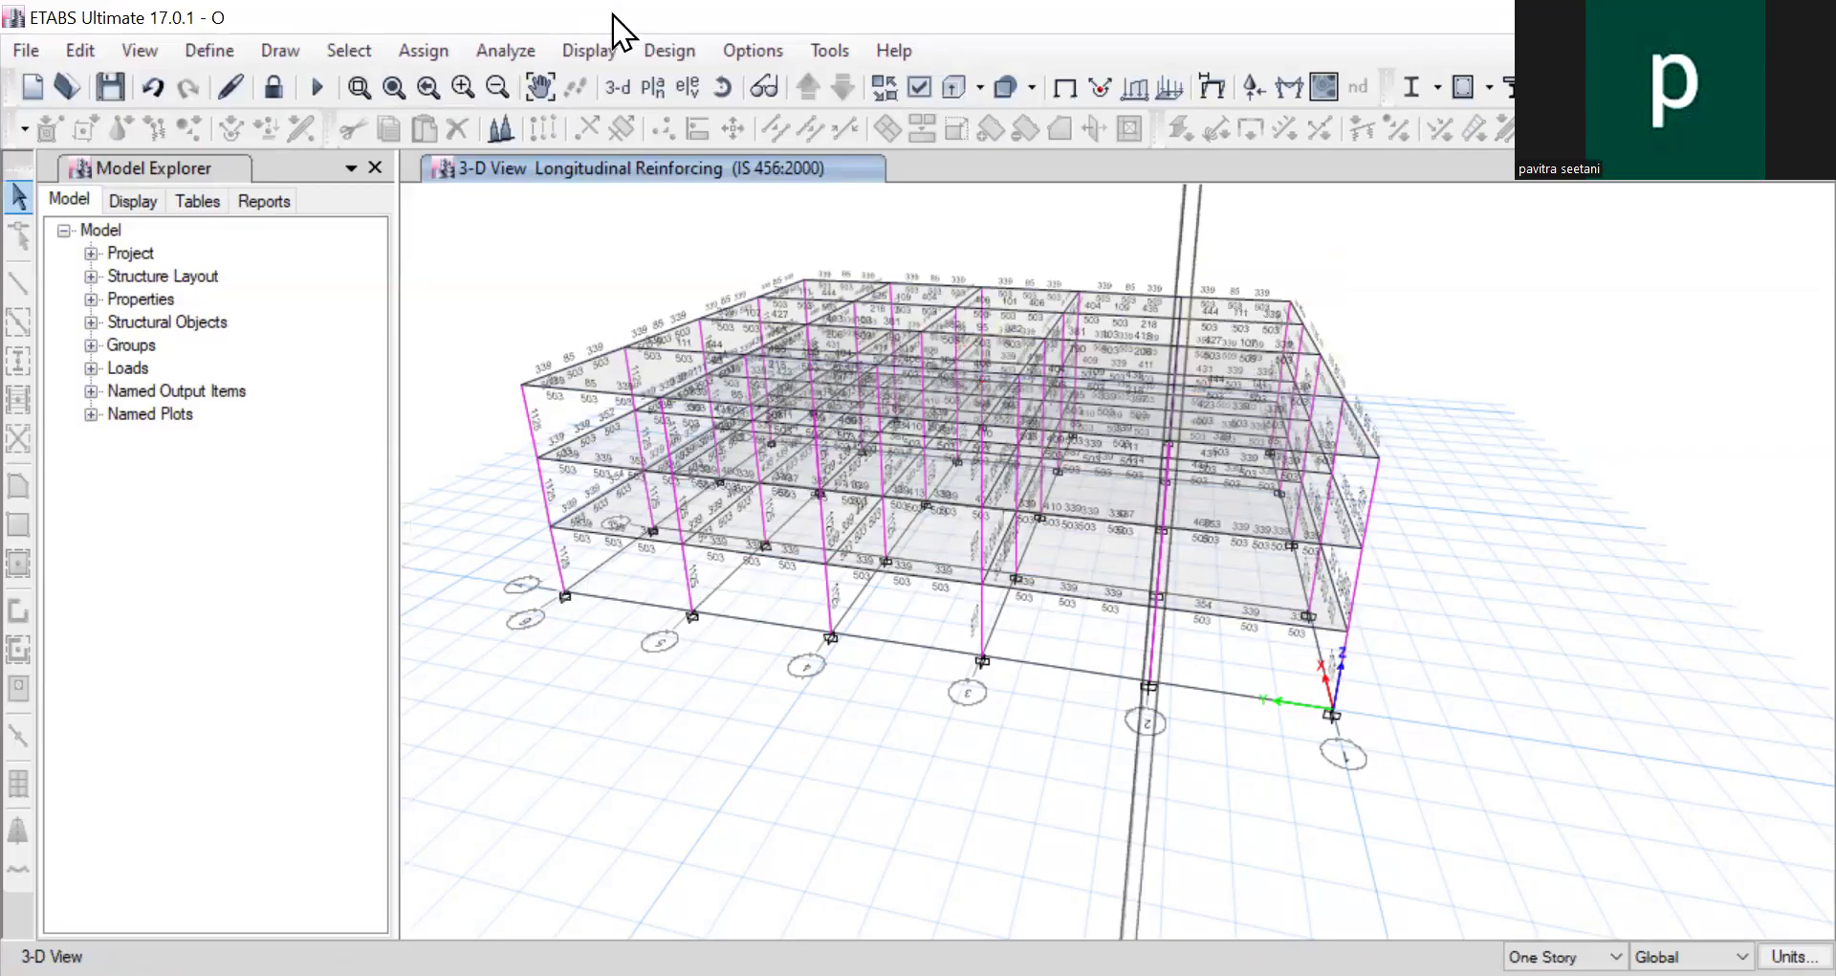